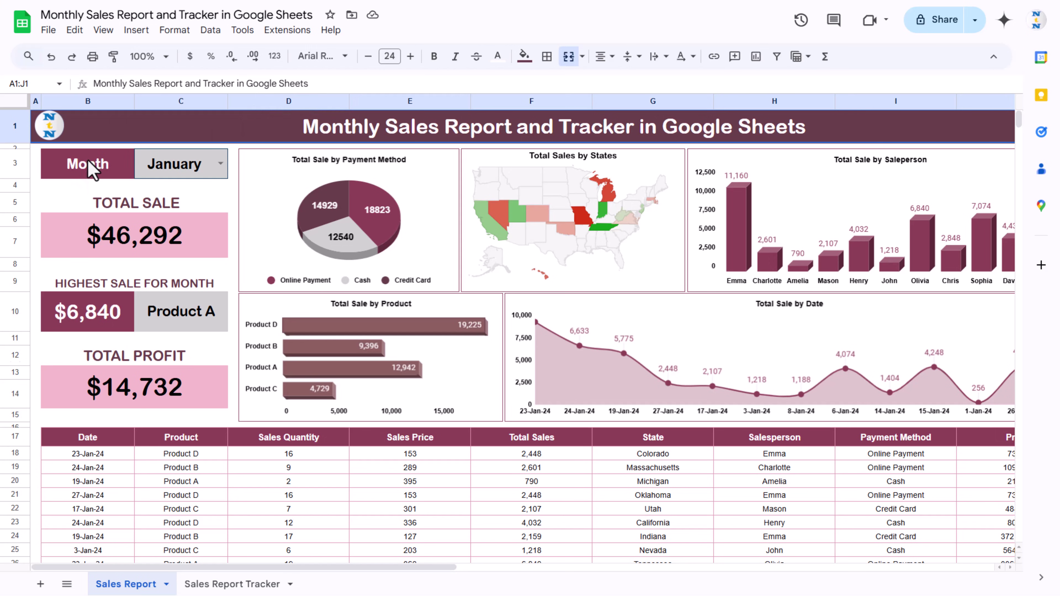
Switch the report's month to February, March and finally June, and look through that month's sales table
{"action": "left_click", "coordinate": [221, 164]}
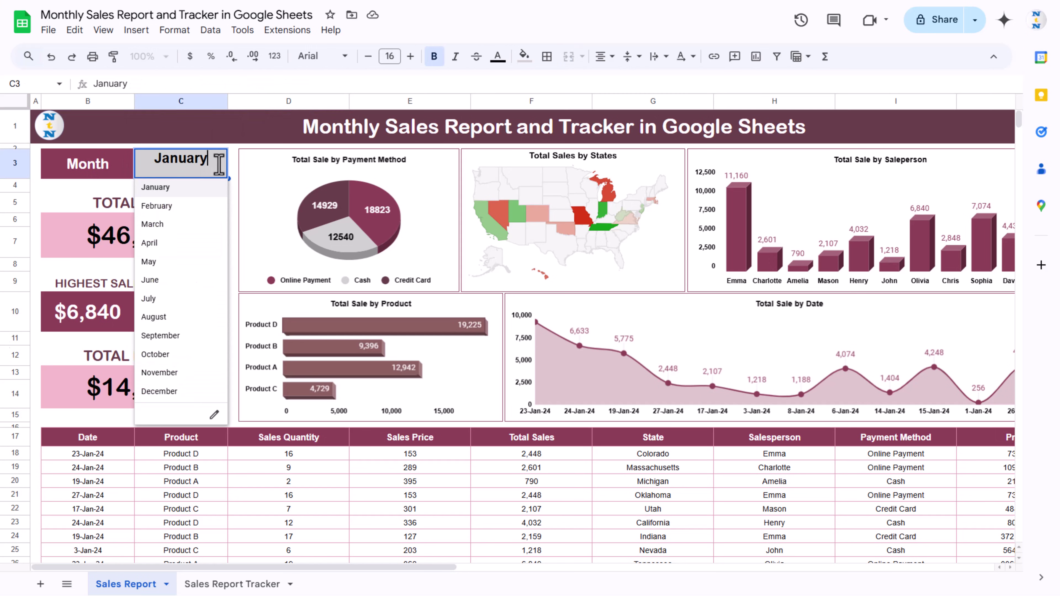
{"action": "left_click", "coordinate": [171, 206]}
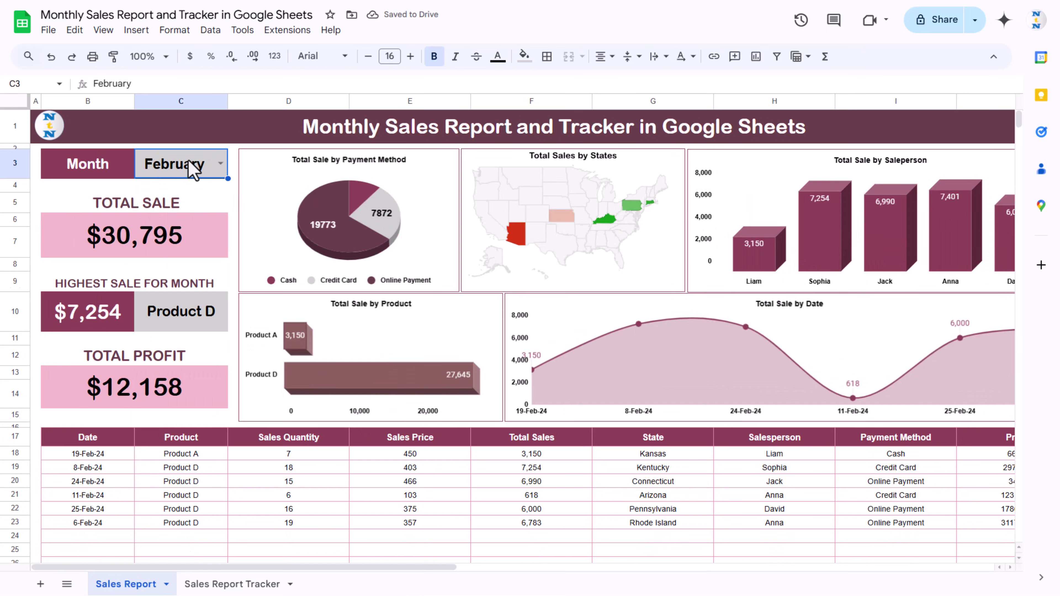
{"action": "left_click", "coordinate": [220, 164]}
{"action": "left_click", "coordinate": [171, 230]}
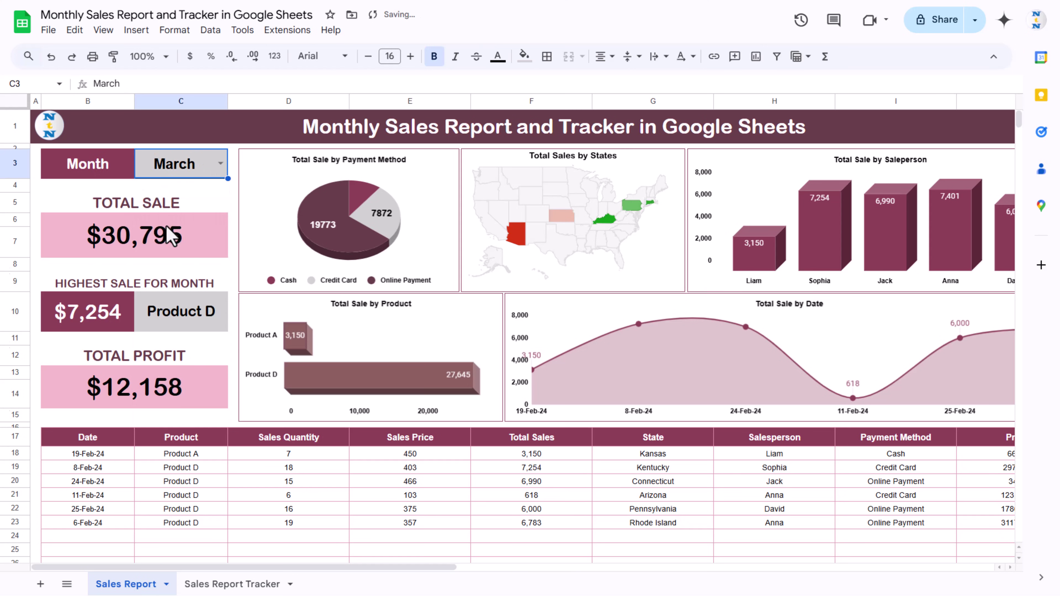
{"action": "left_click", "coordinate": [221, 164]}
{"action": "left_click", "coordinate": [165, 281]}
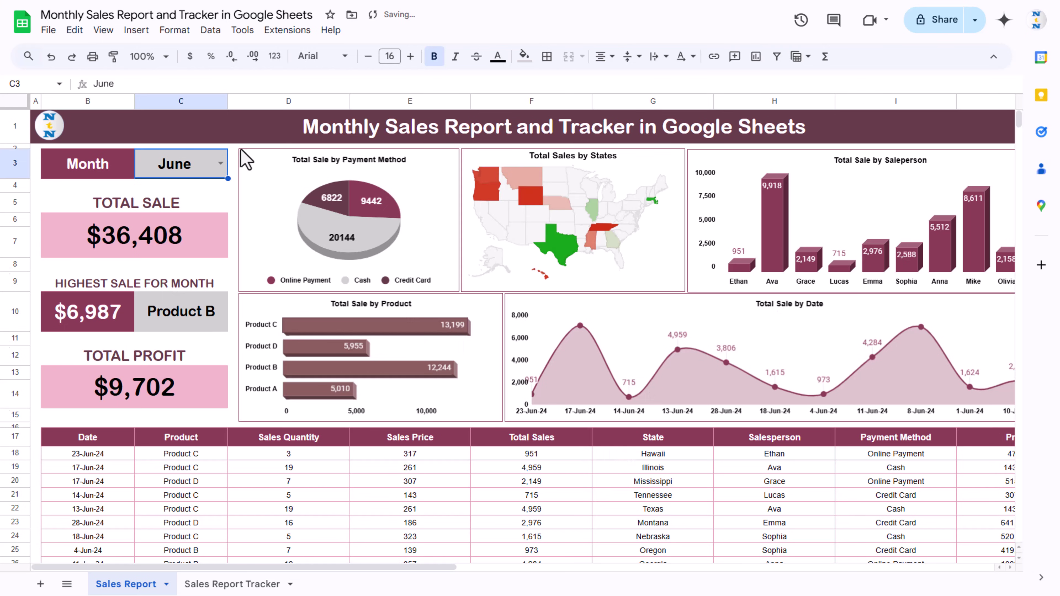
{"action": "left_click", "coordinate": [226, 132]}
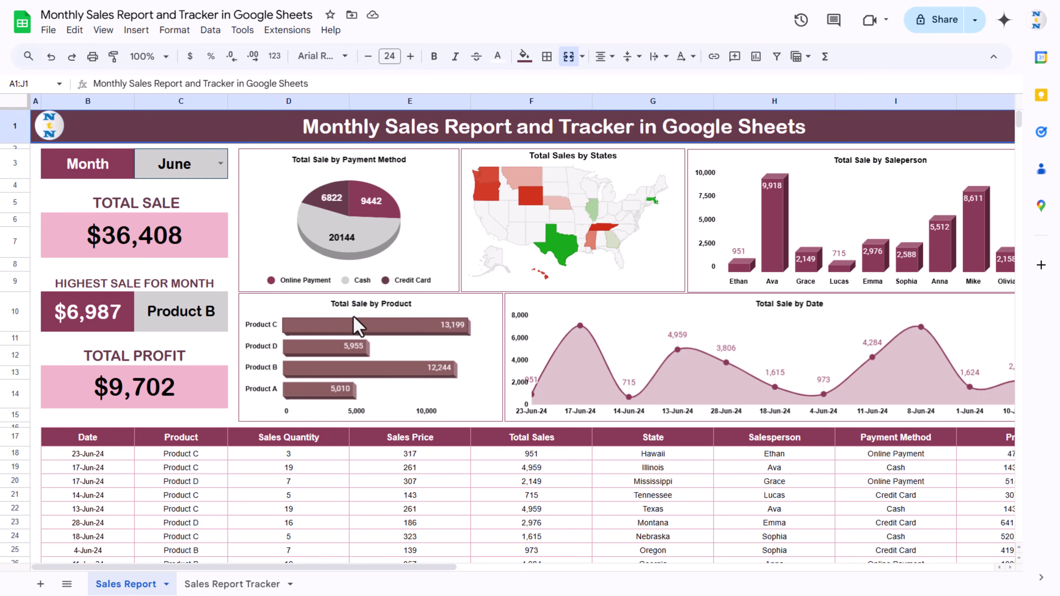
{"action": "scroll", "coordinate": [354, 323], "scroll_direction": "down", "scroll_amount": 5}
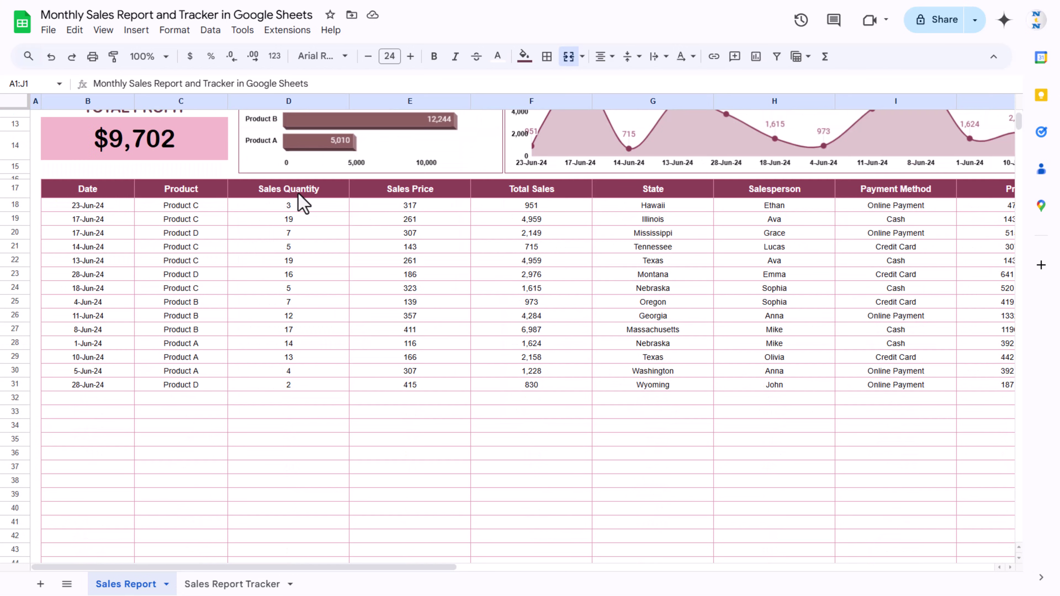
{"action": "left_click_drag", "start_coordinate": [354, 568], "coordinate": [296, 563]}
{"action": "scroll", "coordinate": [330, 470], "scroll_direction": "up", "scroll_amount": 5}
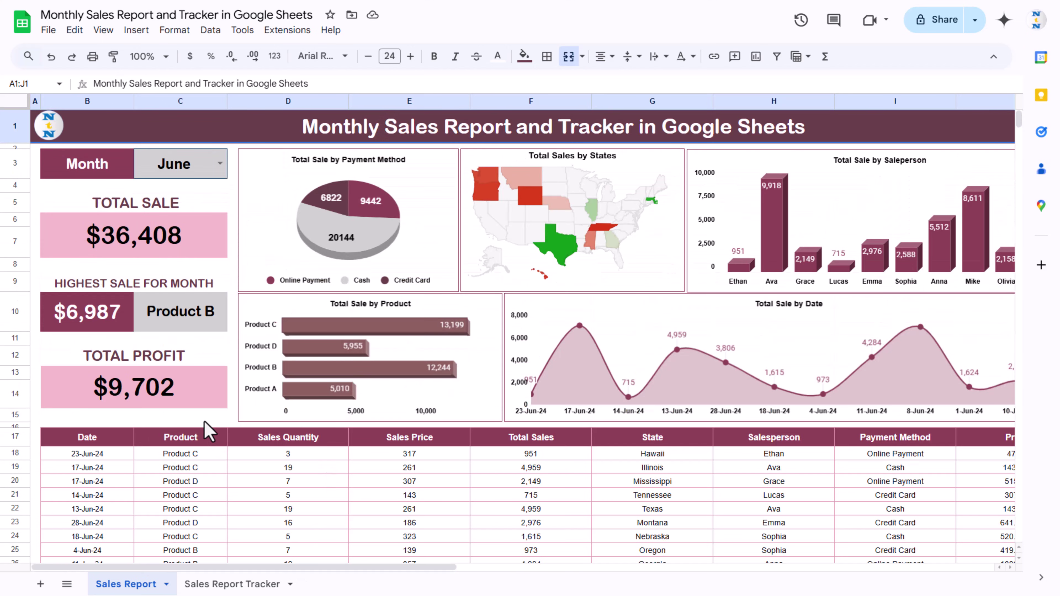
Examine the columns of the Sales Report Tracker sheet from Date to Profit and compare them with the Sales Report sheet
{"action": "left_click", "coordinate": [216, 588]}
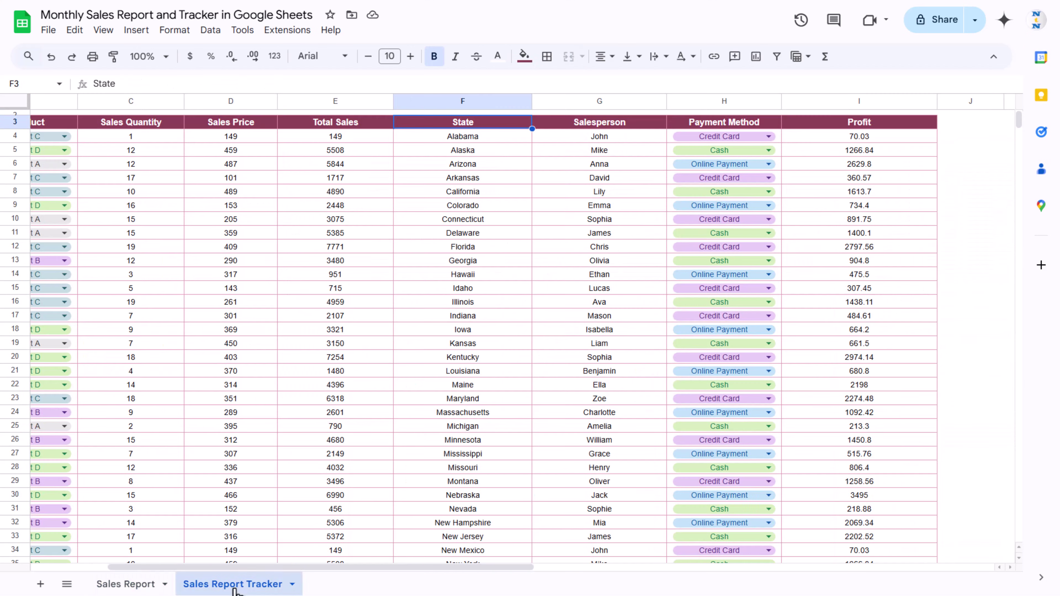
{"action": "left_click", "coordinate": [358, 307]}
{"action": "key", "text": "ctrl+Home"}
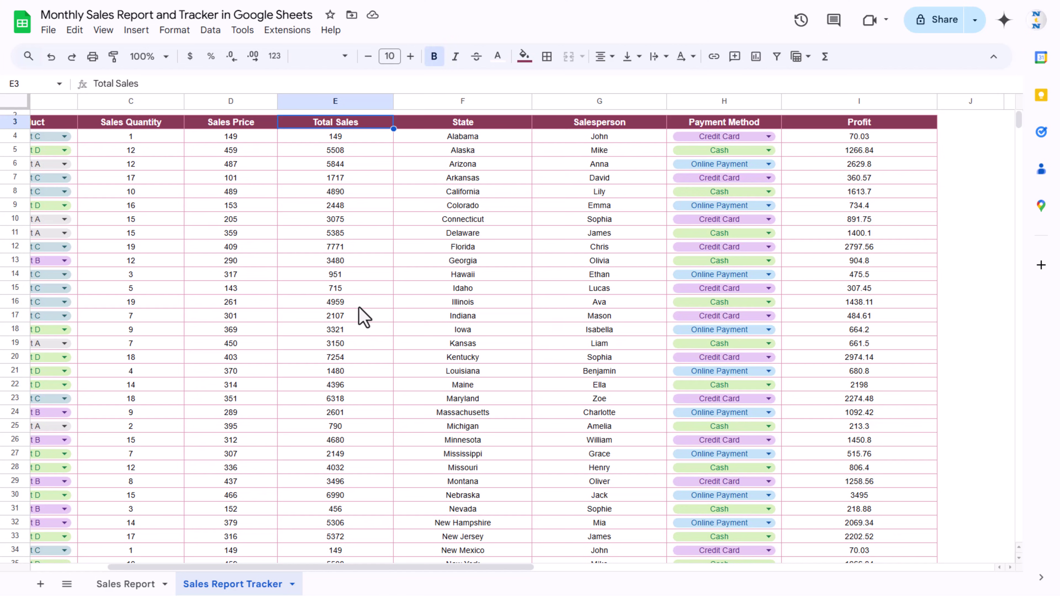
{"action": "left_click", "coordinate": [93, 160]}
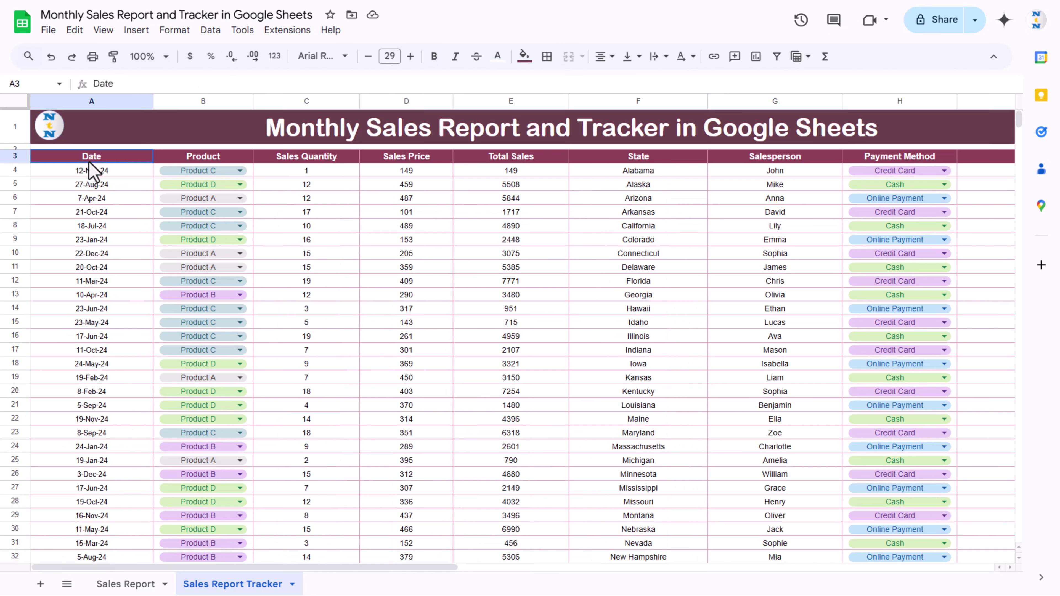
{"action": "left_click", "coordinate": [98, 171]}
{"action": "left_click", "coordinate": [226, 158]}
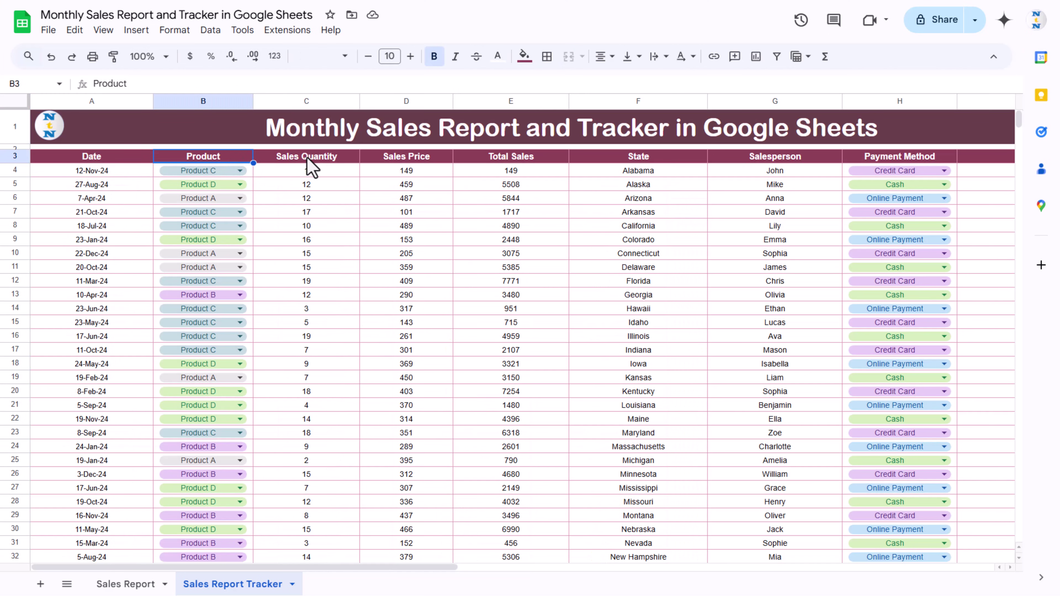
{"action": "left_click", "coordinate": [305, 159]}
{"action": "left_click", "coordinate": [436, 156]}
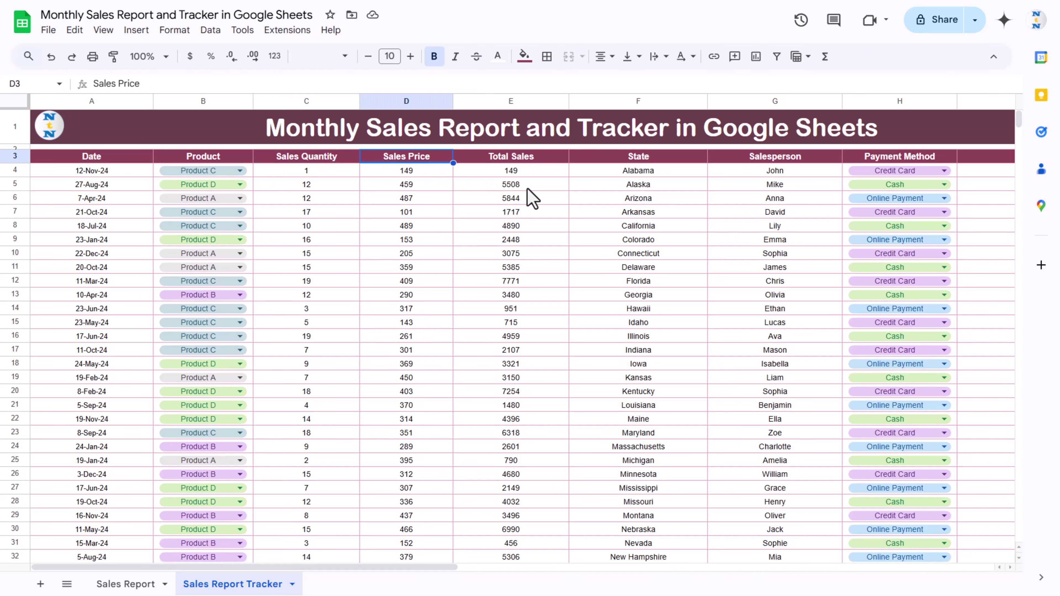
{"action": "left_click", "coordinate": [512, 160]}
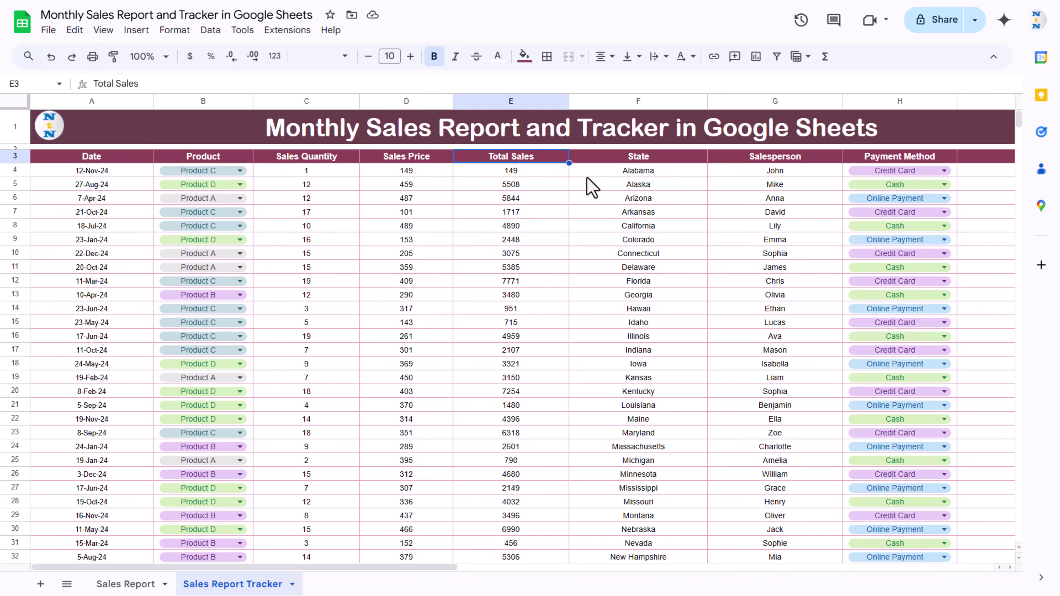
{"action": "left_click", "coordinate": [659, 158]}
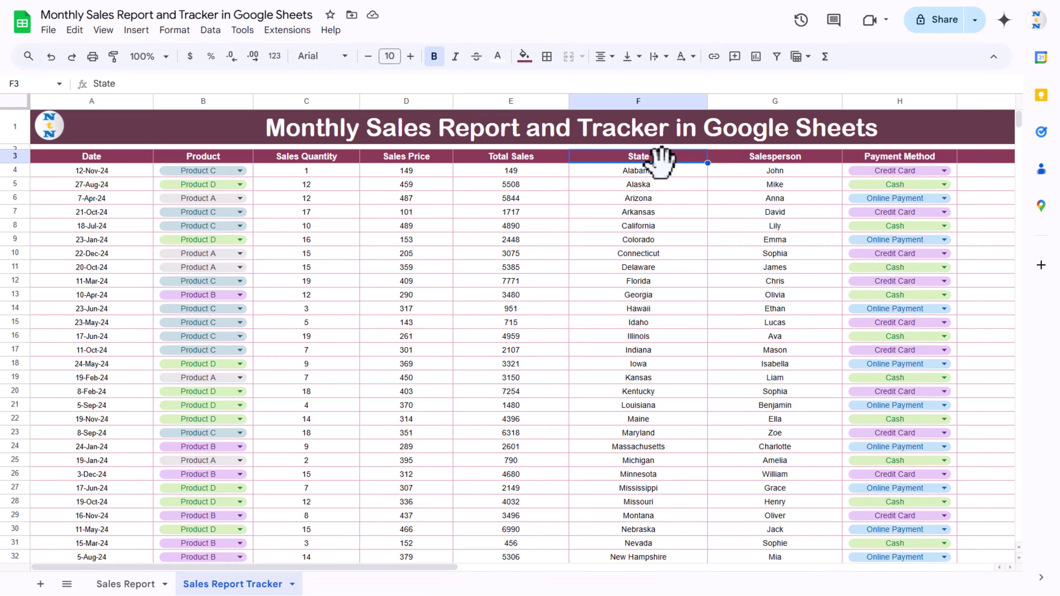
{"action": "key", "text": "Right"}
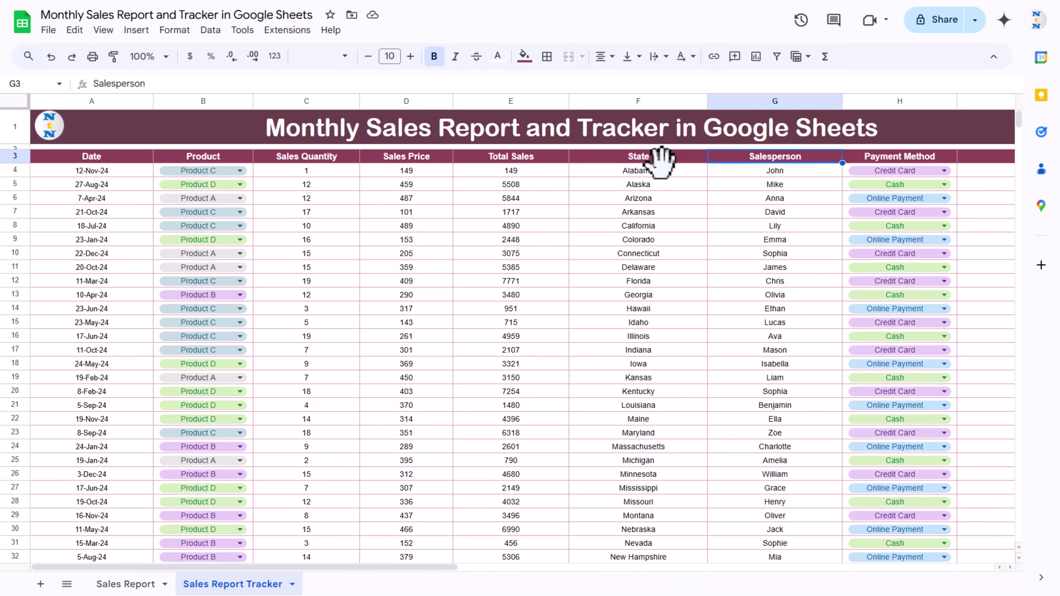
{"action": "key", "text": "Right"}
{"action": "scroll", "coordinate": [661, 161], "scroll_direction": "right", "scroll_amount": 3}
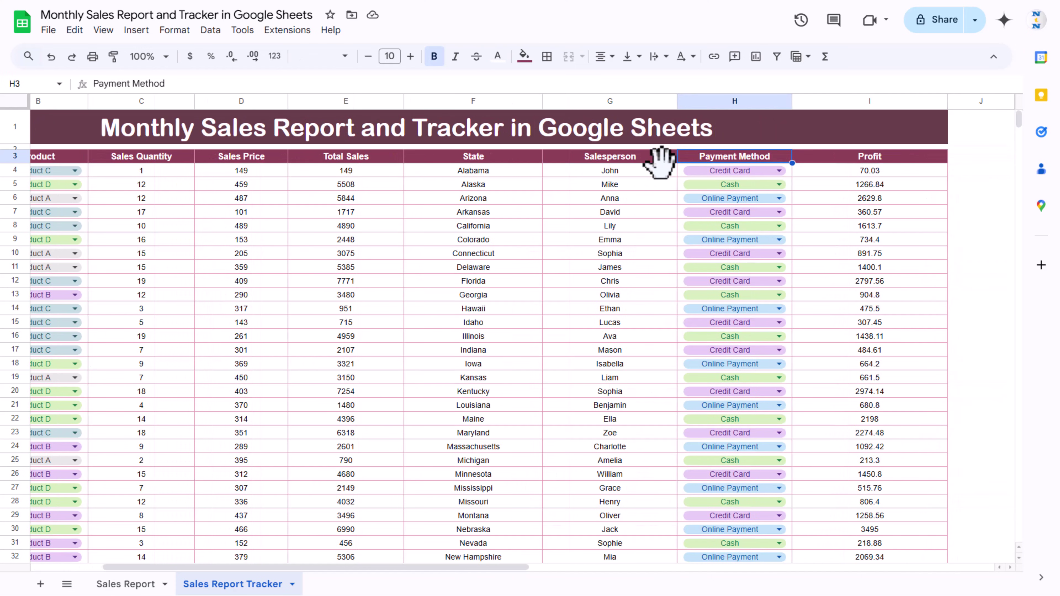
{"action": "key", "text": "Right"}
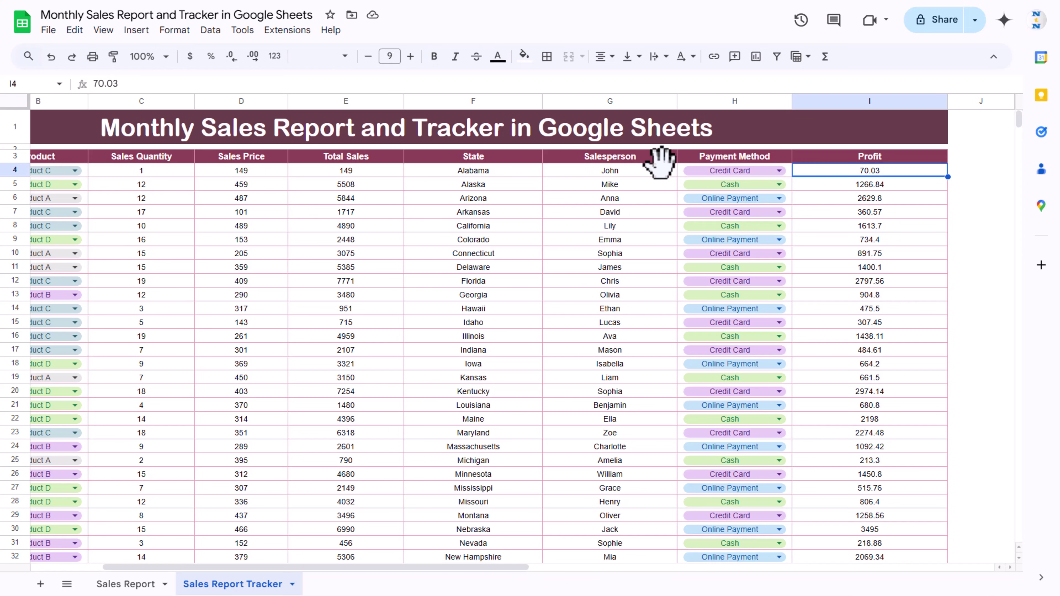
{"action": "key", "text": "Home"}
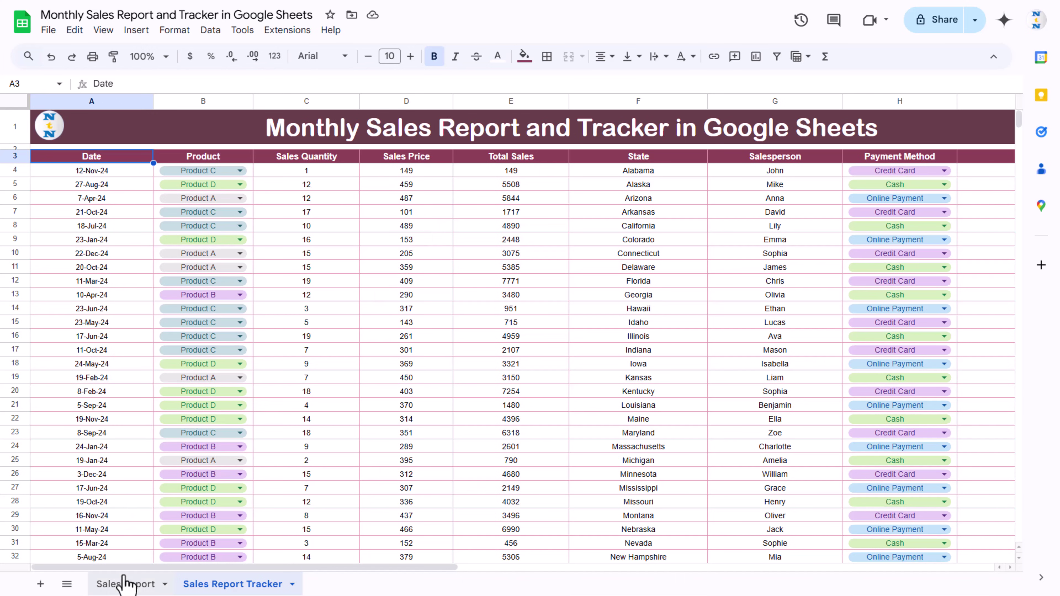
{"action": "left_click", "coordinate": [131, 585]}
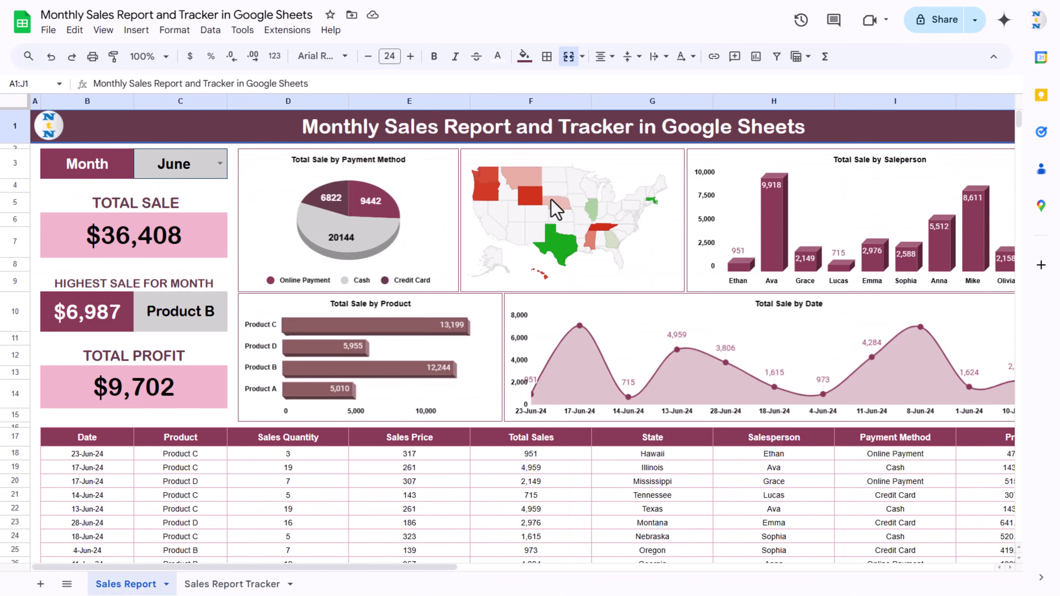
Copy the whole tracker table A3:I162 and paste its unformatted data at A3 in a new blank spreadsheet
{"action": "left_click", "coordinate": [228, 585]}
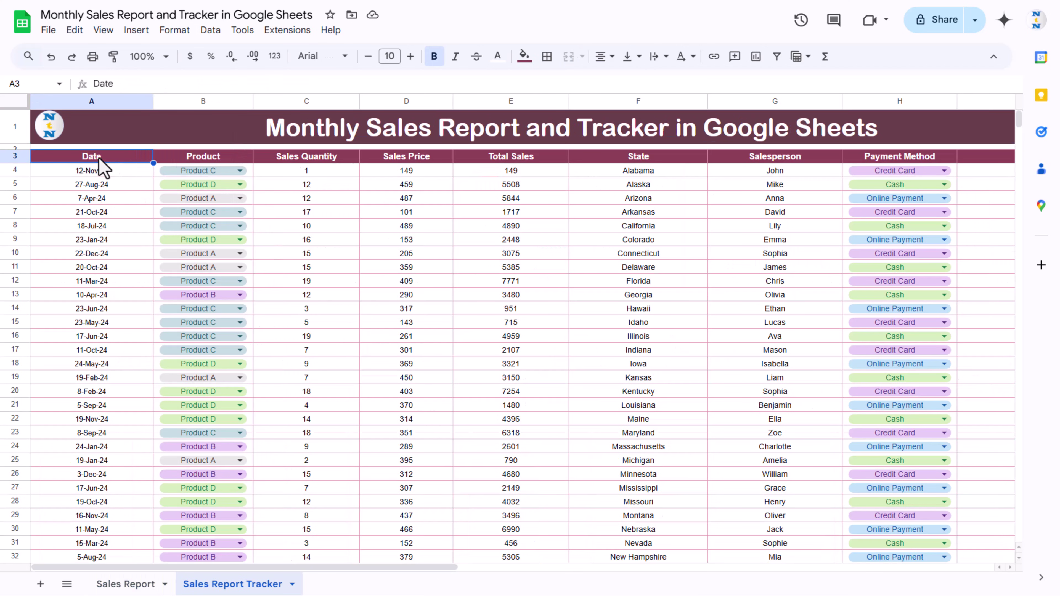
{"action": "key", "text": "ctrl+shift+Right"}
{"action": "key", "text": "ctrl+shift+Down"}
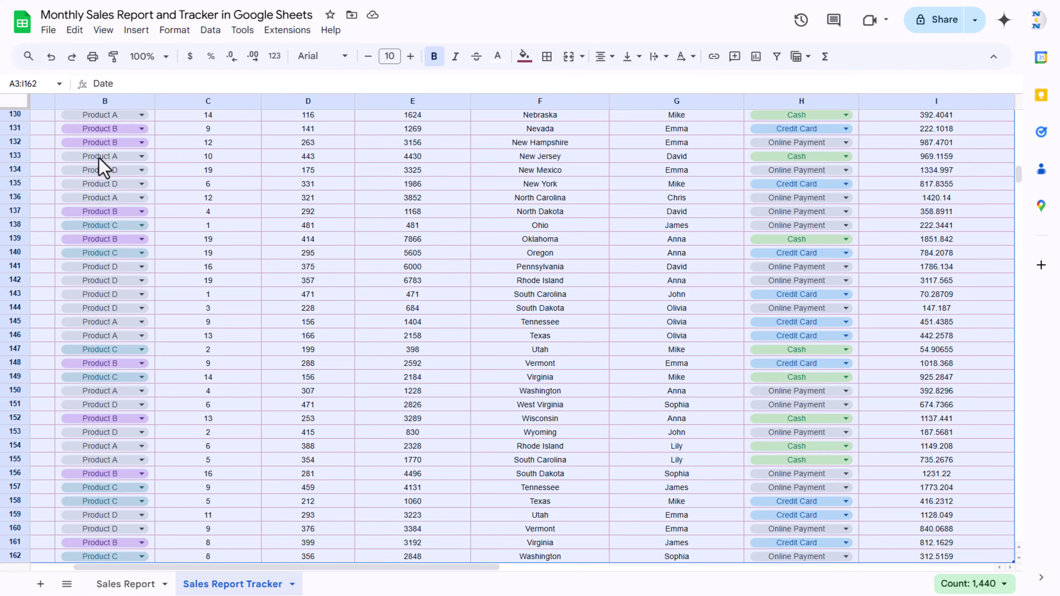
{"action": "left_click", "coordinate": [49, 30]}
{"action": "mouse_move", "coordinate": [77, 63]}
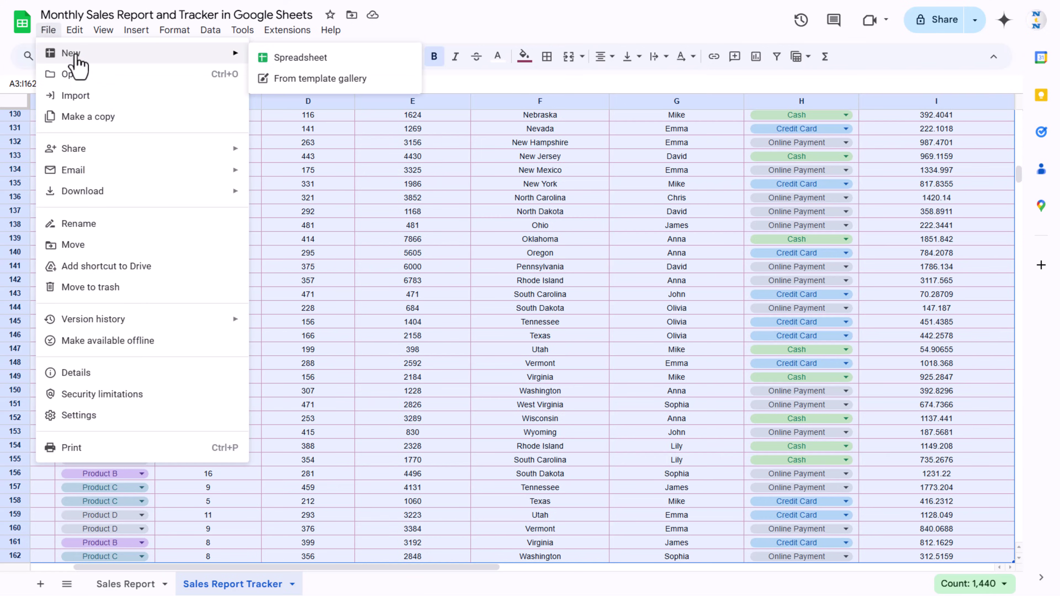
{"action": "left_click", "coordinate": [318, 58]}
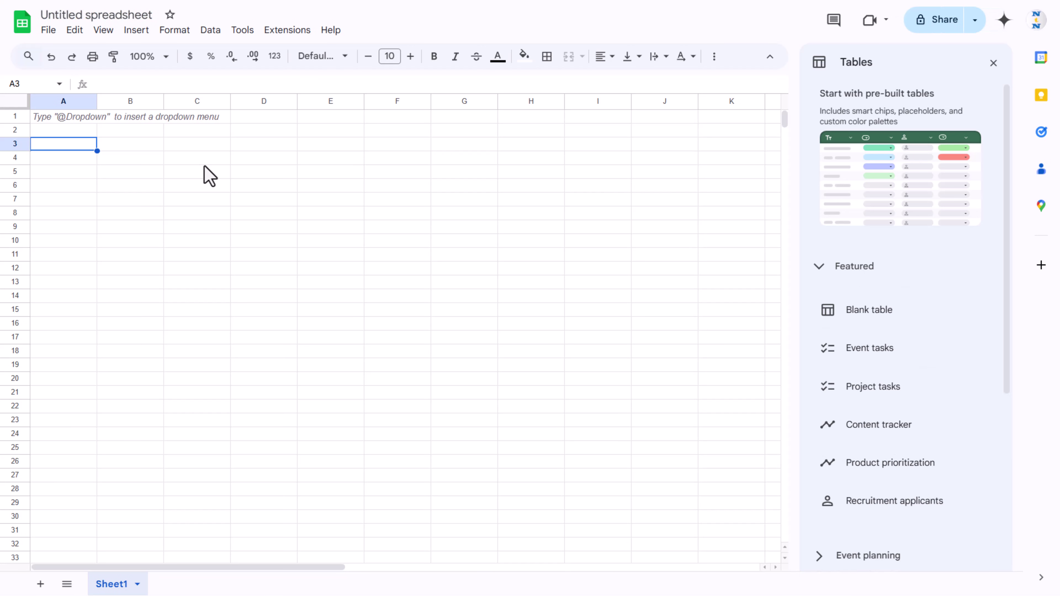
{"action": "key", "text": "ctrl+v"}
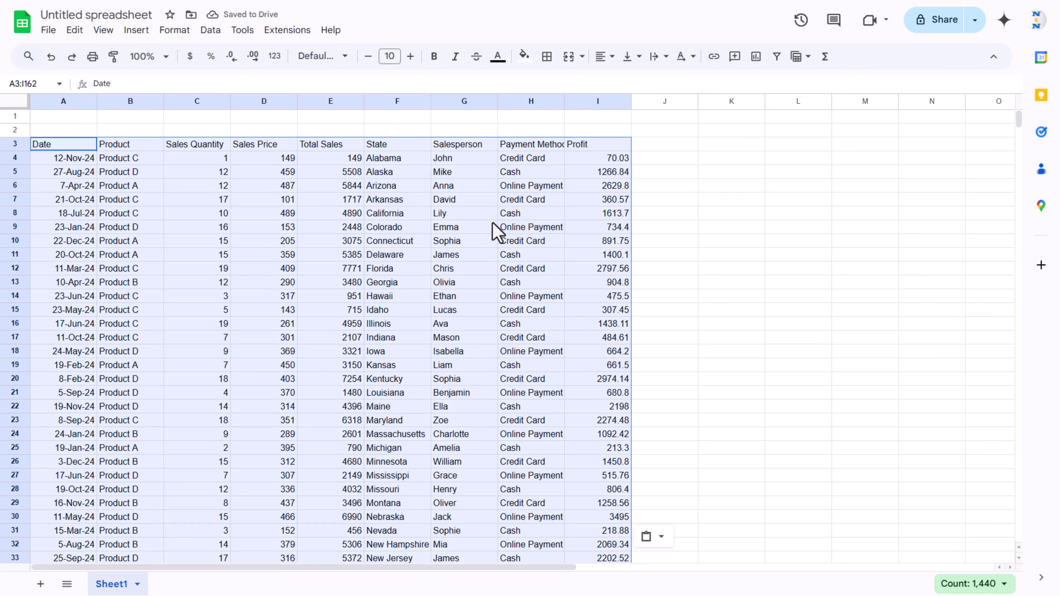
Apply light pink borders to all cells of the pasted table
{"action": "left_click", "coordinate": [547, 58]}
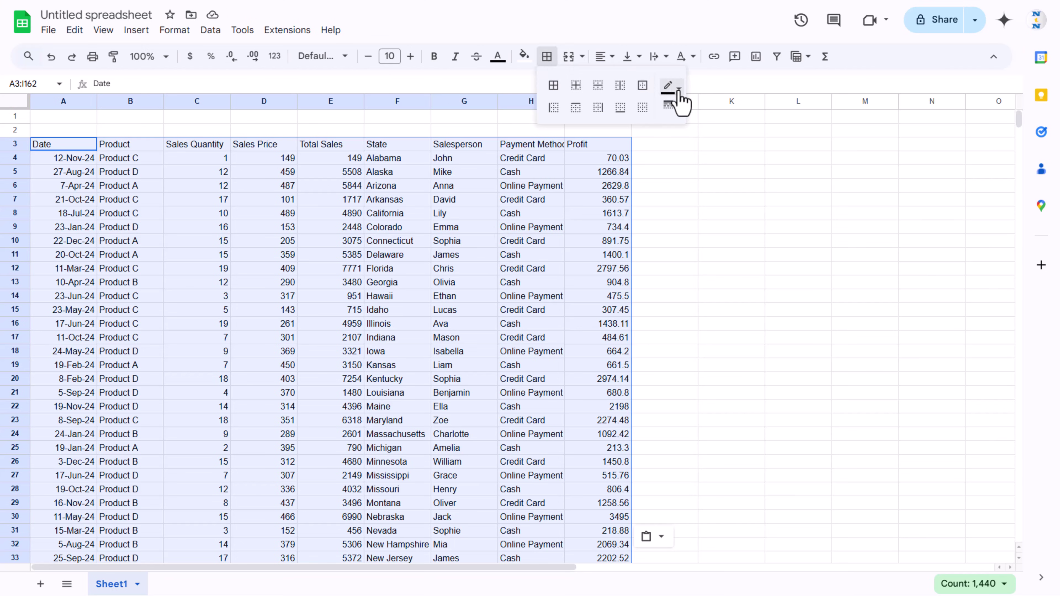
{"action": "left_click", "coordinate": [669, 87]}
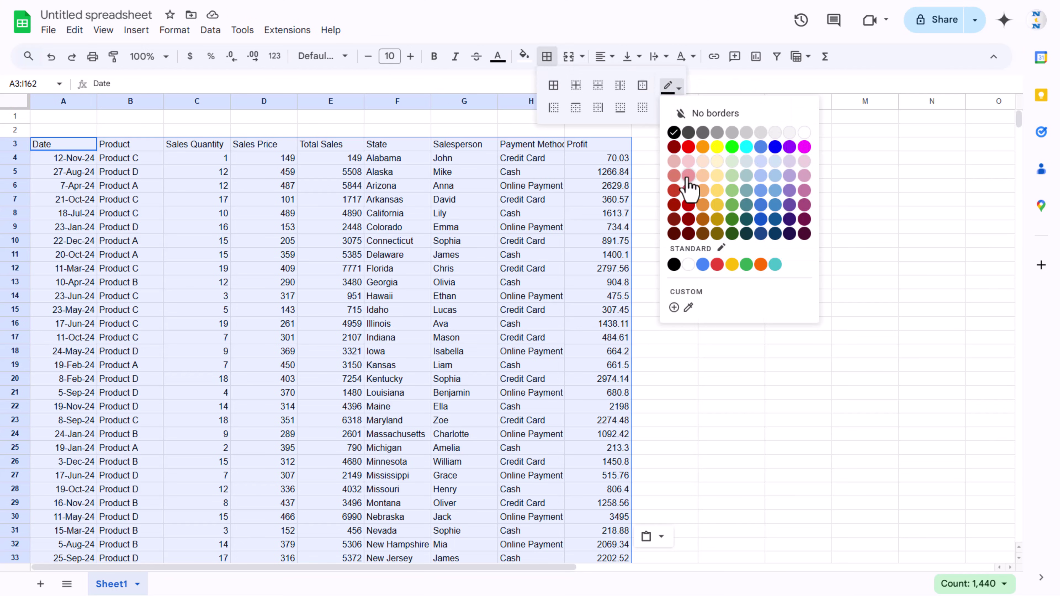
{"action": "left_click", "coordinate": [673, 162]}
{"action": "left_click", "coordinate": [553, 88]}
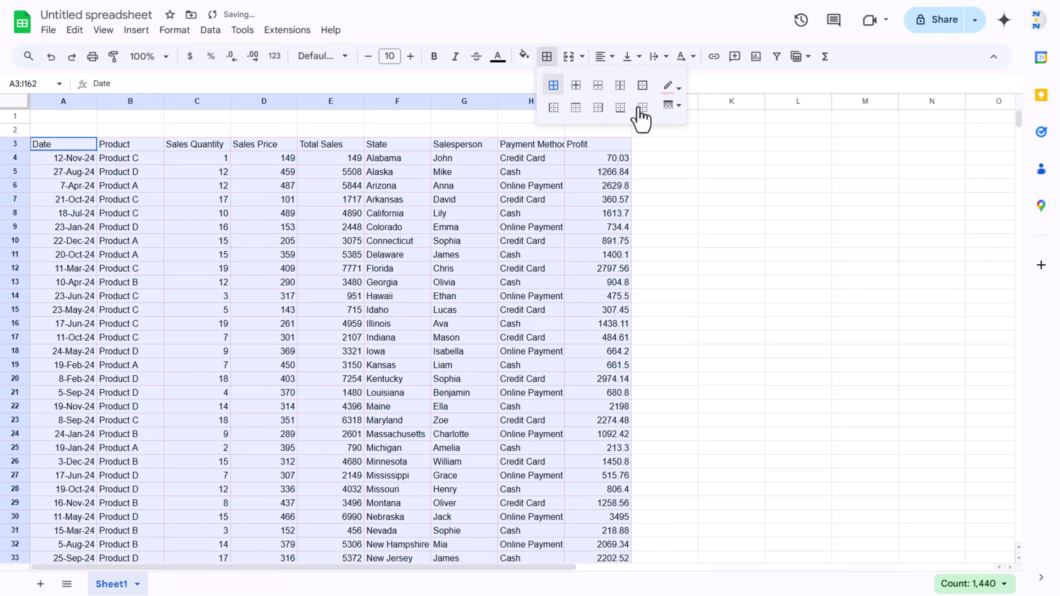
Centre the table's text vertically and horizontally and set its font size to 8
{"action": "left_click", "coordinate": [632, 57]}
{"action": "left_click", "coordinate": [654, 85]}
{"action": "left_click", "coordinate": [604, 57]}
{"action": "left_click", "coordinate": [622, 82]}
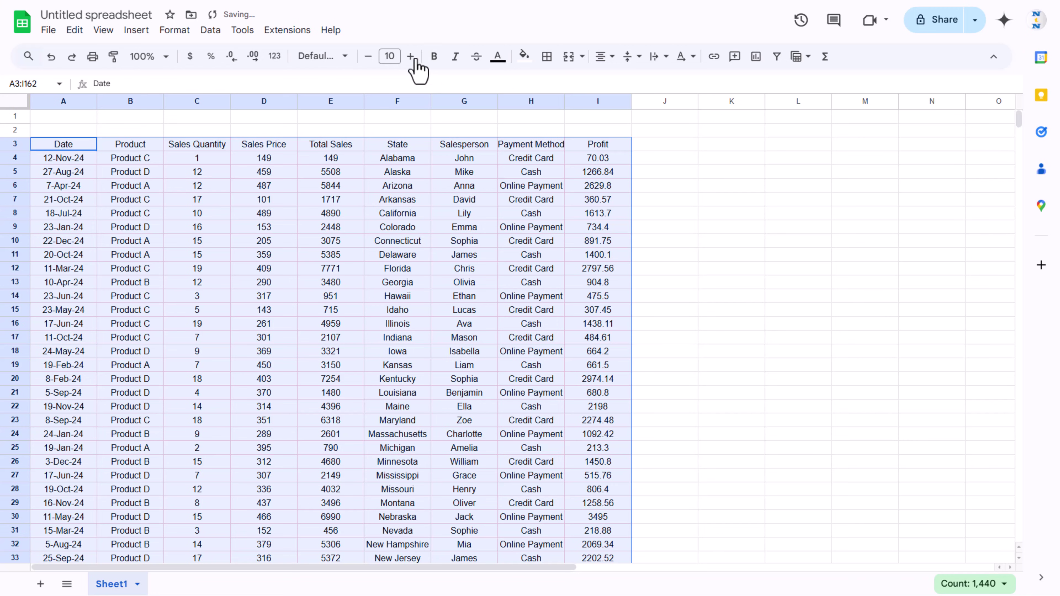
{"action": "left_click", "coordinate": [367, 56]}
{"action": "left_click", "coordinate": [368, 56]}
Format the header row A3:I3 with a dark orange fill and bold, white, slightly larger text
{"action": "left_click_drag", "start_coordinate": [63, 144], "coordinate": [591, 147]}
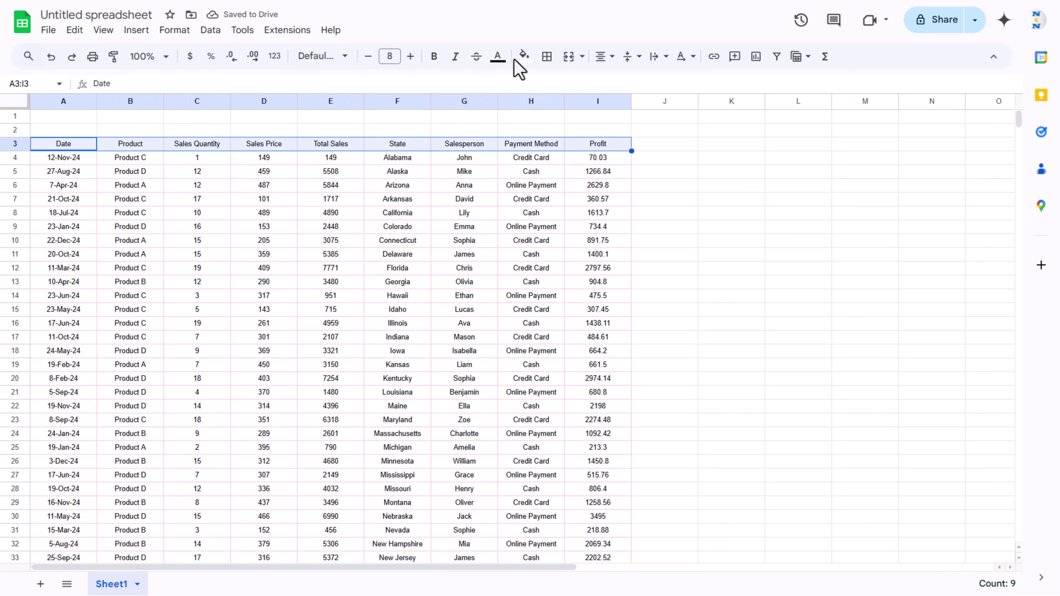
{"action": "left_click", "coordinate": [524, 56]}
{"action": "left_click", "coordinate": [560, 189]}
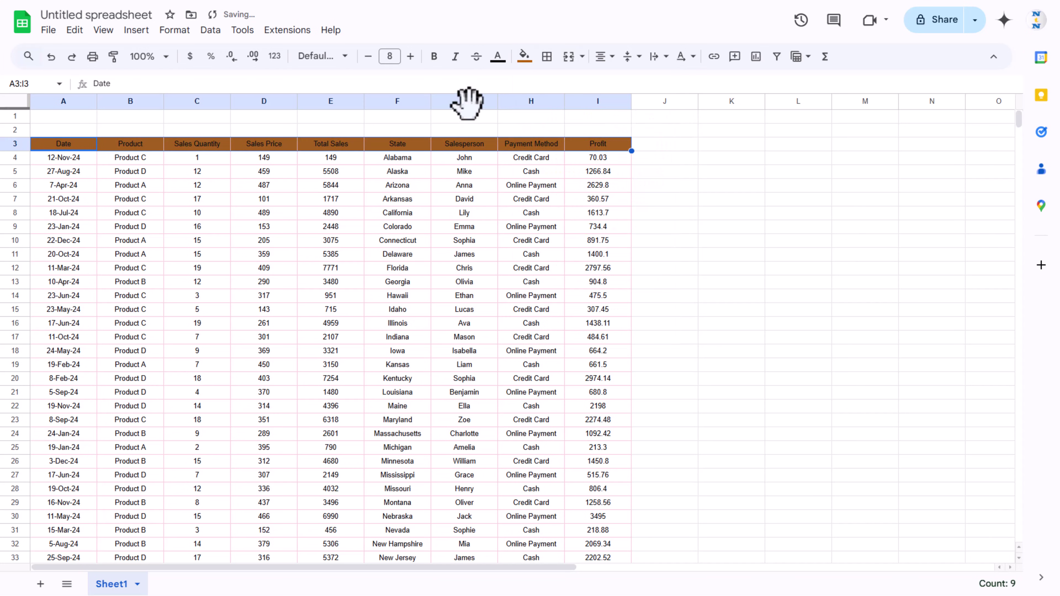
{"action": "left_click", "coordinate": [498, 56]}
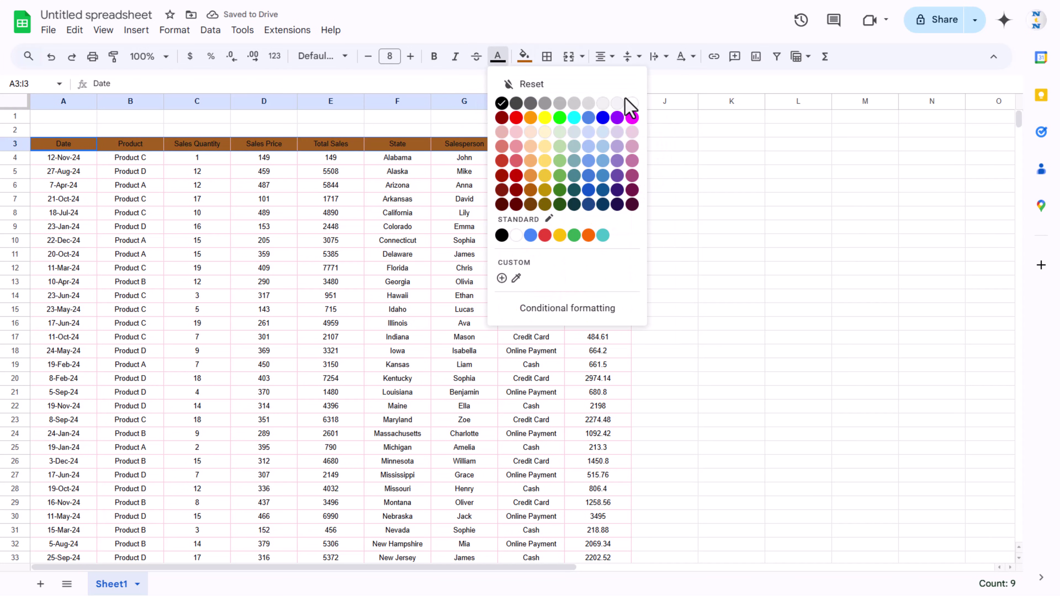
{"action": "left_click", "coordinate": [626, 105]}
{"action": "left_click", "coordinate": [434, 56]}
{"action": "left_click", "coordinate": [415, 59]}
Widen the Payment Method and Salesperson columns slightly
{"action": "left_click", "coordinate": [464, 185]}
{"action": "left_click_drag", "start_coordinate": [565, 101], "coordinate": [587, 100]}
{"action": "left_click_drag", "start_coordinate": [499, 99], "coordinate": [506, 101]}
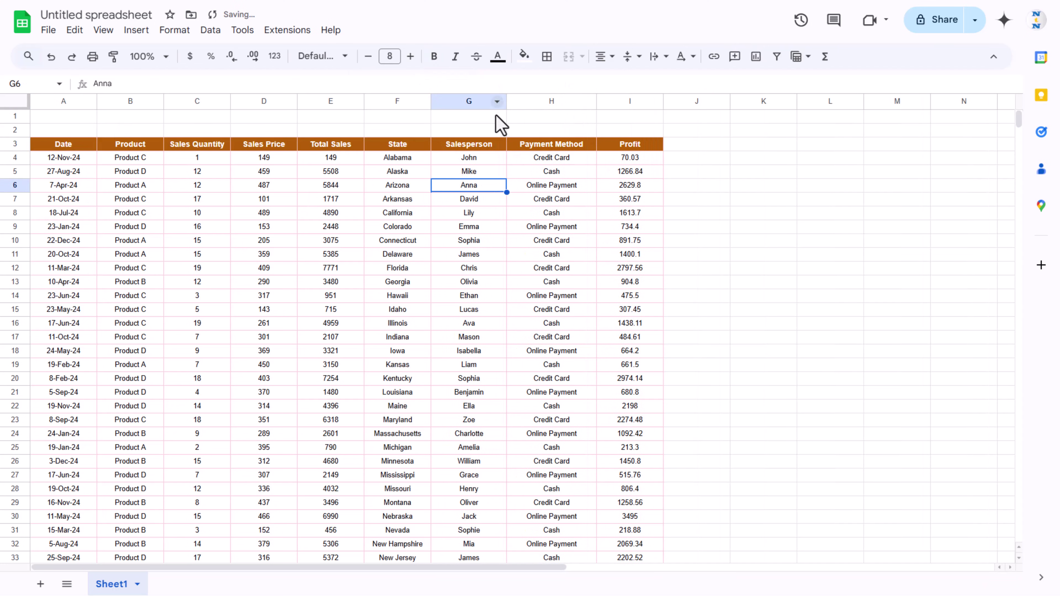
{"action": "left_click", "coordinate": [463, 172]}
Hide the gridlines of the new sheet
{"action": "left_click", "coordinate": [103, 30]}
{"action": "mouse_move", "coordinate": [126, 55]}
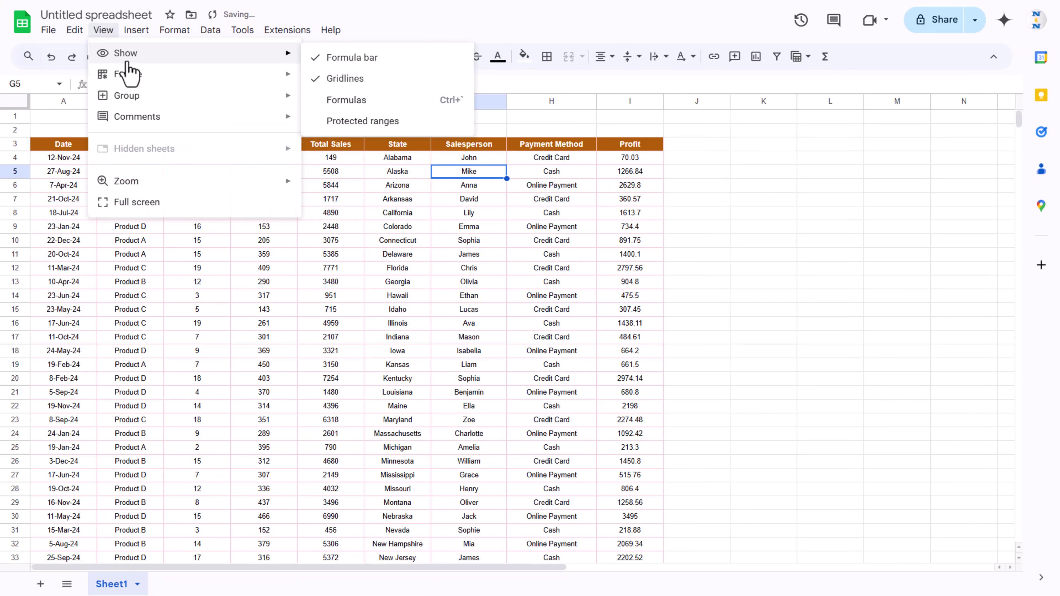
{"action": "left_click", "coordinate": [346, 75]}
{"action": "left_click", "coordinate": [475, 253]}
Merge cells A1:I1 above the table and make row 1 taller
{"action": "left_click_drag", "start_coordinate": [55, 118], "coordinate": [620, 122]}
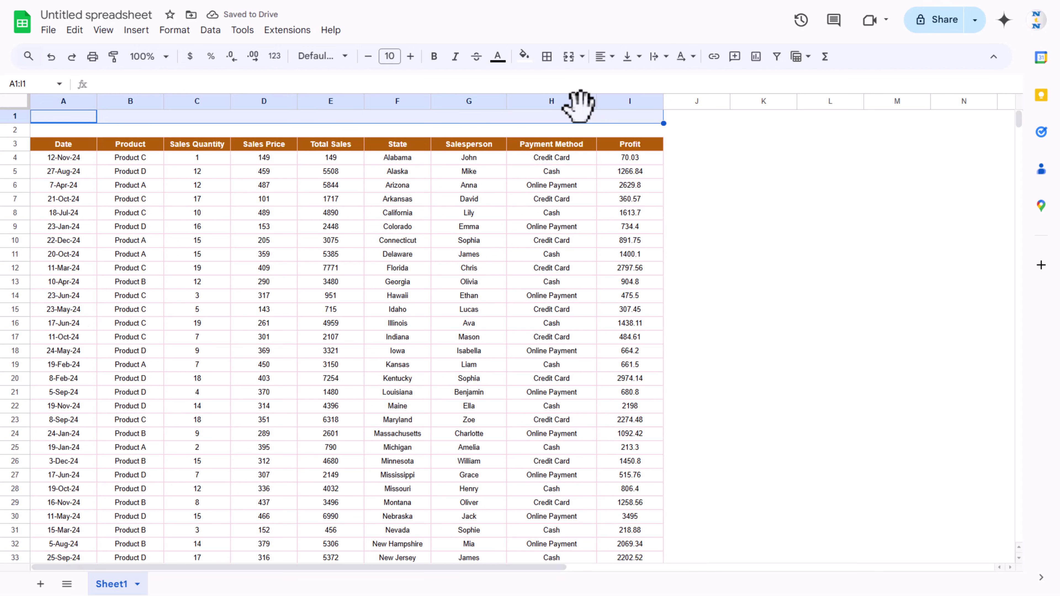
{"action": "left_click", "coordinate": [568, 62]}
{"action": "left_click_drag", "start_coordinate": [15, 123], "coordinate": [15, 131]}
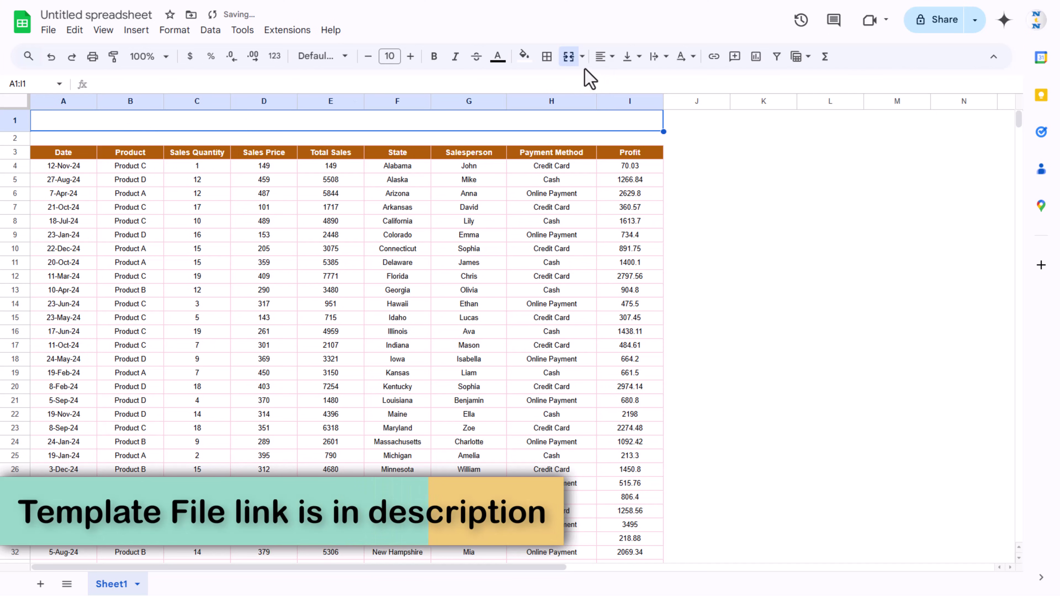
Give the merged title cell A1:I1 a dark red fill with bold white text
{"action": "left_click", "coordinate": [524, 56]}
{"action": "left_click", "coordinate": [541, 198]}
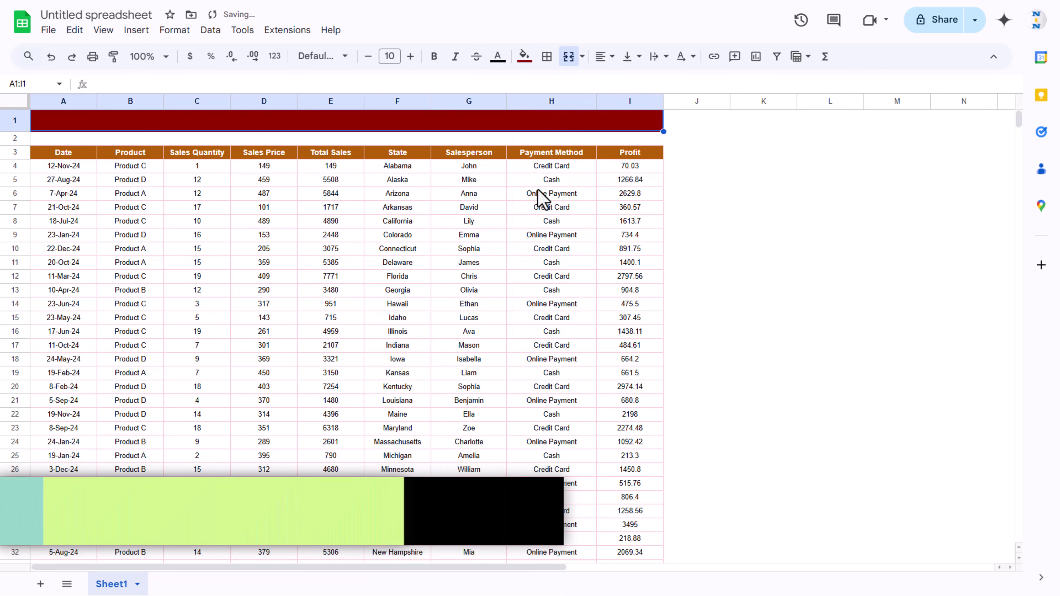
{"action": "left_click", "coordinate": [497, 56]}
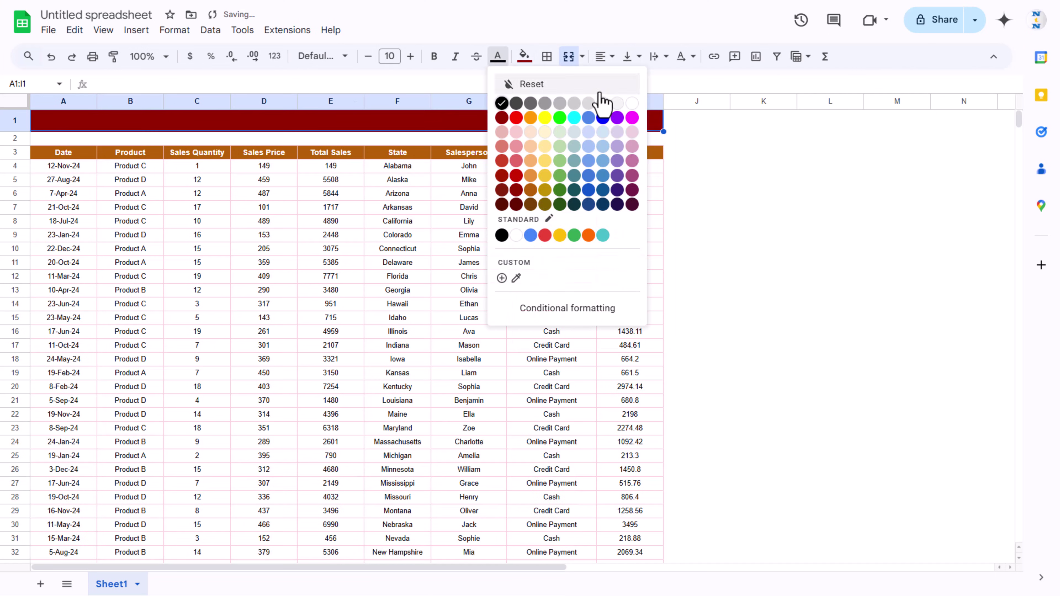
{"action": "left_click", "coordinate": [632, 103]}
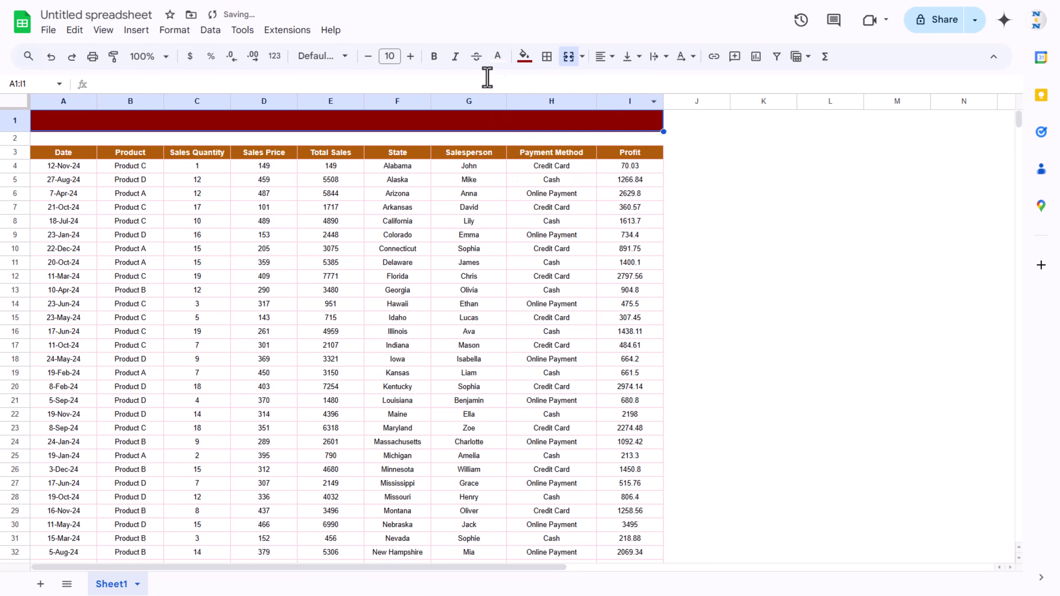
{"action": "left_click", "coordinate": [497, 59]}
{"action": "left_click", "coordinate": [497, 58]}
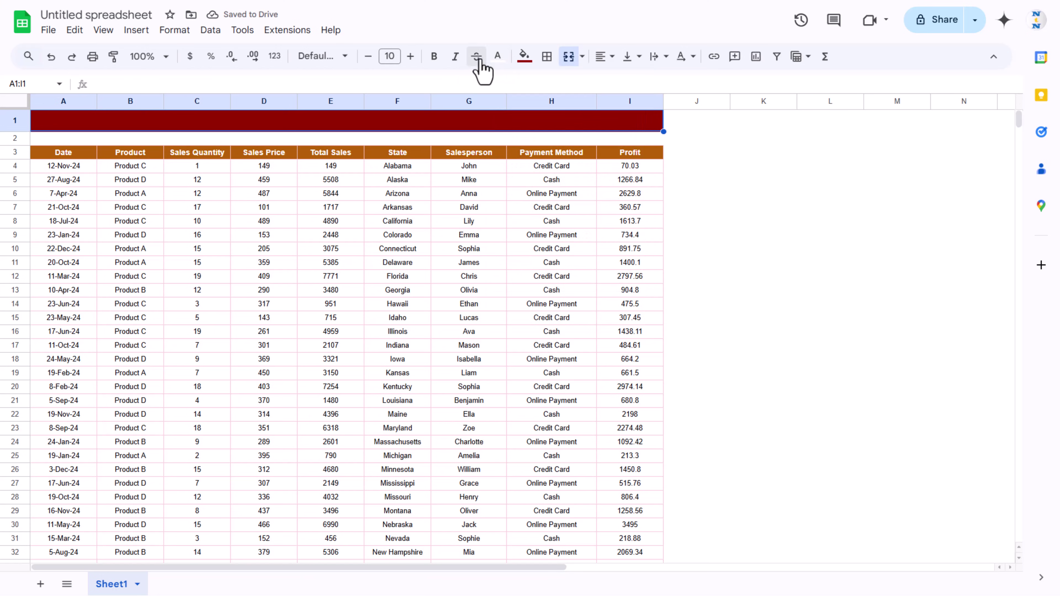
{"action": "left_click", "coordinate": [434, 56]}
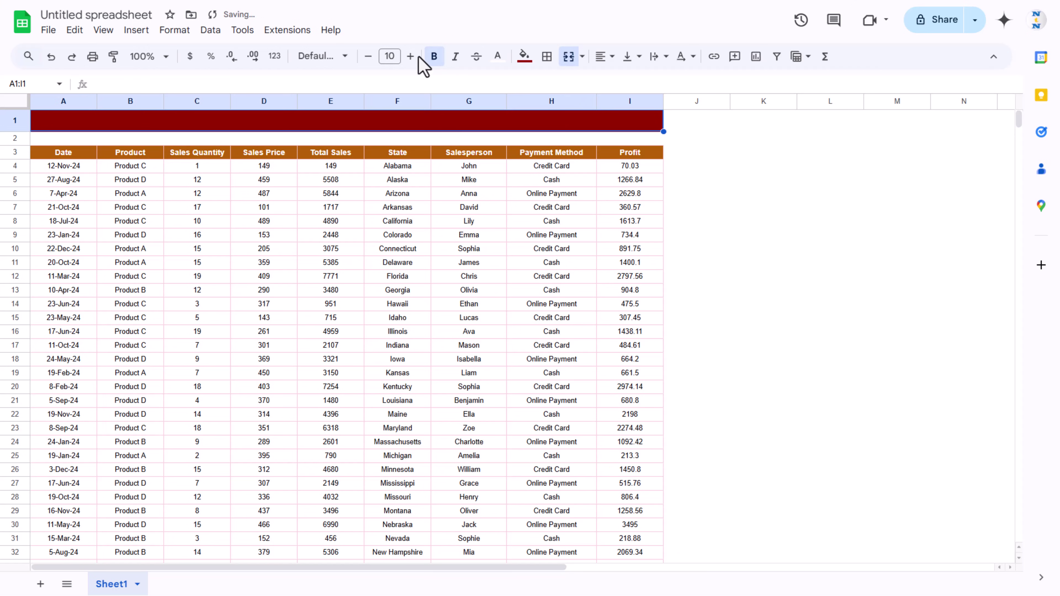
Change the title cell's font to an Arial variant and set its size to 20
{"action": "left_click", "coordinate": [345, 56]}
{"action": "left_click", "coordinate": [359, 190]}
{"action": "left_click", "coordinate": [388, 56]}
{"action": "type", "text": "2"}
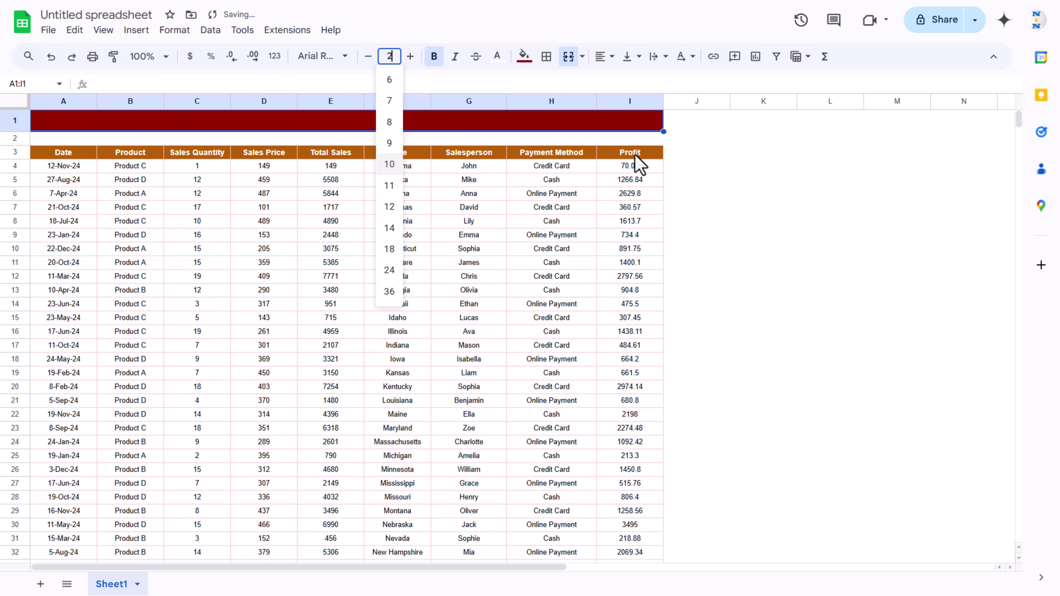
{"action": "type", "text": "0"}
{"action": "key", "text": "Return"}
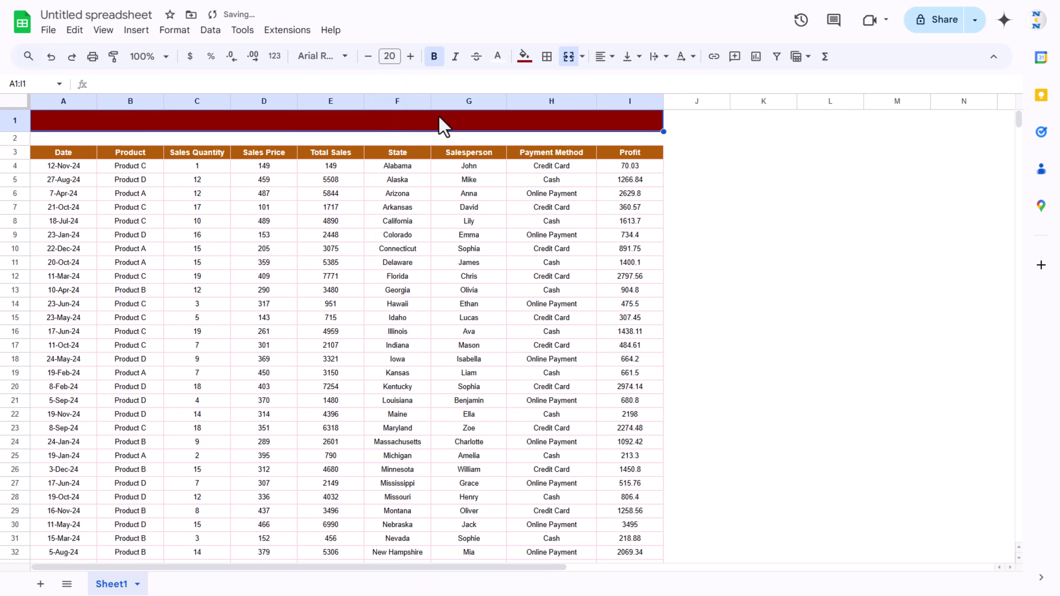
Enter "Sales Tracker" as the title in the merged cell A1:I1
{"action": "type", "text": "Month"}
{"action": "type", "text": "Sals"}
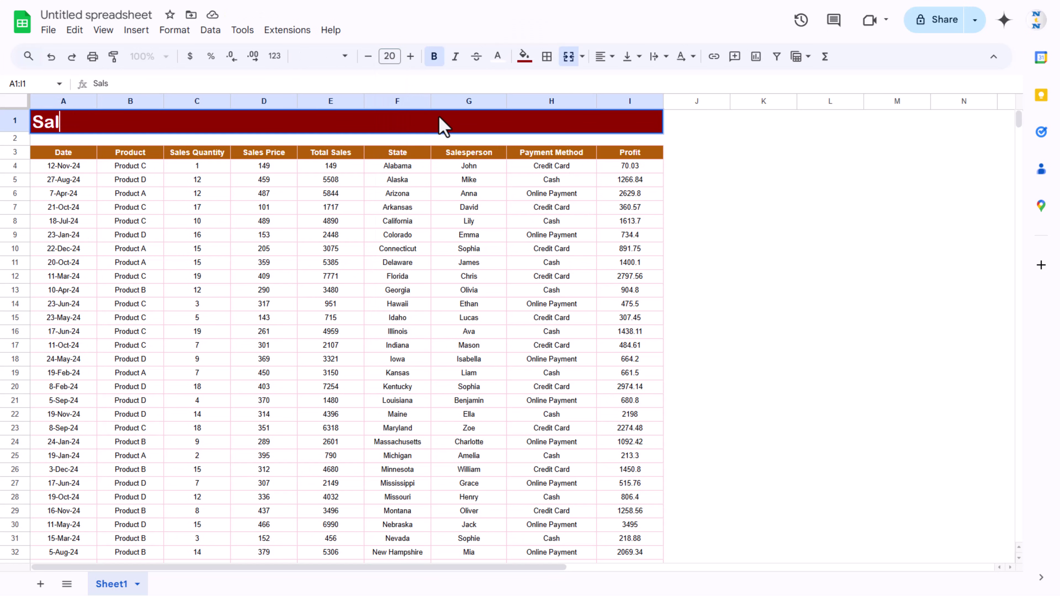
{"action": "type", "text": "s Tracker"}
{"action": "key", "text": "Return"}
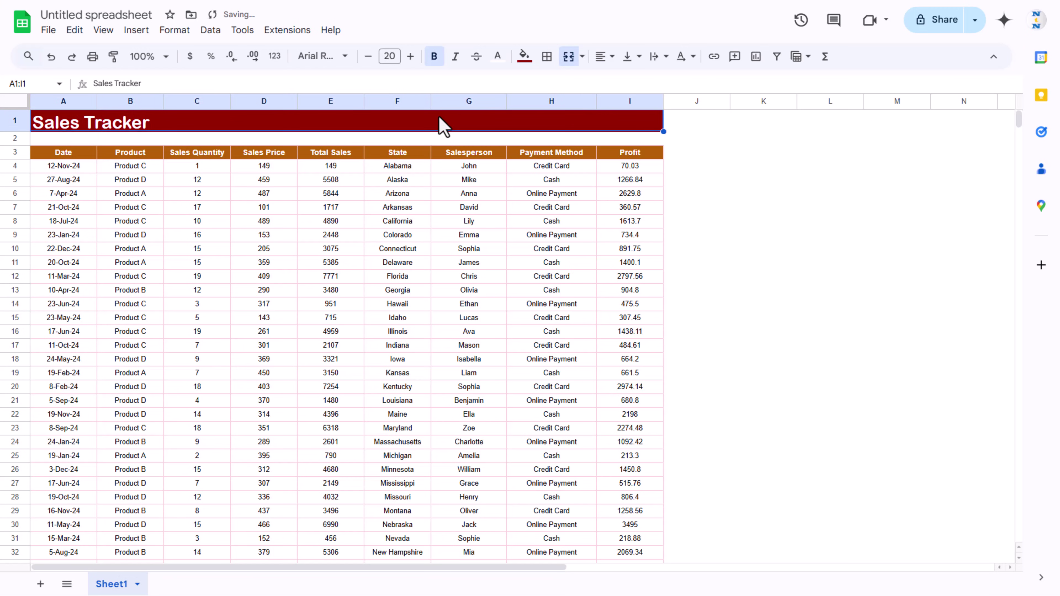
Center the Sales Tracker title horizontally and vertically in its merged cell
{"action": "left_click", "coordinate": [605, 57]}
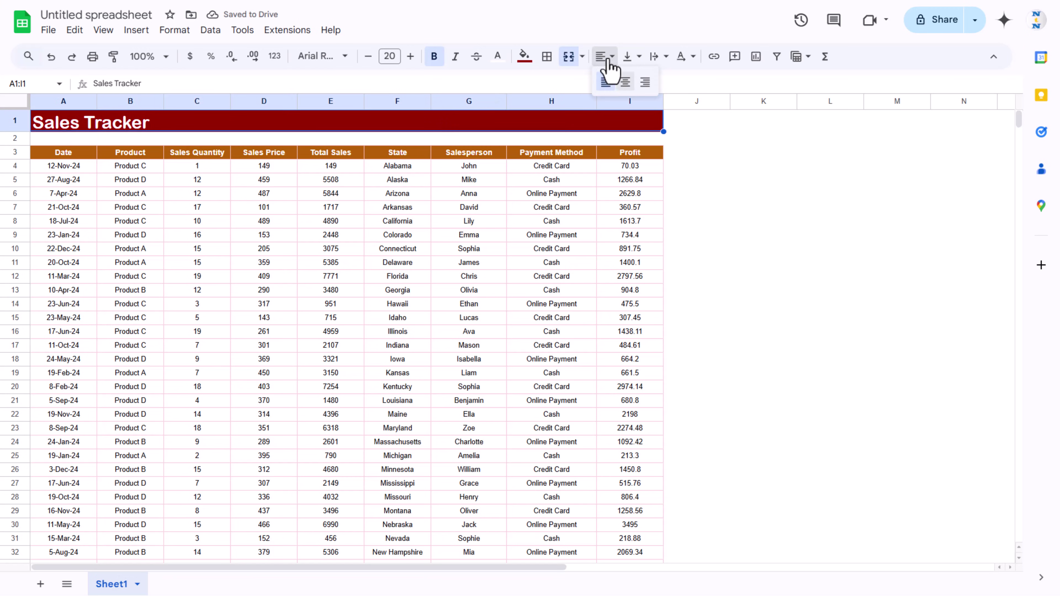
{"action": "key", "text": "ctrl+shift+e"}
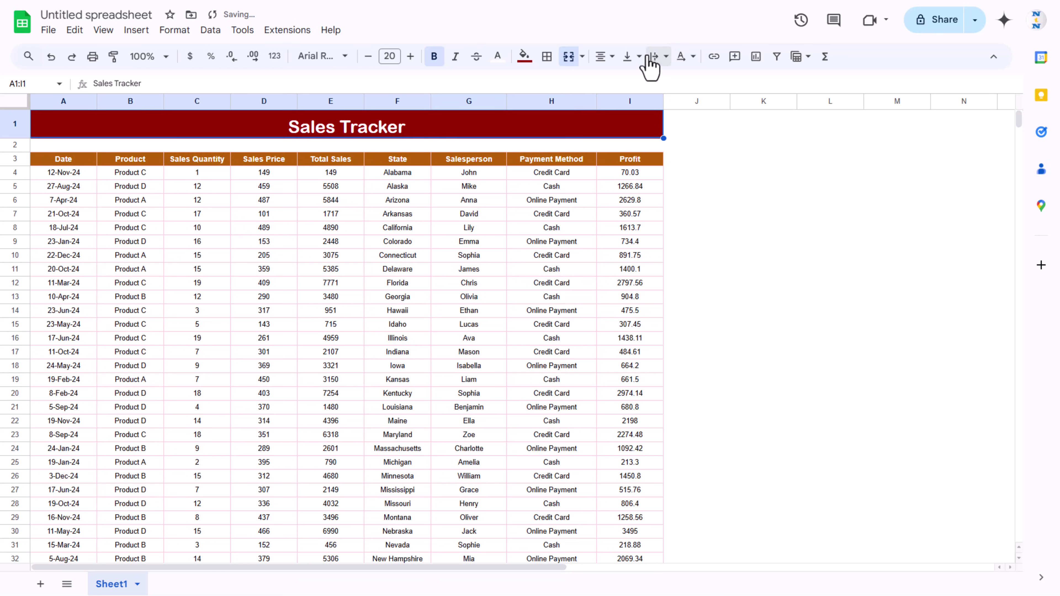
{"action": "left_click", "coordinate": [627, 56]}
{"action": "left_click", "coordinate": [645, 79]}
{"action": "left_click", "coordinate": [330, 172]}
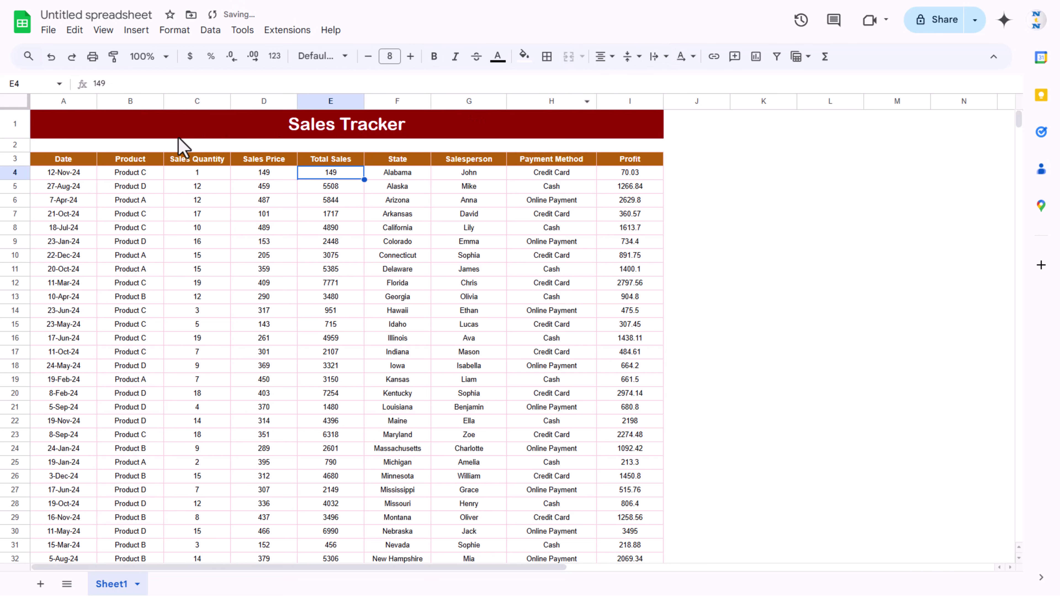
Add a data validation rule to the Date cells A4:A1000 with the criteria "Is valid date"
{"action": "left_click", "coordinate": [80, 180]}
{"action": "scroll", "coordinate": [261, 255], "scroll_direction": "down", "scroll_amount": 4}
{"action": "scroll", "coordinate": [263, 254], "scroll_direction": "up", "scroll_amount": 5}
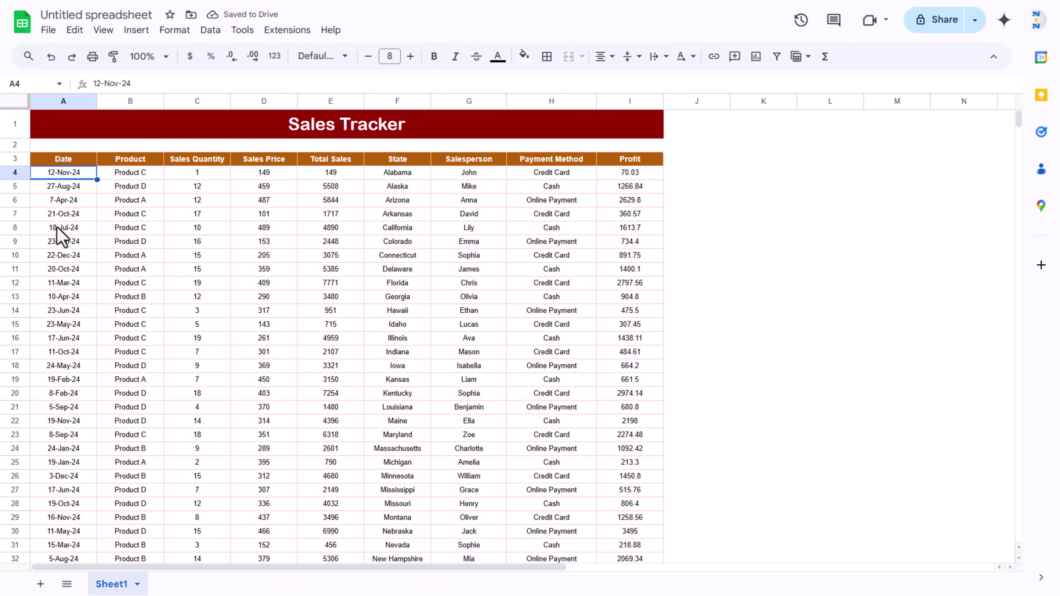
{"action": "left_click", "coordinate": [64, 104]}
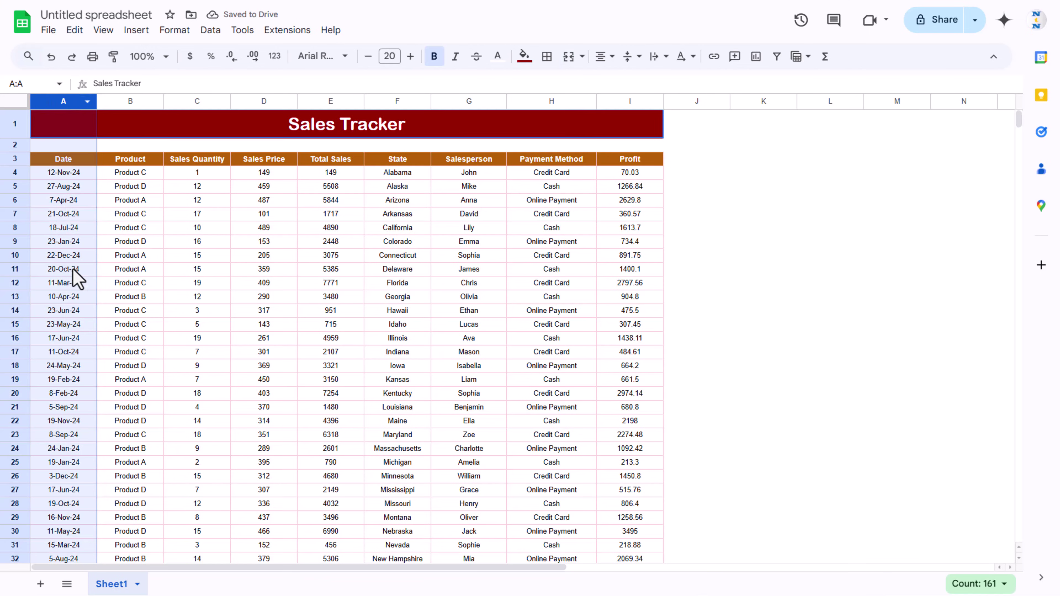
{"action": "key", "text": "Down"}
{"action": "key", "text": "Down"}
{"action": "key", "text": "Down"}
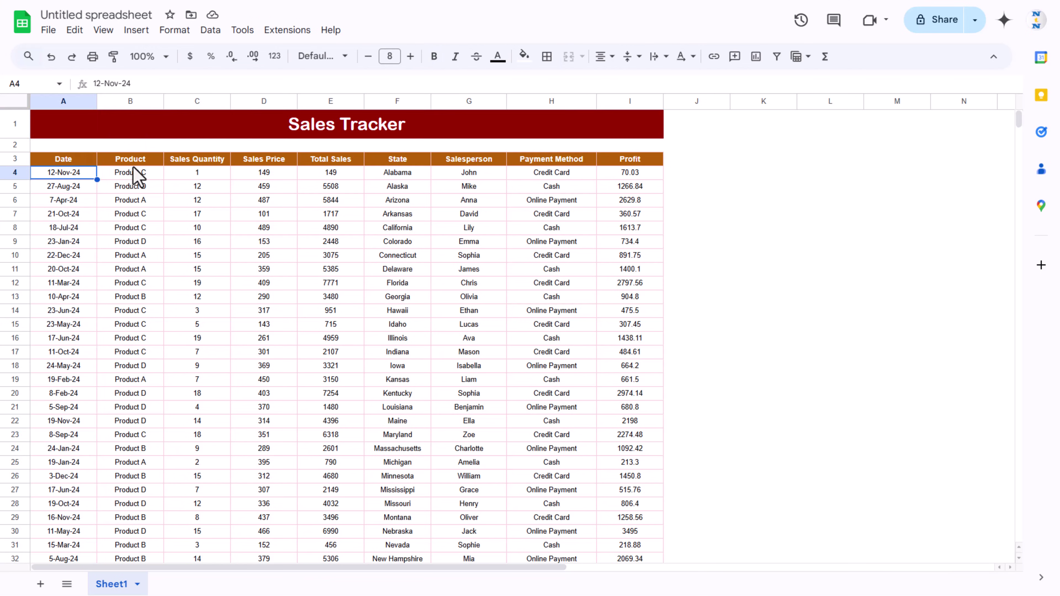
{"action": "key", "text": "ctrl+shift+Down"}
{"action": "key", "text": "ctrl+shift+Down"}
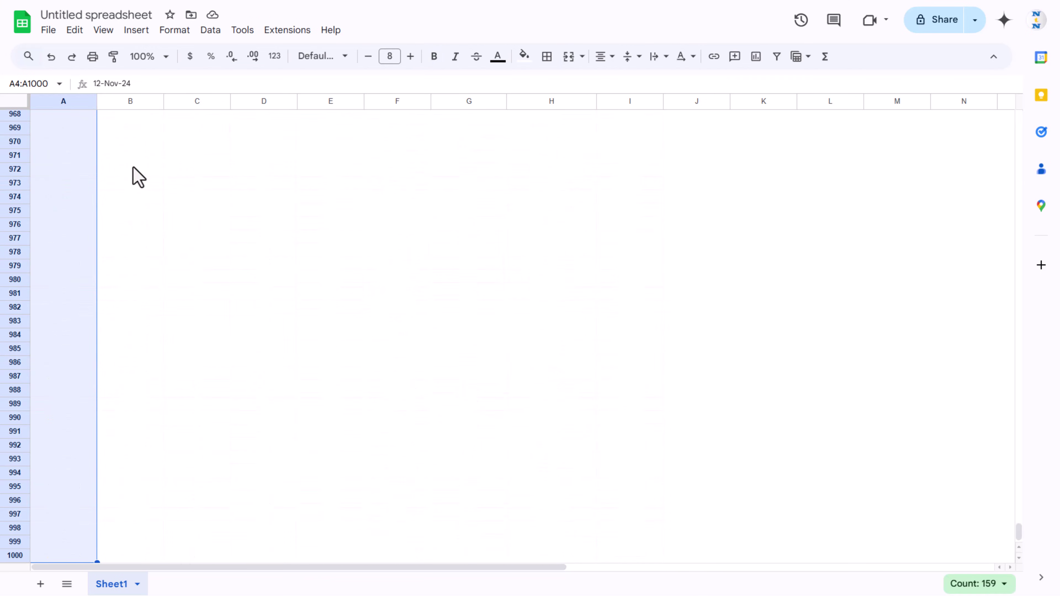
{"action": "right_click", "coordinate": [69, 139]}
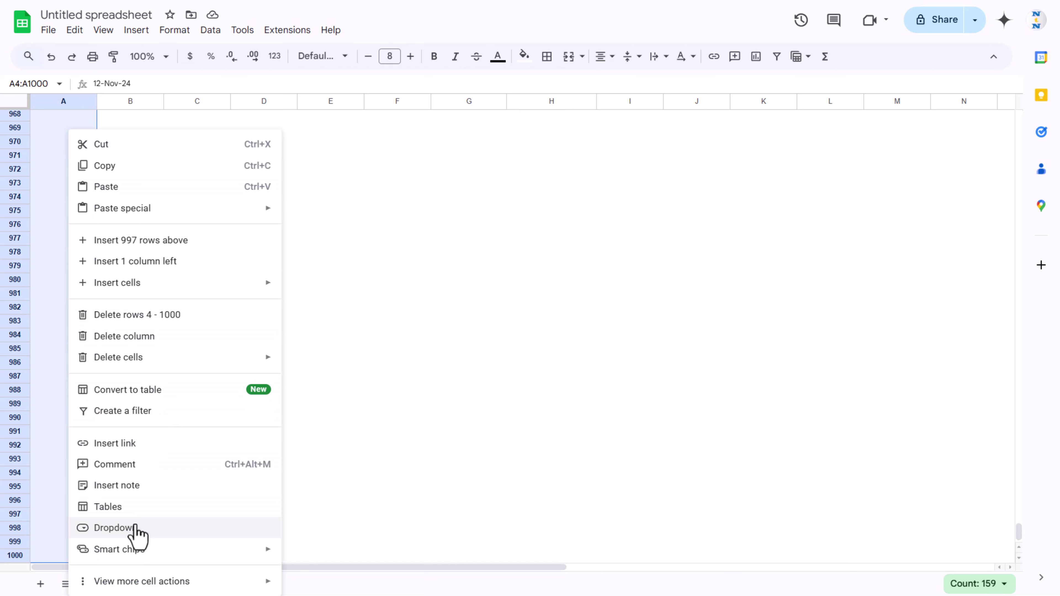
{"action": "left_click", "coordinate": [125, 531]}
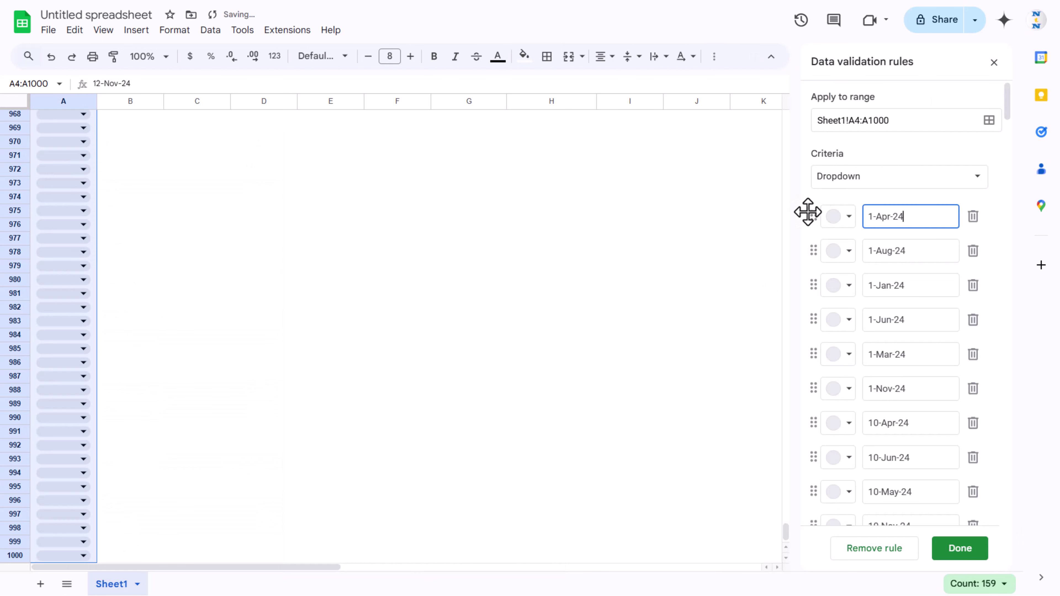
{"action": "left_click", "coordinate": [897, 178]}
{"action": "left_click", "coordinate": [862, 346]}
Check the date picker in an empty cell of the Date column and close it without choosing a date
{"action": "left_click", "coordinate": [57, 240]}
{"action": "double_click", "coordinate": [90, 211]}
{"action": "key", "text": "Escape"}
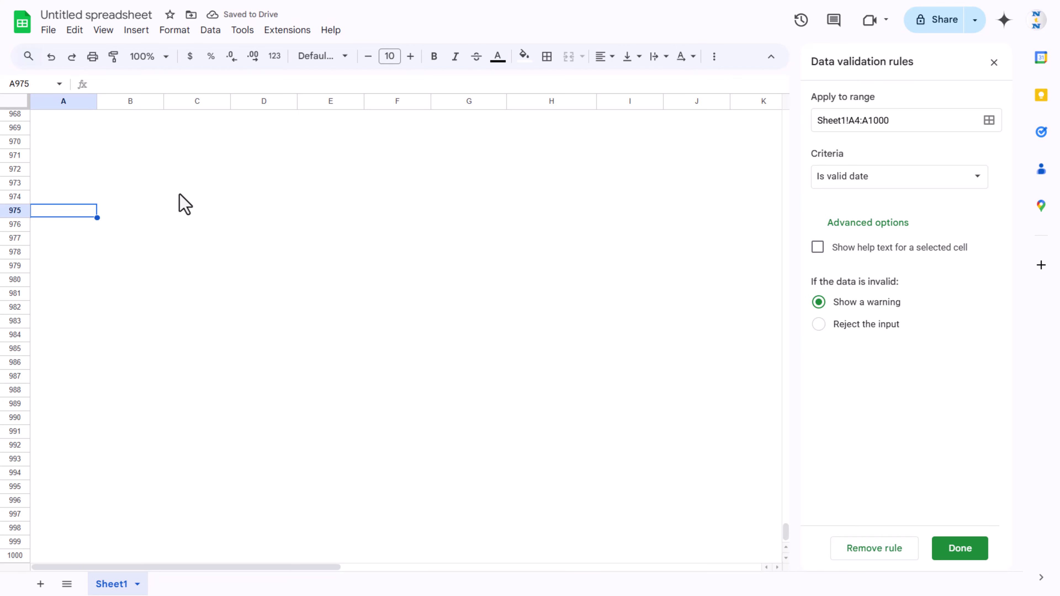
Copy the formatting of the last data row A162:I162 down to row 1000 with Paint format
{"action": "key", "text": "ctrl+Home"}
{"action": "key", "text": "Down"}
{"action": "key", "text": "Up"}
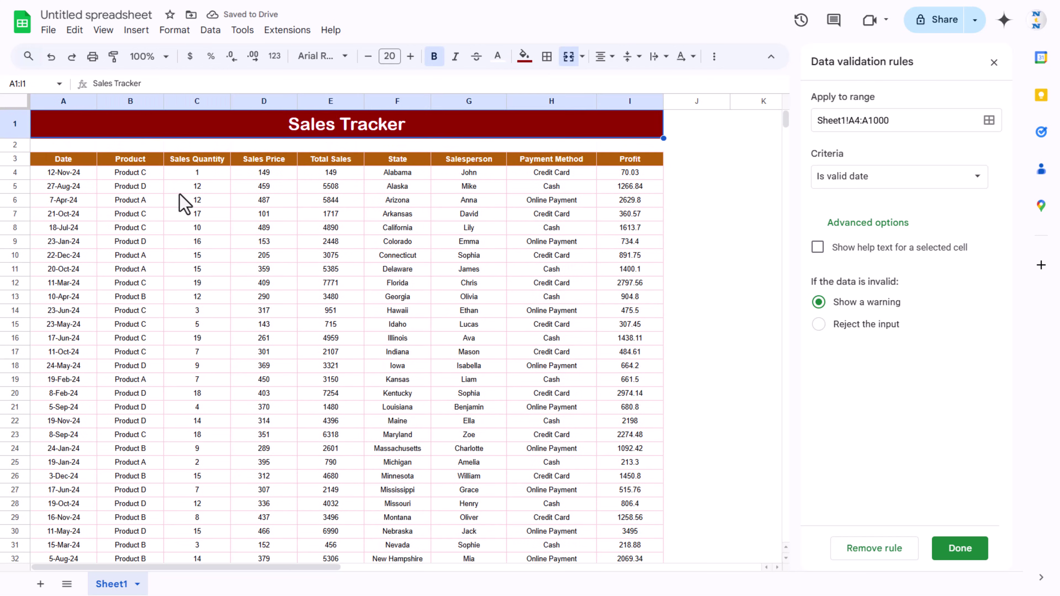
{"action": "key", "text": "Down"}
{"action": "key", "text": "Down"}
{"action": "key", "text": "Down"}
{"action": "key", "text": "ctrl+Down"}
{"action": "key", "text": "Down"}
{"action": "key", "text": "Up"}
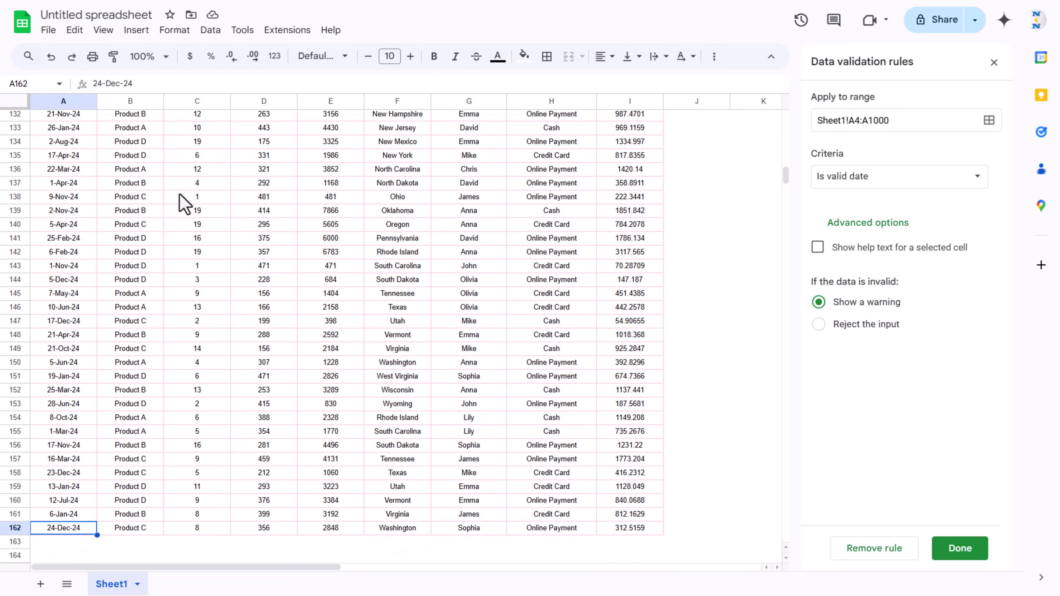
{"action": "key", "text": "ctrl+shift+Right"}
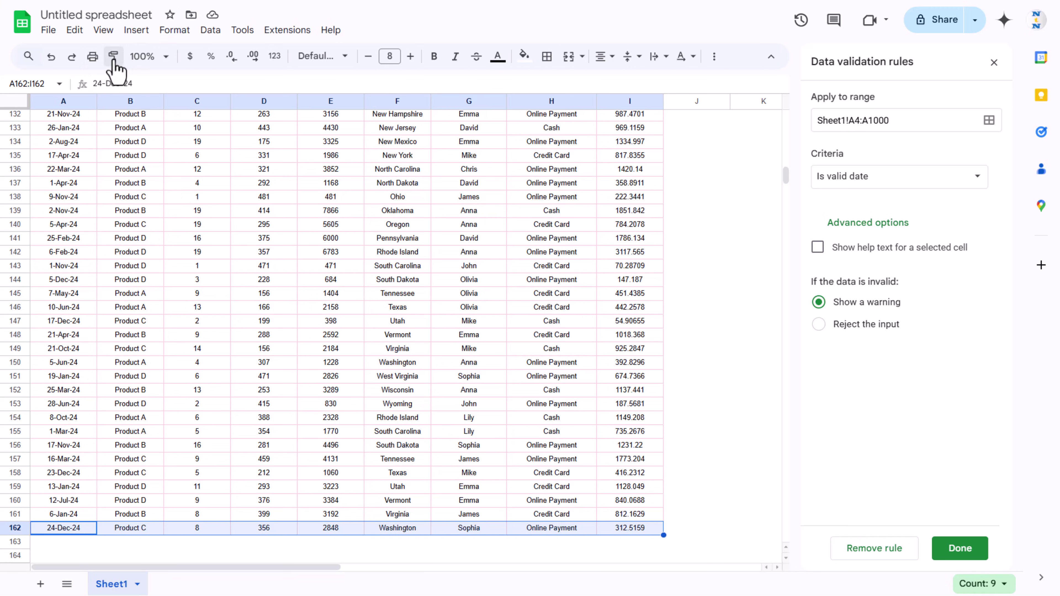
{"action": "left_click", "coordinate": [114, 62]}
{"action": "key", "text": "ctrl+shift+Down"}
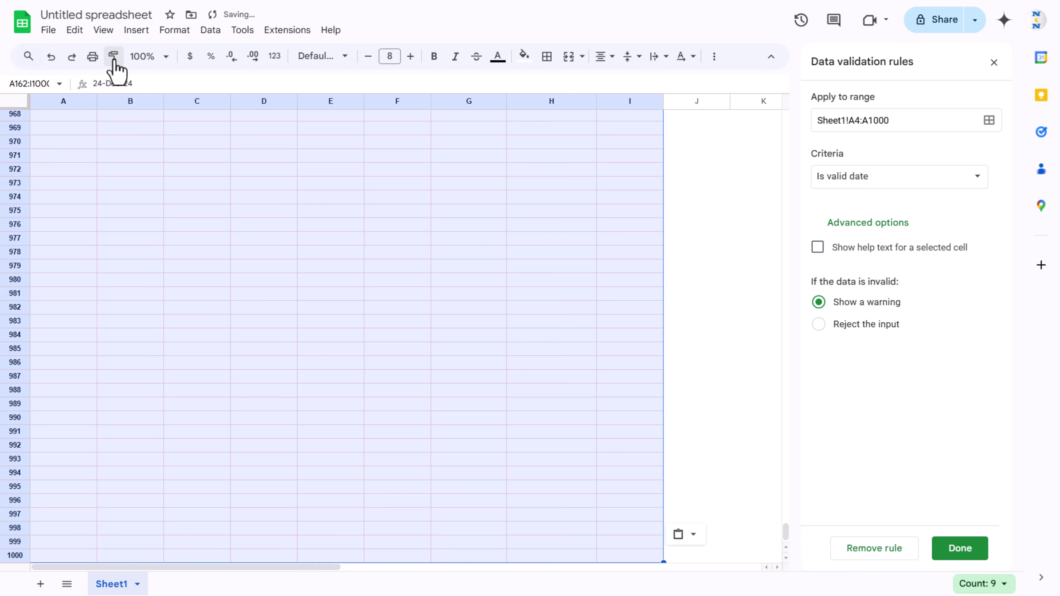
Add a dropdown to the Product cells B4:B1000 with the items Product A, Product B, Product C and Product D
{"action": "key", "text": "ctrl+Up"}
{"action": "key", "text": "ctrl+Up"}
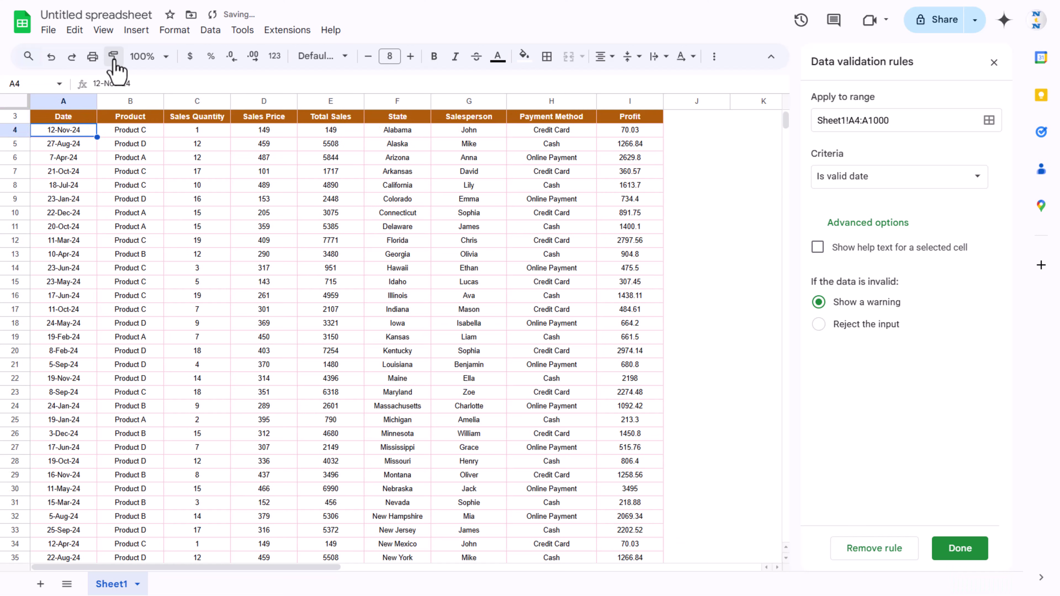
{"action": "key", "text": "ctrl+Up"}
{"action": "key", "text": "Right"}
{"action": "key", "text": "Down"}
{"action": "key", "text": "Down"}
{"action": "key", "text": "Down"}
{"action": "key", "text": "Left"}
{"action": "key", "text": "Left"}
{"action": "key", "text": "ctrl+Left"}
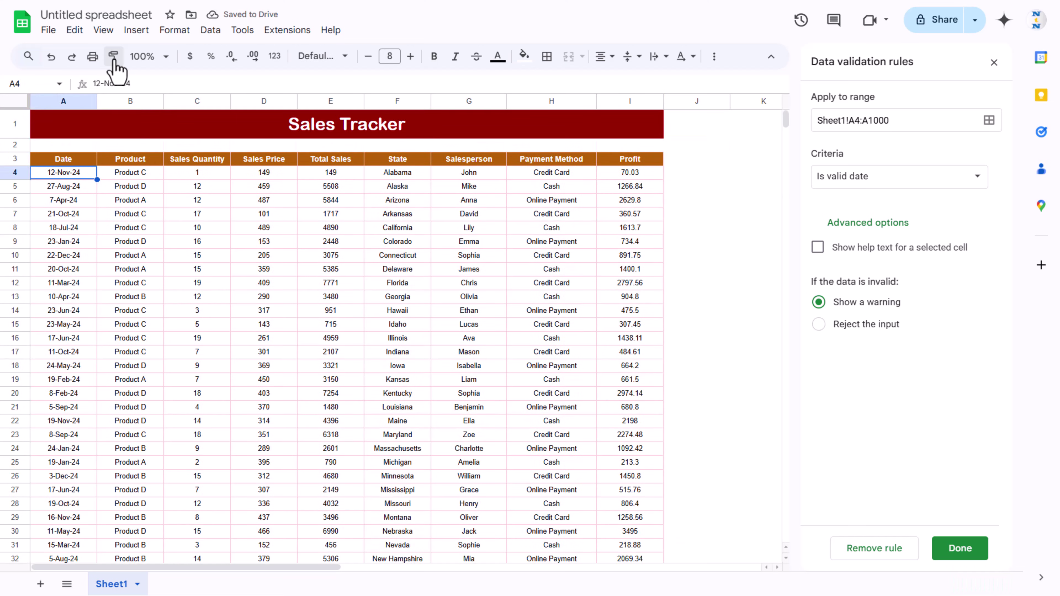
{"action": "key", "text": "Right"}
{"action": "key", "text": "ctrl+shift+Down"}
{"action": "key", "text": "ctrl+shift+Down"}
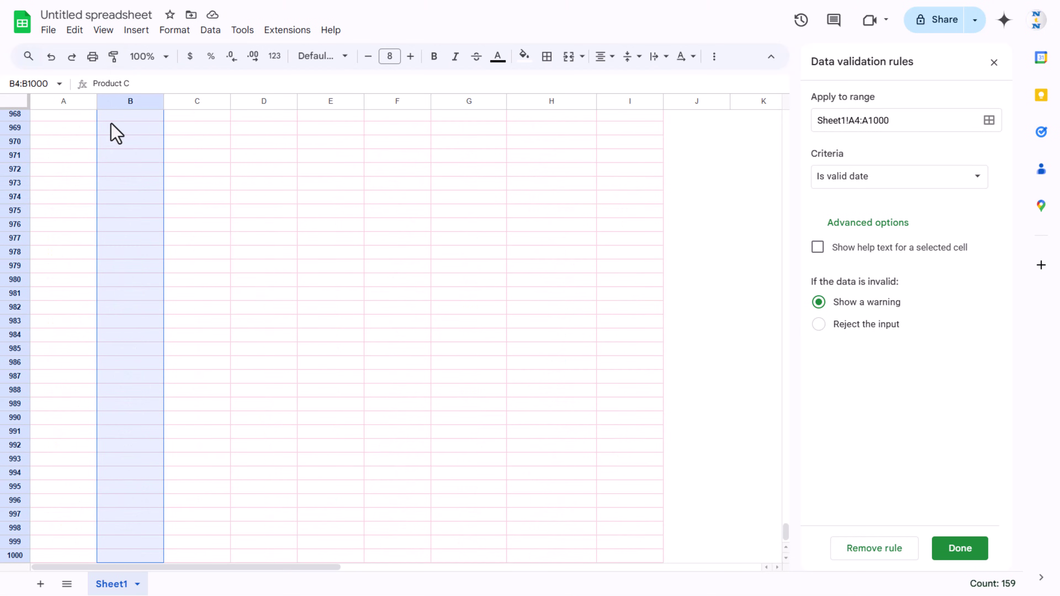
{"action": "right_click", "coordinate": [110, 123]}
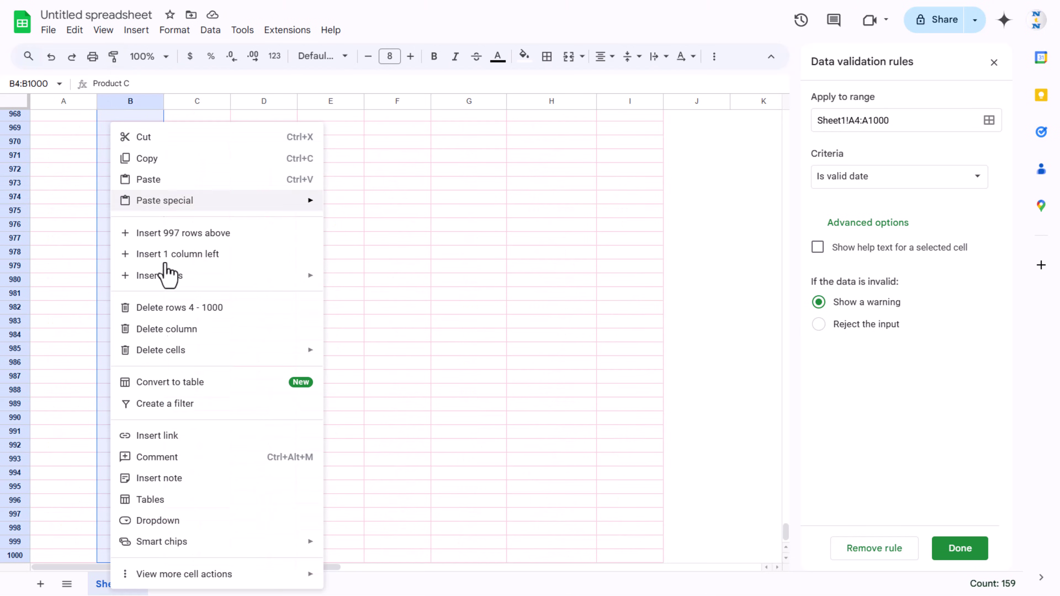
{"action": "left_click", "coordinate": [172, 523]}
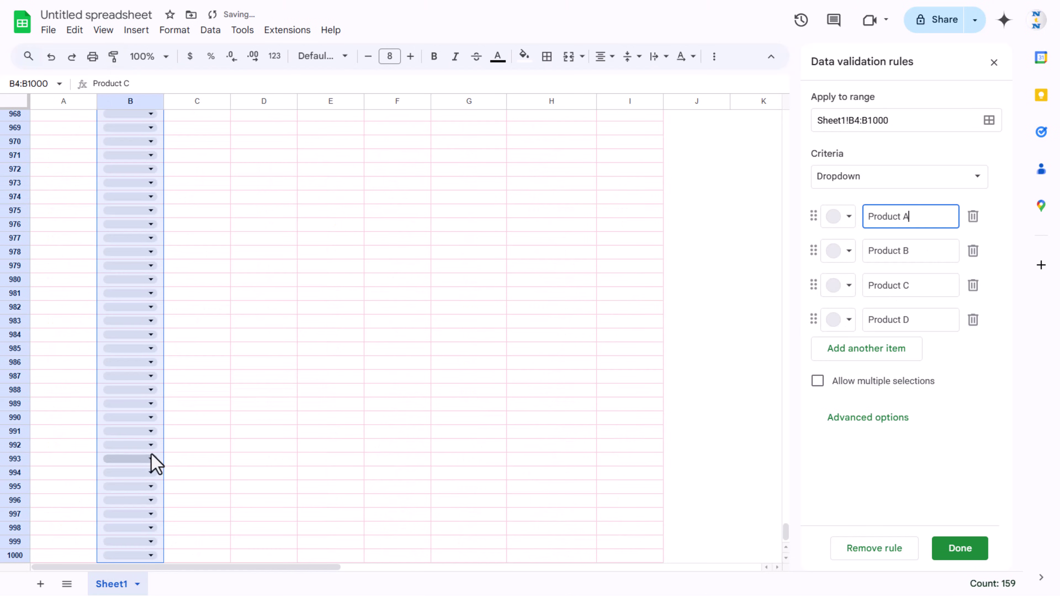
Color the dropdown items: Product A light red, Product B light yellow, Product C light green and Product D light purple
{"action": "left_click", "coordinate": [852, 222]}
{"action": "left_click", "coordinate": [863, 265]}
{"action": "left_click", "coordinate": [850, 252]}
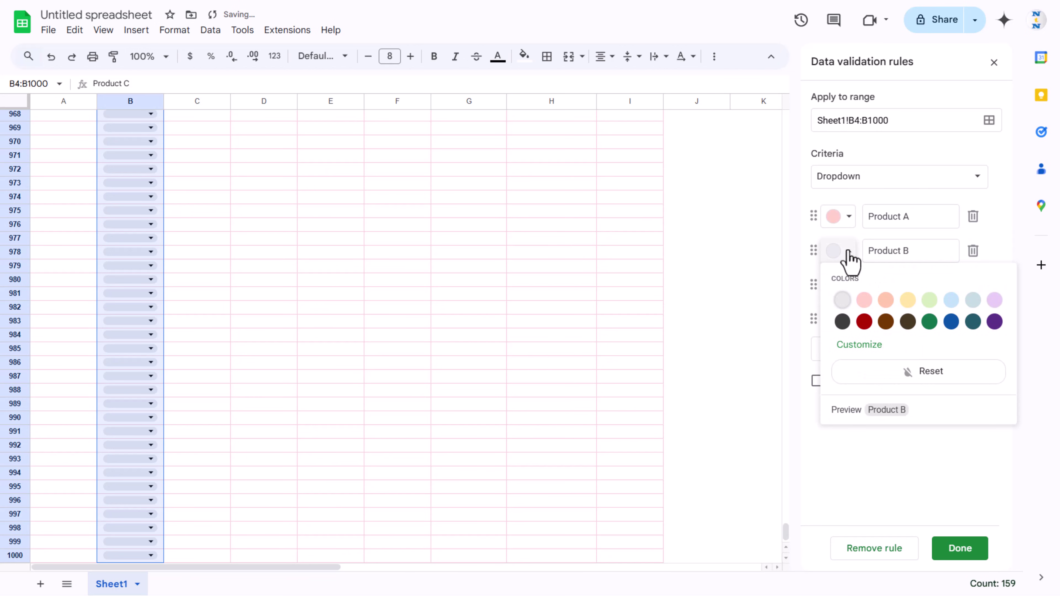
{"action": "left_click", "coordinate": [907, 300]}
{"action": "left_click", "coordinate": [850, 286]}
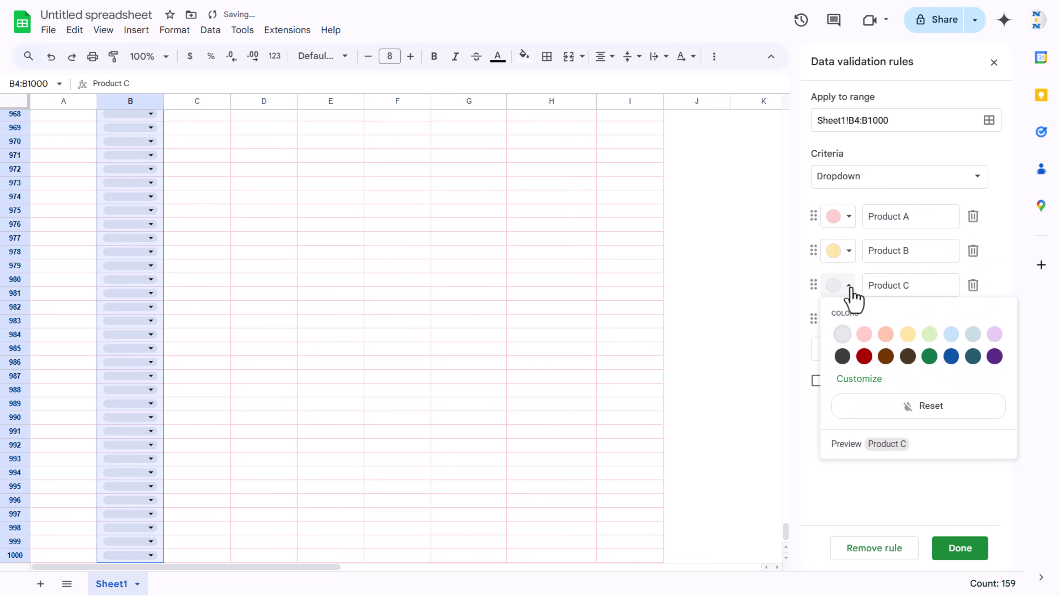
{"action": "left_click", "coordinate": [929, 335]}
{"action": "left_click", "coordinate": [850, 320]}
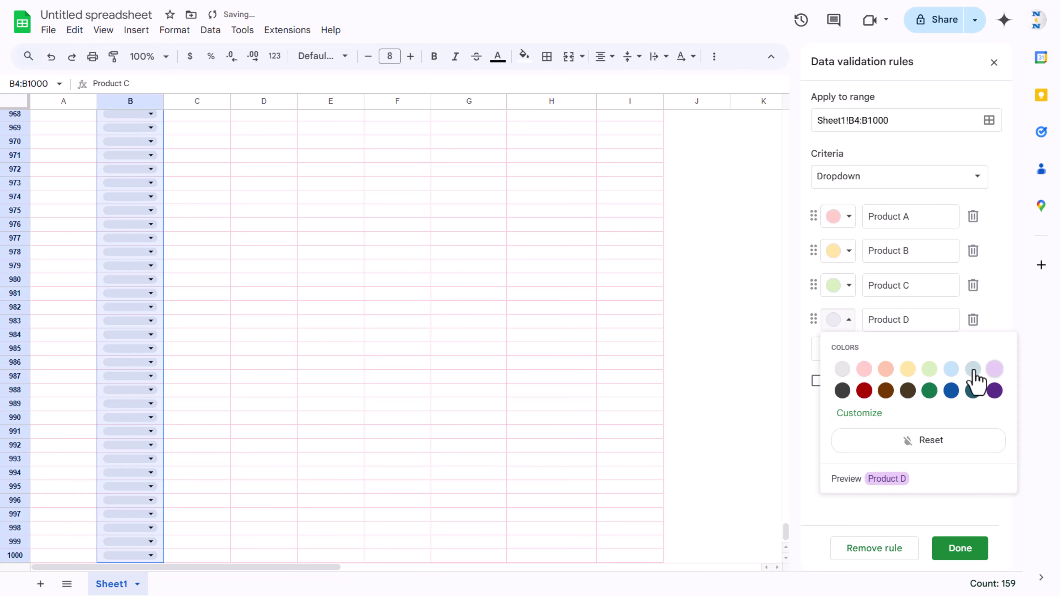
{"action": "left_click", "coordinate": [995, 369]}
Add a dropdown to the Payment Method cells H4:H1000 with the items Cash, Credit Card and Online Payment
{"action": "left_click", "coordinate": [358, 360]}
{"action": "key", "text": "ctrl+Up"}
{"action": "key", "text": "ctrl+Left"}
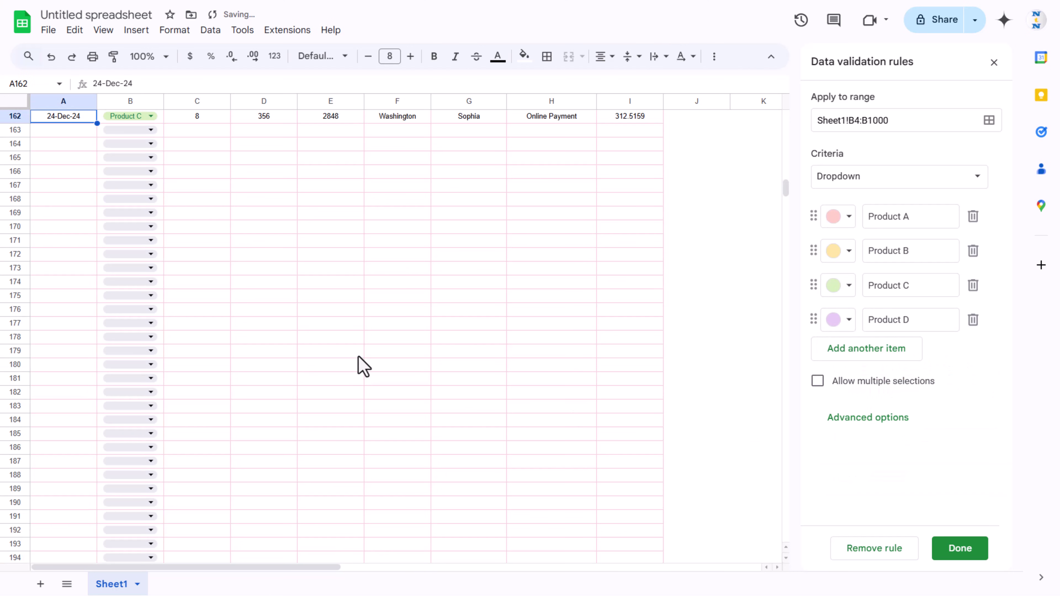
{"action": "key", "text": "ctrl+Up"}
{"action": "key", "text": "Right"}
{"action": "key", "text": "Up"}
{"action": "key", "text": "Up"}
{"action": "key", "text": "Up"}
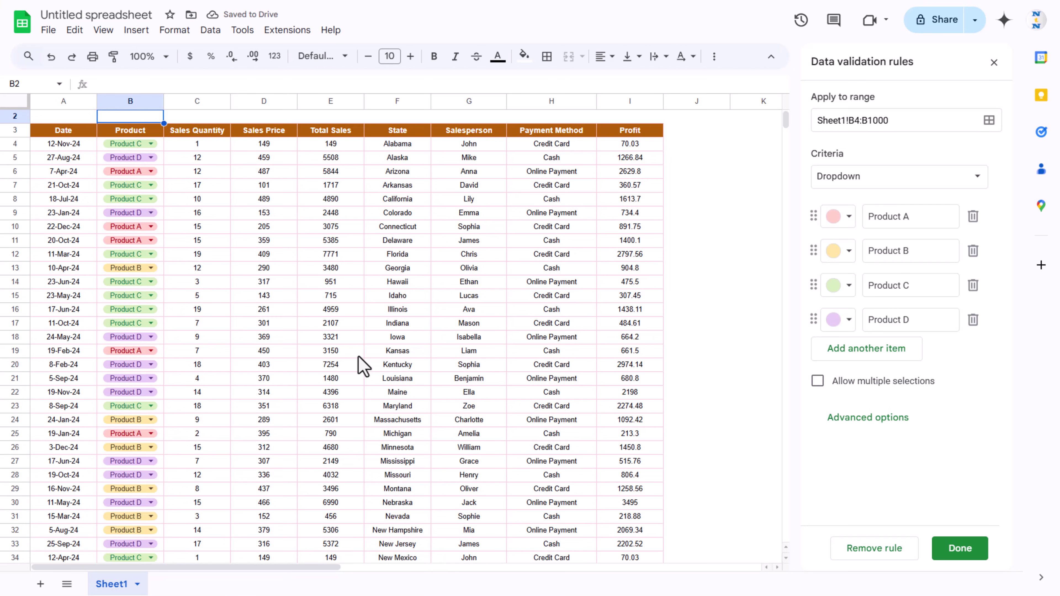
{"action": "key", "text": "Right"}
{"action": "key", "text": "Right"}
{"action": "key", "text": "Down"}
{"action": "key", "text": "Left"}
{"action": "key", "text": "Left"}
{"action": "key", "text": "Left"}
{"action": "key", "text": "Left"}
{"action": "key", "text": "Down"}
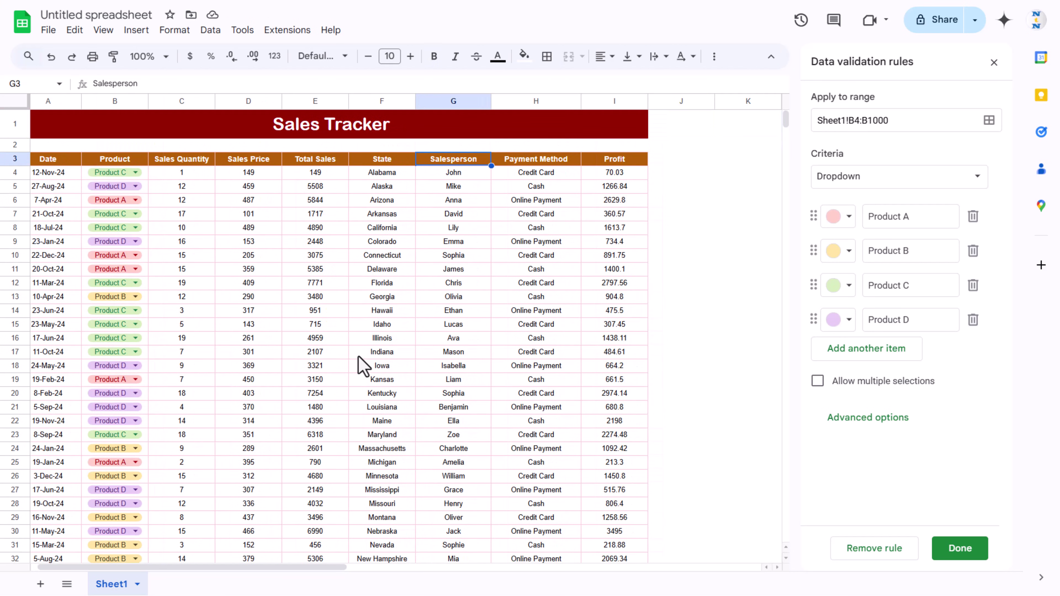
{"action": "key", "text": "Down"}
{"action": "key", "text": "Right"}
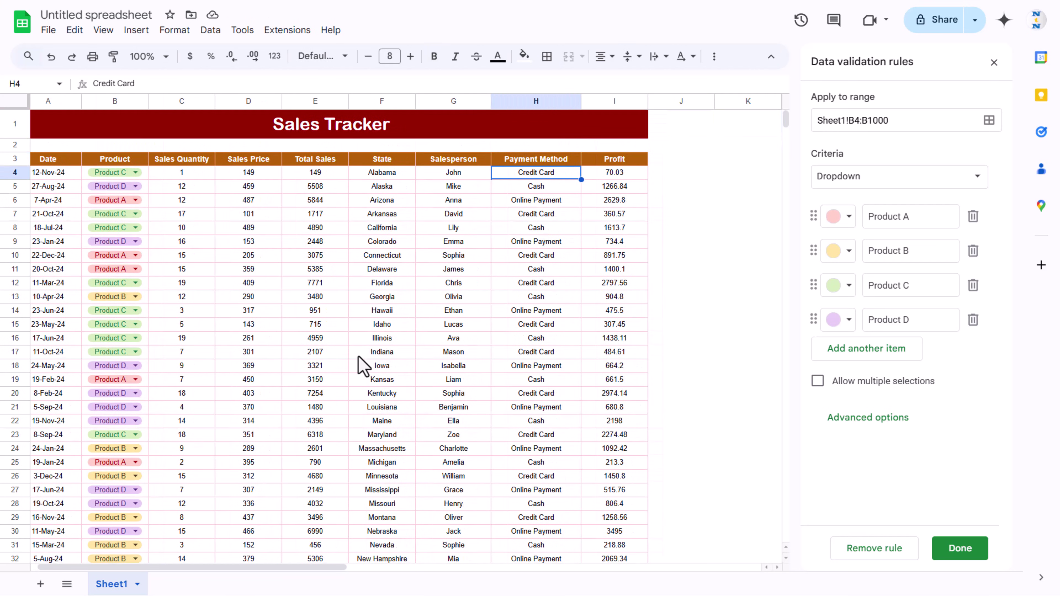
{"action": "key", "text": "ctrl+shift+Down"}
{"action": "key", "text": "ctrl+shift+Down"}
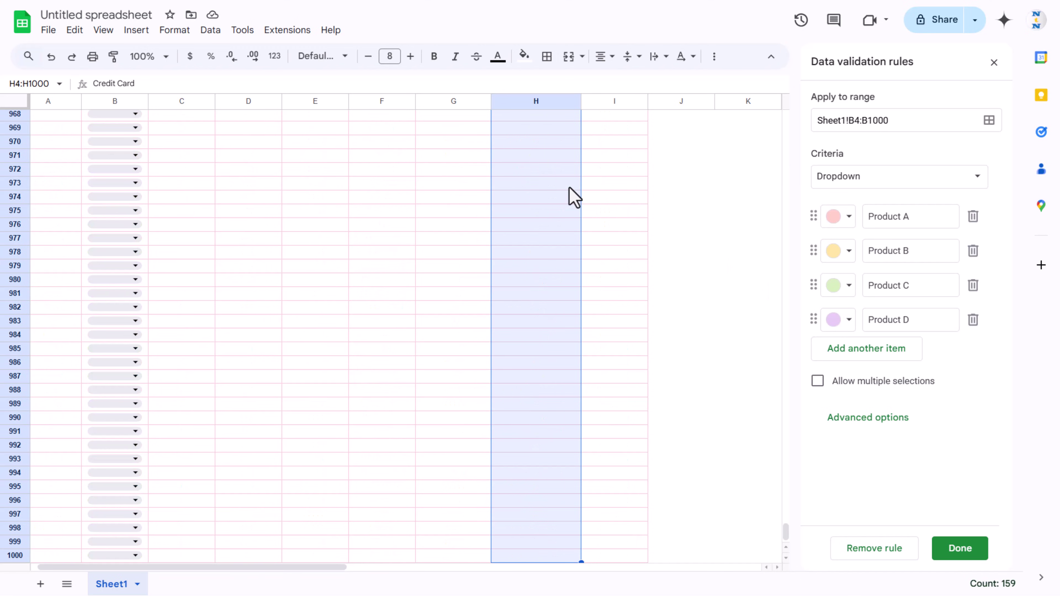
{"action": "right_click", "coordinate": [556, 172]}
{"action": "left_click", "coordinate": [620, 528]}
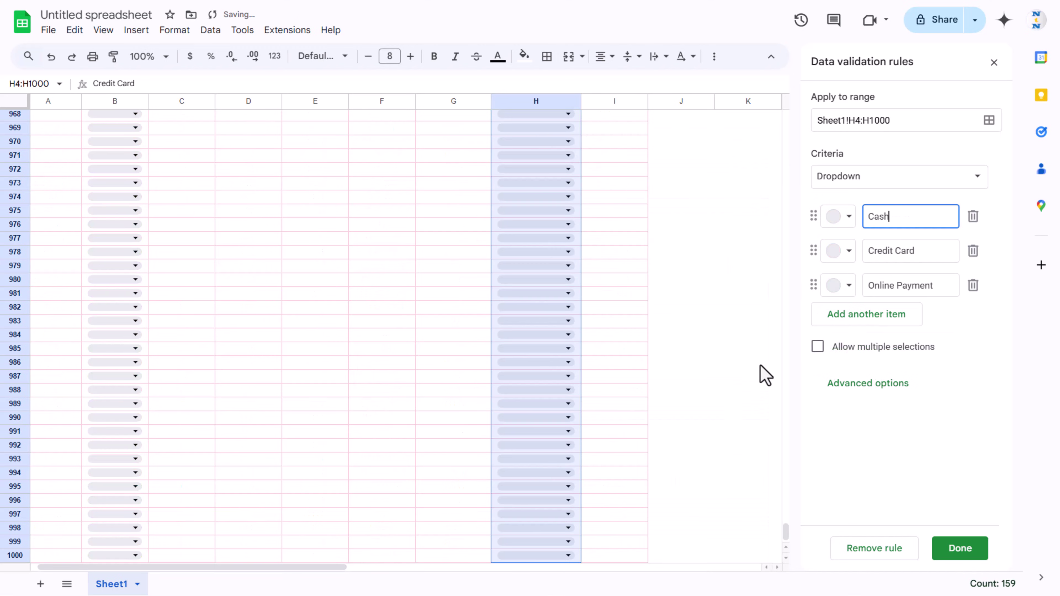
Color the payment dropdown items: Cash light green, Credit Card light blue and Online Payment light purple
{"action": "left_click", "coordinate": [848, 218]}
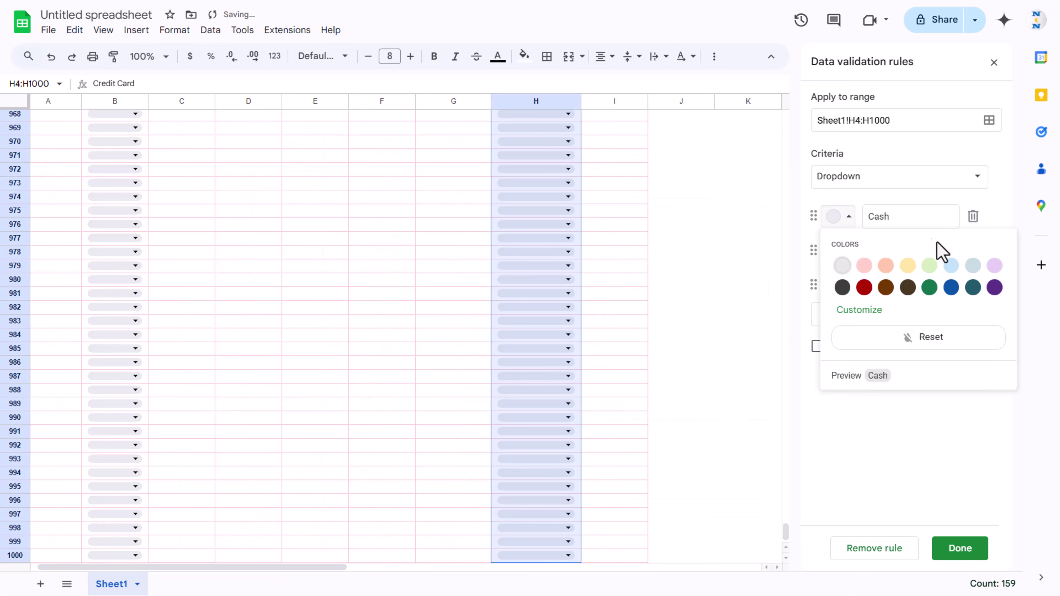
{"action": "left_click", "coordinate": [928, 266]}
{"action": "left_click", "coordinate": [849, 256]}
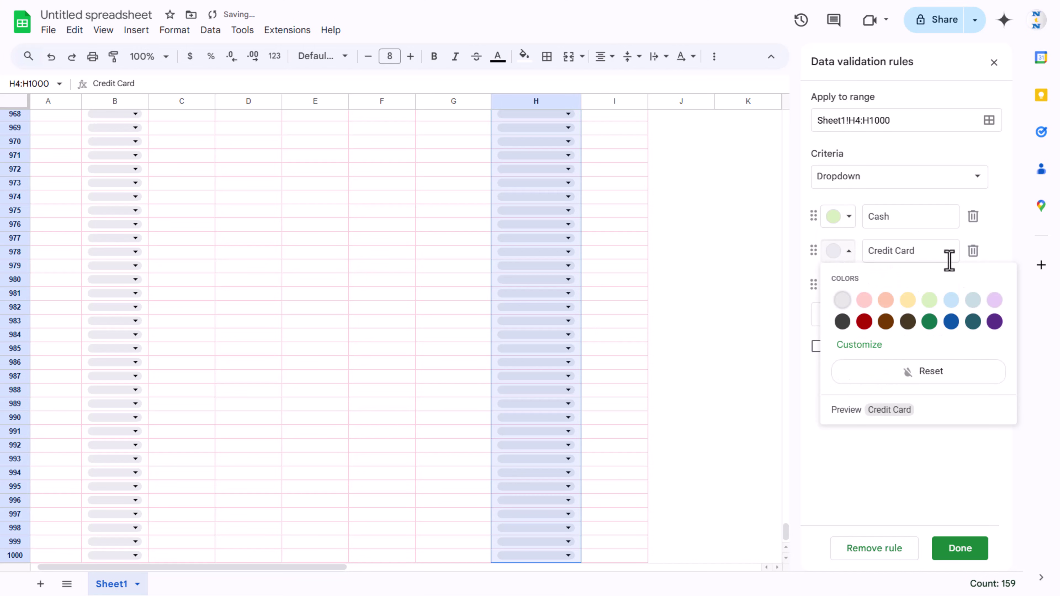
{"action": "left_click", "coordinate": [955, 301]}
{"action": "left_click", "coordinate": [847, 288]}
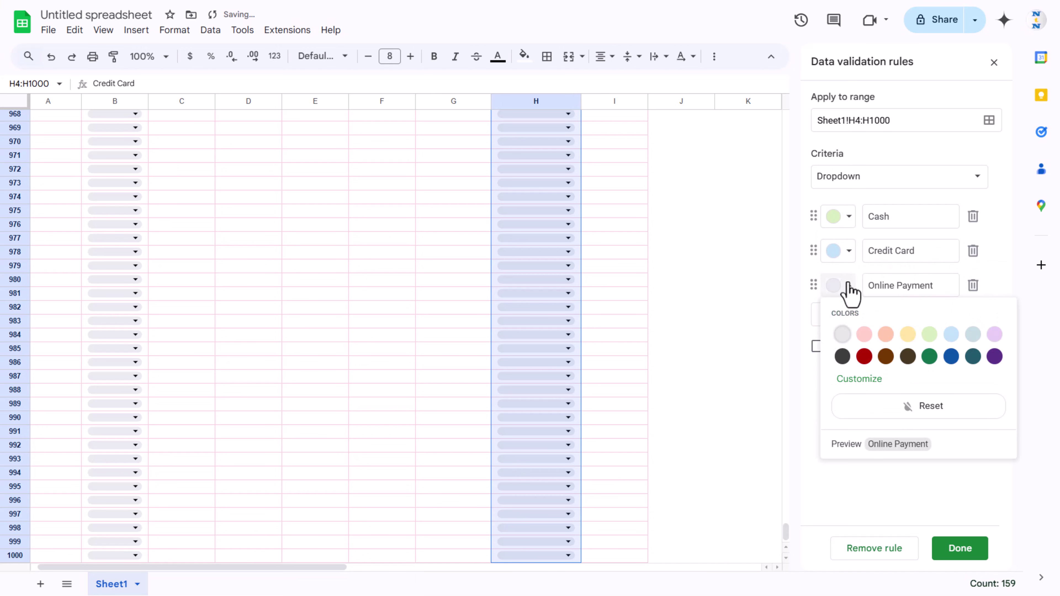
{"action": "left_click", "coordinate": [998, 334]}
Check the dropdown options of the first Payment Method cell H4 and close the list without choosing one
{"action": "left_click", "coordinate": [575, 334]}
{"action": "left_click", "coordinate": [457, 308]}
{"action": "key", "text": "ctrl+Up"}
{"action": "key", "text": "ctrl+Up"}
{"action": "key", "text": "Down"}
{"action": "key", "text": "Down"}
{"action": "key", "text": "Right"}
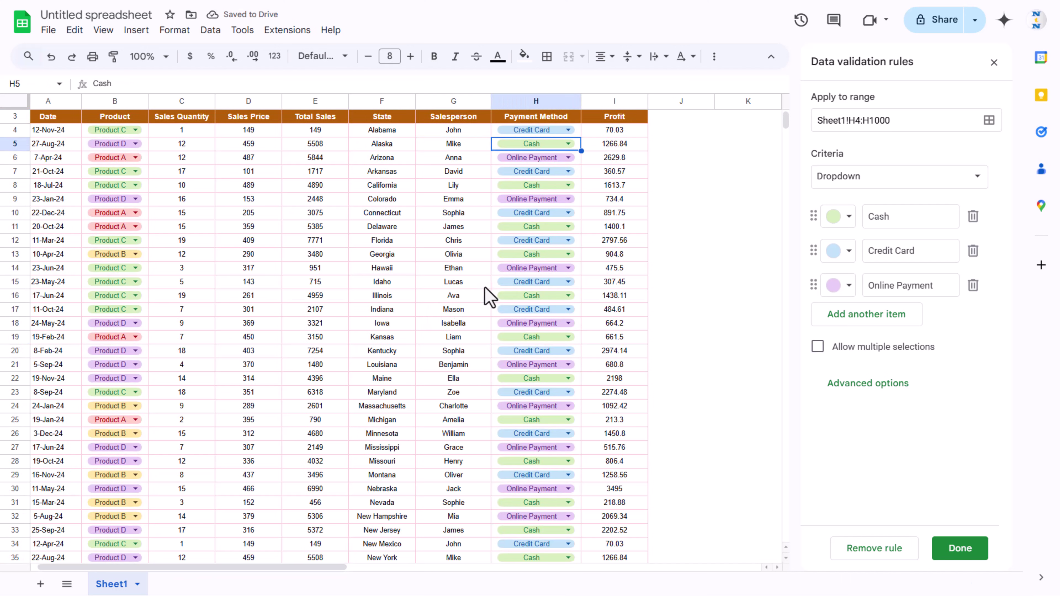
{"action": "left_click", "coordinate": [568, 130]}
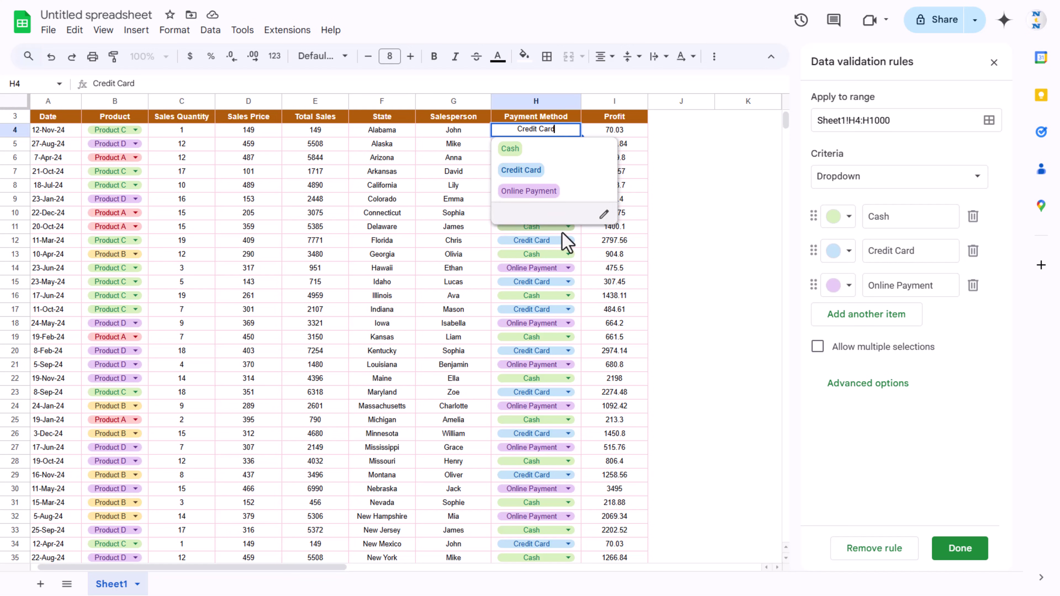
{"action": "key", "text": "Escape"}
Review the formatted table down to the last data row 162 and the empty row beneath it
{"action": "scroll", "coordinate": [489, 393], "scroll_direction": "down", "scroll_amount": 15}
{"action": "left_click", "coordinate": [382, 398]}
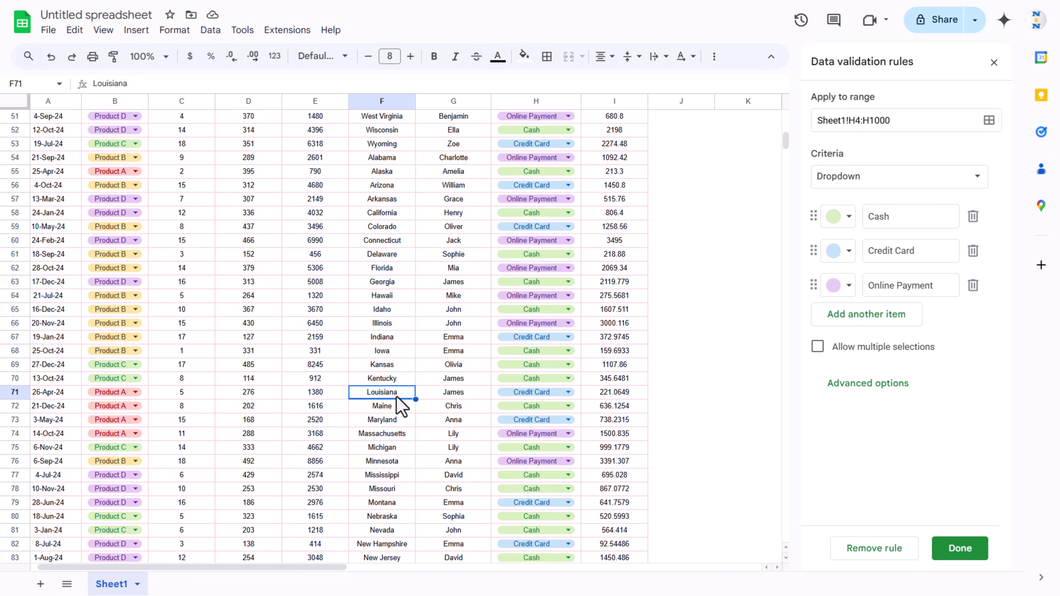
{"action": "key", "text": "ctrl+Down"}
{"action": "key", "text": "Down"}
{"action": "key", "text": "Home"}
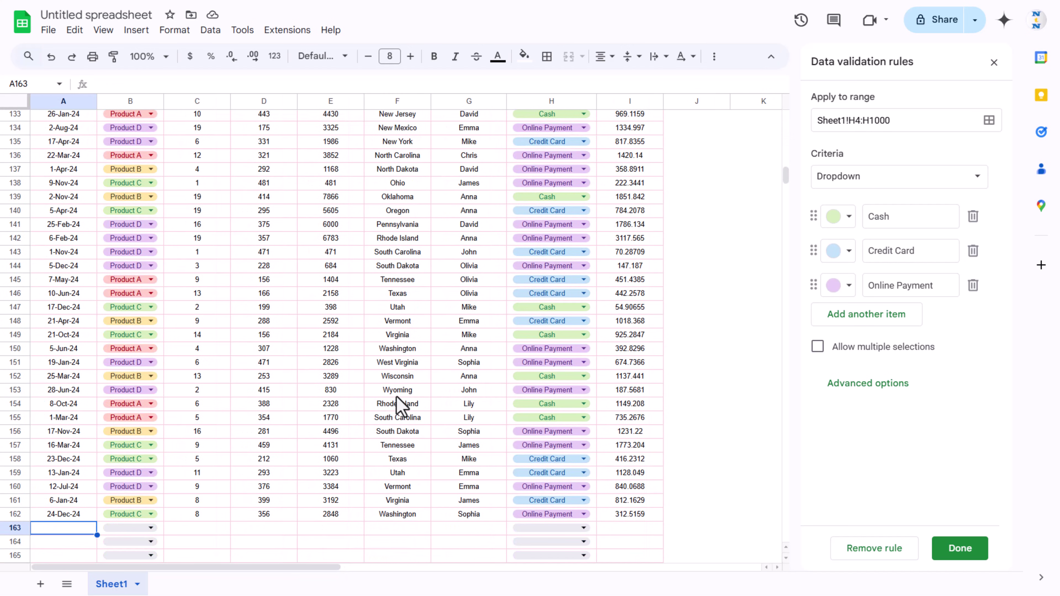
{"action": "key", "text": "Up"}
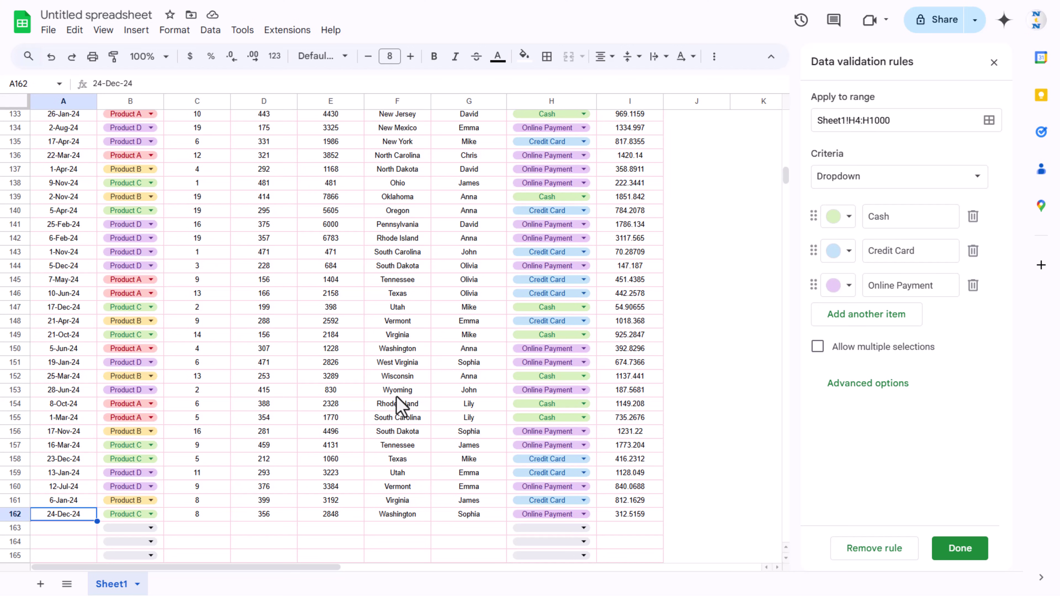
Rename the Sheet1 sheet as Report Tracker
{"action": "key", "text": "ctrl+Home"}
{"action": "double_click", "coordinate": [112, 584]}
{"action": "type", "text": "Report Tracker"}
{"action": "key", "text": "Return"}
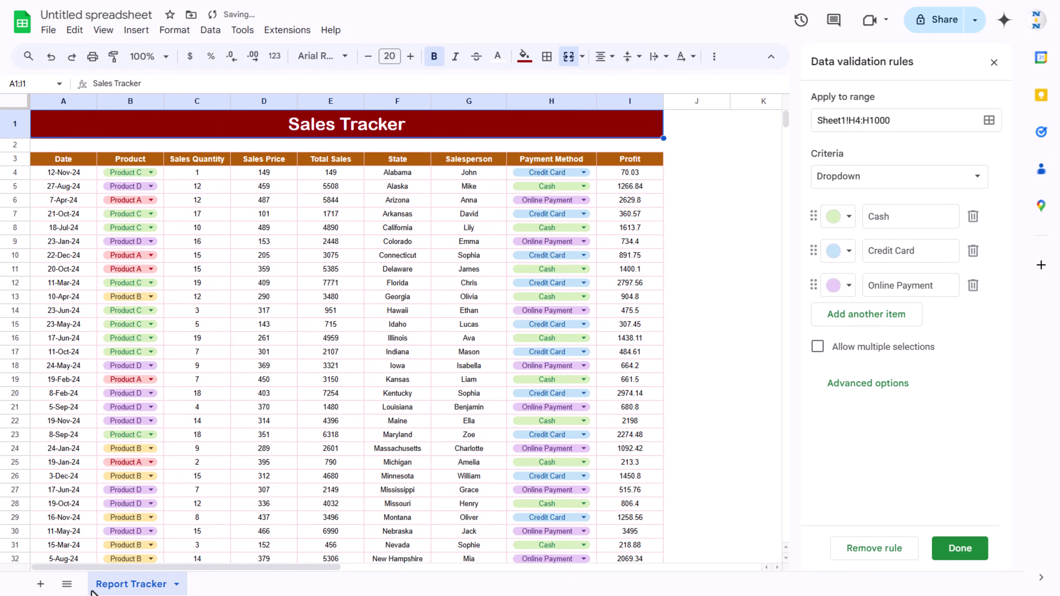
Add a second sheet and name it Dashbaord
{"action": "left_click", "coordinate": [40, 583]}
{"action": "double_click", "coordinate": [213, 584]}
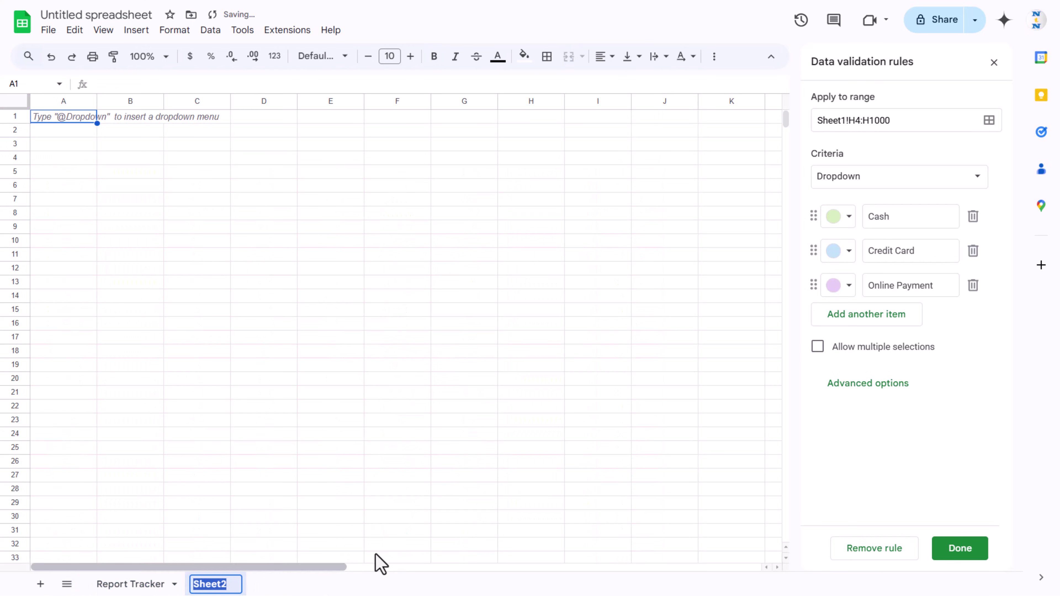
{"action": "type", "text": "Dashbaord"}
{"action": "key", "text": "Return"}
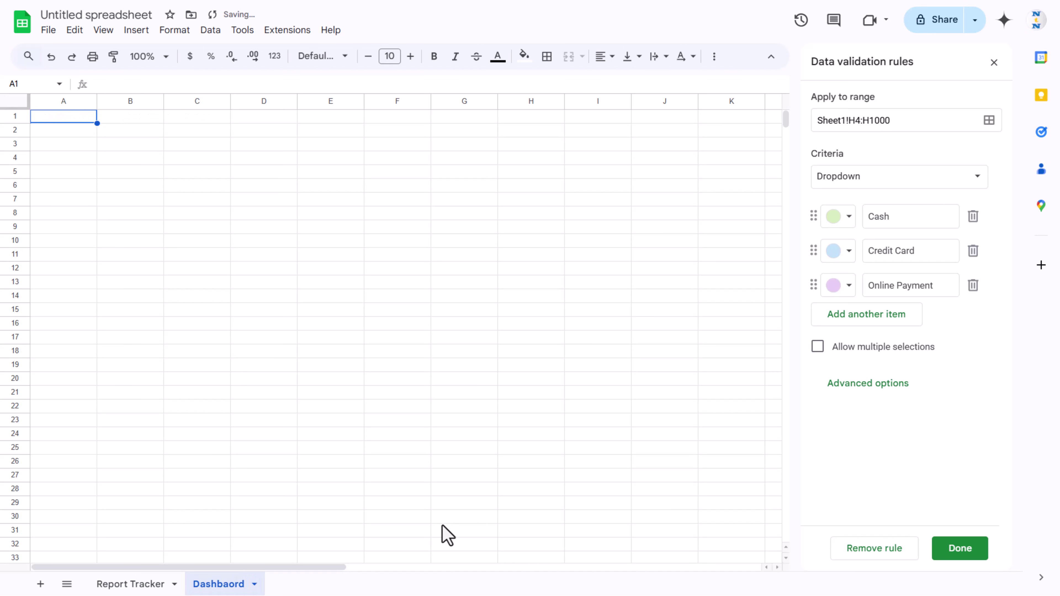
Rename the Report Tracker sheet as Sales Tracker
{"action": "left_click", "coordinate": [135, 585]}
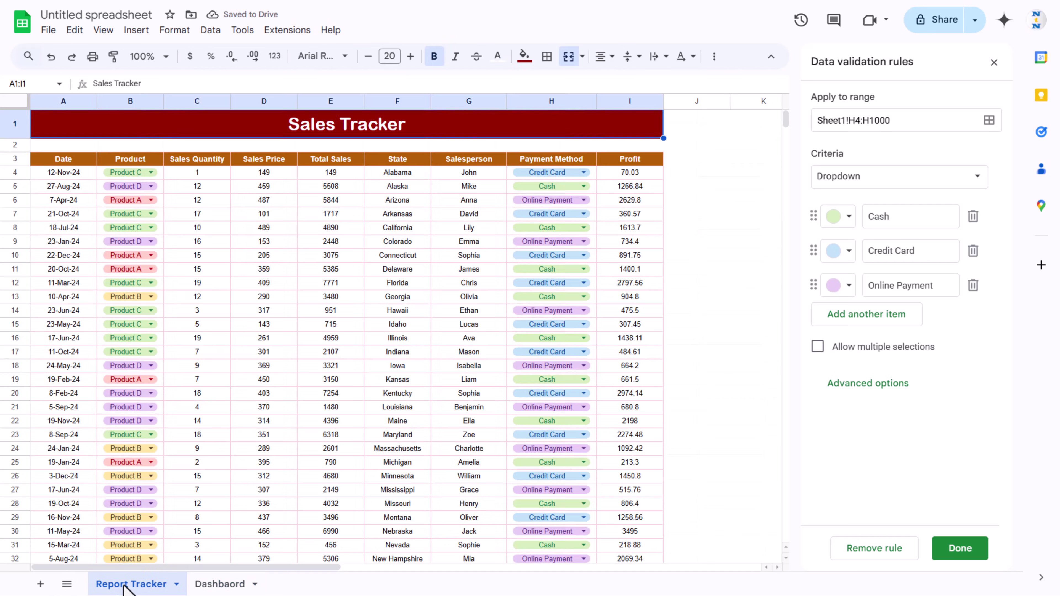
{"action": "double_click", "coordinate": [121, 584]}
{"action": "double_click", "coordinate": [118, 584]}
{"action": "type", "text": "Sales"}
{"action": "key", "text": "Return"}
Rename the Dashbaord sheet as Sales Report and close the data validation rules
{"action": "left_click", "coordinate": [223, 588]}
{"action": "double_click", "coordinate": [211, 585]}
{"action": "type", "text": "Sales"}
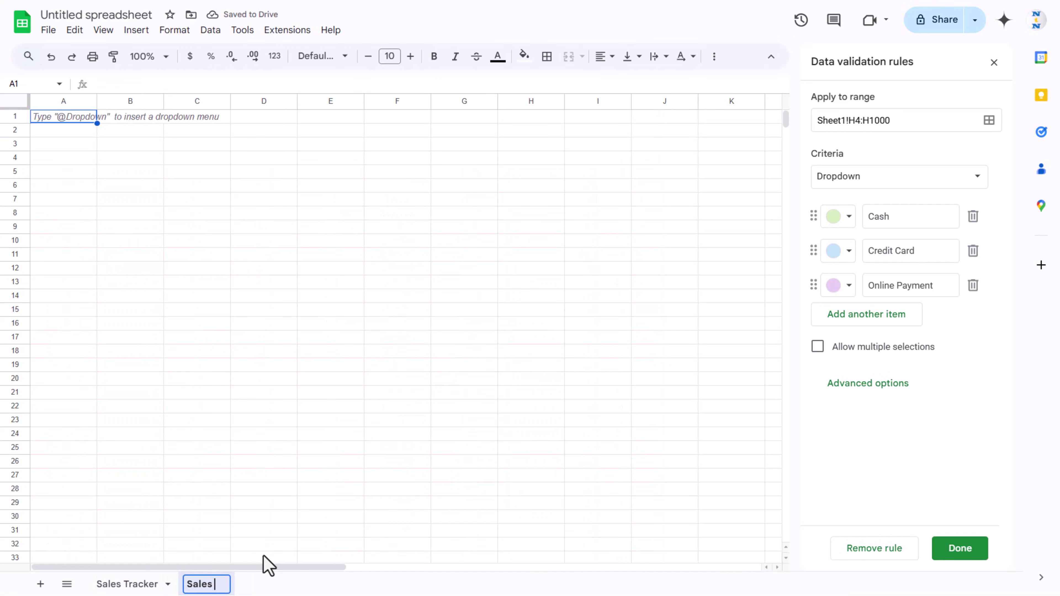
{"action": "type", "text": " Report"}
{"action": "key", "text": "Return"}
{"action": "left_click", "coordinate": [994, 62]}
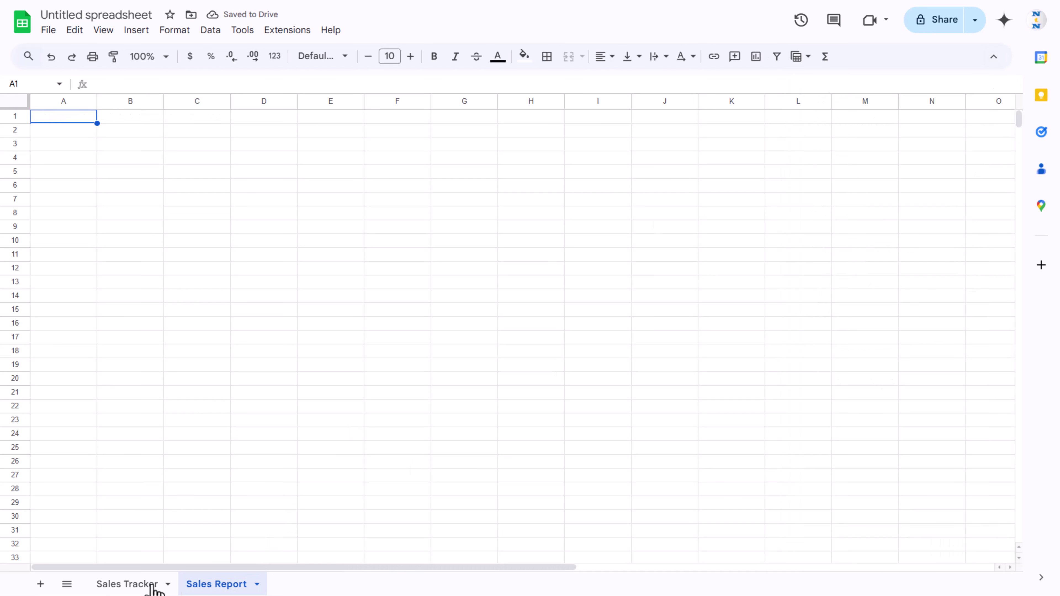
Copy the merged title banner A1:I1 from the Sales Tracker sheet to the same cells of the Sales Report sheet
{"action": "left_click", "coordinate": [148, 585]}
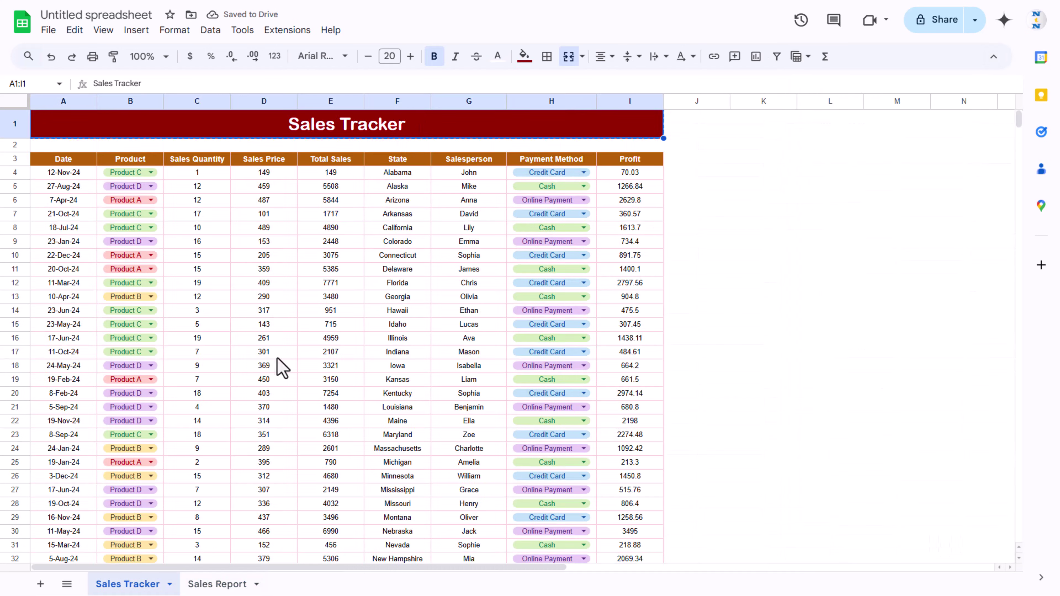
{"action": "left_click", "coordinate": [215, 584]}
{"action": "type", "text": "Sales Tracker"}
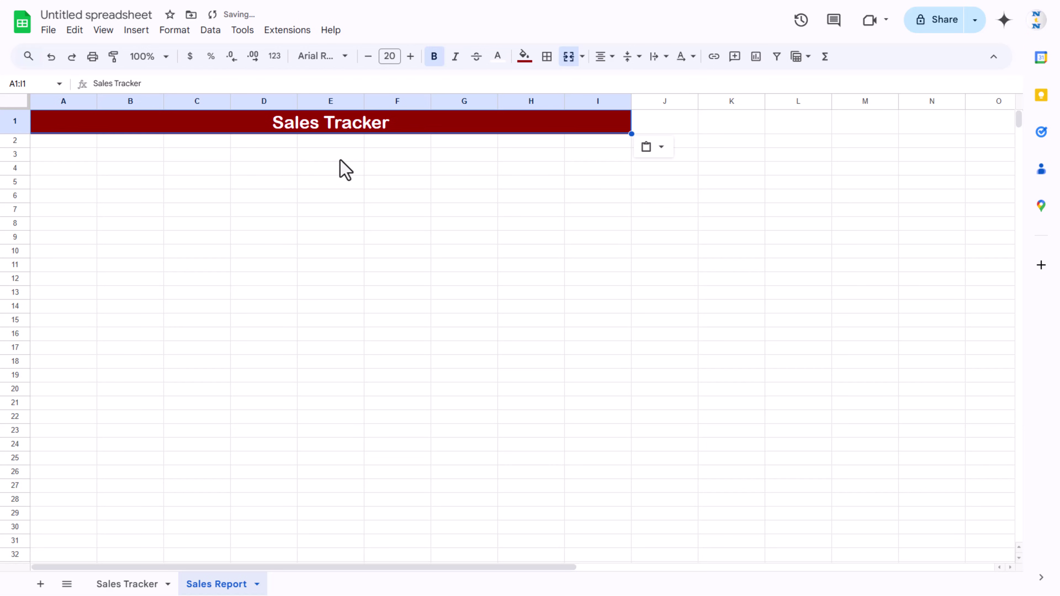
Shrink row 2 and column A of the Sales Report sheet into narrow spacers
{"action": "left_click", "coordinate": [63, 154]}
{"action": "left_click_drag", "start_coordinate": [14, 147], "coordinate": [16, 141]}
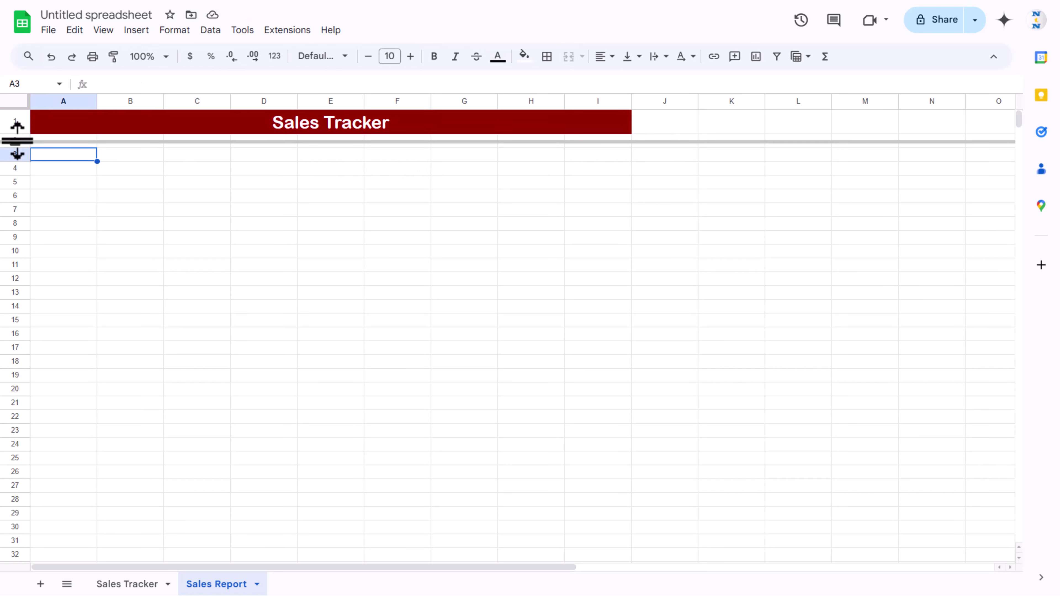
{"action": "mouse_move", "coordinate": [16, 141]}
{"action": "left_mouse_down"}
{"action": "mouse_move", "coordinate": [18, 151]}
{"action": "mouse_move", "coordinate": [17, 140]}
{"action": "left_mouse_up"}
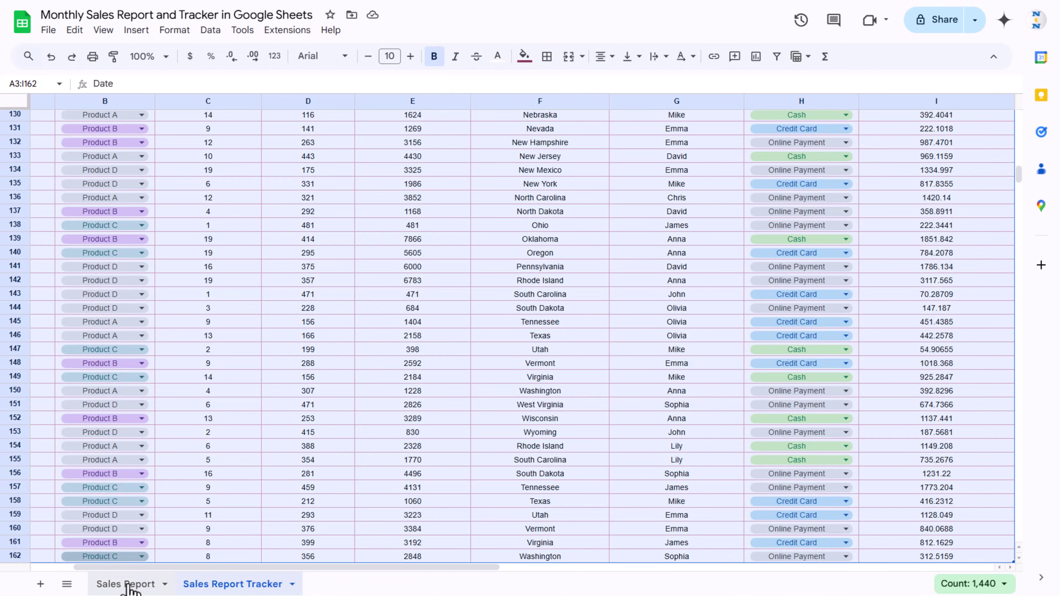
{"action": "left_click", "coordinate": [127, 584]}
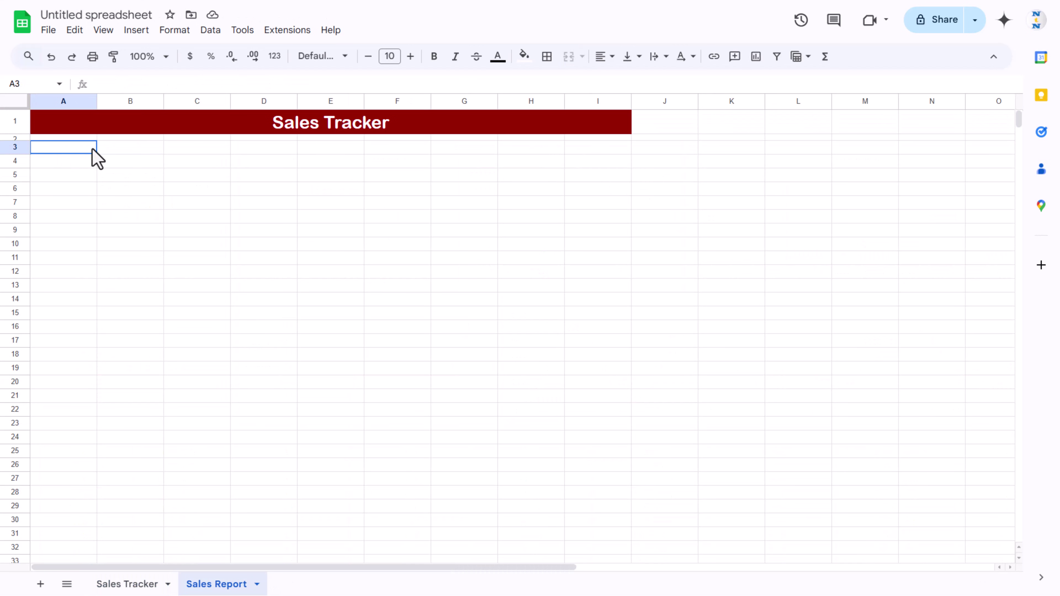
{"action": "left_click_drag", "start_coordinate": [95, 158], "coordinate": [137, 157]}
{"action": "left_click_drag", "start_coordinate": [97, 102], "coordinate": [42, 103]}
Enter the label Month in cell B3 of the Sales Report sheet
{"action": "left_click", "coordinate": [119, 155]}
{"action": "left_click_drag", "start_coordinate": [86, 157], "coordinate": [145, 149]}
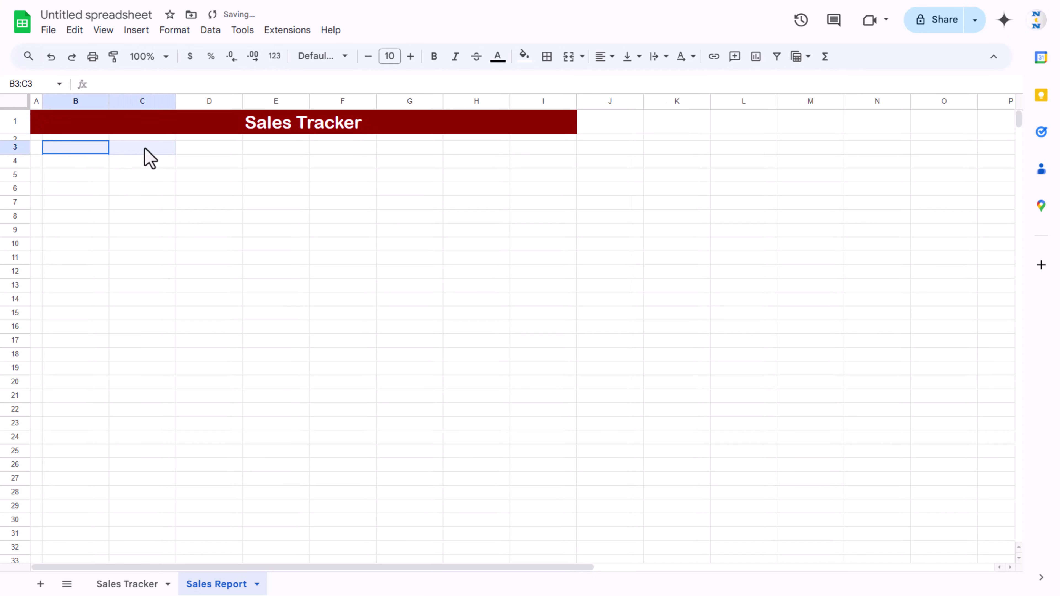
{"action": "left_click", "coordinate": [88, 150]}
{"action": "left_click", "coordinate": [137, 149]}
{"action": "type", "text": "Mon"}
{"action": "key", "text": "Escape"}
{"action": "key", "text": "Left"}
{"action": "type", "text": "Month"}
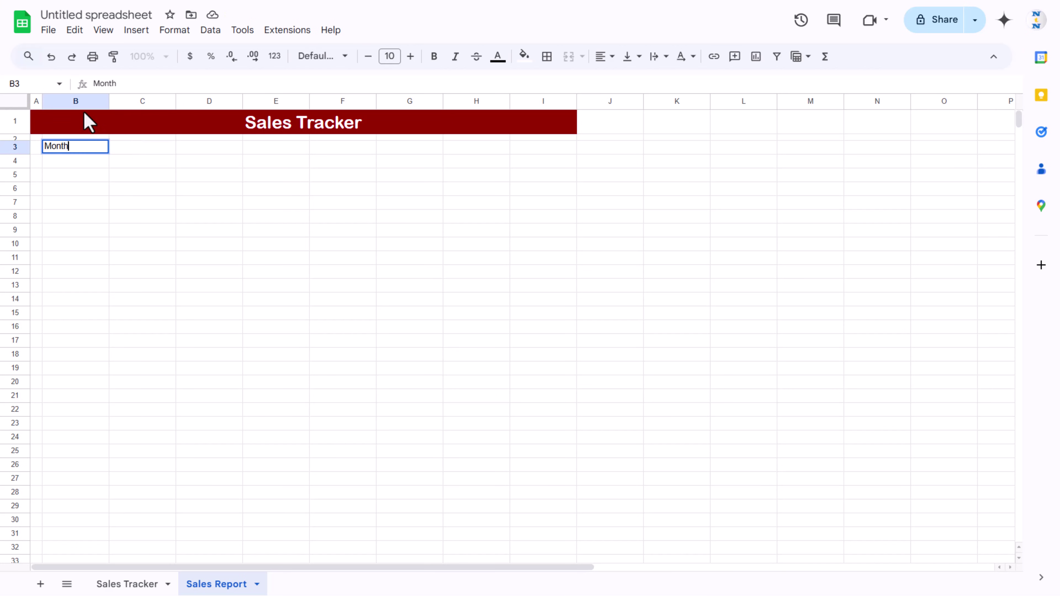
{"action": "key", "text": "Return"}
Make row 3 slightly taller and center cells B3:C3 horizontally and vertically
{"action": "left_click", "coordinate": [121, 150]}
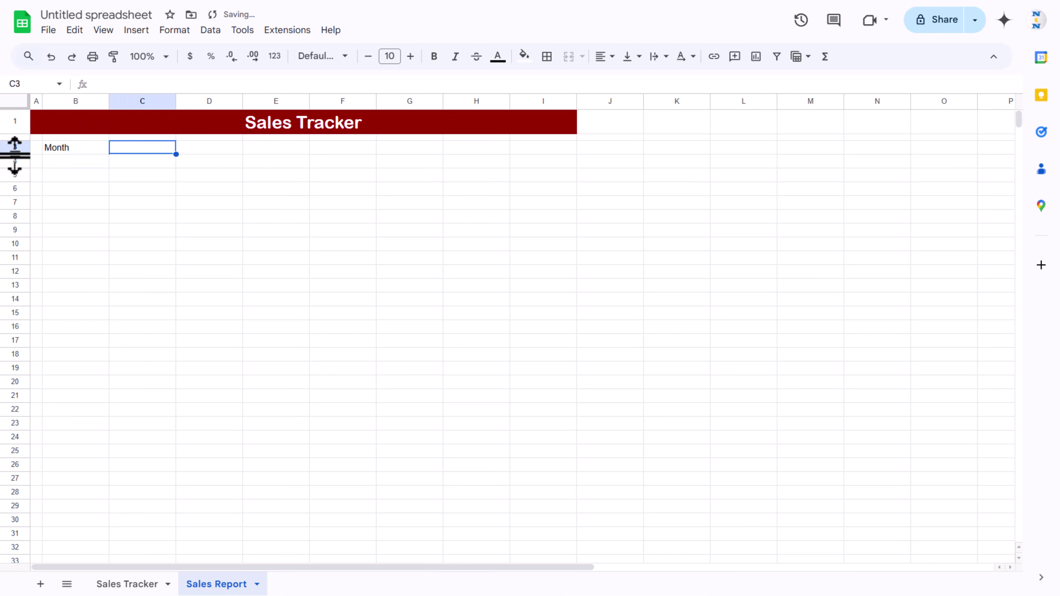
{"action": "left_click_drag", "start_coordinate": [16, 154], "coordinate": [16, 160]}
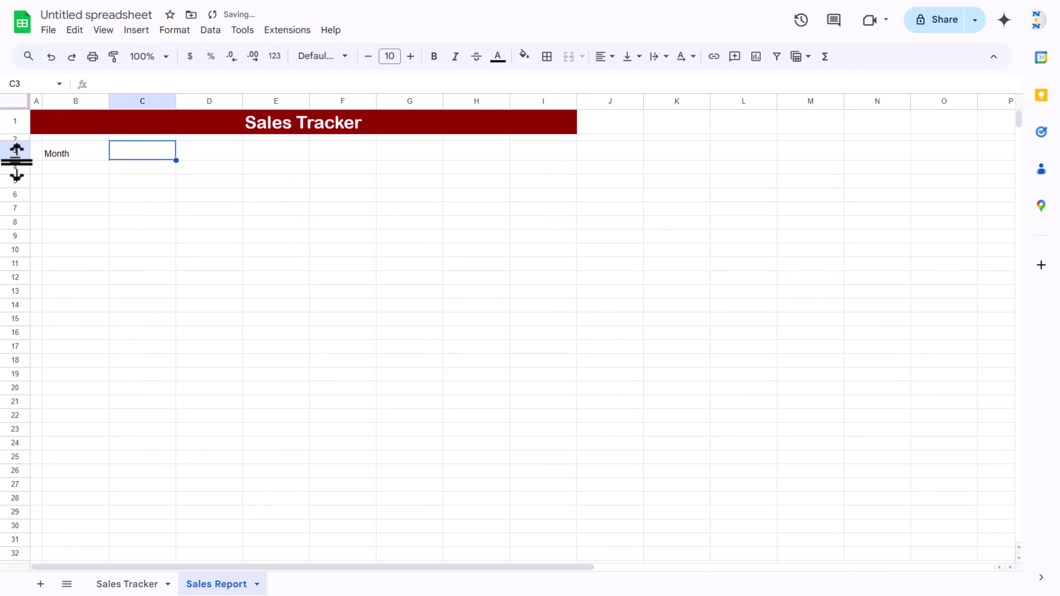
{"action": "left_click_drag", "start_coordinate": [88, 157], "coordinate": [126, 159]}
{"action": "left_click", "coordinate": [606, 57]}
{"action": "left_click", "coordinate": [624, 81]}
{"action": "left_click", "coordinate": [639, 55]}
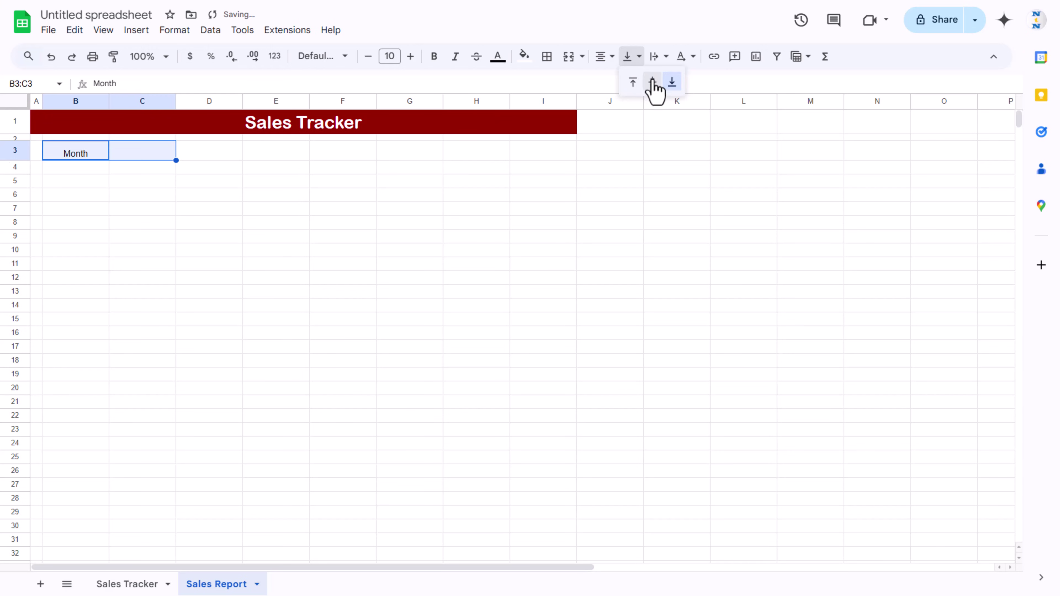
{"action": "left_click", "coordinate": [655, 85]}
Make cells B3:C3 bold with font size 13 and widen column B slightly
{"action": "left_click", "coordinate": [434, 57]}
{"action": "left_click", "coordinate": [410, 56]}
{"action": "left_click", "coordinate": [410, 57]}
{"action": "left_click_drag", "start_coordinate": [109, 101], "coordinate": [113, 101]}
Fill the Month cell B3 with dark red and set its text color to white
{"action": "left_click", "coordinate": [100, 159]}
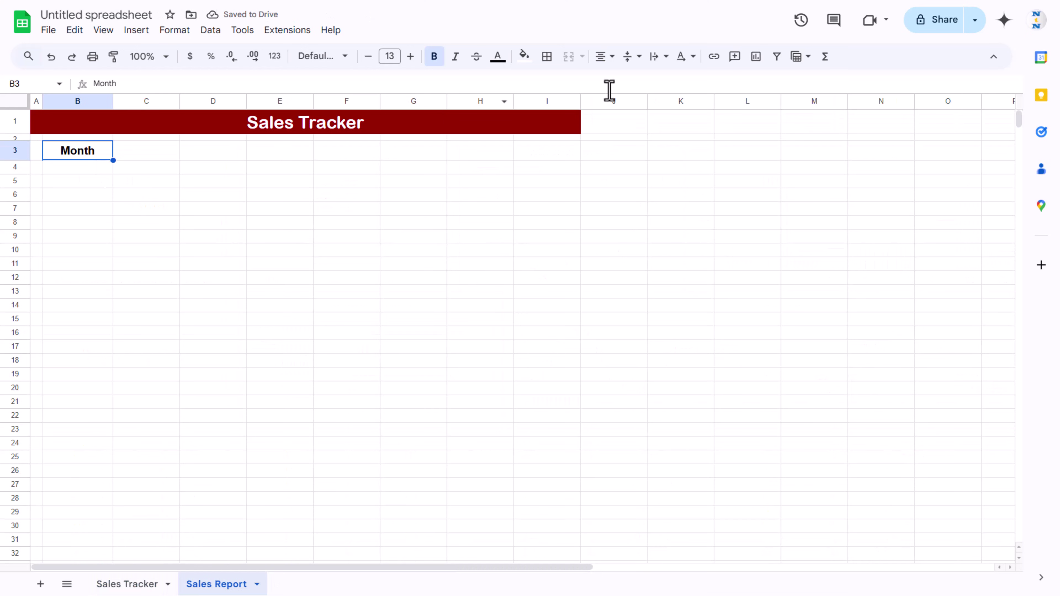
{"action": "left_click", "coordinate": [525, 56]}
{"action": "left_click", "coordinate": [521, 180]}
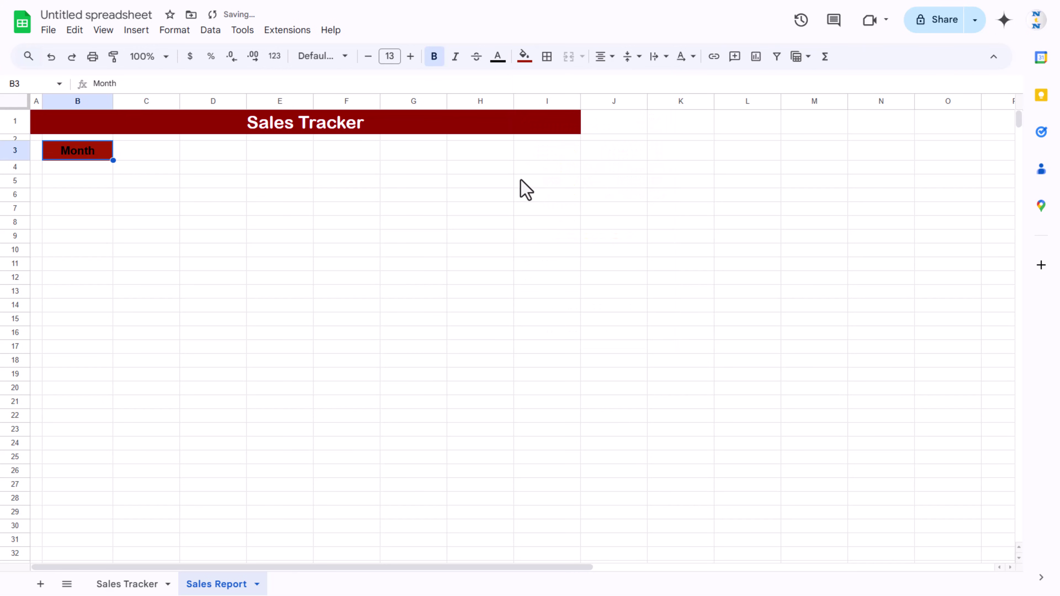
{"action": "left_click", "coordinate": [165, 180]}
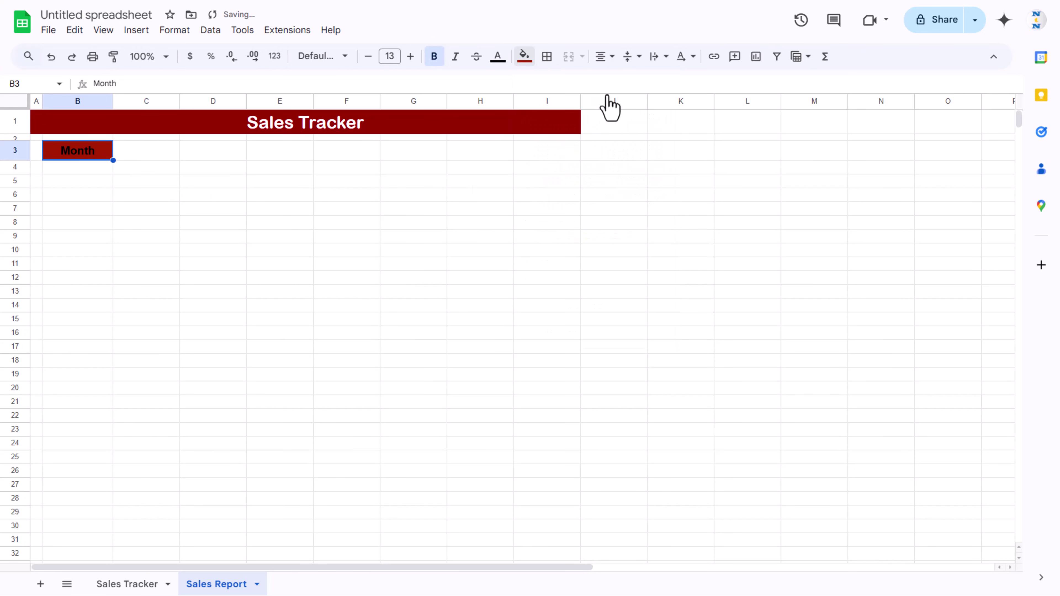
{"action": "left_click", "coordinate": [178, 169]}
{"action": "left_click", "coordinate": [99, 155]}
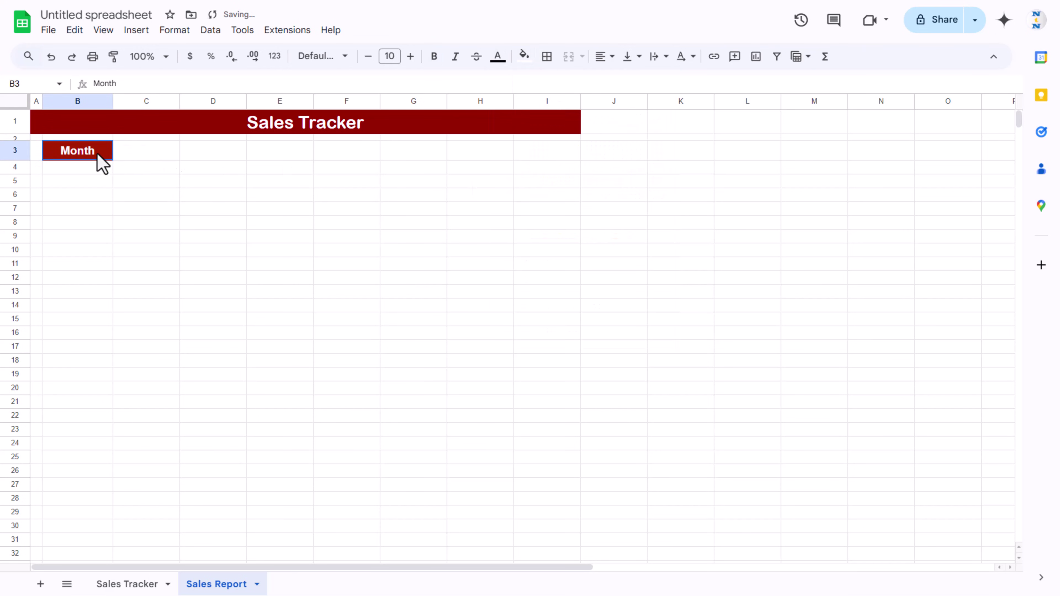
{"action": "left_click", "coordinate": [342, 58]}
{"action": "left_click", "coordinate": [163, 150]}
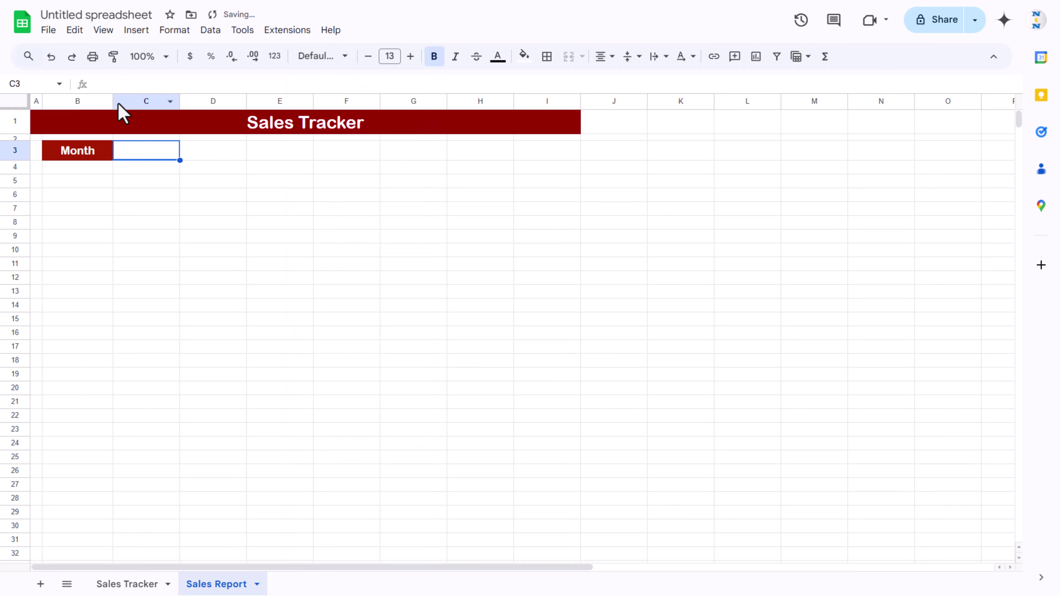
Widen column B of the Sales Report sheet slightly more
{"action": "left_click_drag", "start_coordinate": [113, 100], "coordinate": [119, 100]}
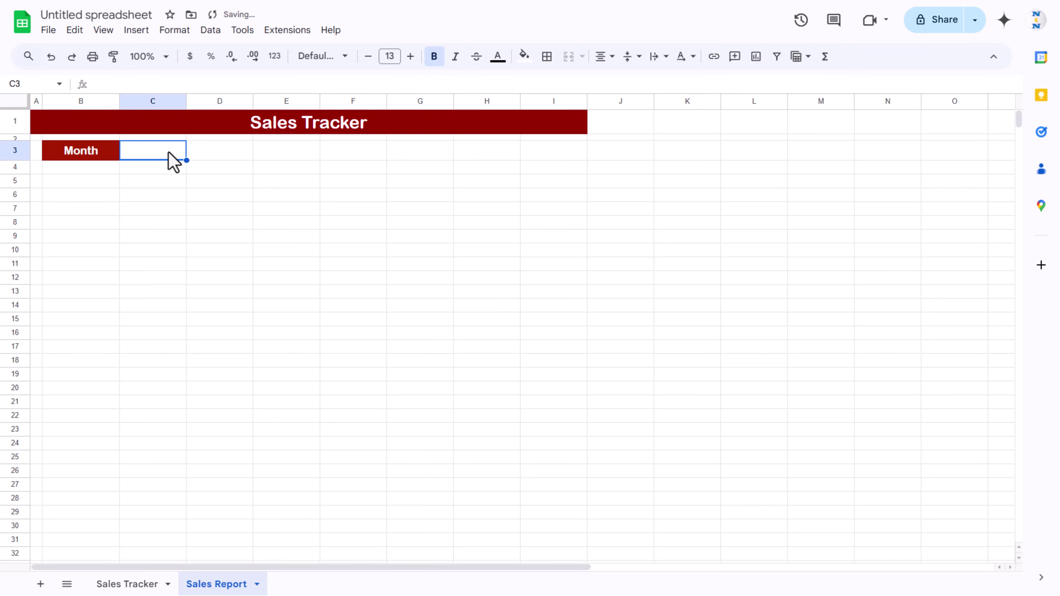
{"action": "left_click", "coordinate": [907, 150]}
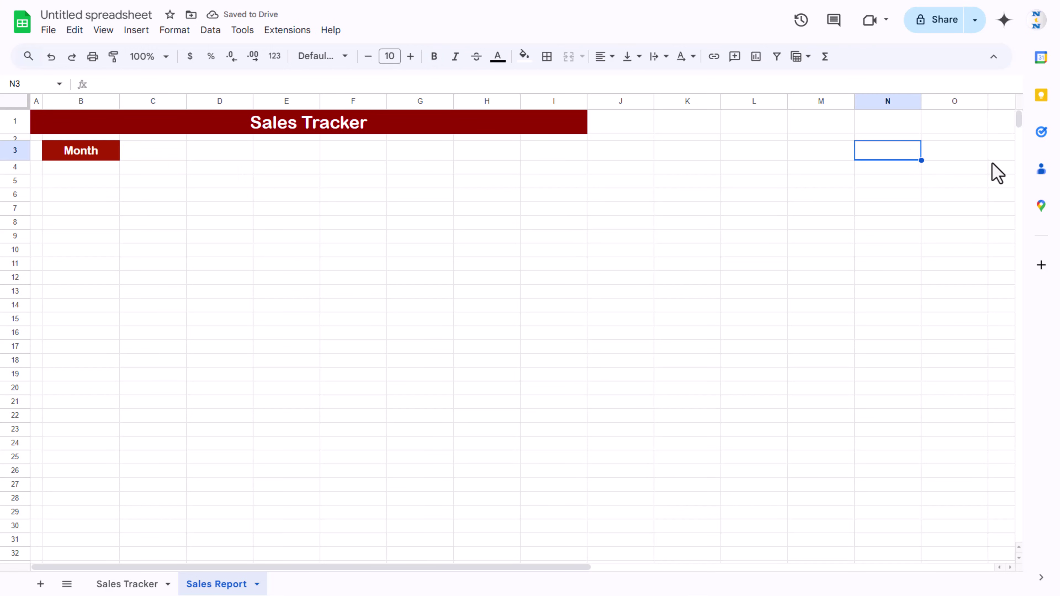
Add a new sheet and name it Support
{"action": "left_click", "coordinate": [40, 583]}
{"action": "double_click", "coordinate": [292, 586]}
{"action": "type", "text": "Support"}
{"action": "key", "text": "Return"}
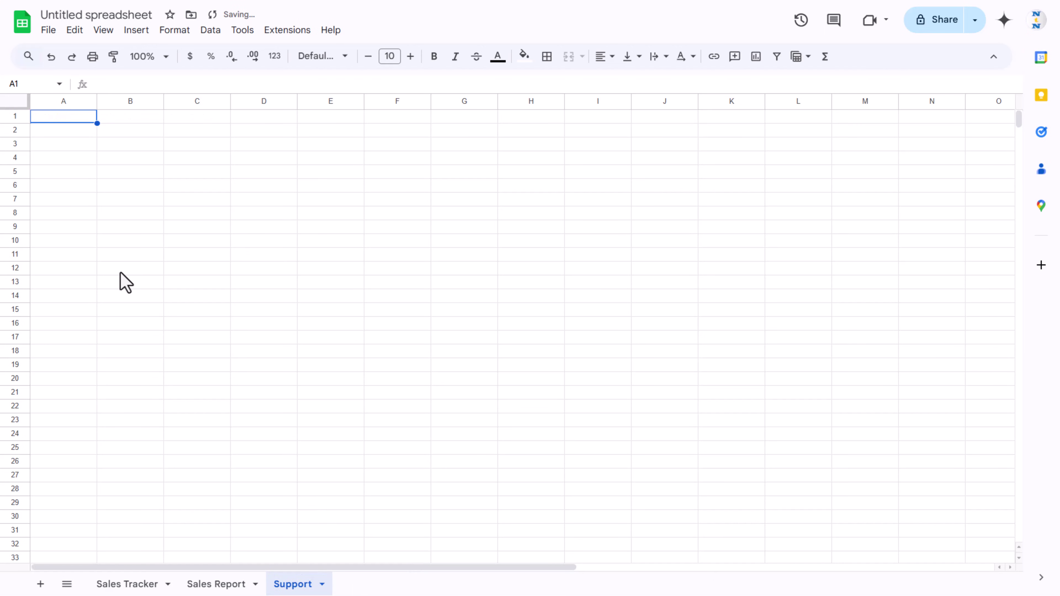
Enter January in cell A1 of the Support sheet and autofill the months through December down to A12
{"action": "type", "text": "January"}
{"action": "key", "text": "Return"}
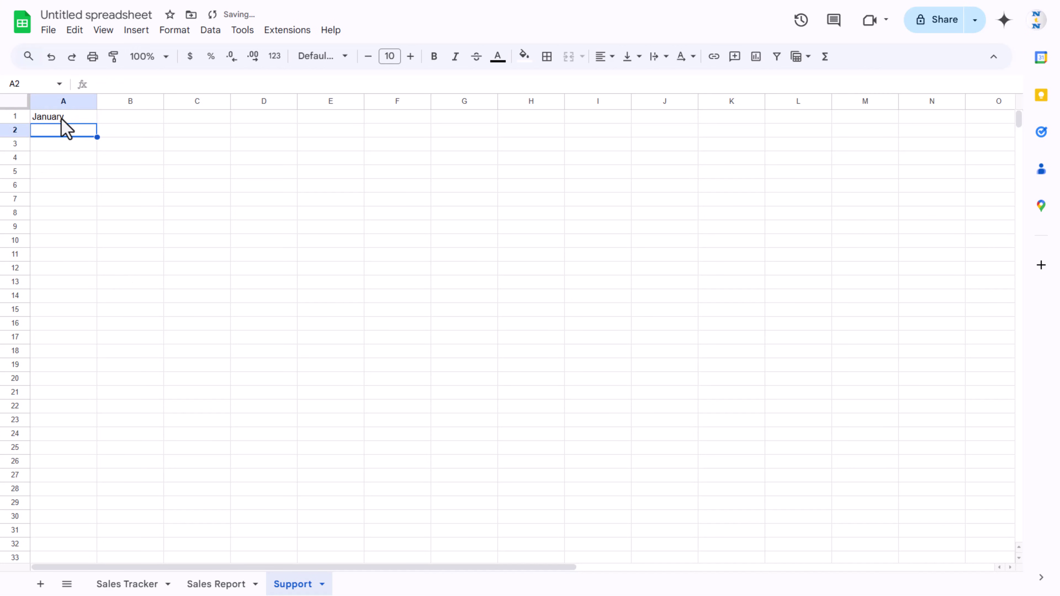
{"action": "left_click", "coordinate": [92, 118]}
{"action": "left_click_drag", "start_coordinate": [95, 123], "coordinate": [76, 272]}
{"action": "left_click", "coordinate": [178, 200]}
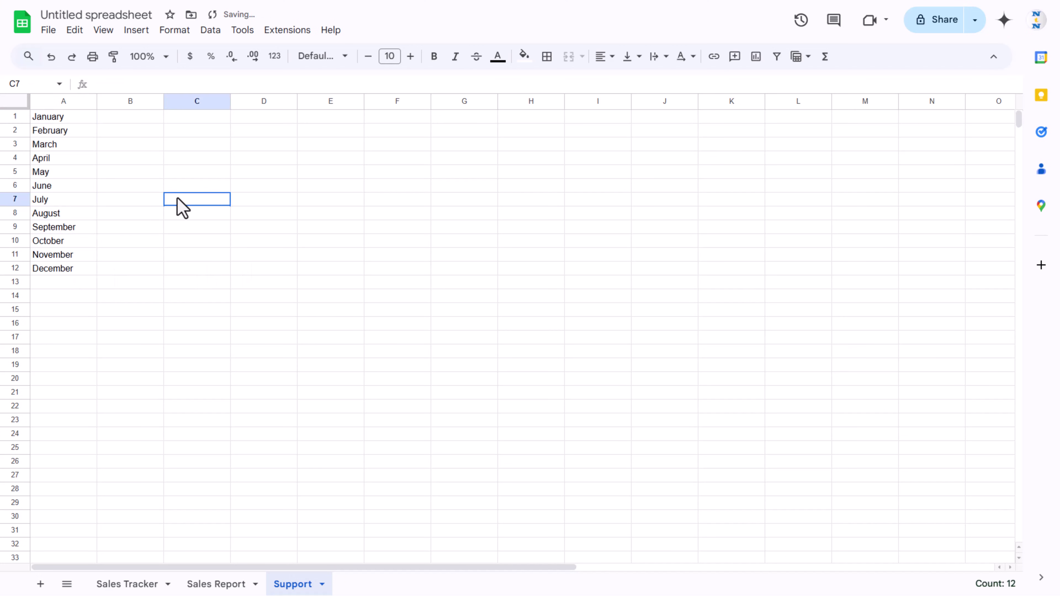
Add a dropdown to cell C3 of the Sales Report sheet and set its criteria to Dropdown (from a range)
{"action": "left_click", "coordinate": [216, 584]}
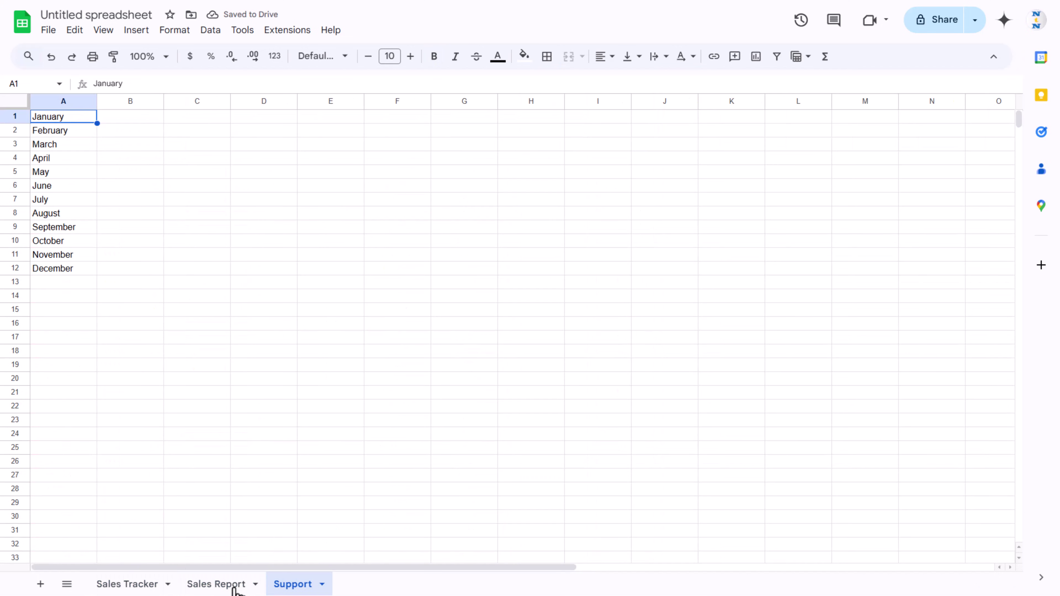
{"action": "left_click", "coordinate": [228, 585]}
{"action": "right_click", "coordinate": [165, 158]}
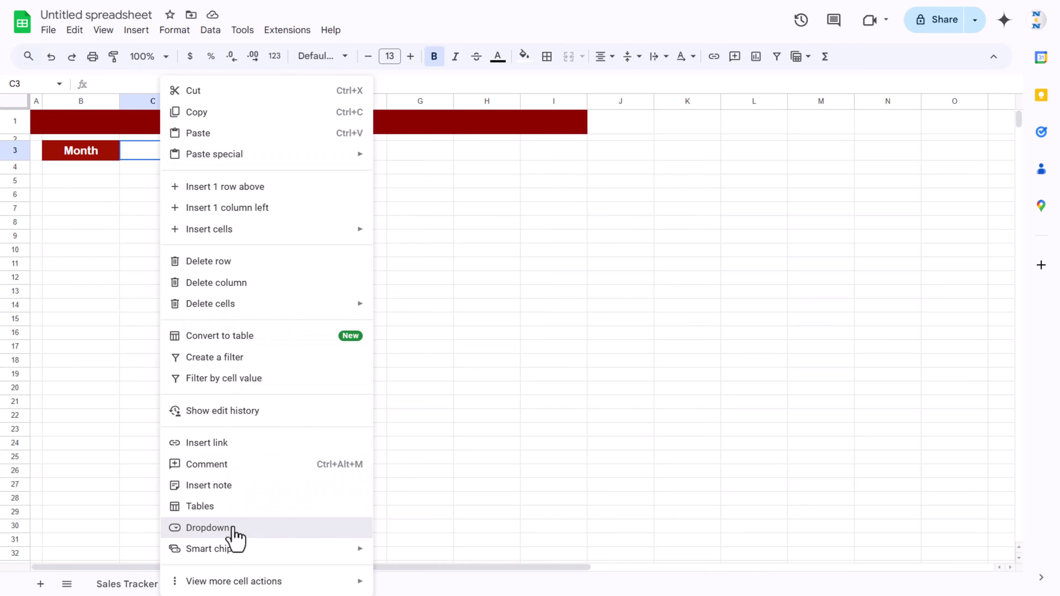
{"action": "left_click", "coordinate": [234, 531]}
{"action": "left_click", "coordinate": [968, 179]}
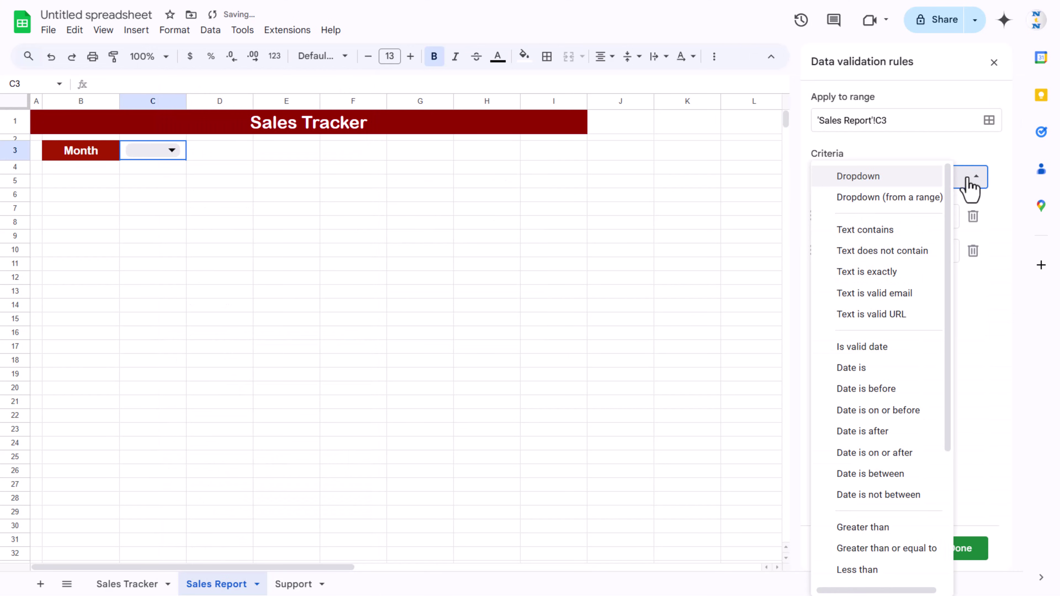
{"action": "left_click", "coordinate": [911, 199]}
{"action": "left_click", "coordinate": [868, 212]}
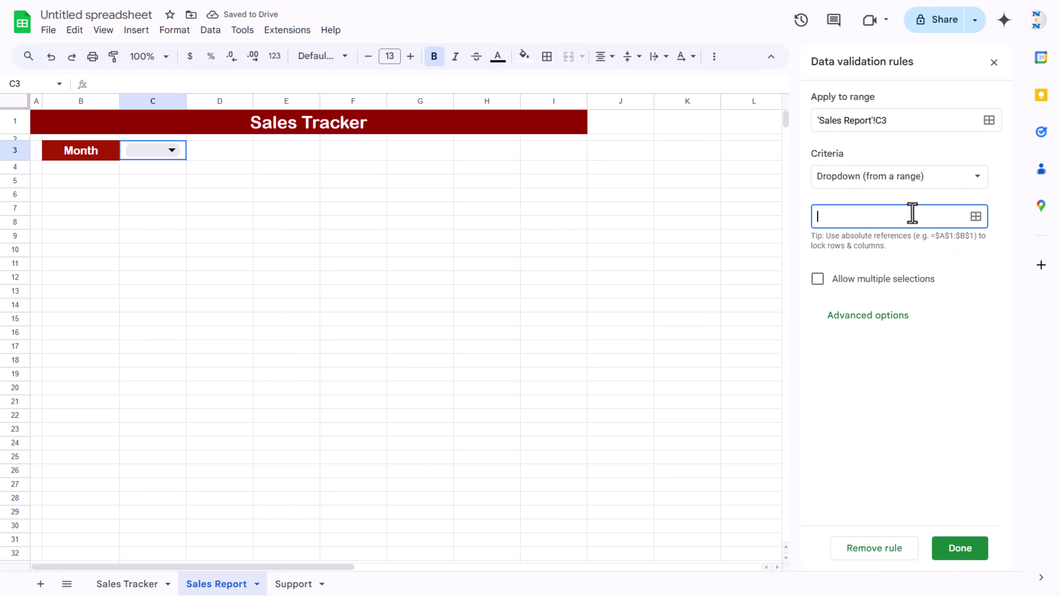
Set the dropdown's source range to Support!A1:A12 and save the validation rule
{"action": "left_click", "coordinate": [975, 218]}
{"action": "left_click", "coordinate": [499, 290]}
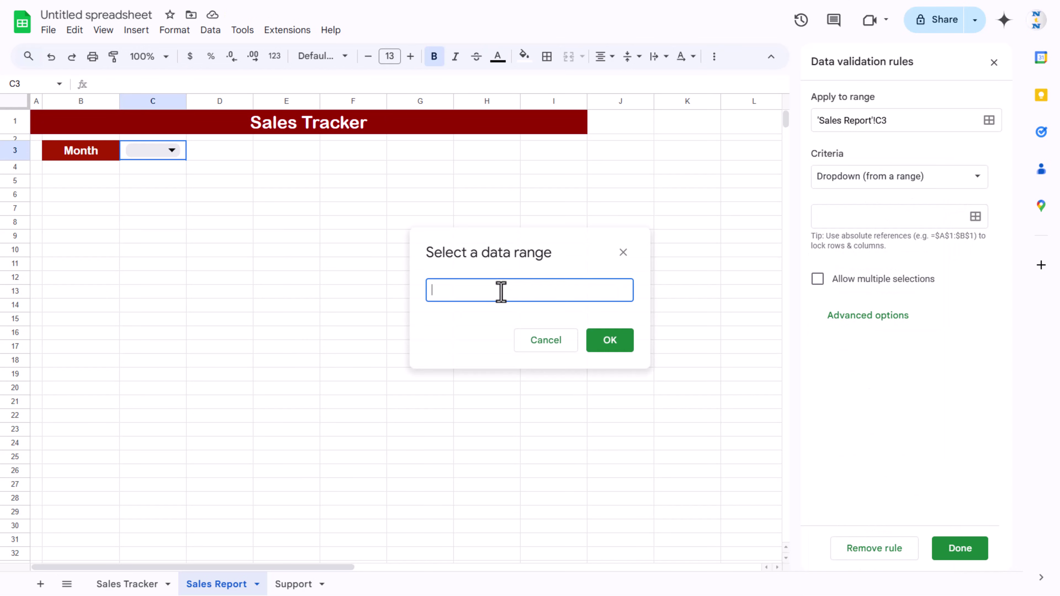
{"action": "left_click", "coordinate": [296, 585]}
{"action": "left_click_drag", "start_coordinate": [72, 117], "coordinate": [64, 272]}
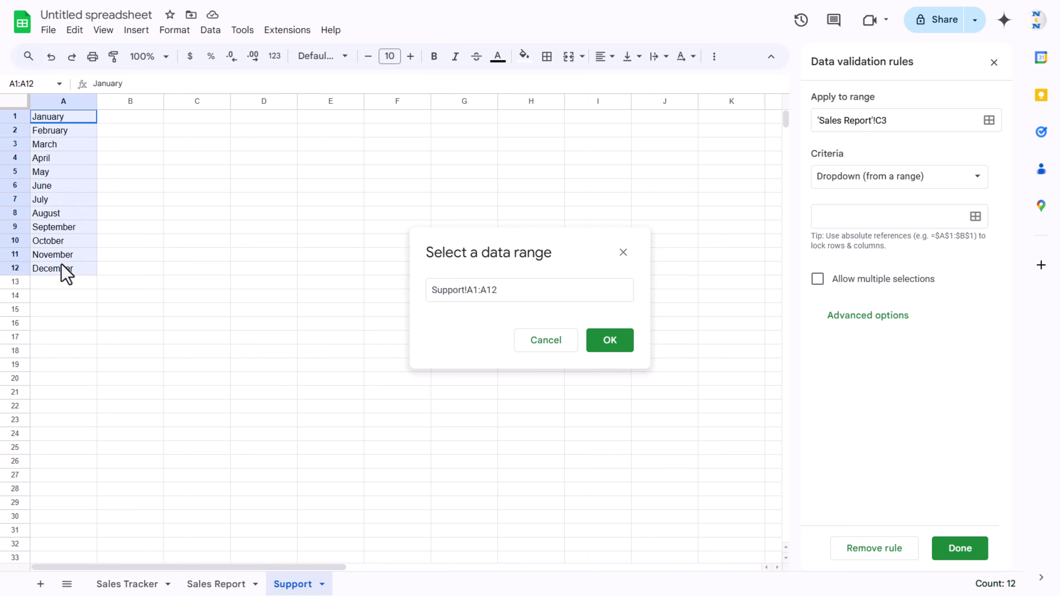
{"action": "left_click", "coordinate": [610, 340]}
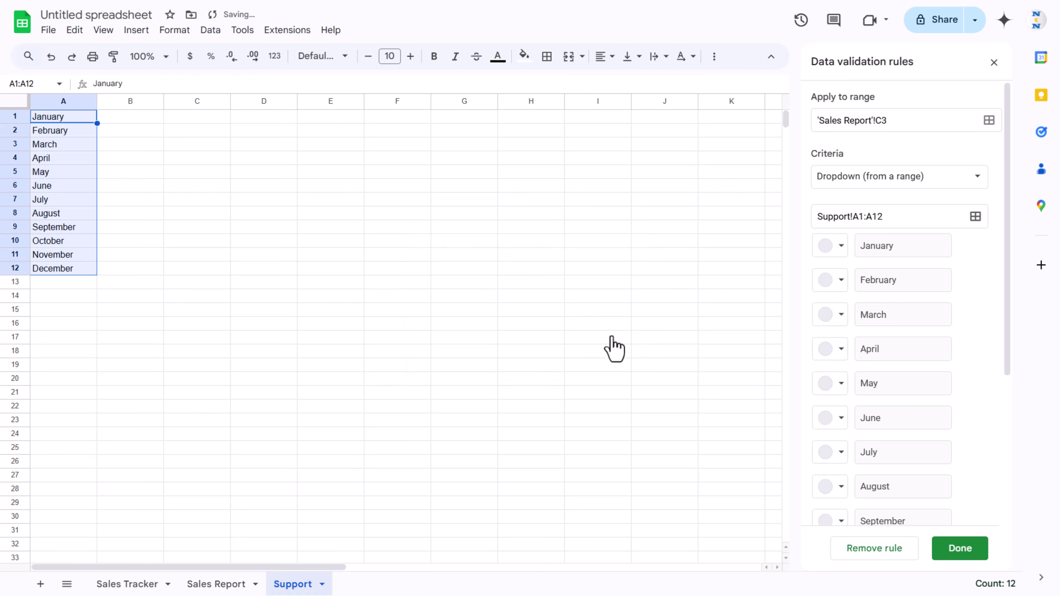
{"action": "scroll", "coordinate": [893, 250], "scroll_direction": "down", "scroll_amount": 5}
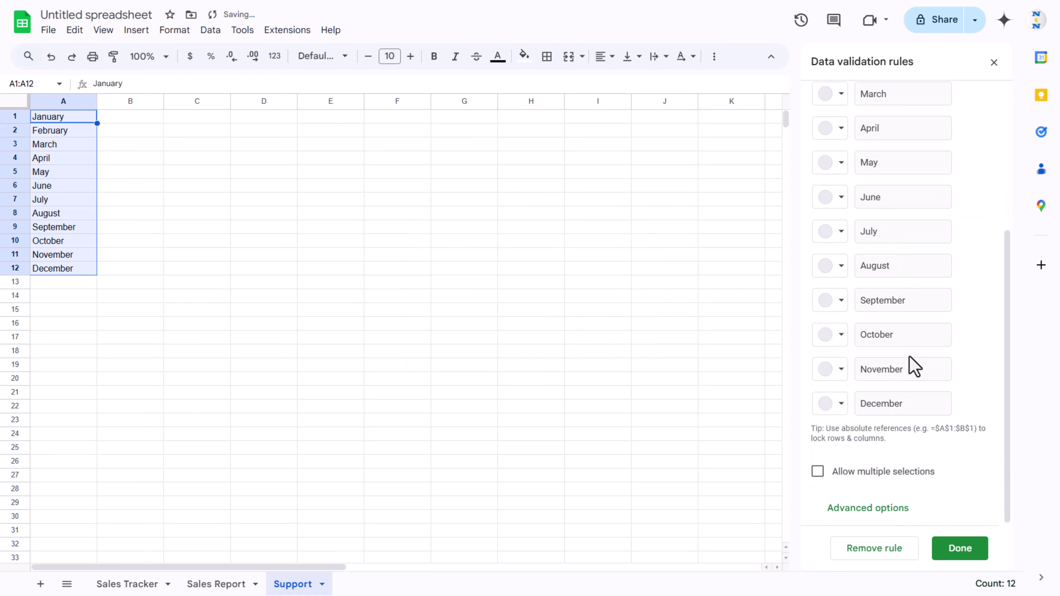
{"action": "left_click", "coordinate": [970, 549]}
Choose January in the month dropdown in C3 of the Sales Report sheet and reduce its font size to 10
{"action": "left_click", "coordinate": [216, 584]}
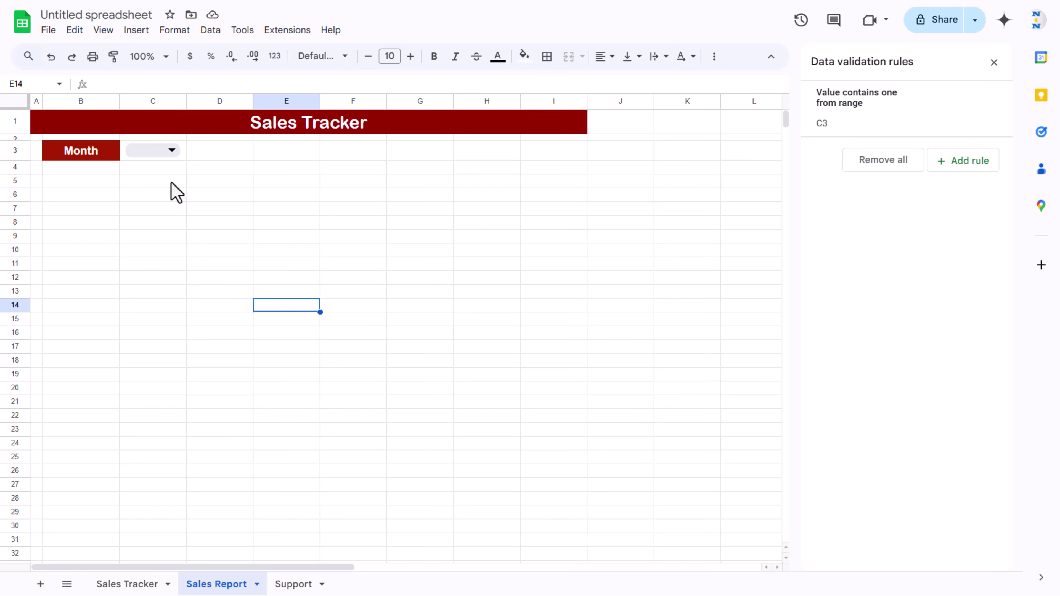
{"action": "left_click", "coordinate": [170, 150]}
{"action": "left_click", "coordinate": [158, 174]}
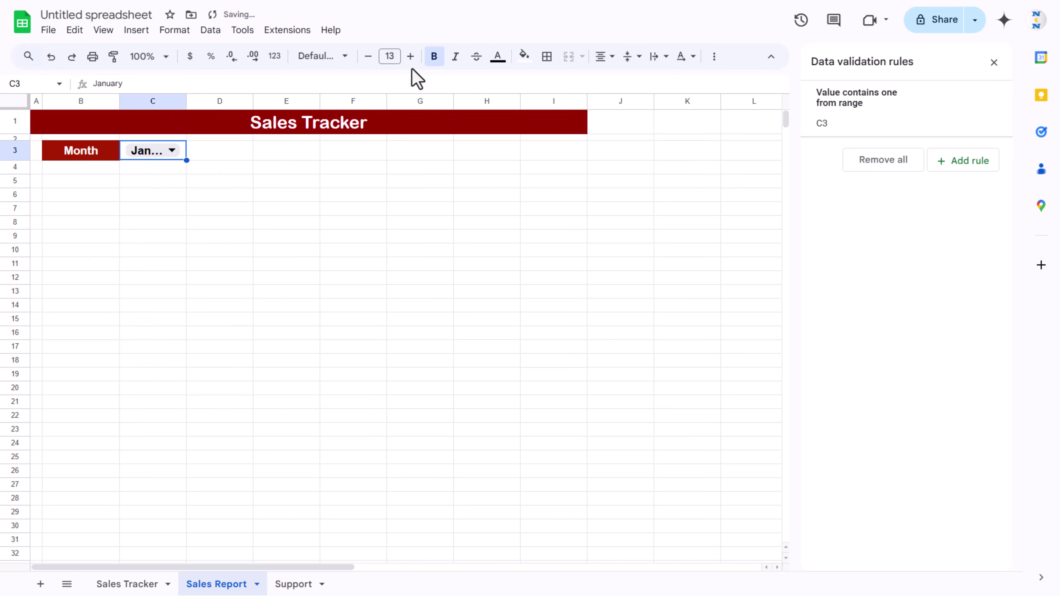
{"action": "left_click", "coordinate": [369, 62]}
{"action": "left_click", "coordinate": [369, 62]}
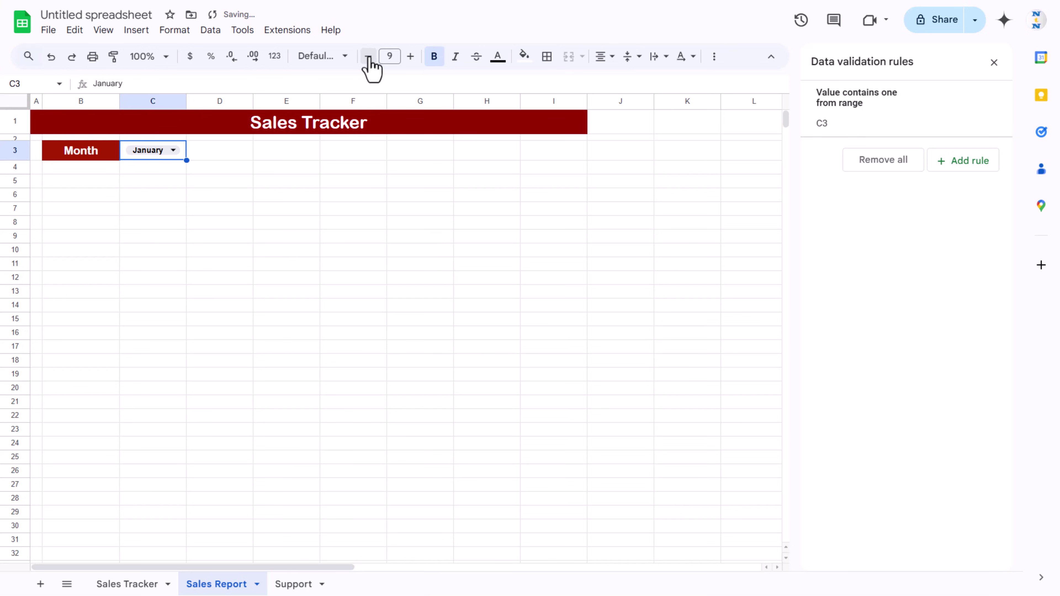
{"action": "left_click", "coordinate": [218, 250]}
Change the month in C3 to September and widen column C so the full name fits
{"action": "left_click", "coordinate": [173, 151]}
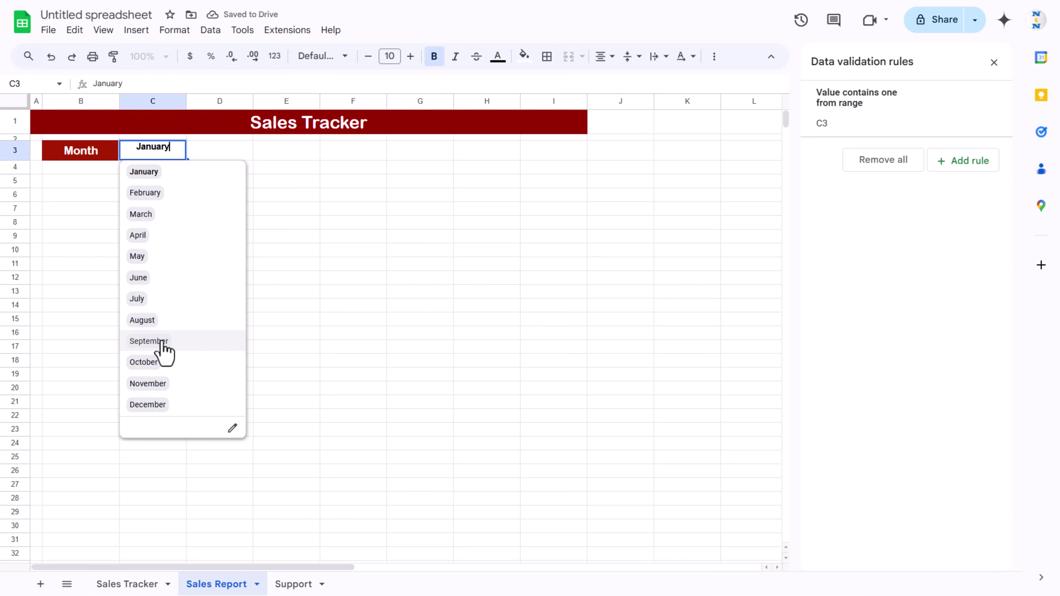
{"action": "left_click", "coordinate": [148, 341]}
{"action": "left_click_drag", "start_coordinate": [187, 104], "coordinate": [206, 104]}
{"action": "left_click", "coordinate": [275, 218]}
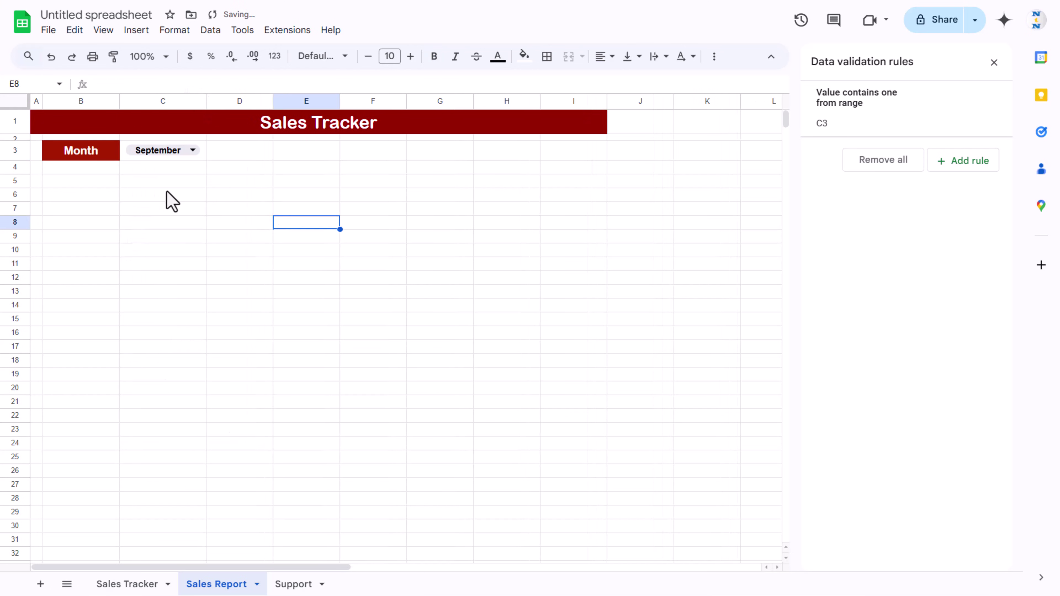
Apply dark red borders to all edges of cells B3:C3
{"action": "left_click_drag", "start_coordinate": [100, 157], "coordinate": [177, 159]}
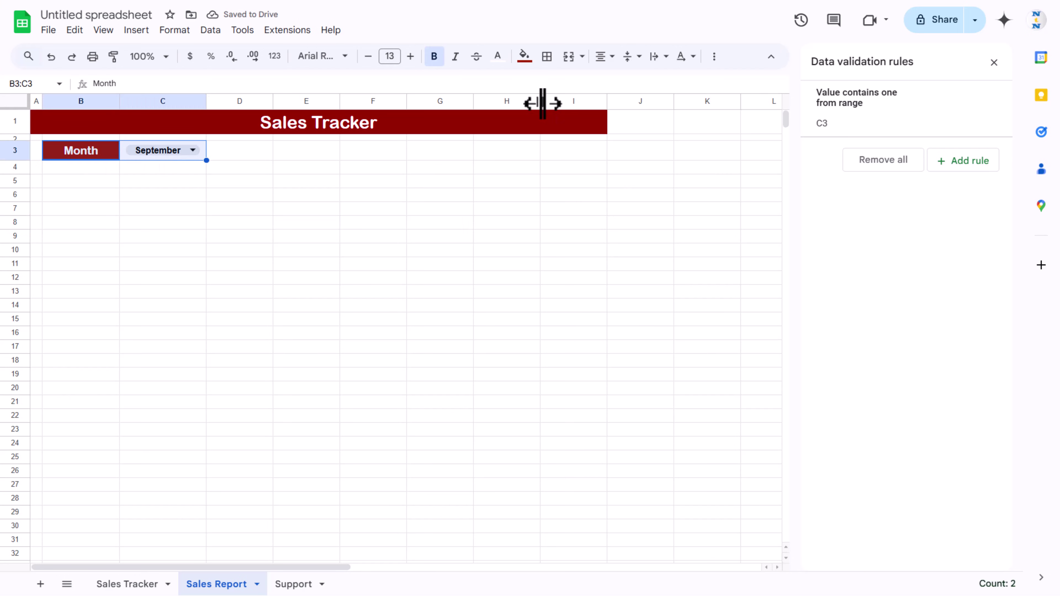
{"action": "left_click", "coordinate": [547, 57]}
{"action": "left_click", "coordinate": [677, 88]}
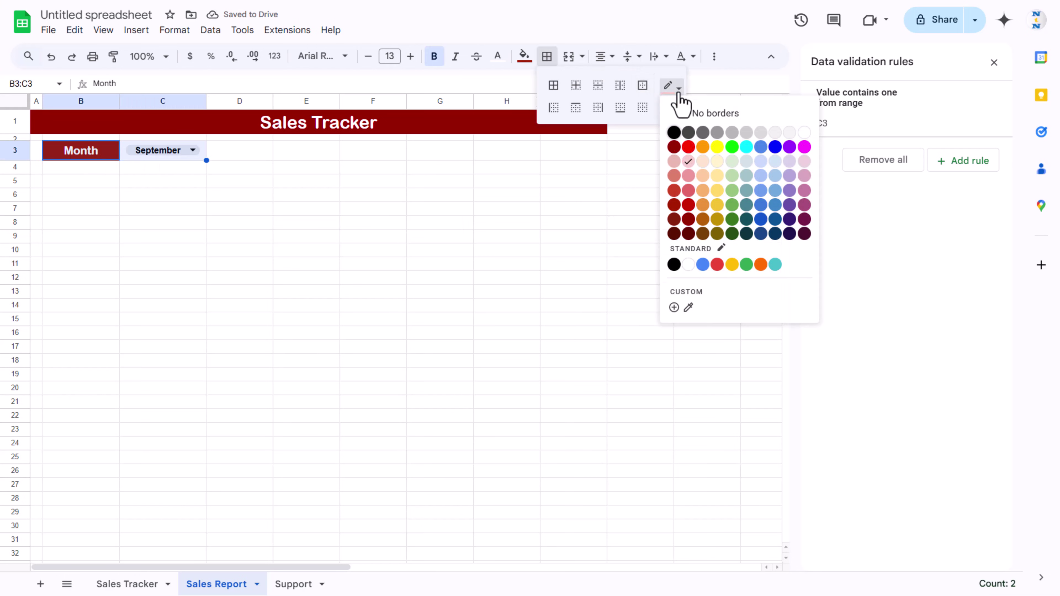
{"action": "left_click", "coordinate": [674, 218]}
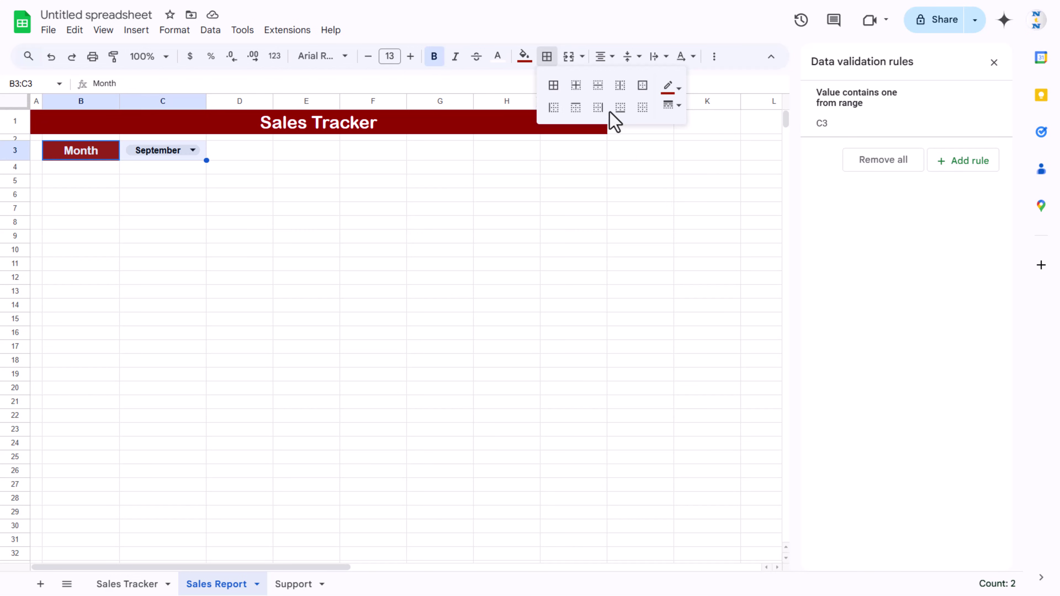
{"action": "left_click", "coordinate": [554, 86]}
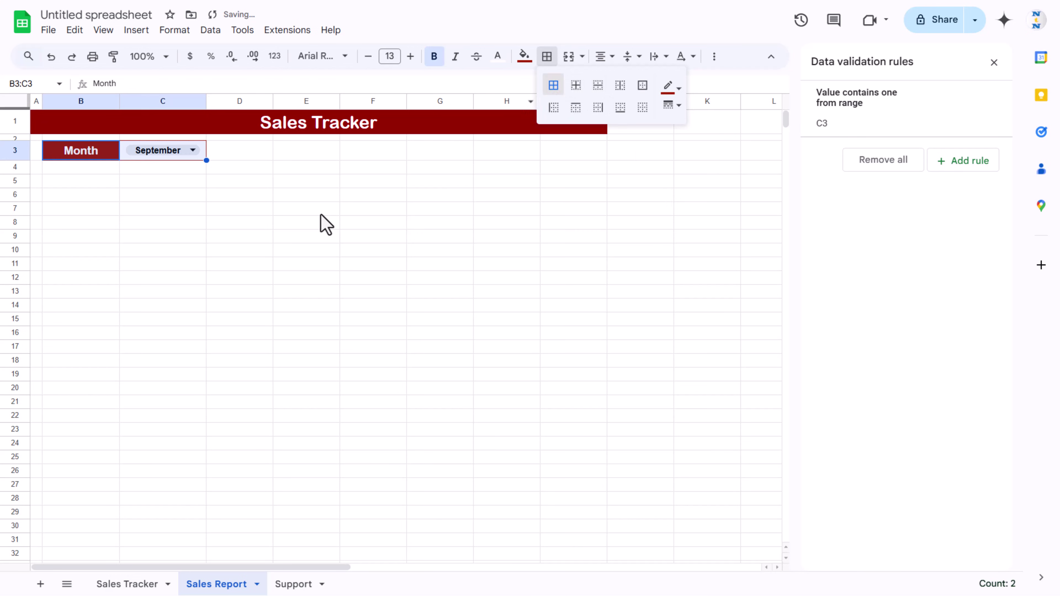
{"action": "left_click", "coordinate": [321, 212]}
Hide the gridlines on the Sales Report sheet
{"action": "left_click", "coordinate": [104, 30]}
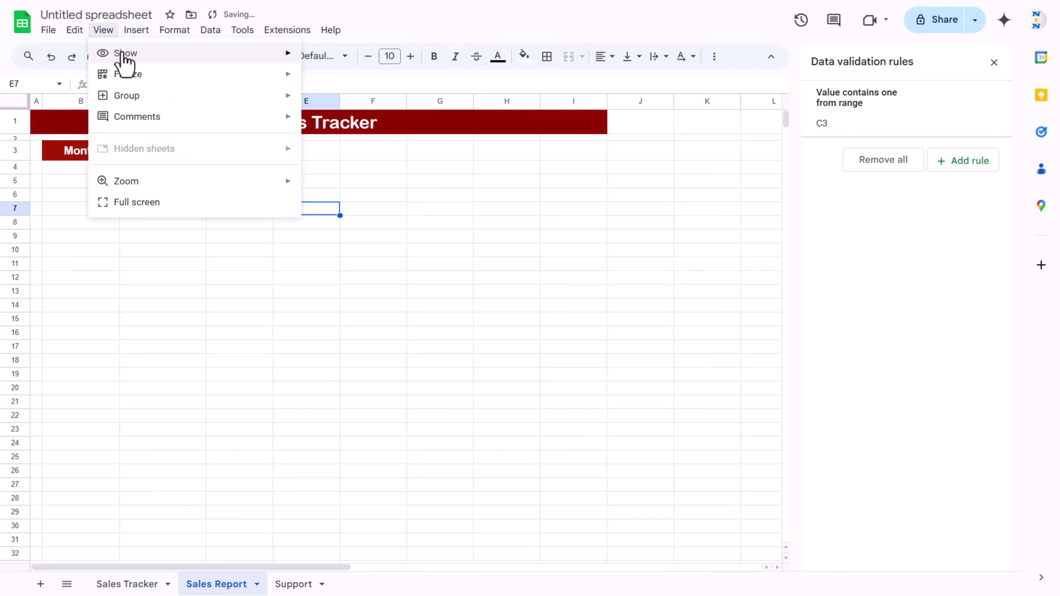
{"action": "mouse_move", "coordinate": [263, 53]}
{"action": "left_click", "coordinate": [336, 82]}
{"action": "left_click", "coordinate": [246, 253]}
{"action": "left_click", "coordinate": [113, 170]}
{"action": "left_click", "coordinate": [193, 152]}
{"action": "left_click", "coordinate": [291, 187]}
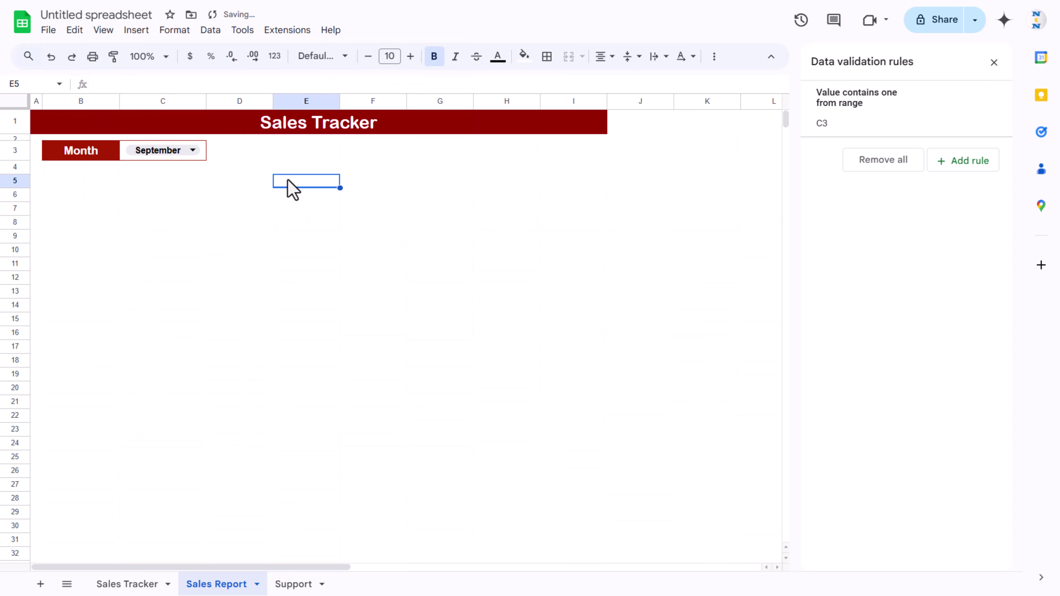
Merge cells B5:C5 and enter the heading TOTAL SALES
{"action": "left_click", "coordinate": [109, 196]}
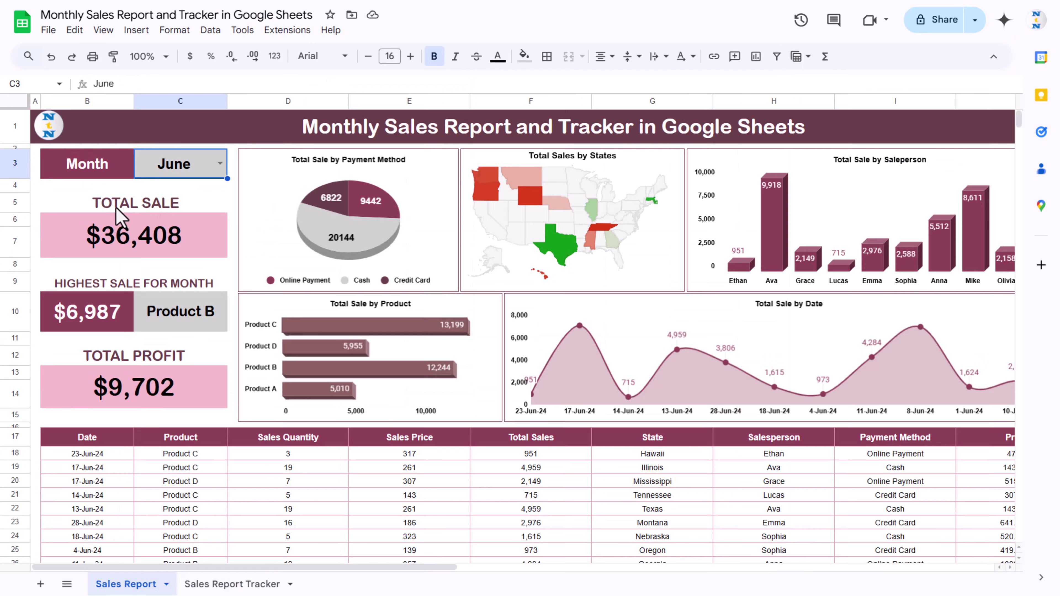
{"action": "left_click", "coordinate": [116, 208]}
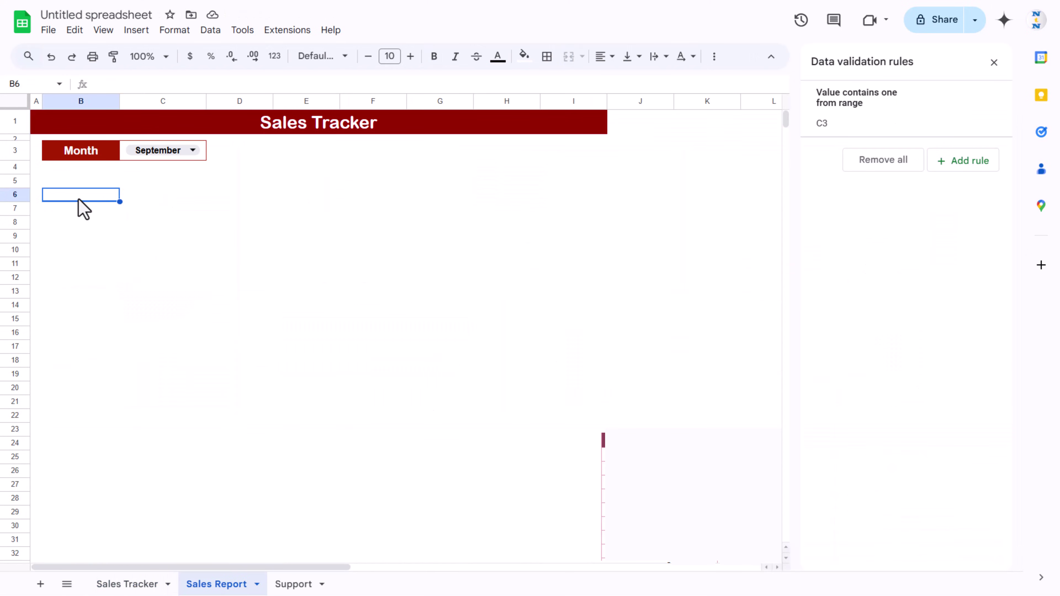
{"action": "left_click_drag", "start_coordinate": [75, 184], "coordinate": [154, 188]}
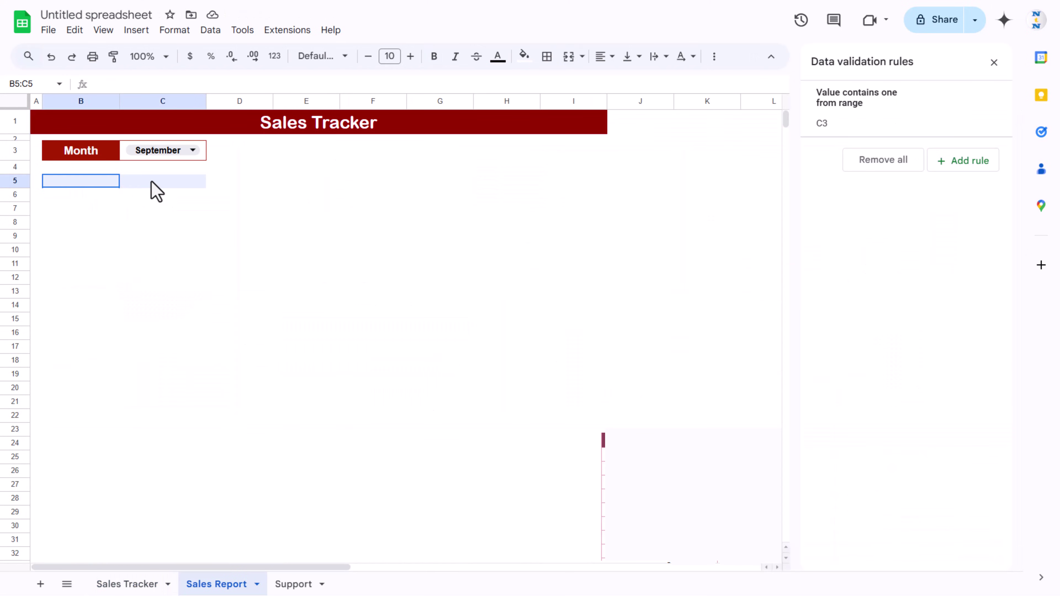
{"action": "left_click", "coordinate": [574, 60]}
{"action": "type", "text": "TOTAL SALES"}
{"action": "key", "text": "Return"}
{"action": "key", "text": "Up"}
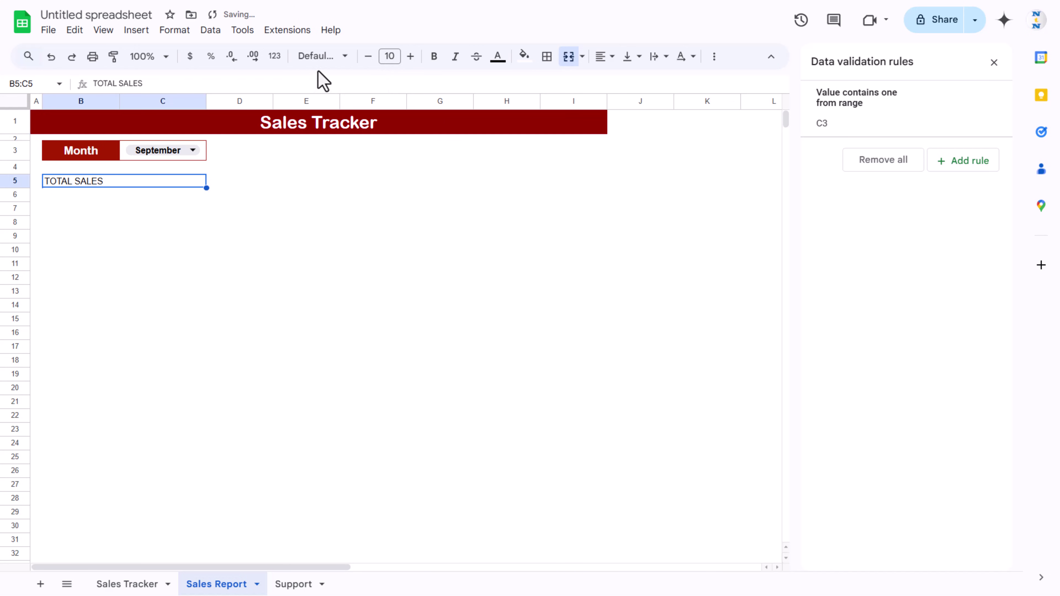
Set the TOTAL SALES heading's font to Arial Rounded and center it horizontally and vertically
{"action": "left_click", "coordinate": [343, 57]}
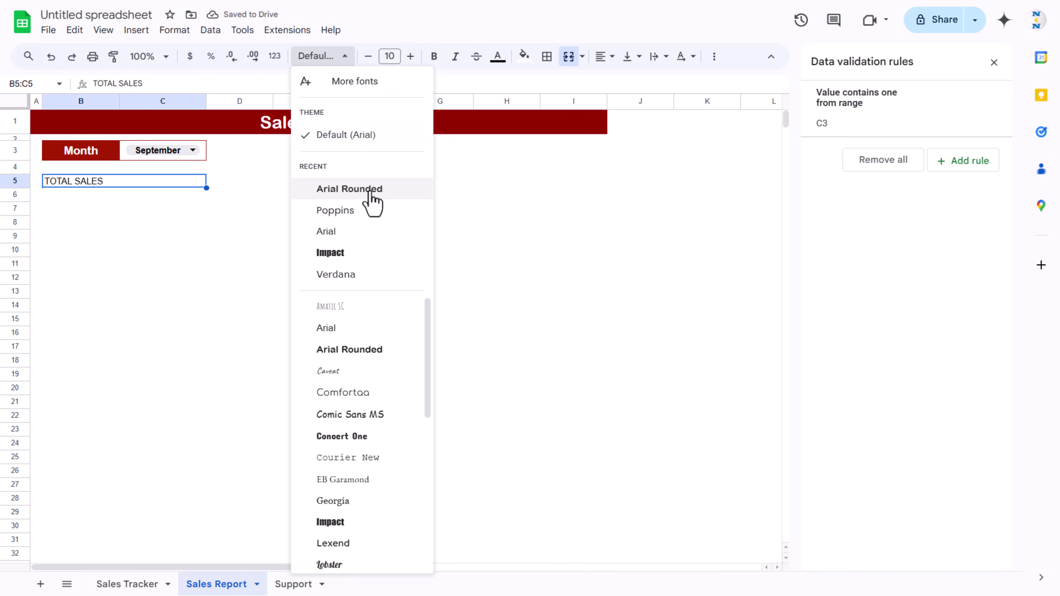
{"action": "left_click", "coordinate": [349, 189]}
{"action": "left_click", "coordinate": [604, 57]}
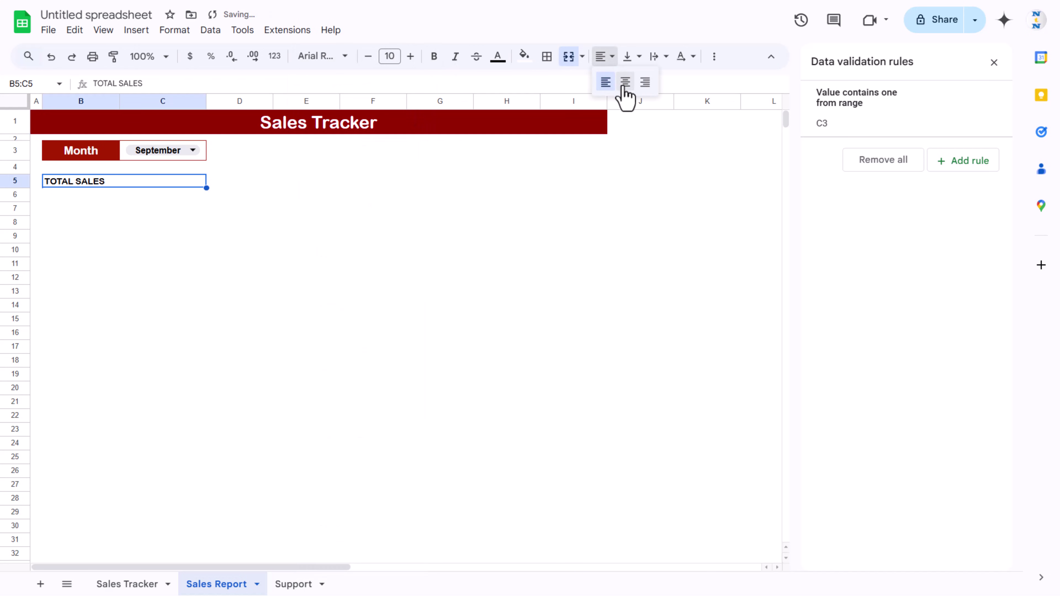
{"action": "left_click", "coordinate": [625, 82]}
{"action": "left_click", "coordinate": [631, 56]}
{"action": "left_click", "coordinate": [650, 83]}
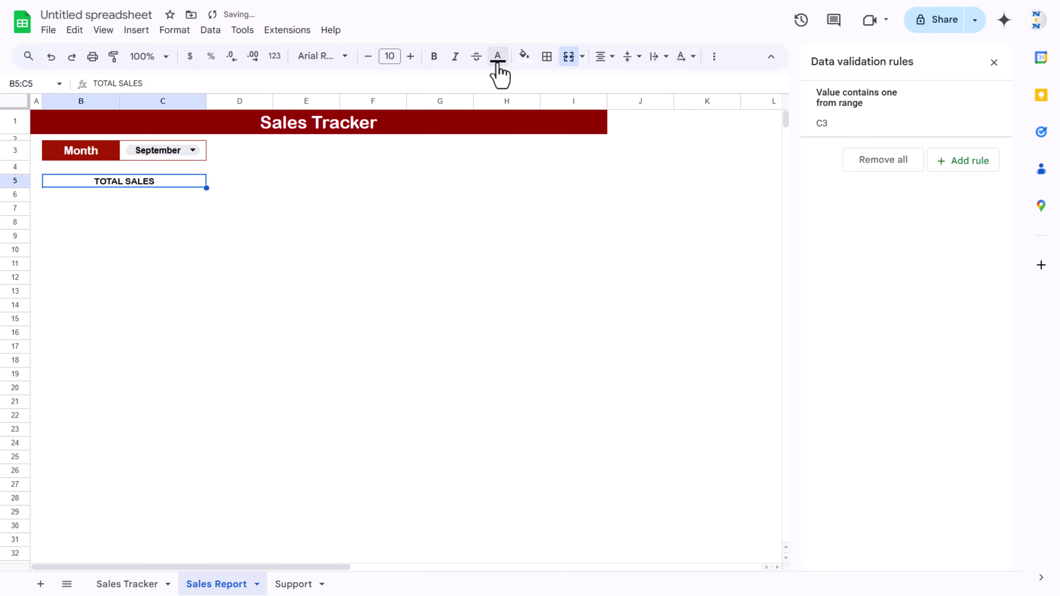
Set the TOTAL SALES heading's font size to 12 and its text color to dark red
{"action": "left_click", "coordinate": [411, 57]}
{"action": "left_click", "coordinate": [411, 56]}
{"action": "left_click", "coordinate": [498, 57]}
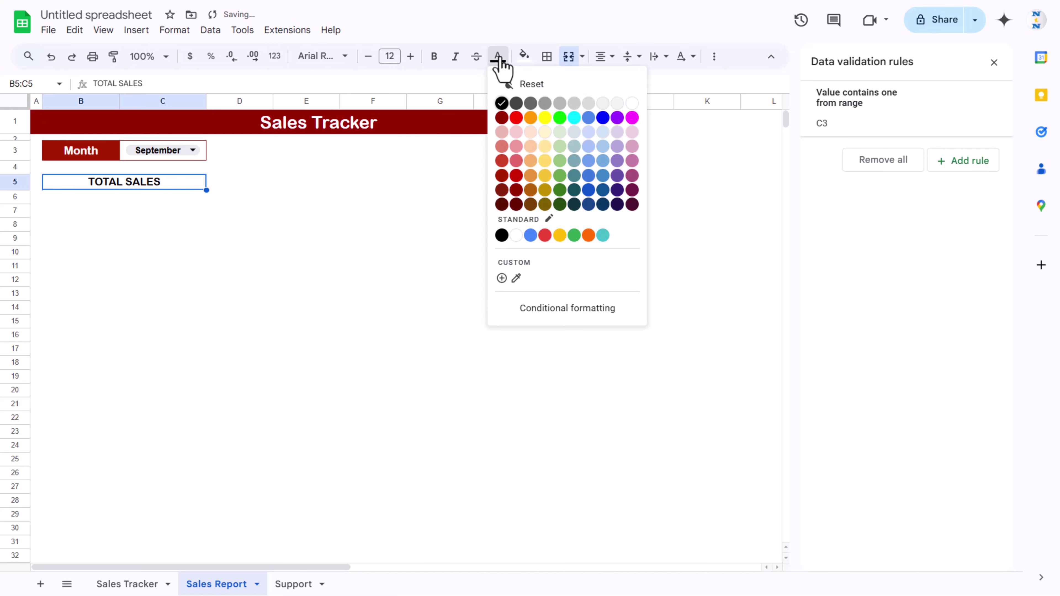
{"action": "left_click", "coordinate": [502, 177]}
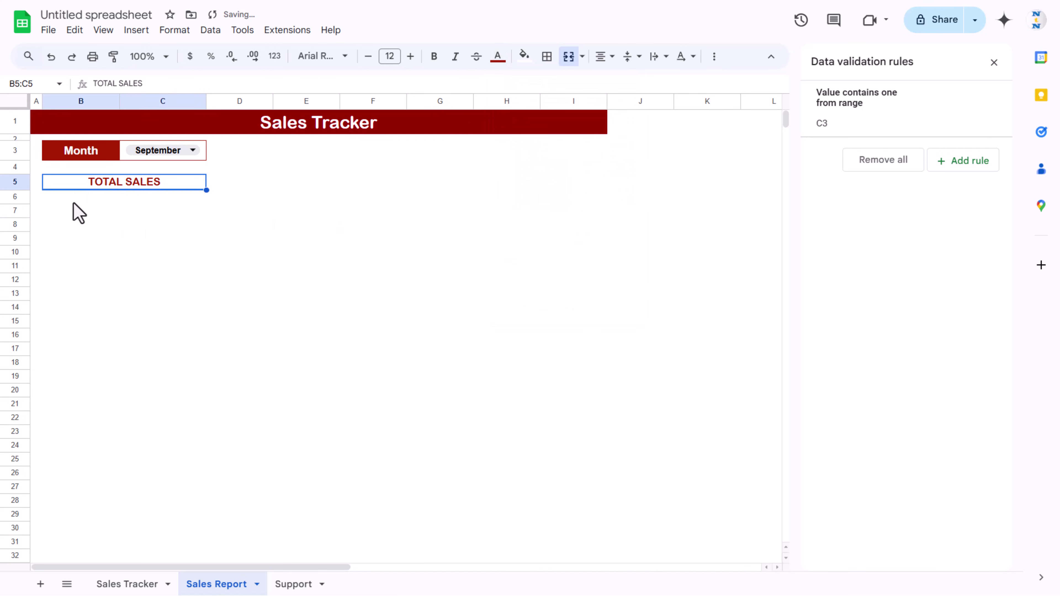
Copy the merged TOTAL SALES heading into B6:C6 and make row 6 slightly taller
{"action": "key", "text": "ctrl+c"}
{"action": "left_click", "coordinate": [64, 200]}
{"action": "key", "text": "ctrl+v"}
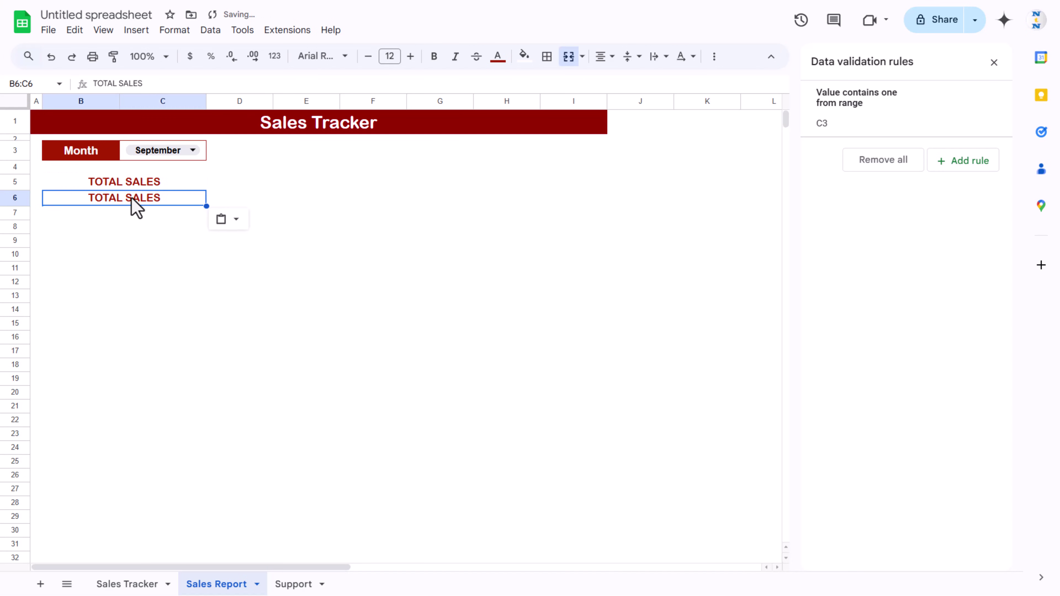
{"action": "left_click_drag", "start_coordinate": [12, 206], "coordinate": [12, 210]}
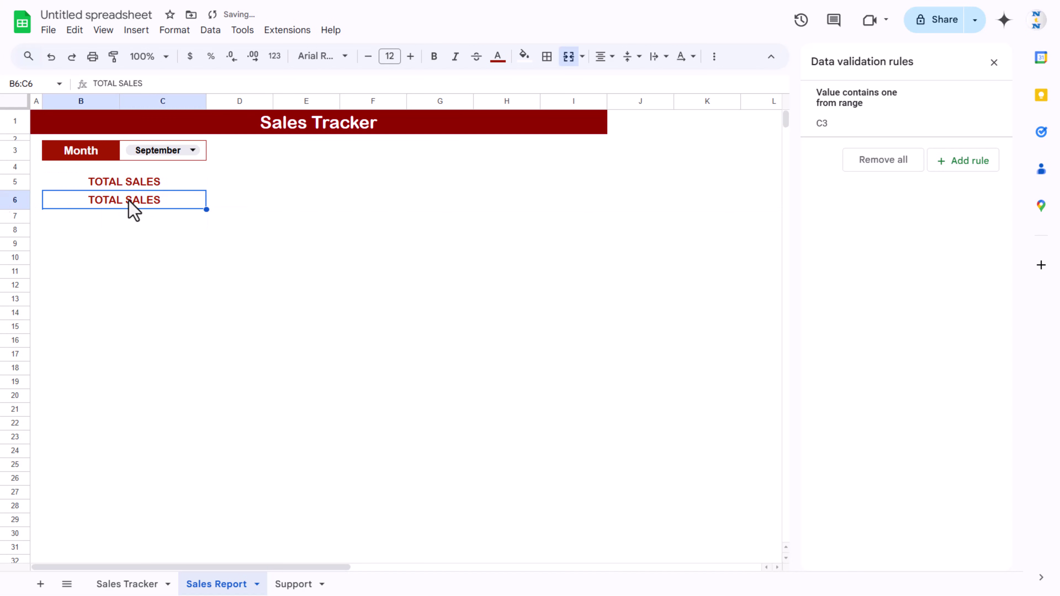
Give the merged cell B6:C6 white text on a dark red fill
{"action": "left_click", "coordinate": [497, 57]}
{"action": "left_click", "coordinate": [629, 104]}
{"action": "left_click", "coordinate": [524, 56]}
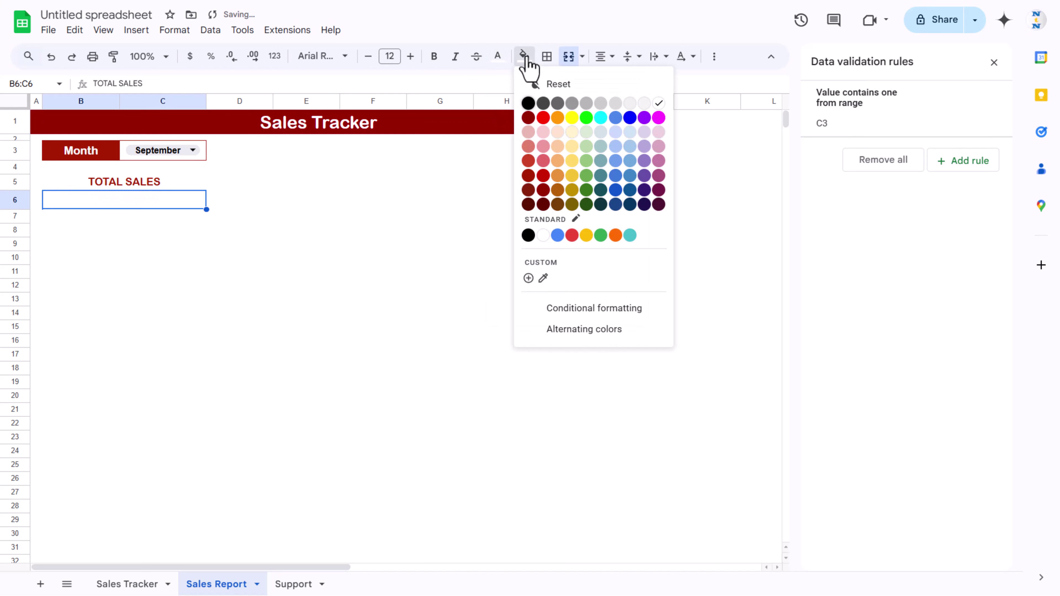
{"action": "left_click", "coordinate": [529, 189]}
{"action": "left_click", "coordinate": [292, 217]}
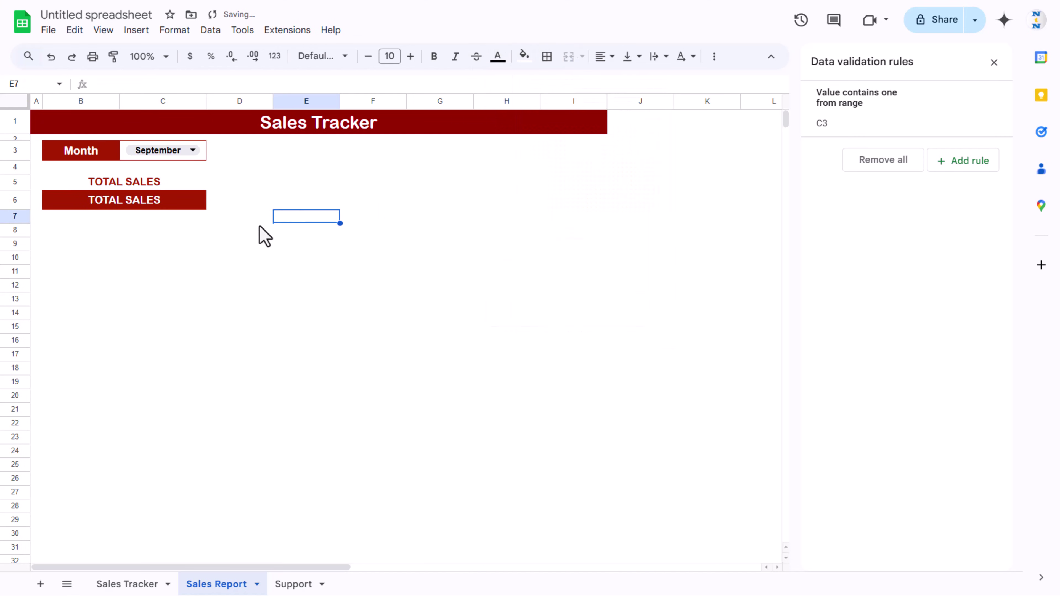
Clear the text from the merged cell B6:C6, keeping its formatting
{"action": "left_click", "coordinate": [149, 203]}
{"action": "left_click", "coordinate": [153, 183]}
{"action": "left_click", "coordinate": [140, 201]}
{"action": "key", "text": "Delete"}
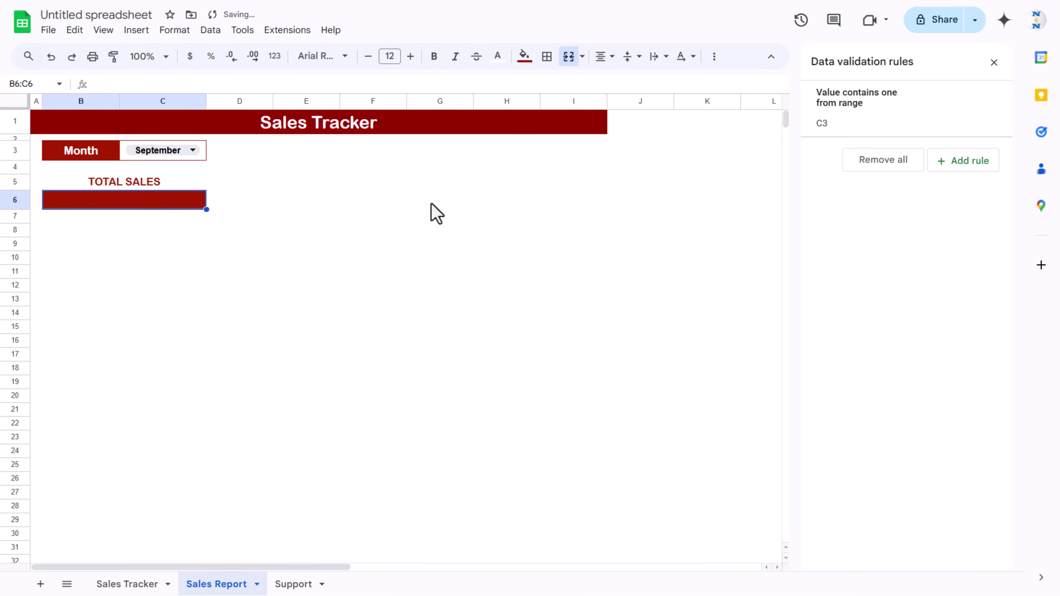
{"action": "left_click", "coordinate": [152, 186]}
{"action": "left_click", "coordinate": [142, 200]}
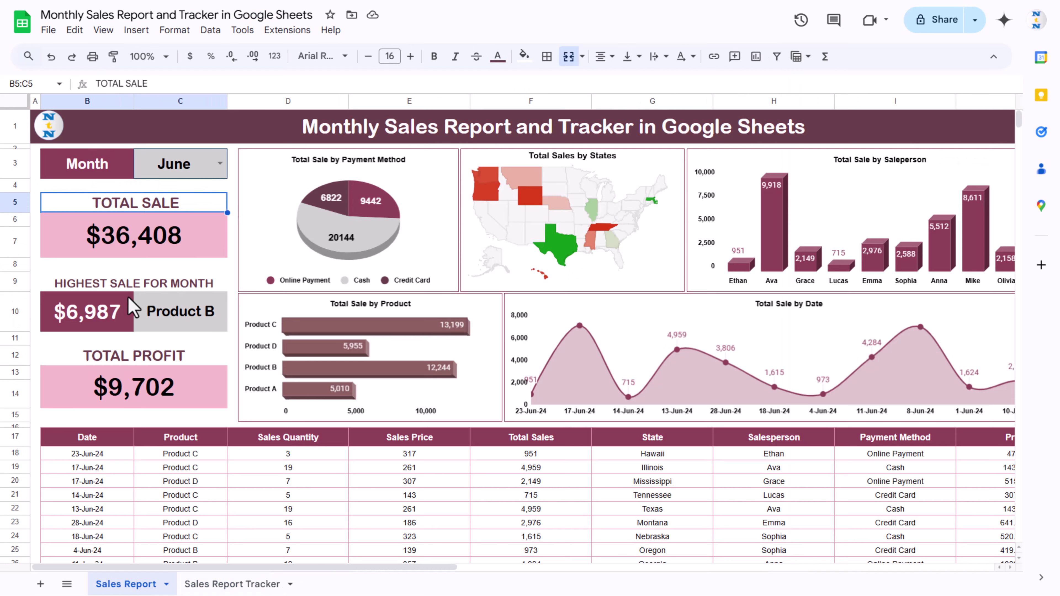
Copy the merged TOTAL SALES heading from row 5 into B8:C8
{"action": "left_click", "coordinate": [101, 287]}
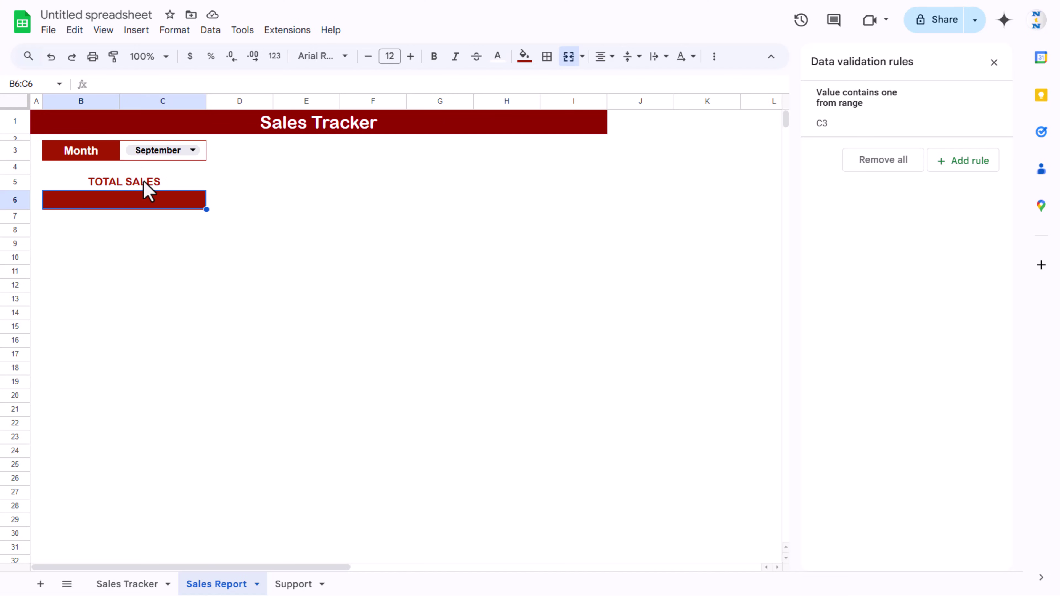
{"action": "left_click", "coordinate": [144, 186]}
{"action": "key", "text": "ctrl+c"}
{"action": "left_click", "coordinate": [102, 244]}
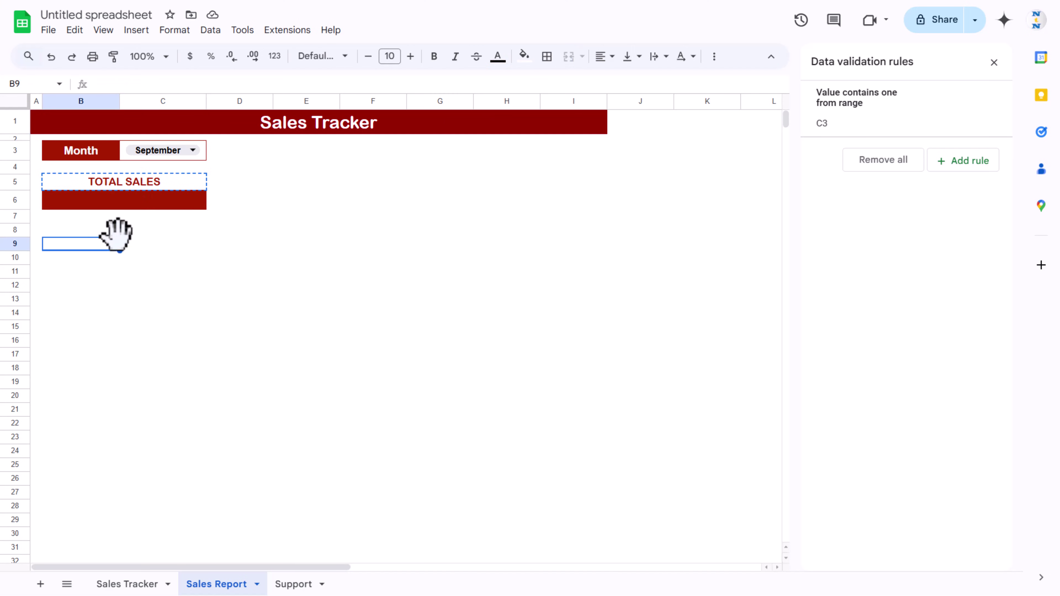
{"action": "left_click", "coordinate": [84, 230]}
{"action": "key", "text": "ctrl+v"}
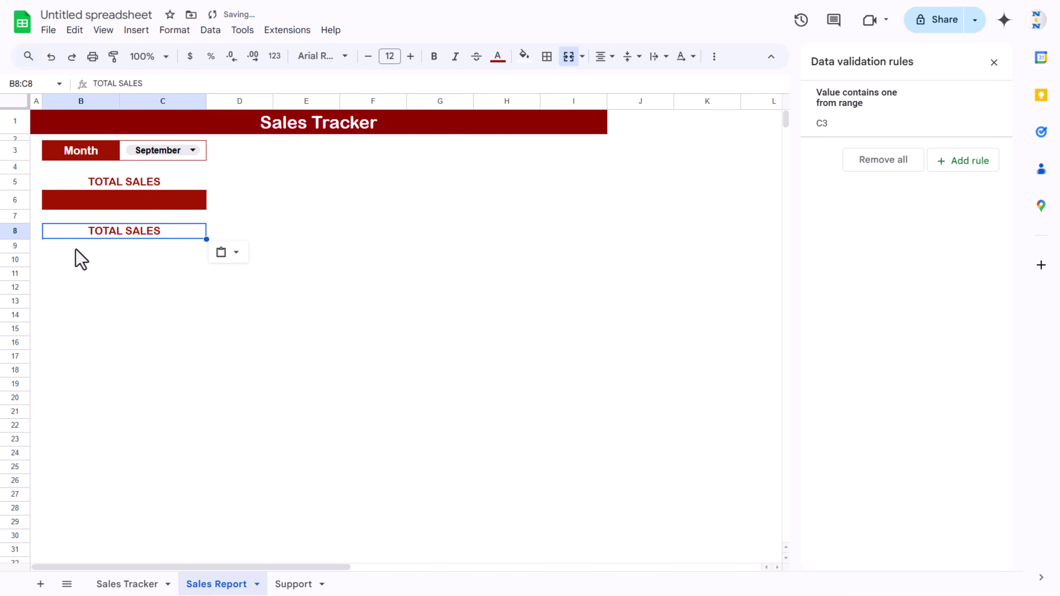
Make row 9 slightly taller and fill cell B9 with dark red
{"action": "left_click", "coordinate": [75, 250]}
{"action": "left_click_drag", "start_coordinate": [17, 252], "coordinate": [17, 259]}
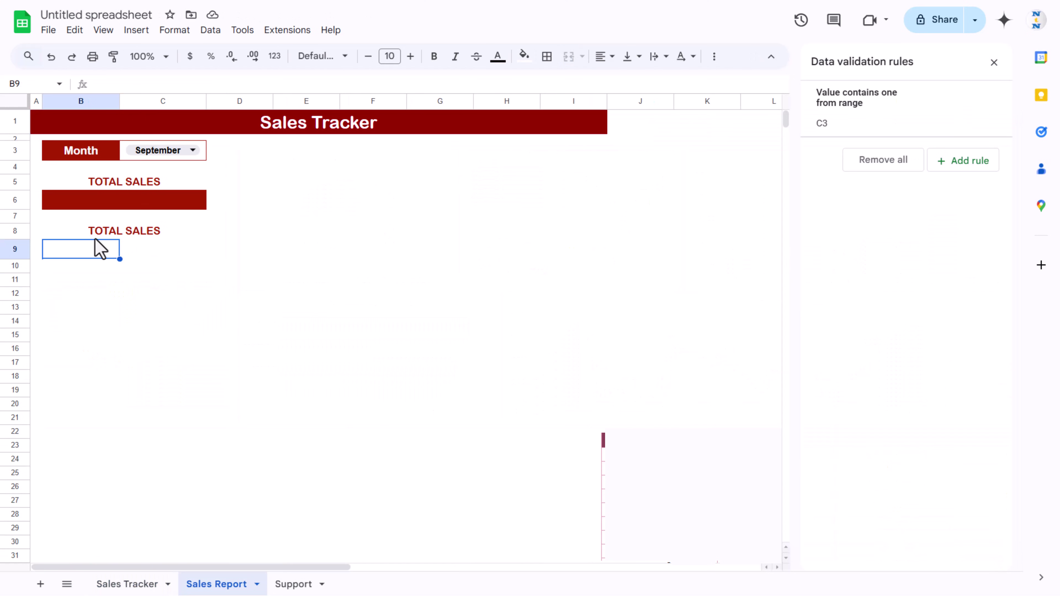
{"action": "left_click", "coordinate": [524, 56]}
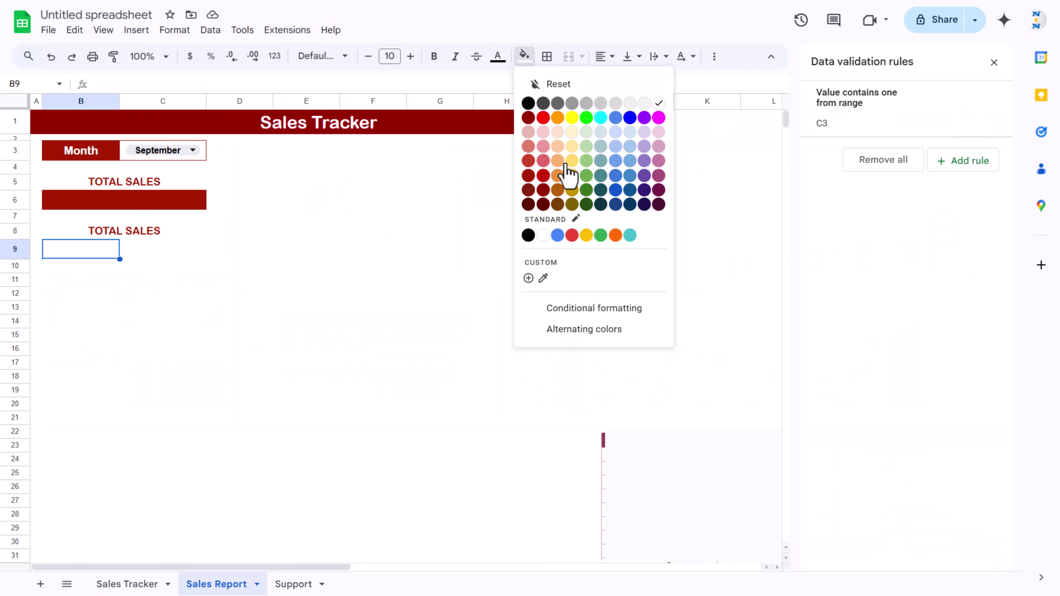
{"action": "left_click", "coordinate": [528, 177]}
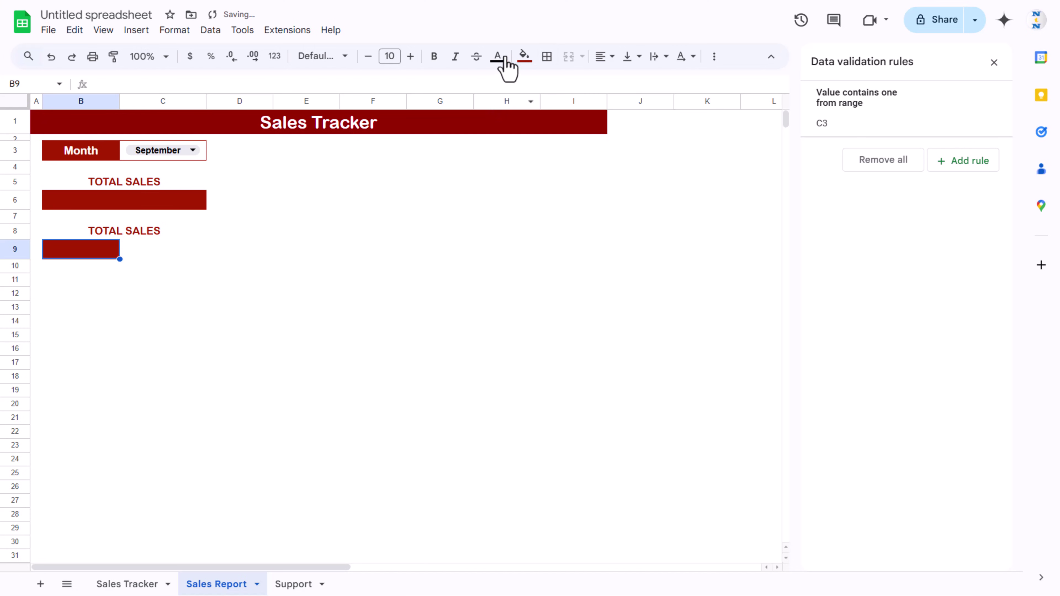
Copy the Month label's formatting from B3 onto cell B9
{"action": "left_click", "coordinate": [101, 161]}
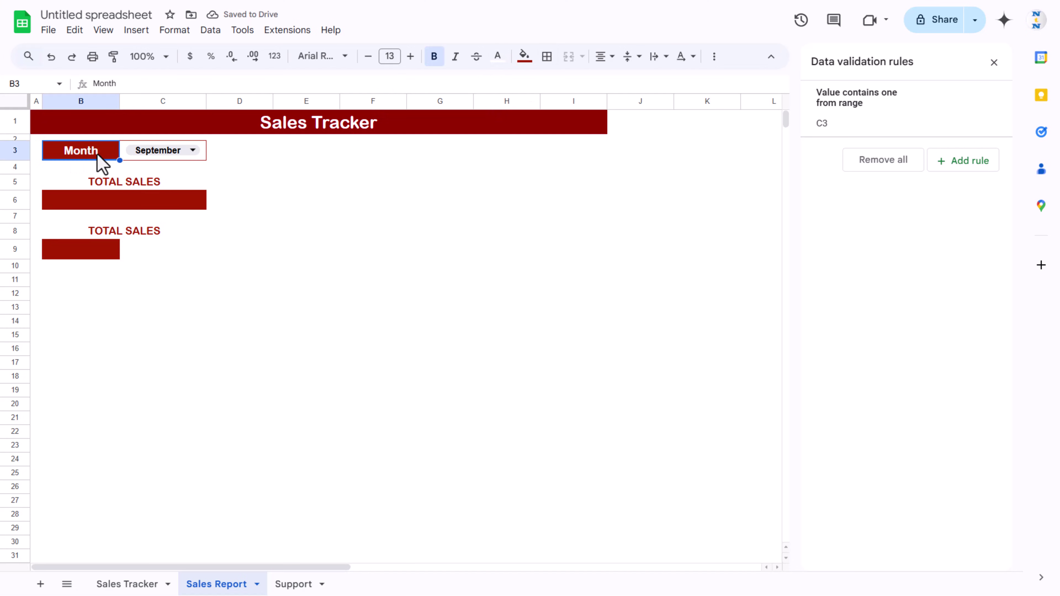
{"action": "left_click", "coordinate": [115, 57]}
{"action": "left_click", "coordinate": [104, 253]}
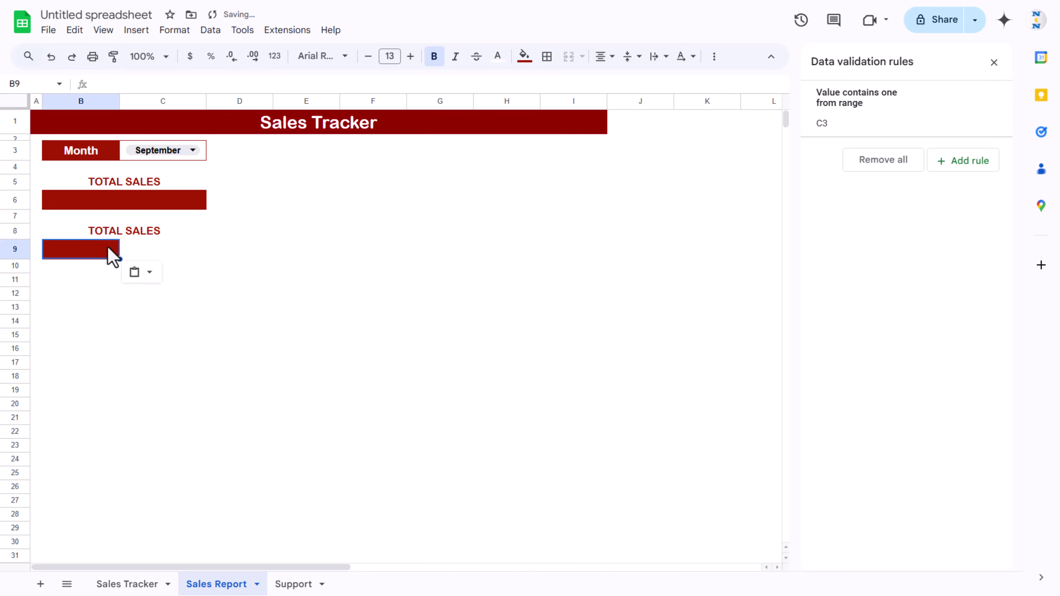
{"action": "left_click", "coordinate": [142, 252]}
Fill the month dropdown cell C3 with light gray and copy its formatting onto cell C9
{"action": "left_click", "coordinate": [199, 157]}
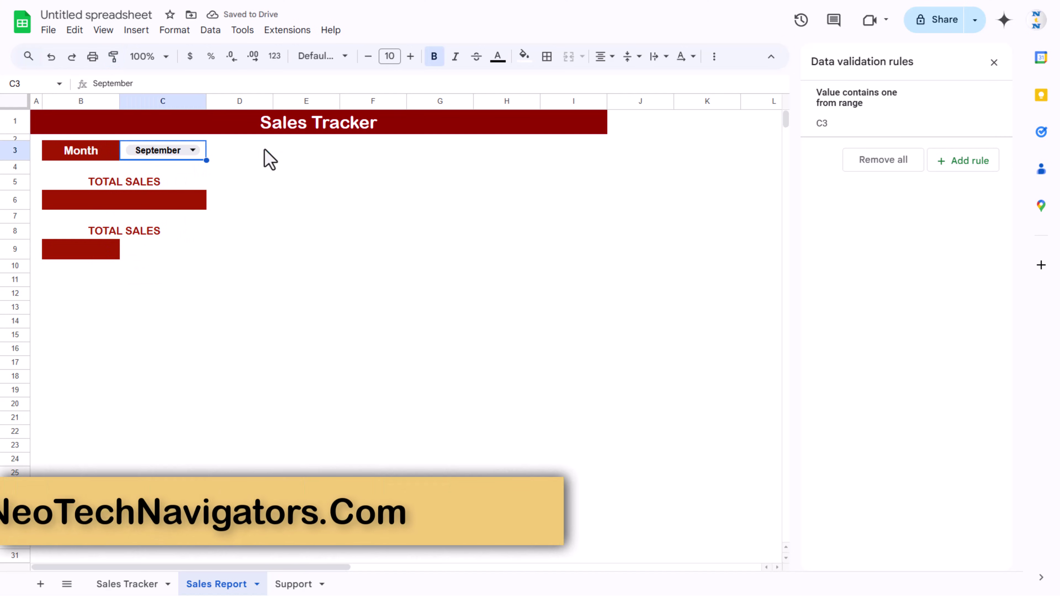
{"action": "left_click", "coordinate": [523, 56]}
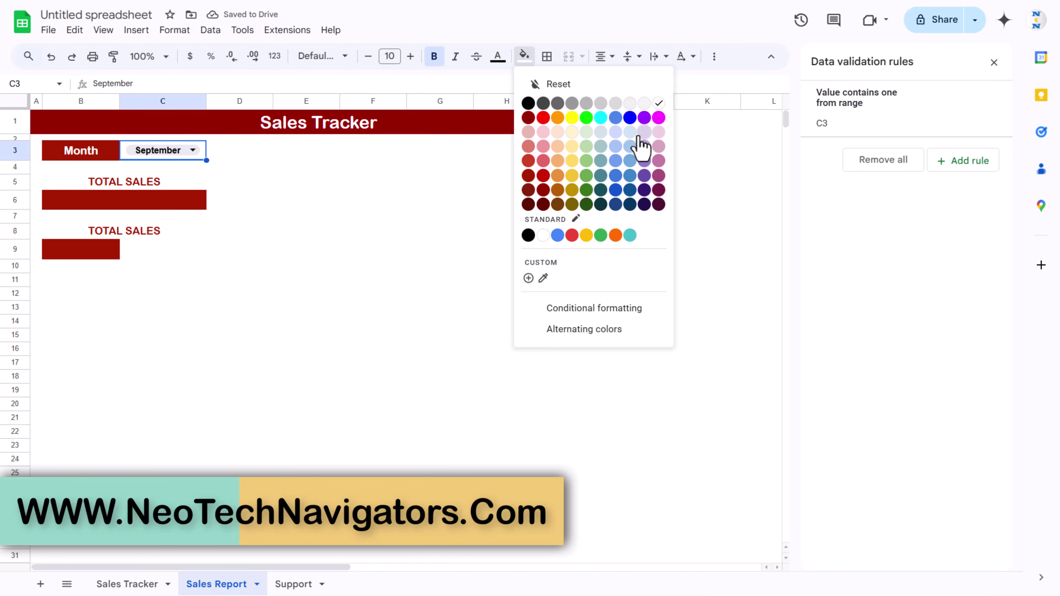
{"action": "left_click", "coordinate": [628, 104]}
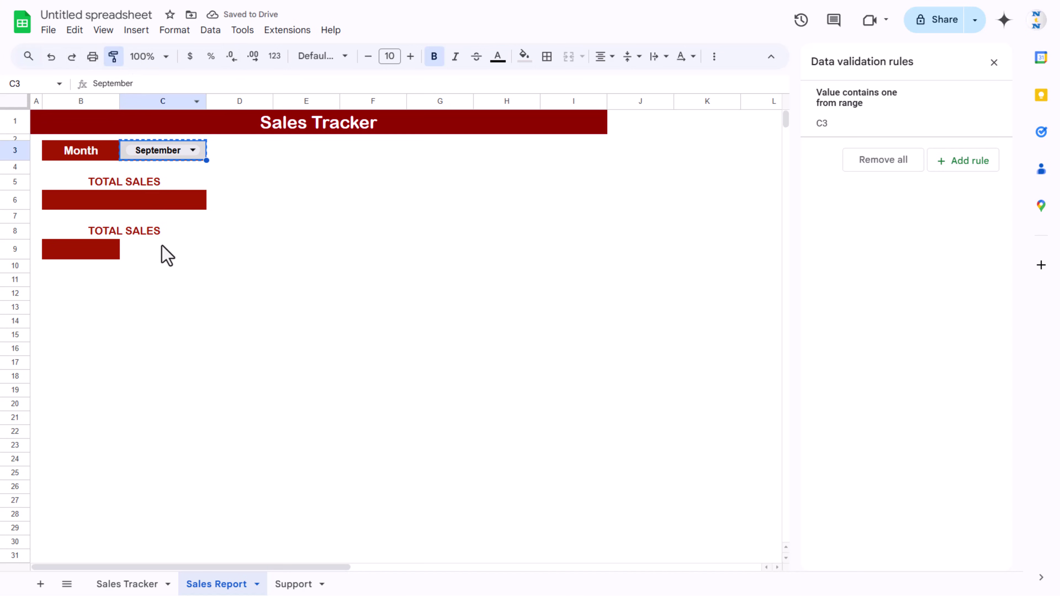
{"action": "left_click", "coordinate": [144, 250]}
{"action": "left_click", "coordinate": [179, 279]}
{"action": "left_click", "coordinate": [125, 253]}
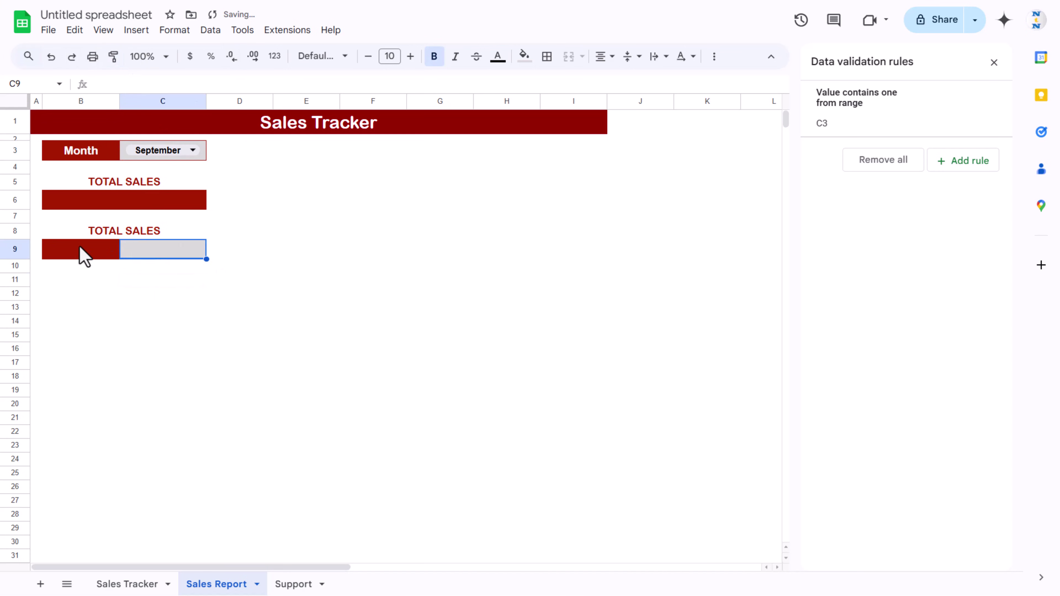
{"action": "left_click", "coordinate": [85, 257]}
Replace the heading in B8:C8 with HIGHEST SALE FOR MONTH
{"action": "left_click", "coordinate": [181, 234]}
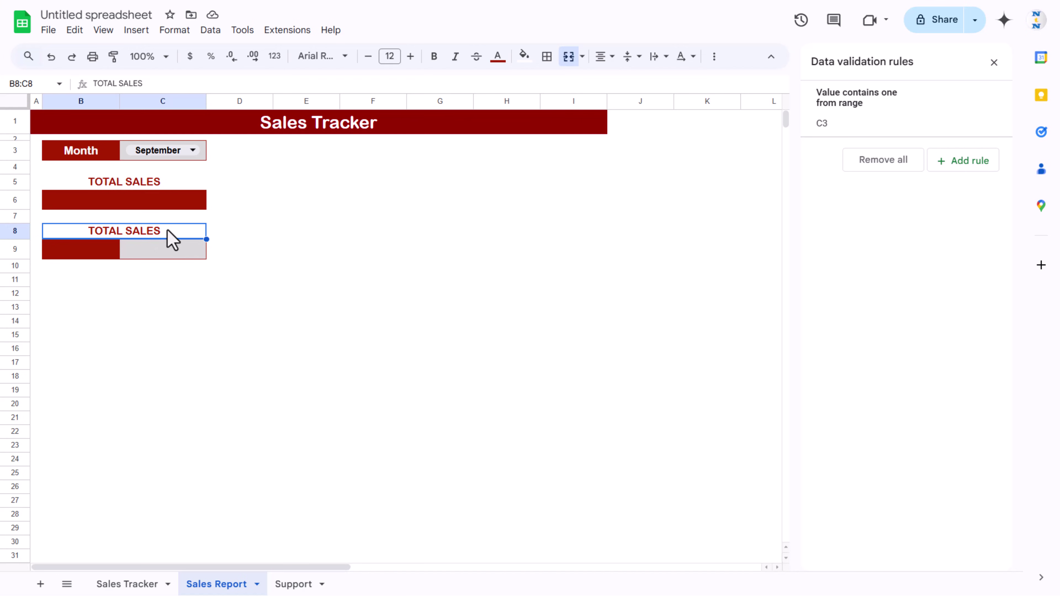
{"action": "key", "text": "BackSpace"}
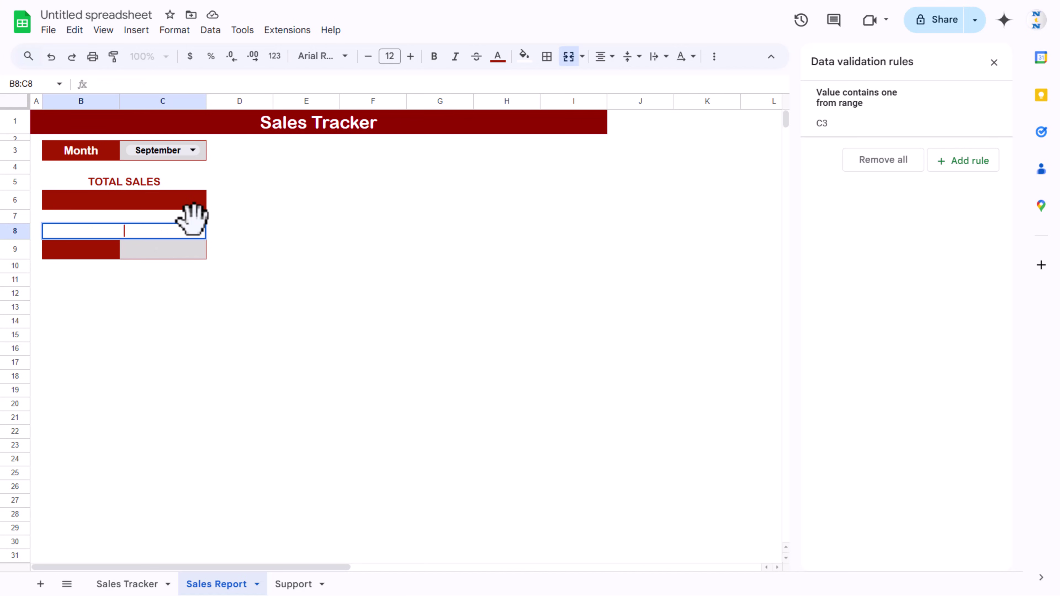
{"action": "key", "text": "ctrl+v"}
{"action": "key", "text": "Return"}
{"action": "left_click", "coordinate": [154, 252]}
{"action": "left_click", "coordinate": [151, 232]}
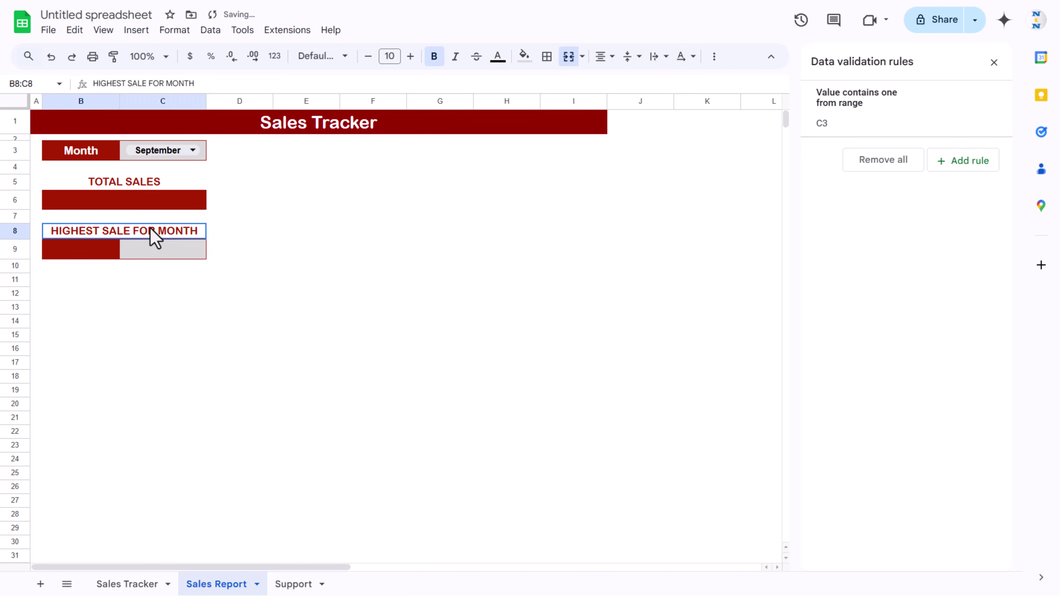
{"action": "left_click", "coordinate": [100, 270]}
{"action": "left_click", "coordinate": [158, 251]}
{"action": "key", "text": "Left"}
{"action": "left_click", "coordinate": [181, 255]}
{"action": "left_click", "coordinate": [87, 267]}
{"action": "left_click", "coordinate": [194, 254]}
{"action": "left_click", "coordinate": [91, 268]}
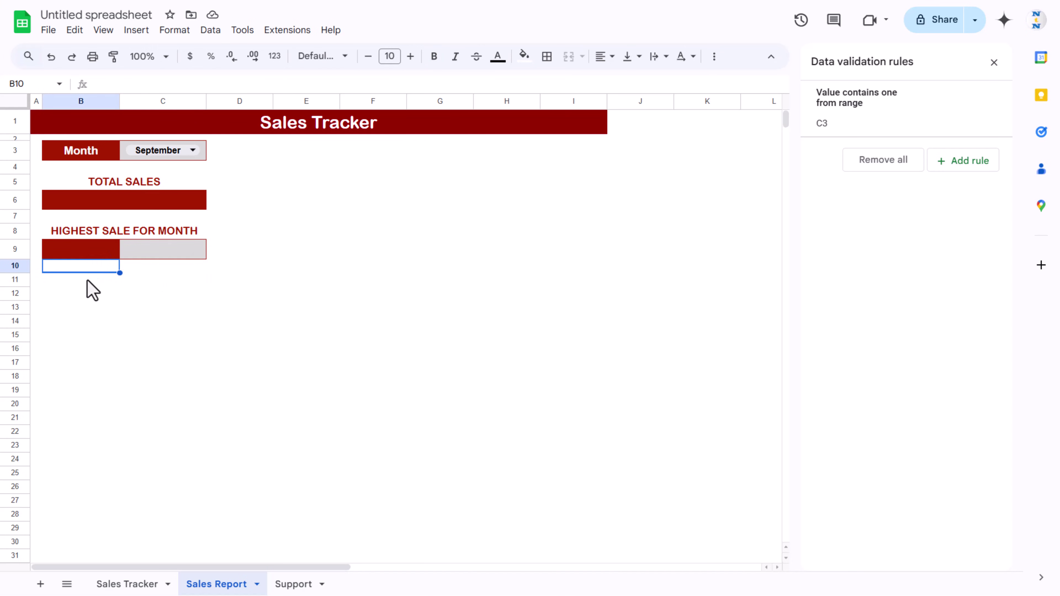
Copy the TOTAL SALES heading together with the red cell below it into B11:C12
{"action": "left_click_drag", "start_coordinate": [130, 186], "coordinate": [130, 192]}
{"action": "key", "text": "ctrl+c"}
{"action": "left_click", "coordinate": [77, 285]}
{"action": "key", "text": "ctrl+v"}
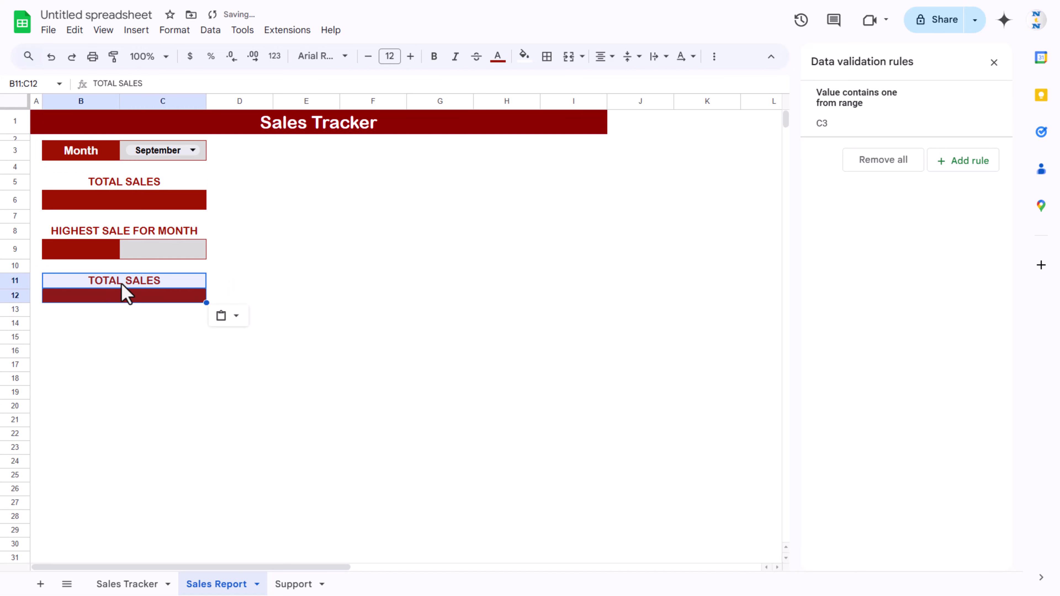
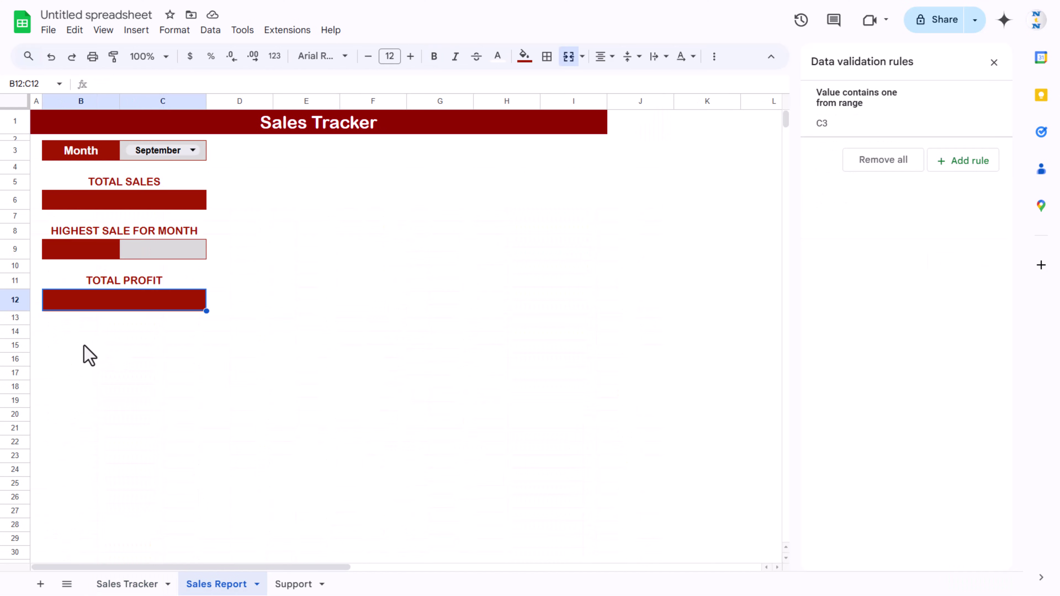
Paste the copied Sales Tracker header row and first three records into the report starting at B14
{"action": "left_click", "coordinate": [62, 334]}
{"action": "type", "text": "Date\tProduct\tSales Quantity\tSales Price\tTotal Sales\tState\tSalesperson\tPayment Method\tProfit 12-Nov-24\tProduct C\t1\t149\t149\tAlabama\tJohn\tCredit Card\t70.03 27-Aug-24\tProduct D\t12\t459\t5508\tAlaska\tMike\tCash\t1266.84 7-Apr-24\tProduct A\t12\t487\t5844\tArizona\tAnna\tOnline P...\t2629.8"}
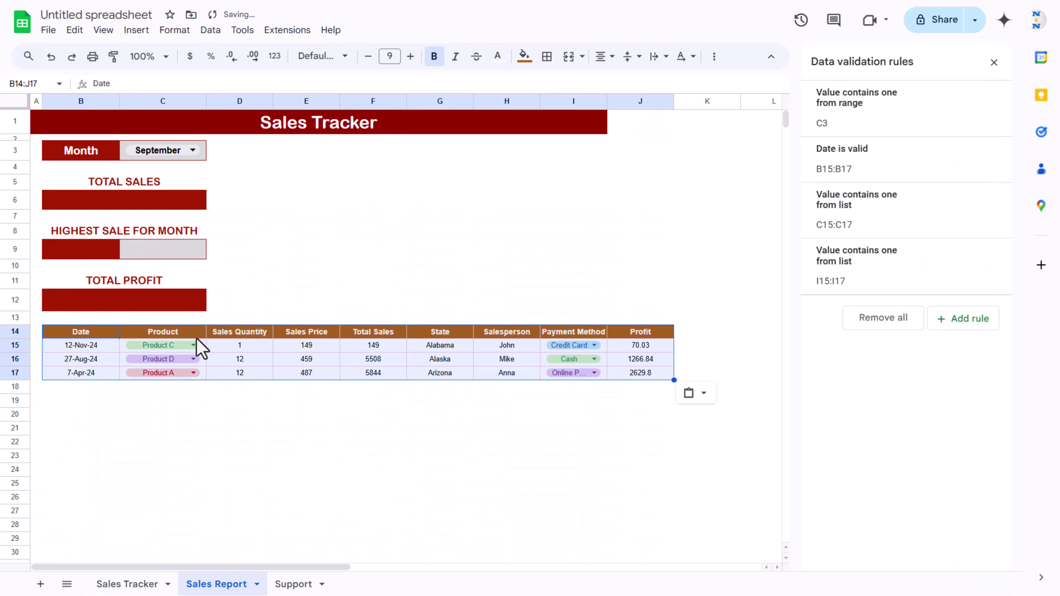
{"action": "key", "text": "Down"}
{"action": "left_click", "coordinate": [202, 348]}
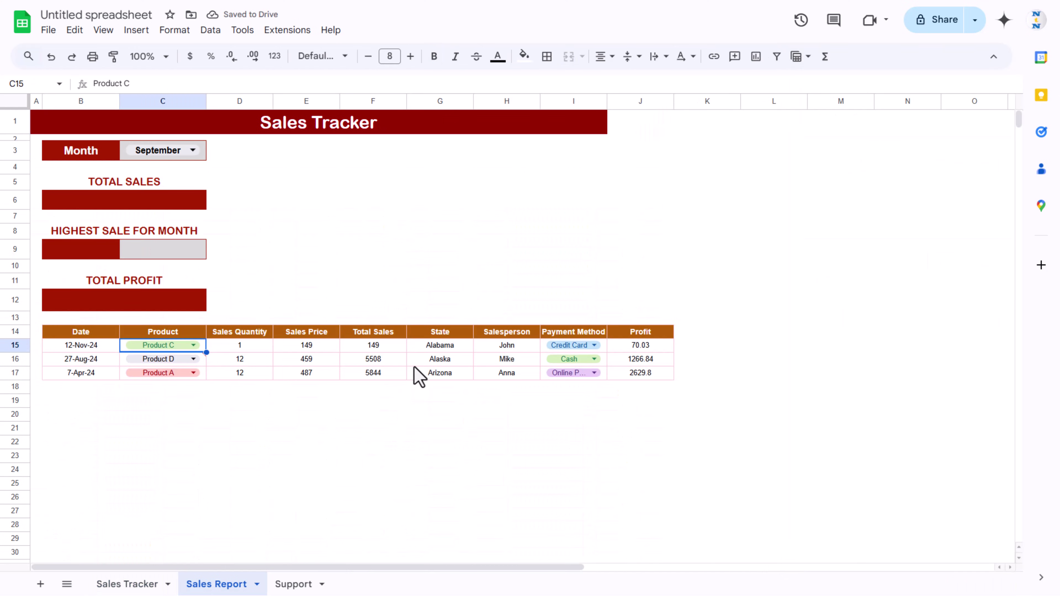
Overwrite the three Product dropdown entries in C15:C17 with plain 1 values
{"action": "key", "text": "Right"}
{"action": "key", "text": "Left"}
{"action": "key", "text": "shift+Down"}
{"action": "key", "text": "shift+Down"}
{"action": "type", "text": "1 1 1"}
{"action": "key", "text": "Right"}
{"action": "key", "text": "Right"}
{"action": "key", "text": "Right"}
{"action": "key", "text": "Right"}
{"action": "key", "text": "Right"}
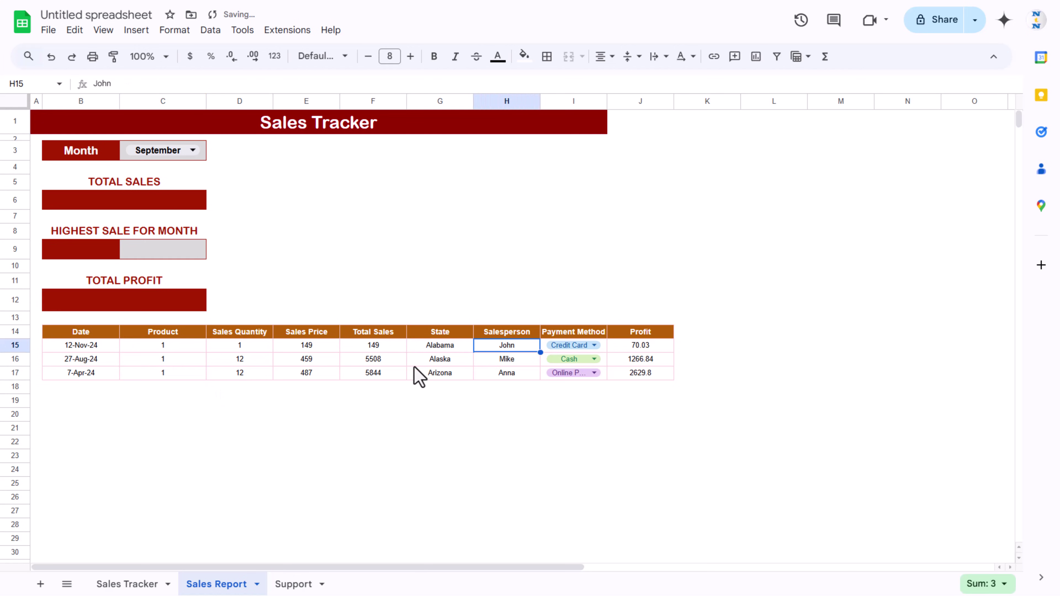
Overwrite the three Payment Method dropdown entries in I15:I17 with 1
{"action": "key", "text": "Right"}
{"action": "type", "text": "1"}
{"action": "key", "text": "Down"}
{"action": "type", "text": "1"}
{"action": "key", "text": "Down"}
{"action": "type", "text": "1"}
{"action": "key", "text": "Up"}
Clear the sample data in B15:J17 and copy the empty row's formatting down over B18:J56
{"action": "left_click_drag", "start_coordinate": [69, 345], "coordinate": [637, 378]}
{"action": "key", "text": "Delete"}
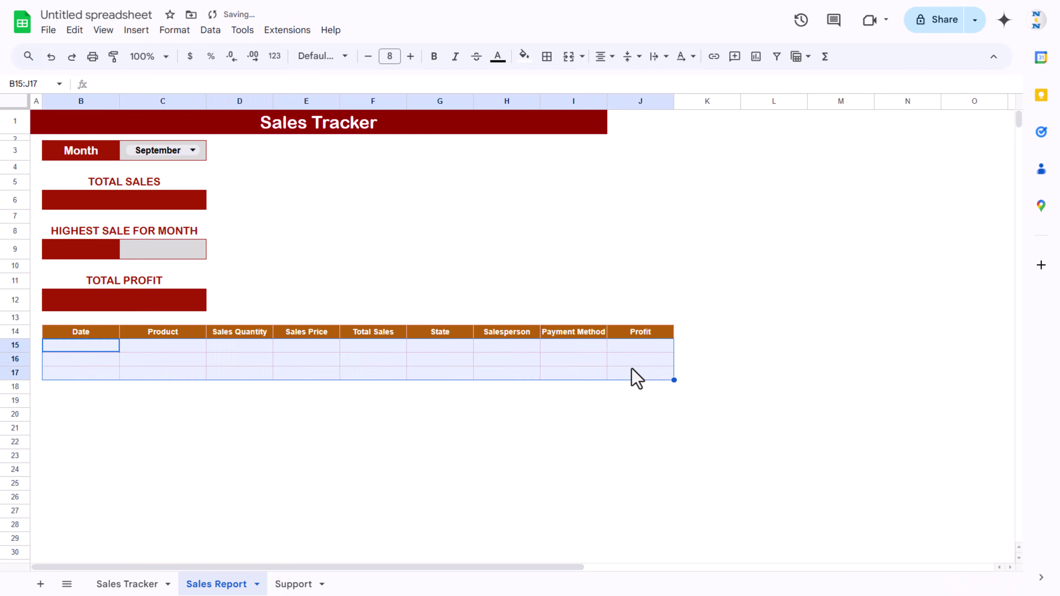
{"action": "left_click_drag", "start_coordinate": [91, 375], "coordinate": [648, 373]}
{"action": "left_click", "coordinate": [113, 56]}
{"action": "mouse_move", "coordinate": [56, 393]}
{"action": "left_mouse_down"}
{"action": "mouse_move", "coordinate": [590, 402]}
{"action": "mouse_move", "coordinate": [637, 593]}
{"action": "left_mouse_up"}
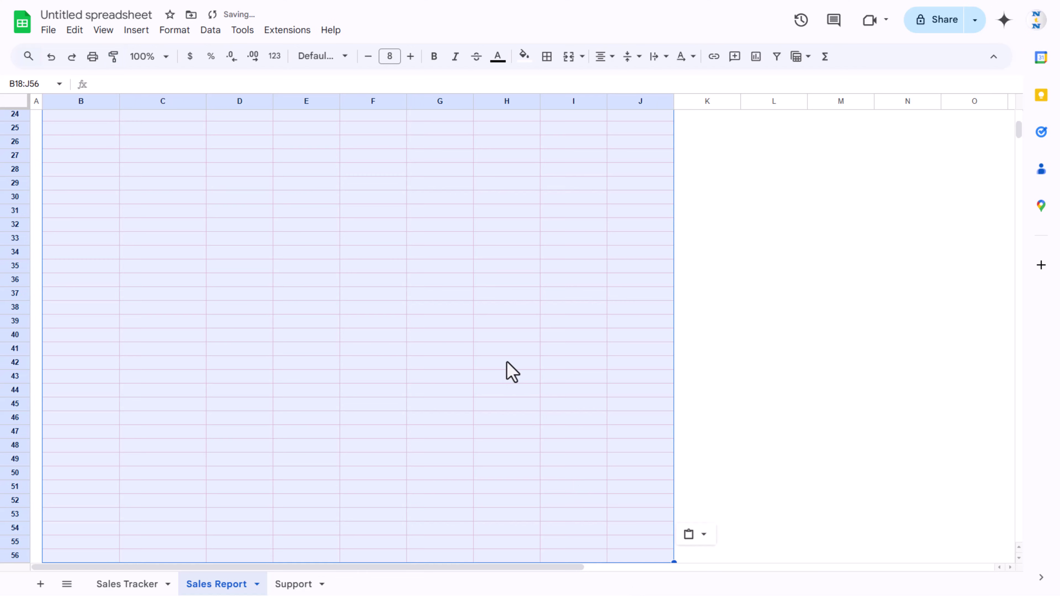
{"action": "left_click", "coordinate": [506, 371]}
{"action": "scroll", "coordinate": [506, 371], "scroll_direction": "up", "scroll_amount": 7}
{"action": "left_click", "coordinate": [332, 334]}
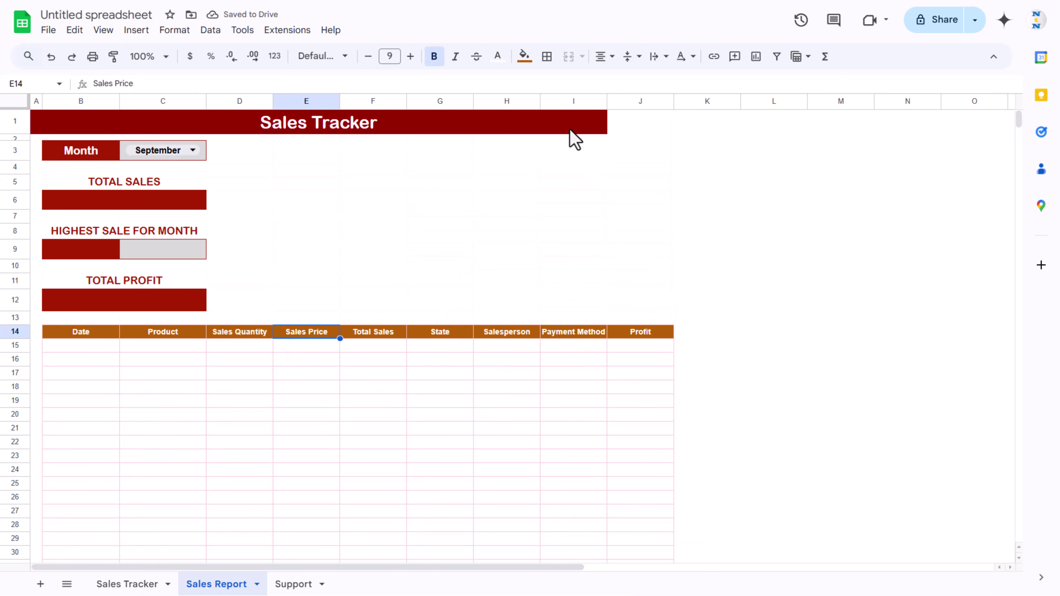
Extend the merged Sales Tracker title across A1:J1 and widen columns C through J
{"action": "left_click_drag", "start_coordinate": [578, 126], "coordinate": [653, 130]}
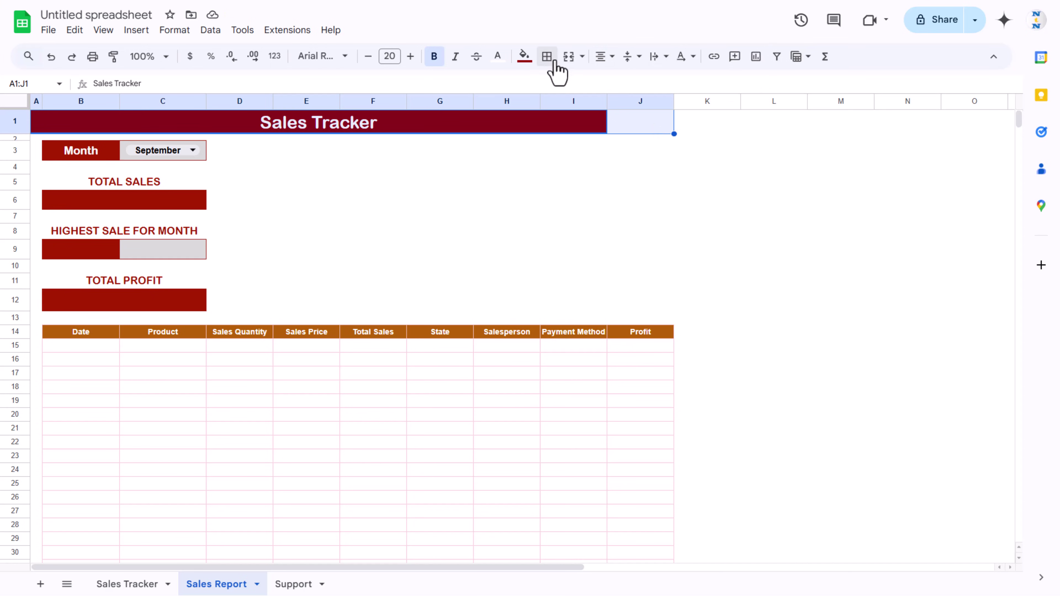
{"action": "left_click", "coordinate": [567, 58]}
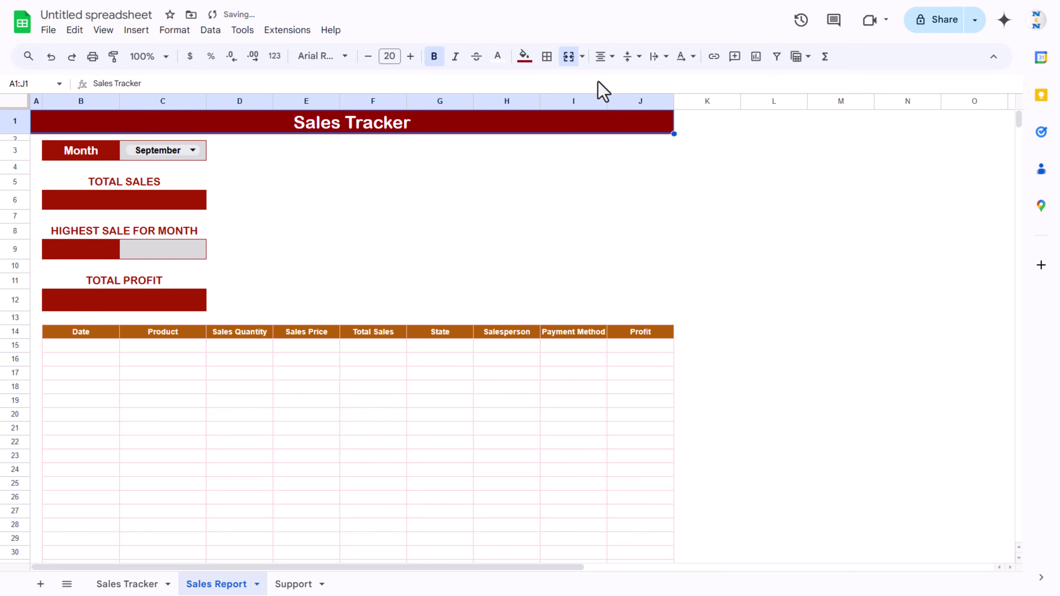
{"action": "left_click", "coordinate": [639, 247]}
{"action": "left_click", "coordinate": [151, 339]}
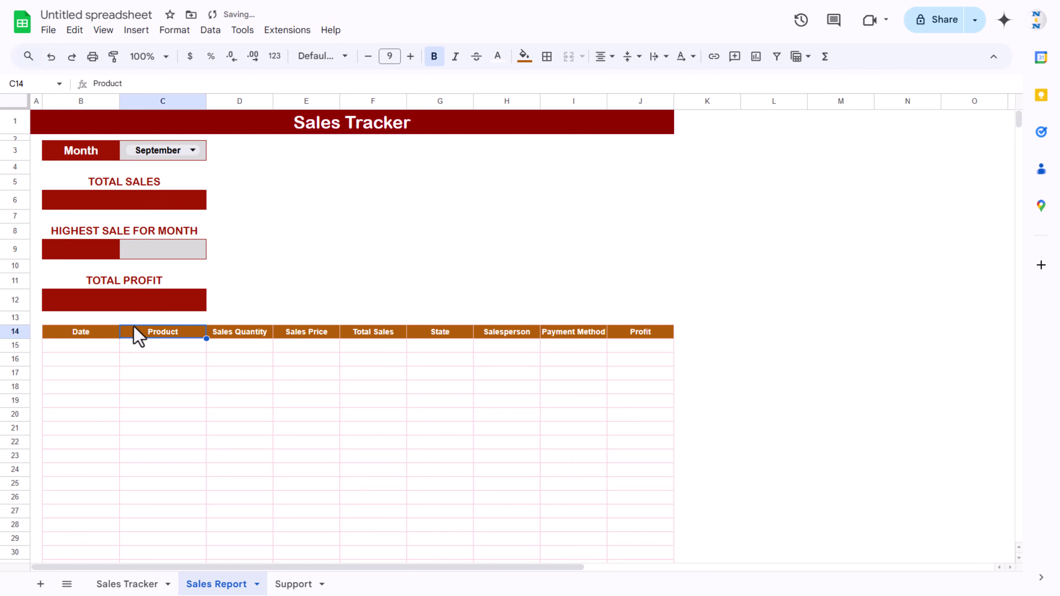
{"action": "left_click_drag", "start_coordinate": [207, 101], "coordinate": [217, 102]}
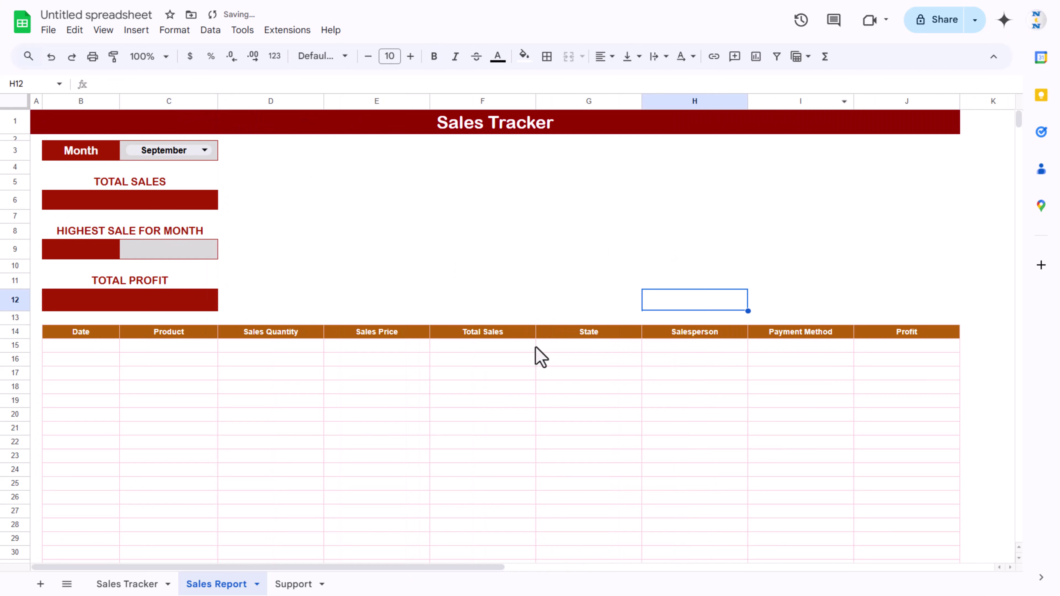
Start a FILTER formula in B15 of the Sales Report sheet with 'Sales Tracker'!A4:I1000 as its range
{"action": "left_click", "coordinate": [84, 345]}
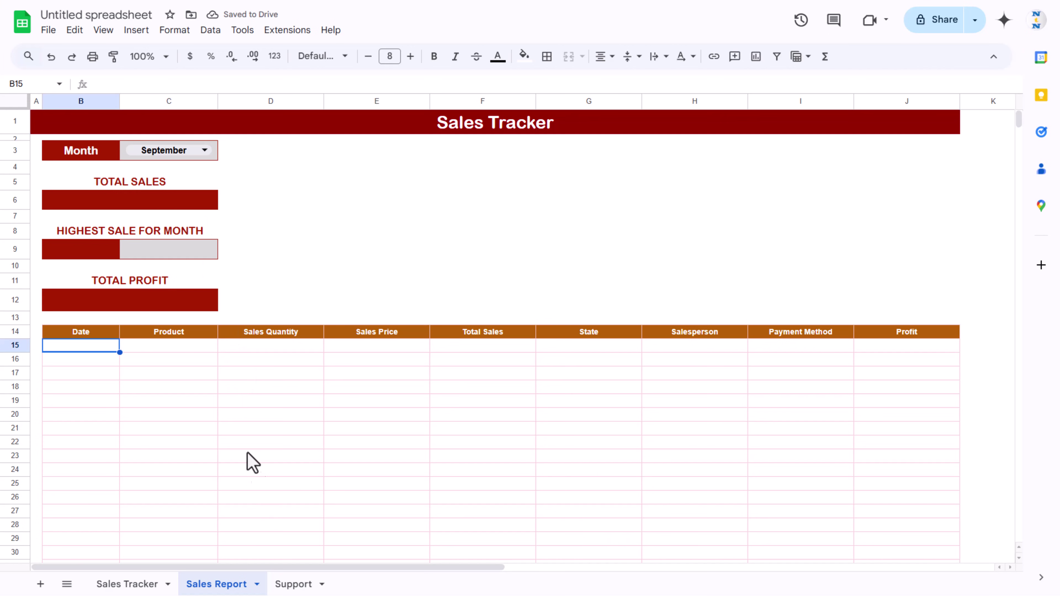
{"action": "type", "text": "=FILTER("}
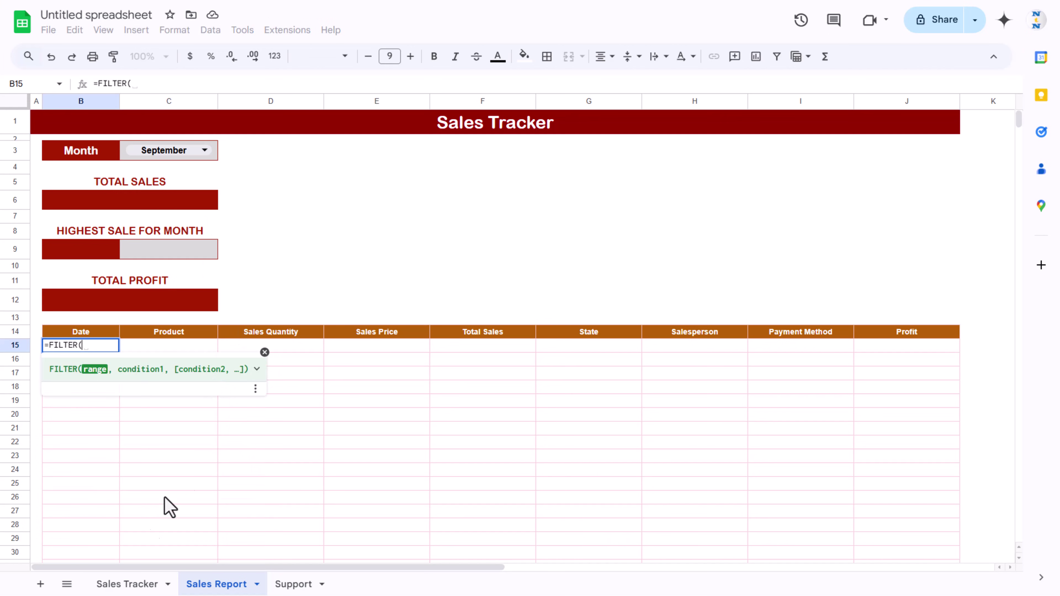
{"action": "left_click", "coordinate": [127, 585]}
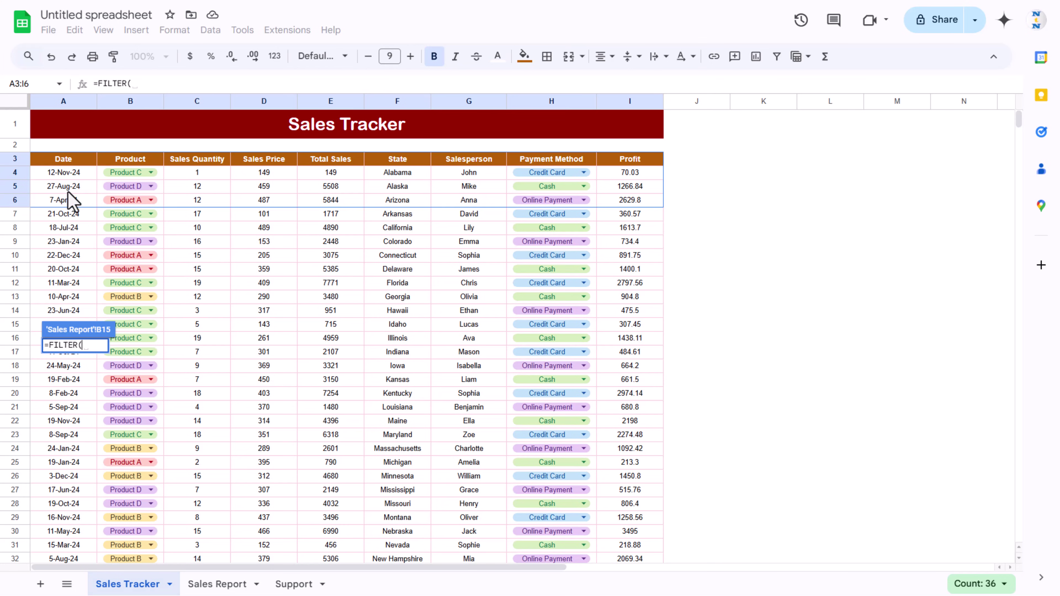
{"action": "left_click", "coordinate": [63, 161]}
{"action": "key", "text": "Down"}
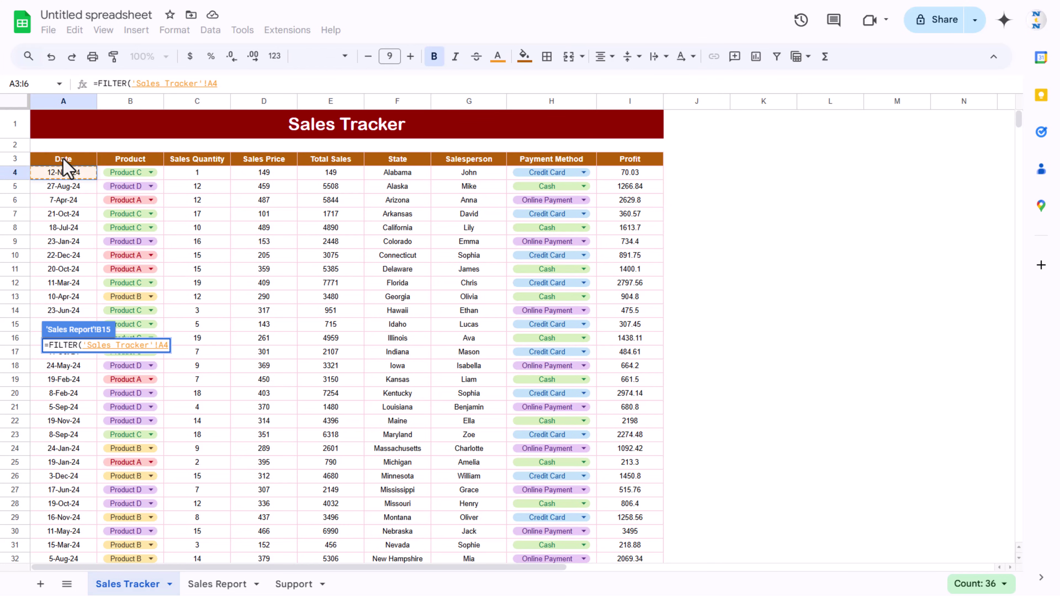
{"action": "key", "text": "ctrl+shift+Right"}
{"action": "key", "text": "ctrl+shift+Down"}
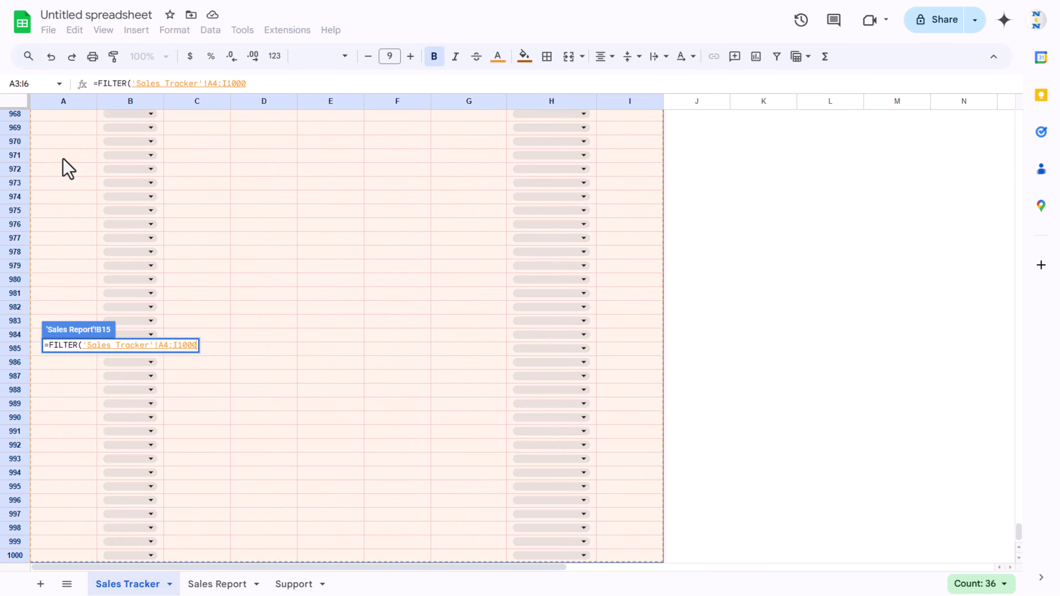
{"action": "type", "text": ","}
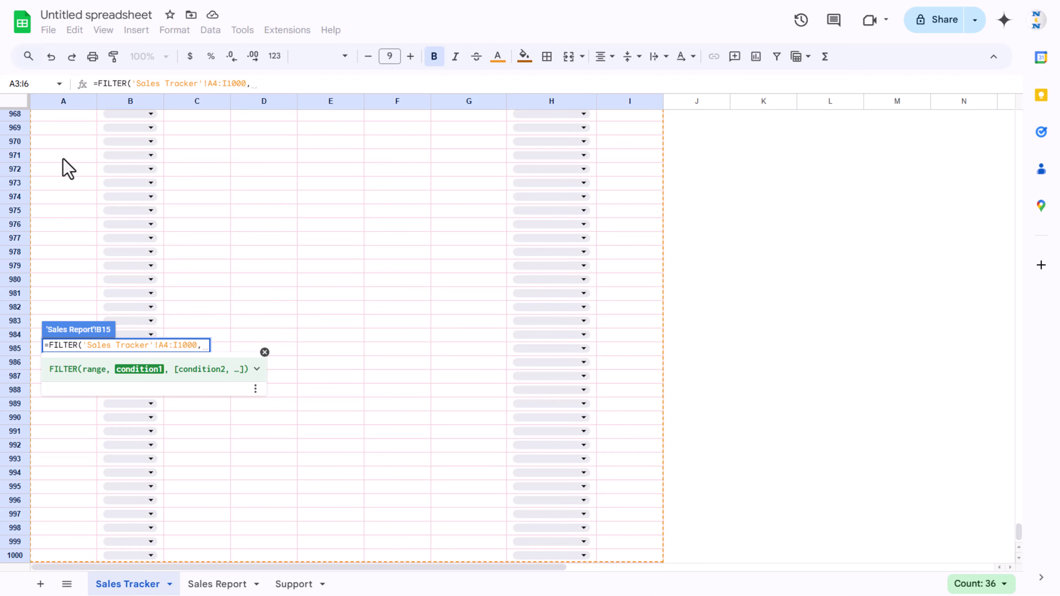
Complete the FILTER formula with the condition TEXT('Sales Tracker'!A4:A1000,"mmmm")=C3, pointing at the Month cell
{"action": "type", "text": "TEXT("}
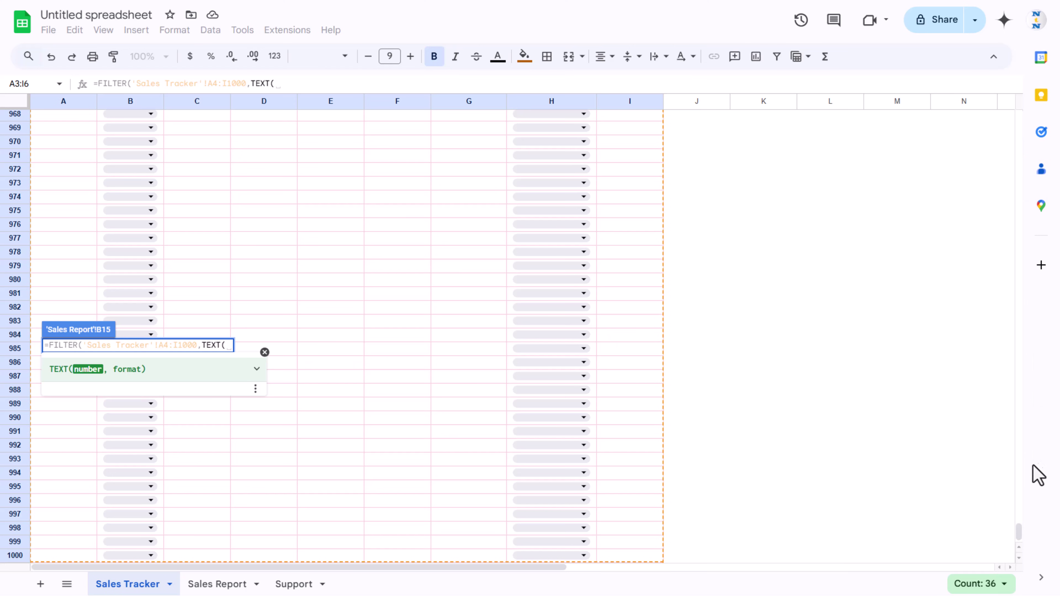
{"action": "left_click_drag", "start_coordinate": [1018, 532], "coordinate": [1018, 107]}
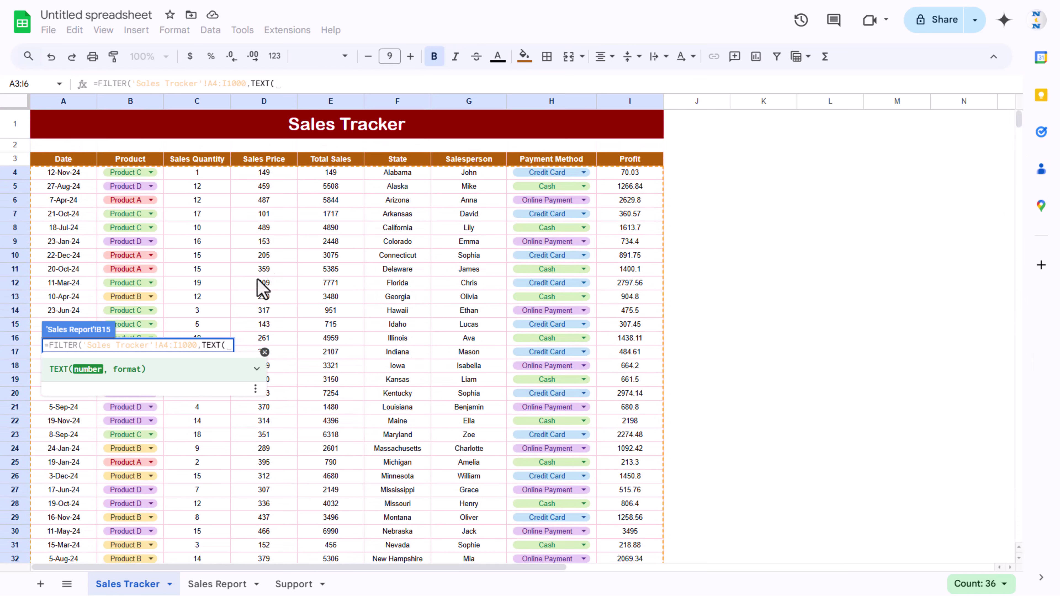
{"action": "left_click", "coordinate": [80, 172]}
{"action": "key", "text": "ctrl+shift+Down"}
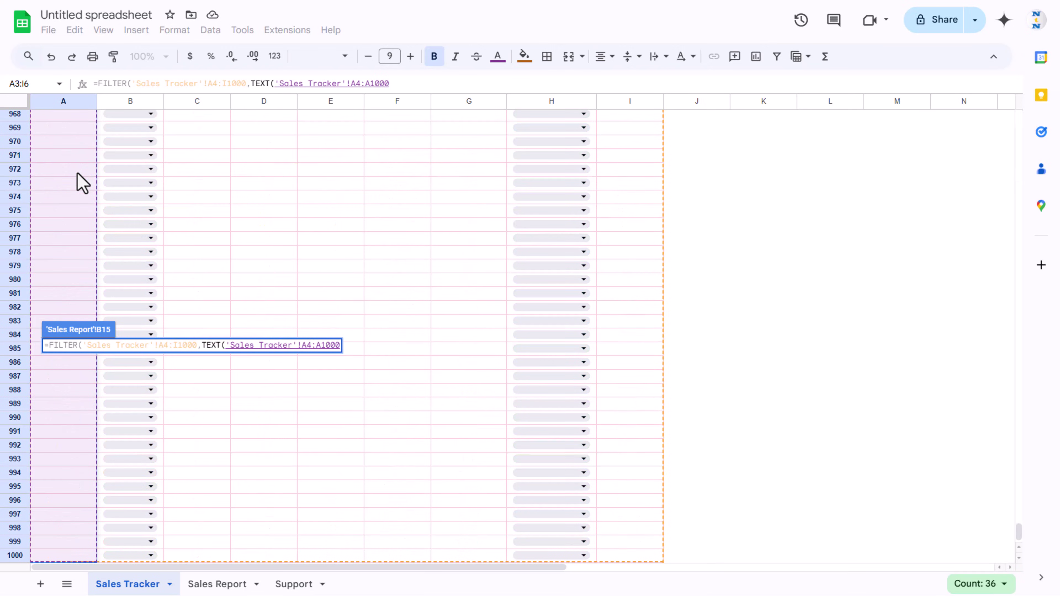
{"action": "type", "text": ",\"mmmm"}
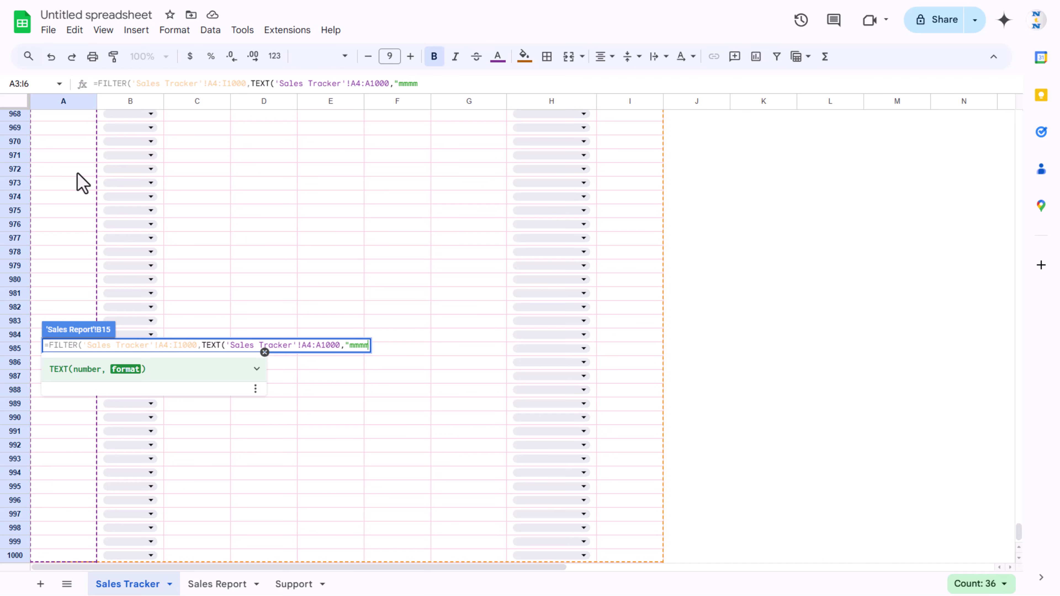
{"action": "type", "text": "\")="}
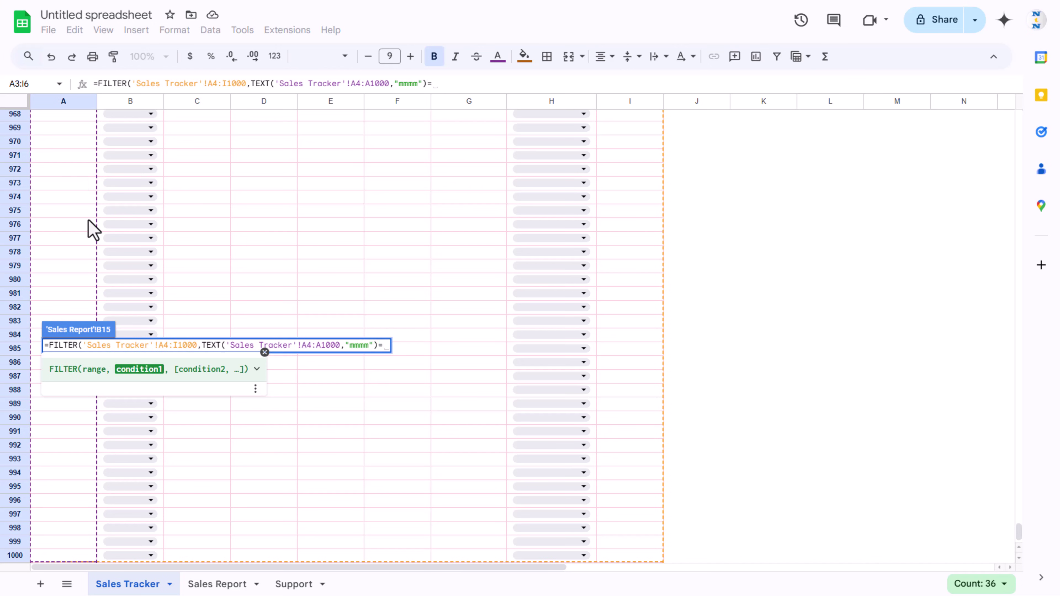
{"action": "left_click", "coordinate": [208, 584]}
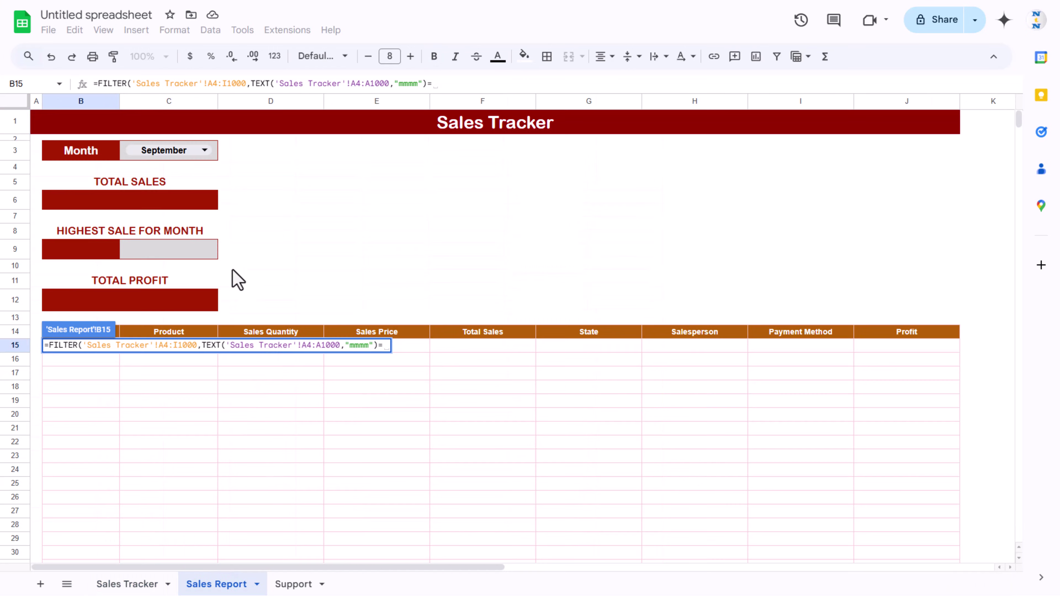
{"action": "left_click", "coordinate": [215, 158]}
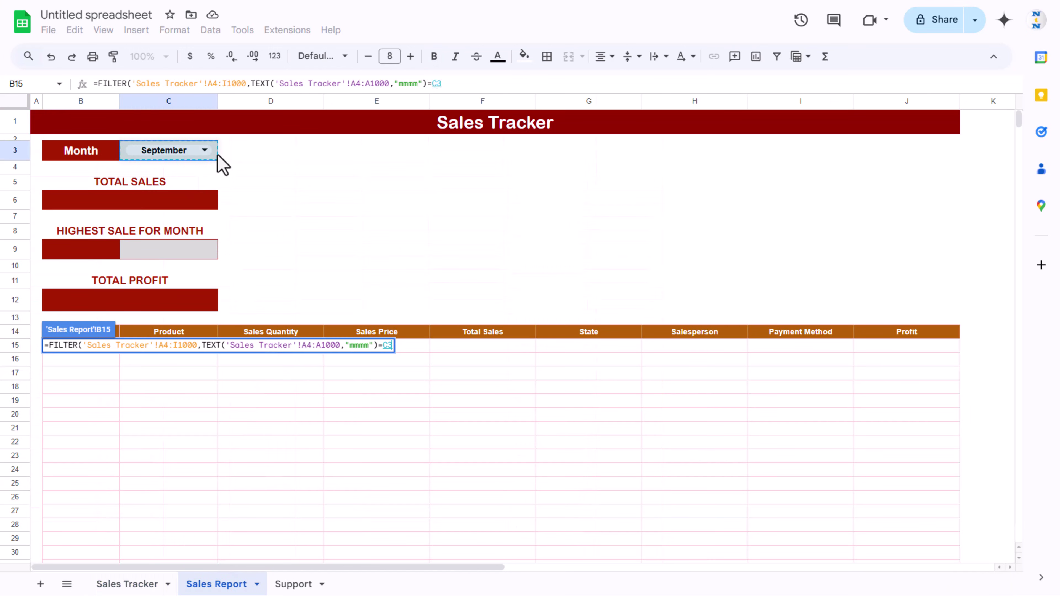
{"action": "key", "text": "Return"}
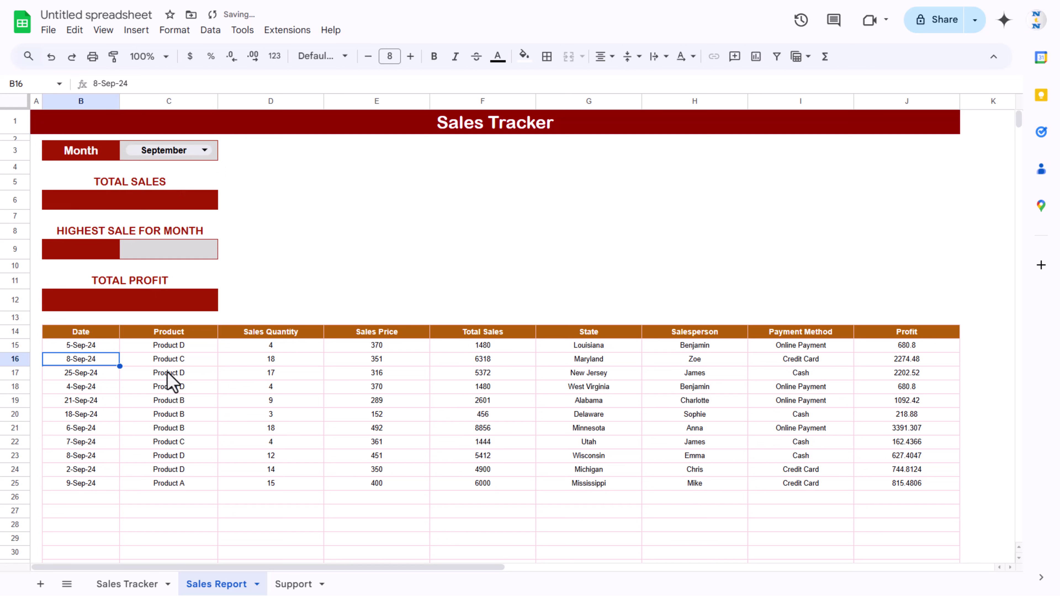
Switch the Month selection to January and review the filtered rows in the report table
{"action": "left_click", "coordinate": [106, 344]}
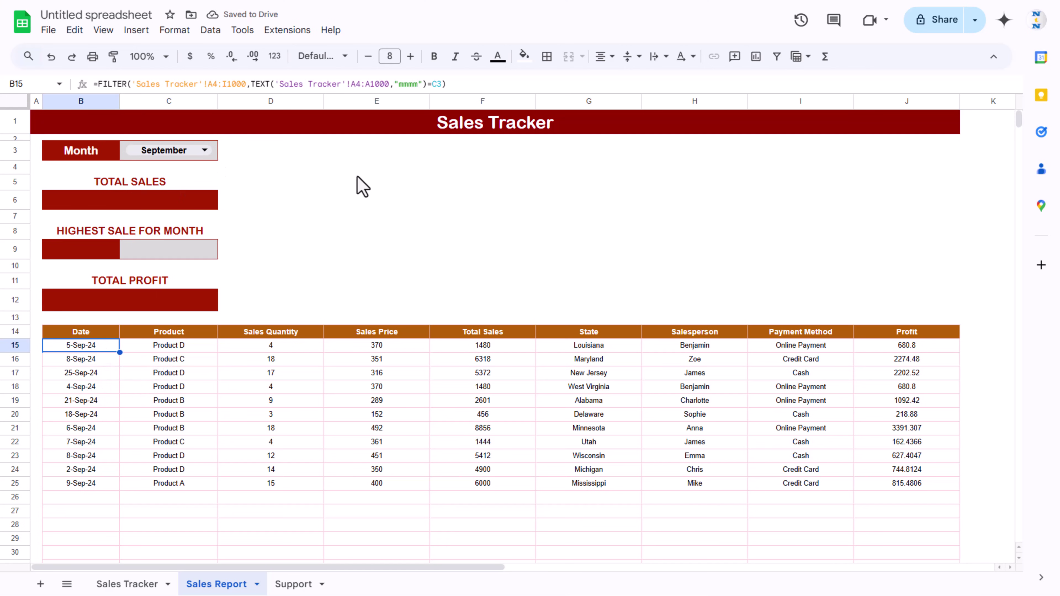
{"action": "left_click", "coordinate": [205, 152]}
{"action": "left_click", "coordinate": [161, 175]}
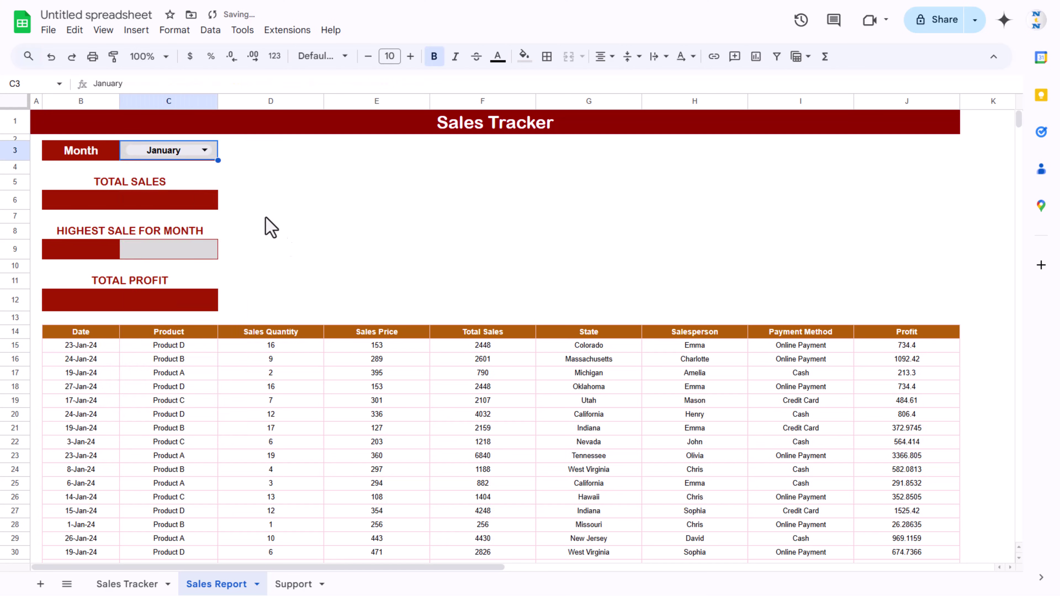
{"action": "left_click", "coordinate": [113, 347]}
{"action": "scroll", "coordinate": [262, 347], "scroll_direction": "down", "scroll_amount": 3}
{"action": "scroll", "coordinate": [262, 346], "scroll_direction": "up", "scroll_amount": 2}
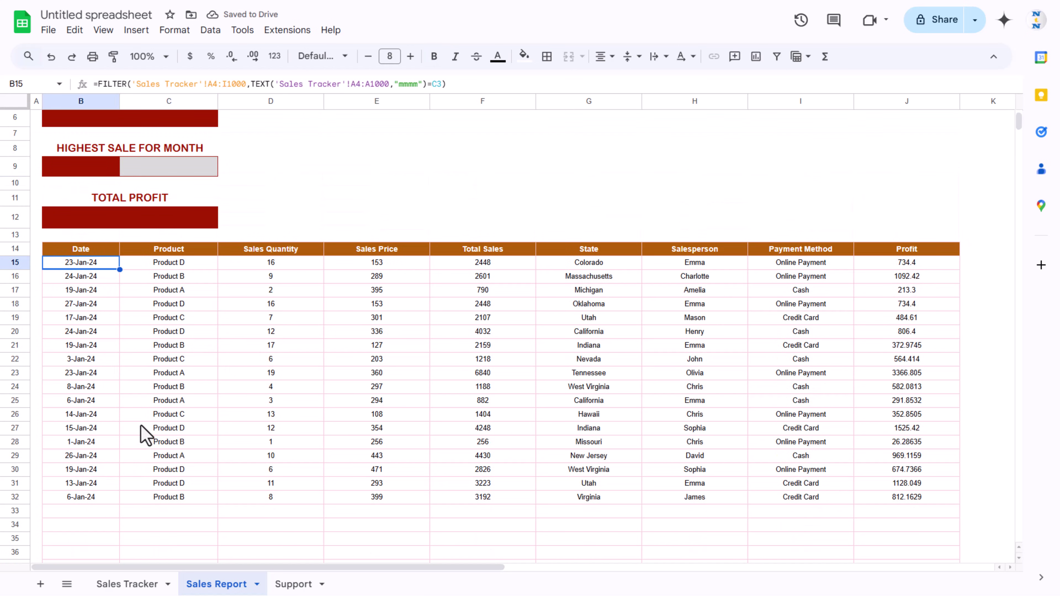
{"action": "scroll", "coordinate": [145, 436], "scroll_direction": "up", "scroll_amount": 2}
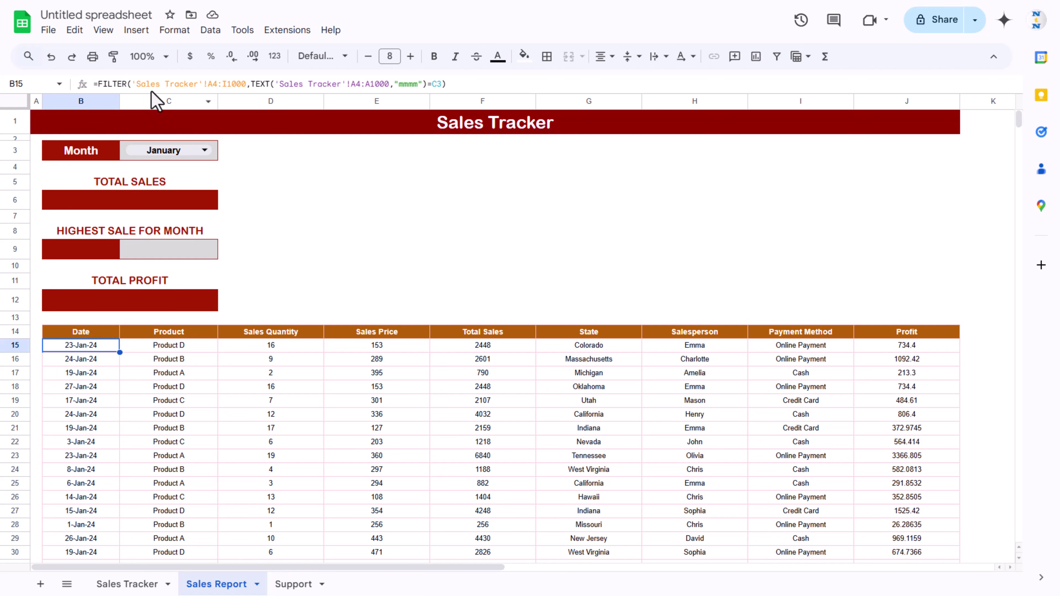
Wrap the B15 FILTER formula in SORT by column 1 with ascending TRUE, and check the date order
{"action": "left_click", "coordinate": [99, 85]}
{"action": "type", "text": "SORT("}
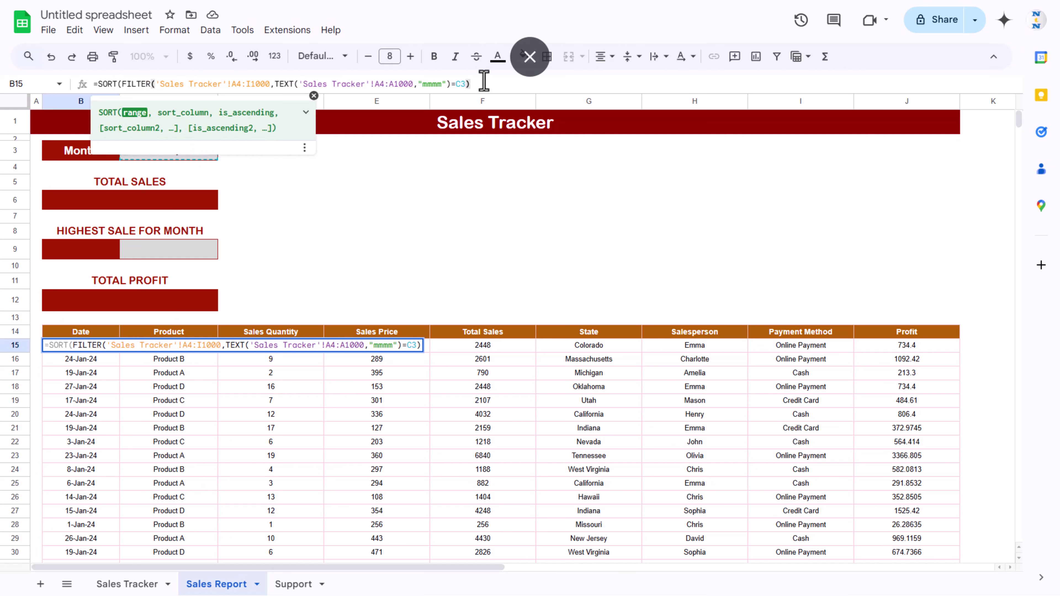
{"action": "type", "text": ",1"}
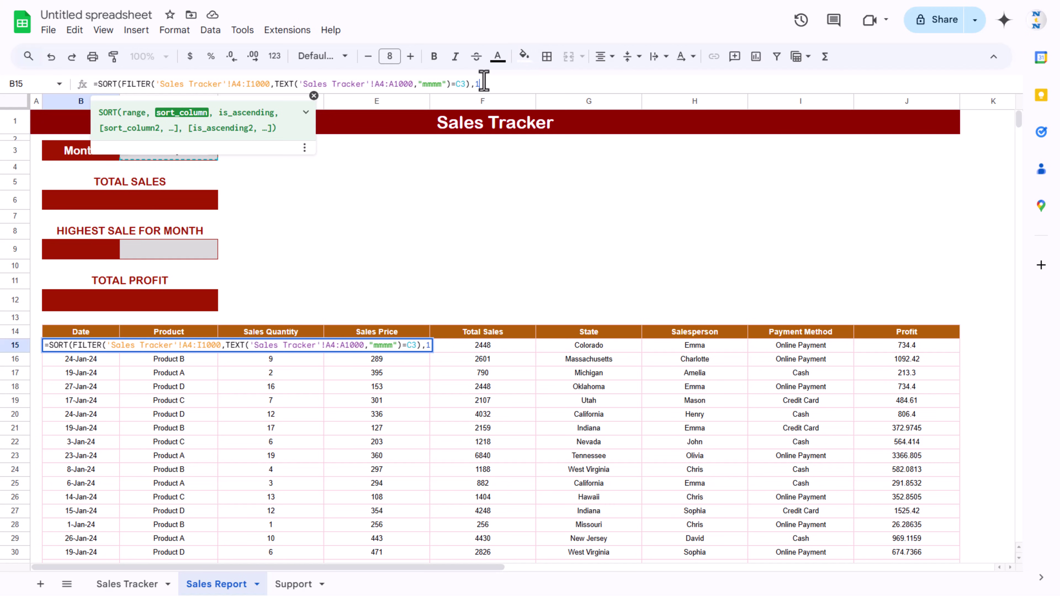
{"action": "type", "text": ",TRUE"}
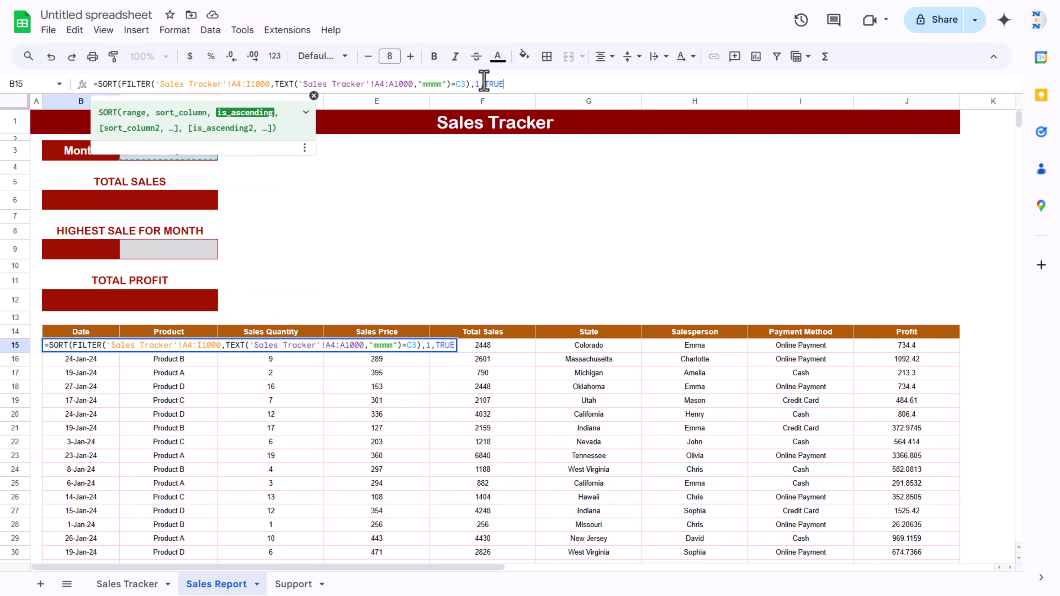
{"action": "type", "text": ")"}
{"action": "key", "text": "Return"}
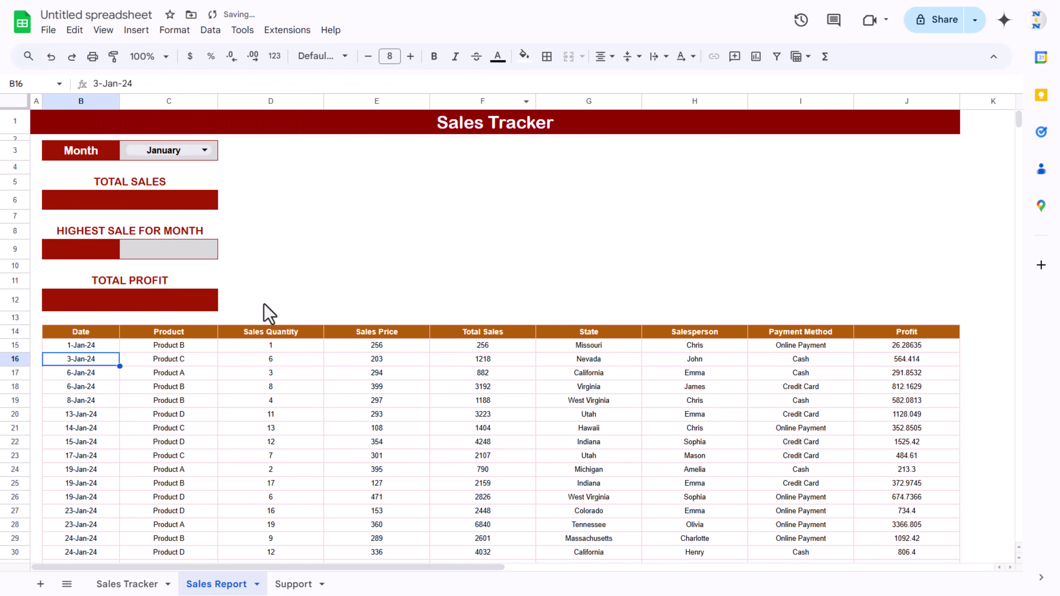
{"action": "left_click", "coordinate": [104, 347]}
{"action": "scroll", "coordinate": [130, 371], "scroll_direction": "down", "scroll_amount": 2}
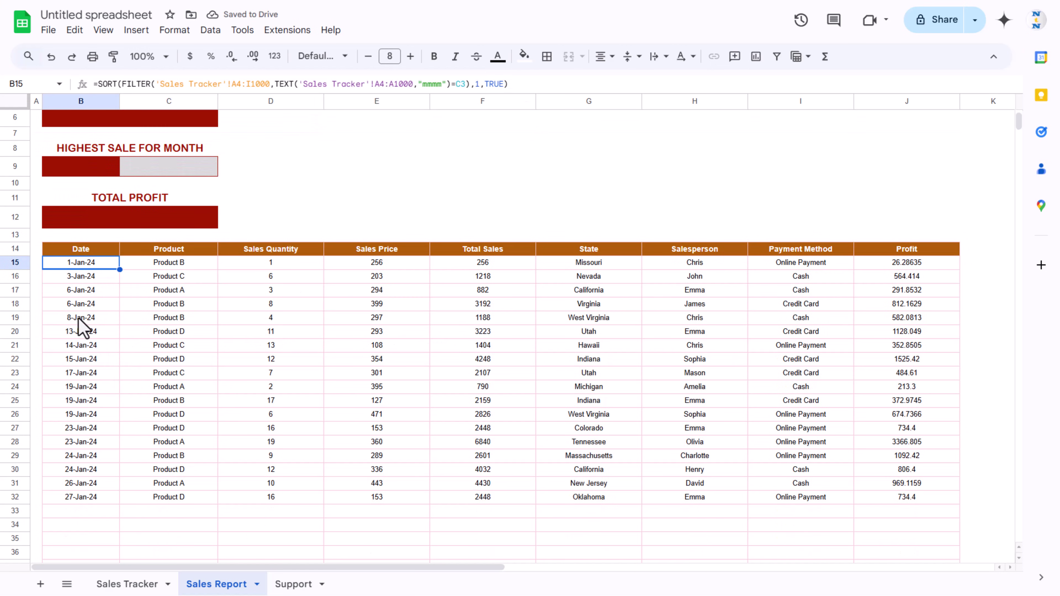
{"action": "scroll", "coordinate": [272, 382], "scroll_direction": "up", "scroll_amount": 2}
{"action": "left_click", "coordinate": [250, 216]}
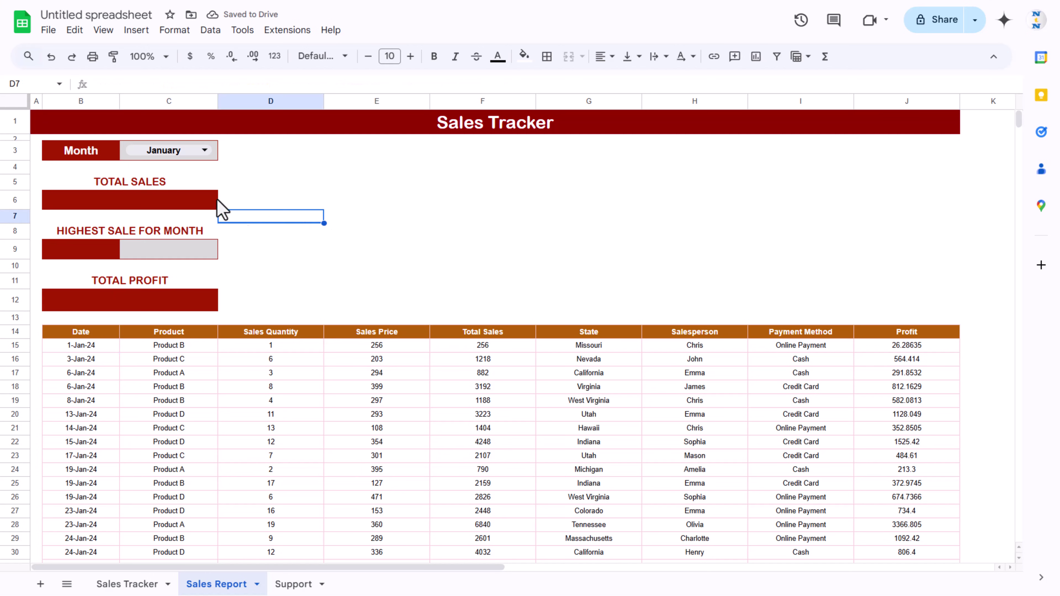
Enter =SUM(F15:F1000) in the merged TOTAL SALES cell to add up the Total Sales column
{"action": "left_click", "coordinate": [158, 201]}
{"action": "type", "text": "=SUM("}
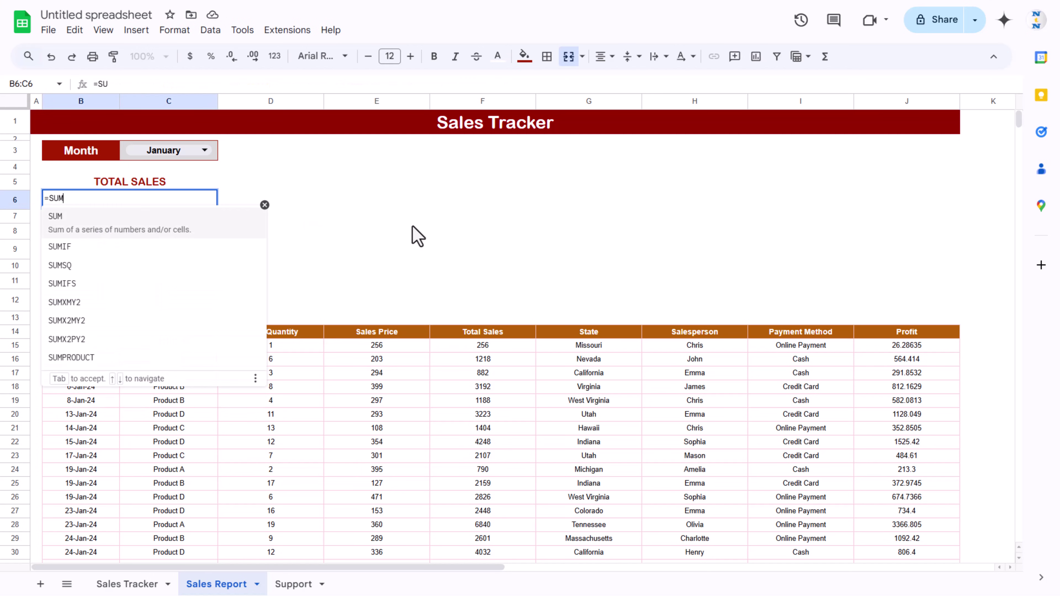
{"action": "left_click", "coordinate": [485, 347]}
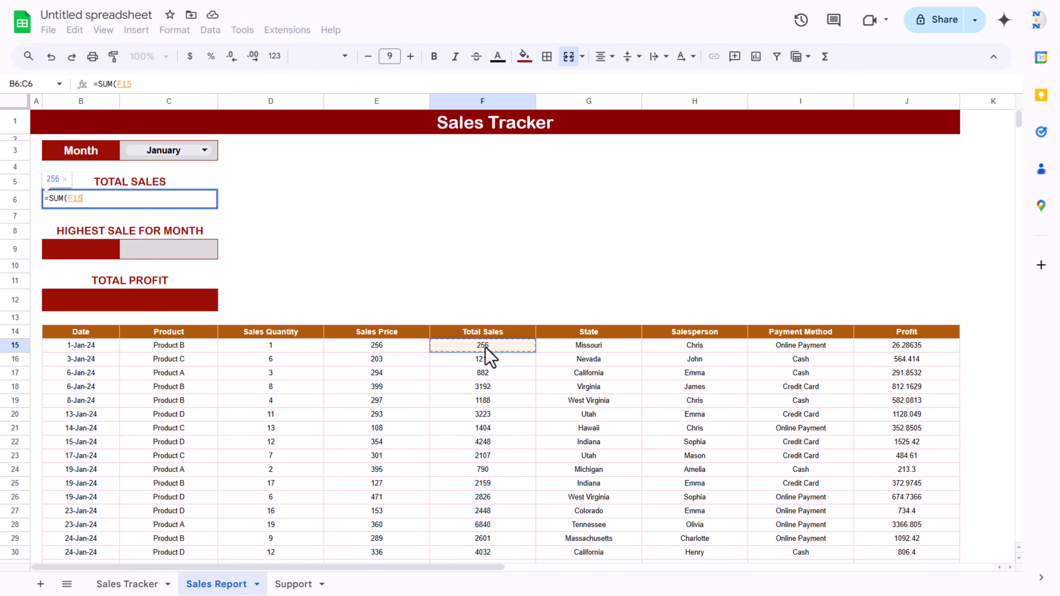
{"action": "key", "text": "ctrl+shift+Down"}
{"action": "key", "text": "ctrl+shift+Down"}
{"action": "key", "text": "Return"}
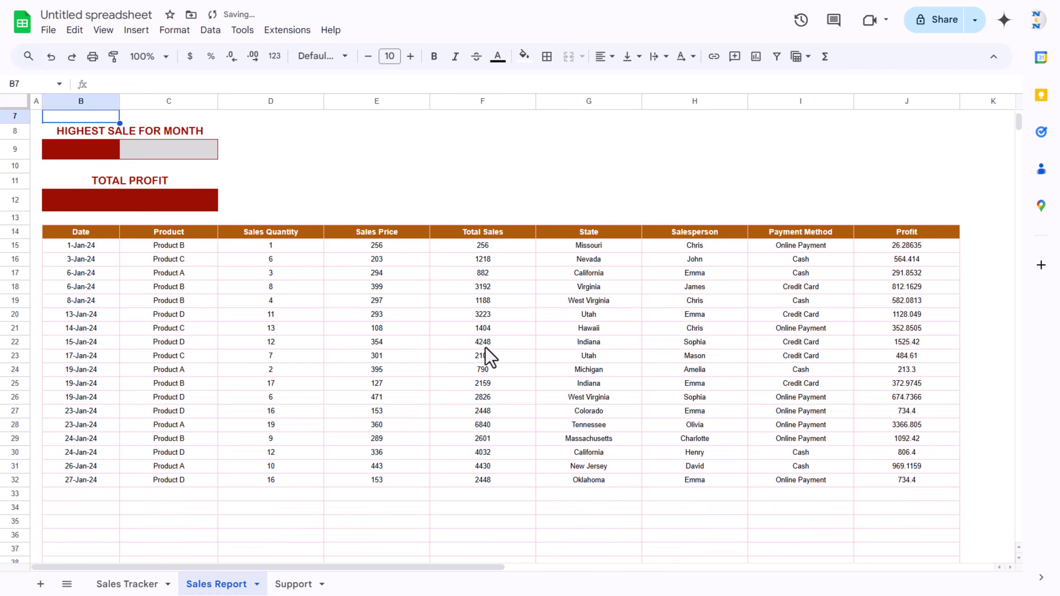
{"action": "scroll", "coordinate": [488, 357], "scroll_direction": "up", "scroll_amount": 2}
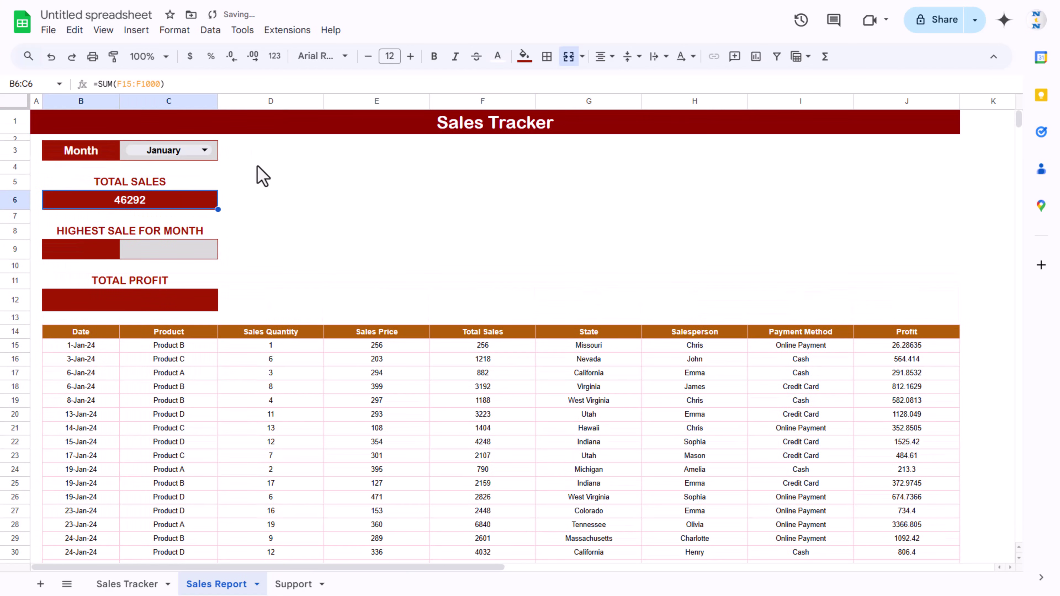
Format the TOTAL SALES value as a number with thousands separators and no decimal places
{"action": "left_click", "coordinate": [276, 58]}
{"action": "left_click", "coordinate": [393, 136]}
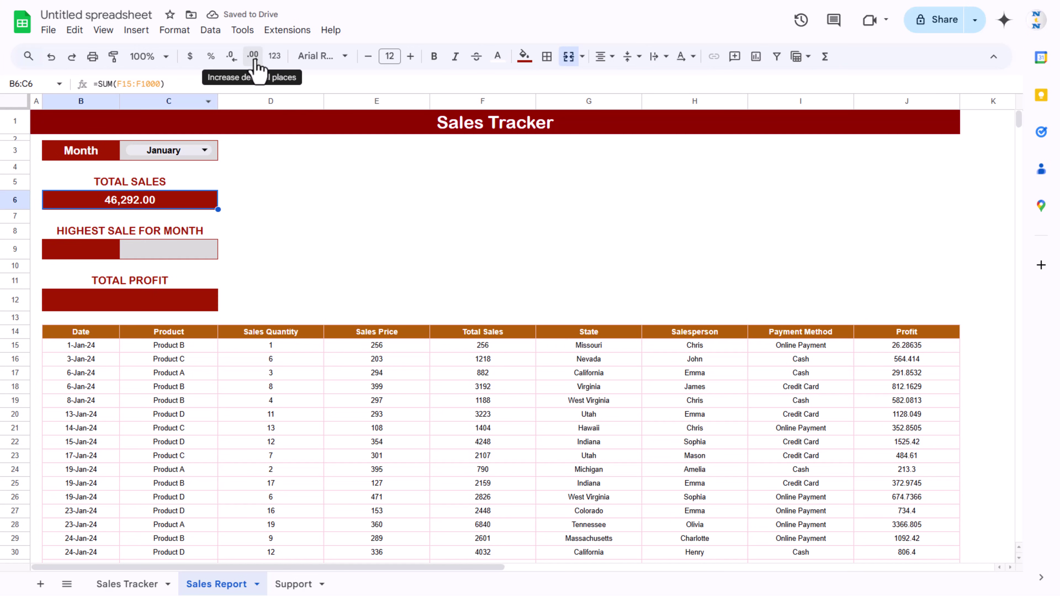
{"action": "left_click", "coordinate": [232, 57]}
{"action": "left_click", "coordinate": [231, 57]}
Enter a MAX formula in B9 under HIGHEST SALE FOR MONTH covering the Total Sales column from F15 down
{"action": "left_click", "coordinate": [117, 250]}
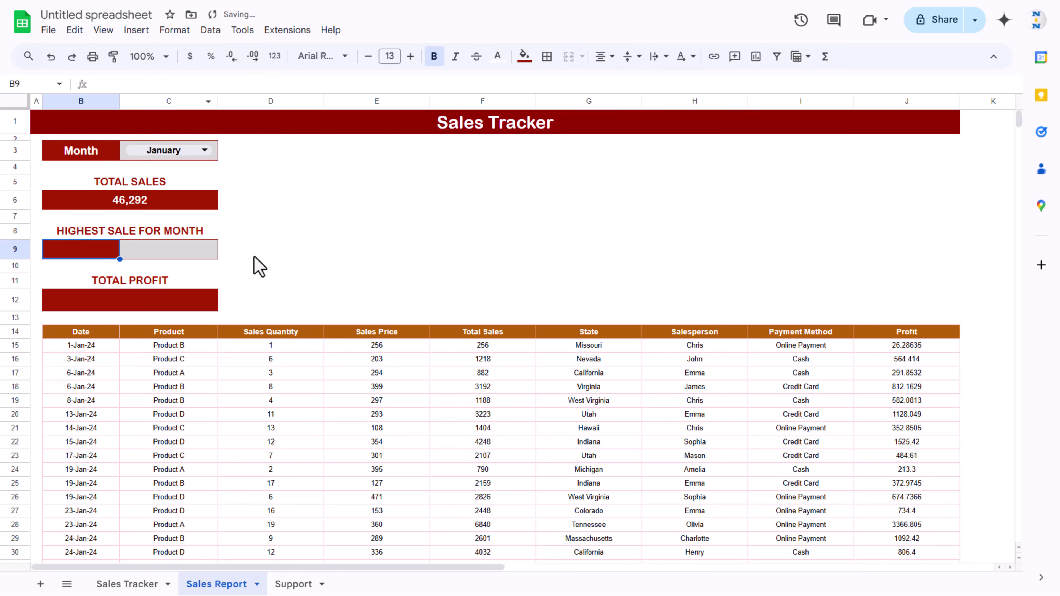
{"action": "type", "text": "=MAX("}
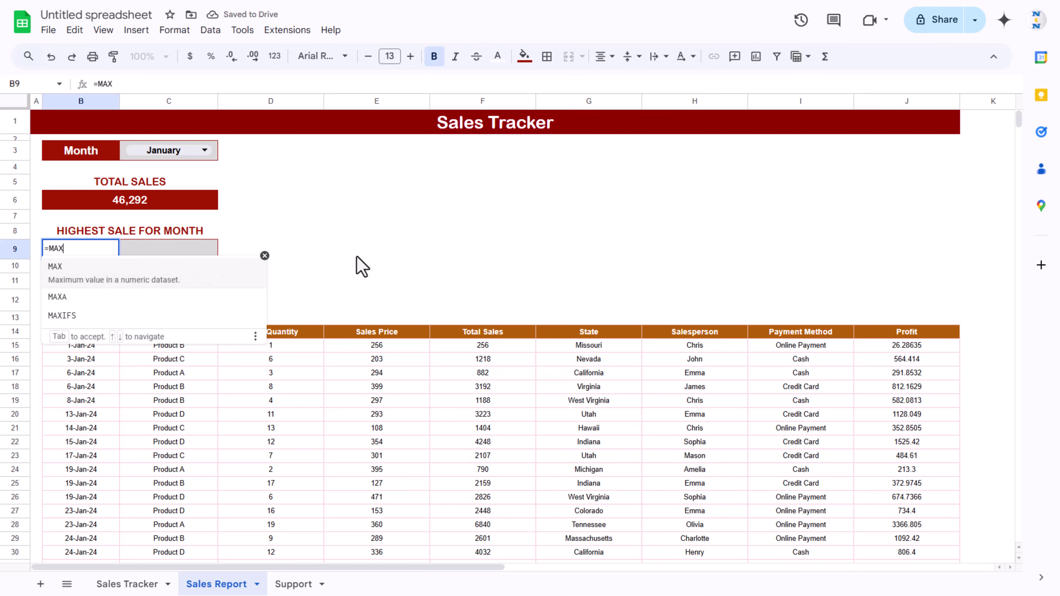
{"action": "left_click", "coordinate": [507, 348]}
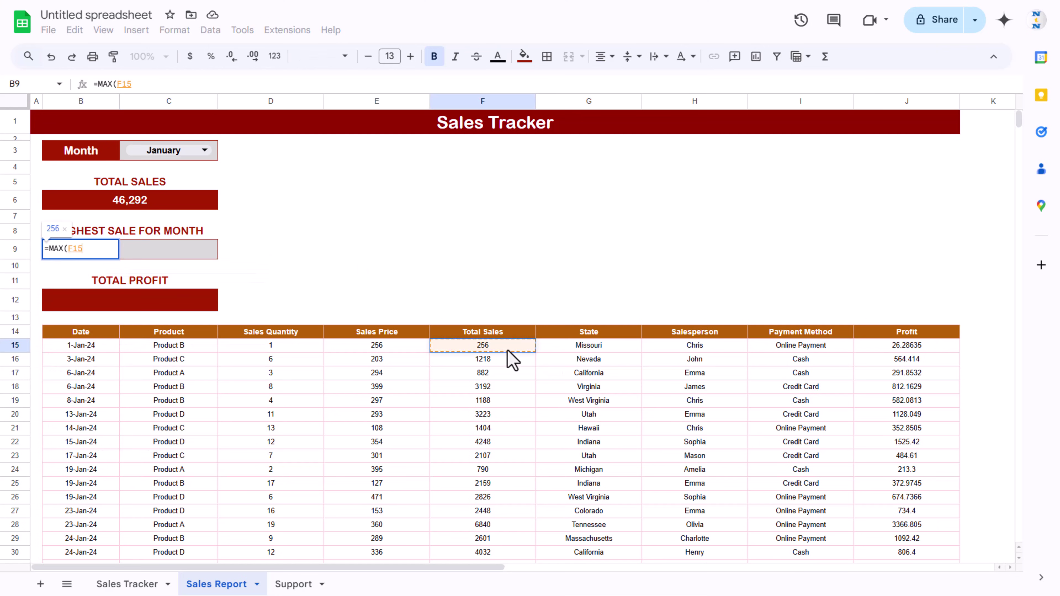
{"action": "key", "text": "ctrl+shift+Down"}
{"action": "key", "text": "Return"}
{"action": "key", "text": "Up"}
{"action": "key", "text": "Up"}
{"action": "key", "text": "Up"}
{"action": "key", "text": "Up"}
{"action": "key", "text": "Up"}
{"action": "key", "text": "Up"}
{"action": "key", "text": "Up"}
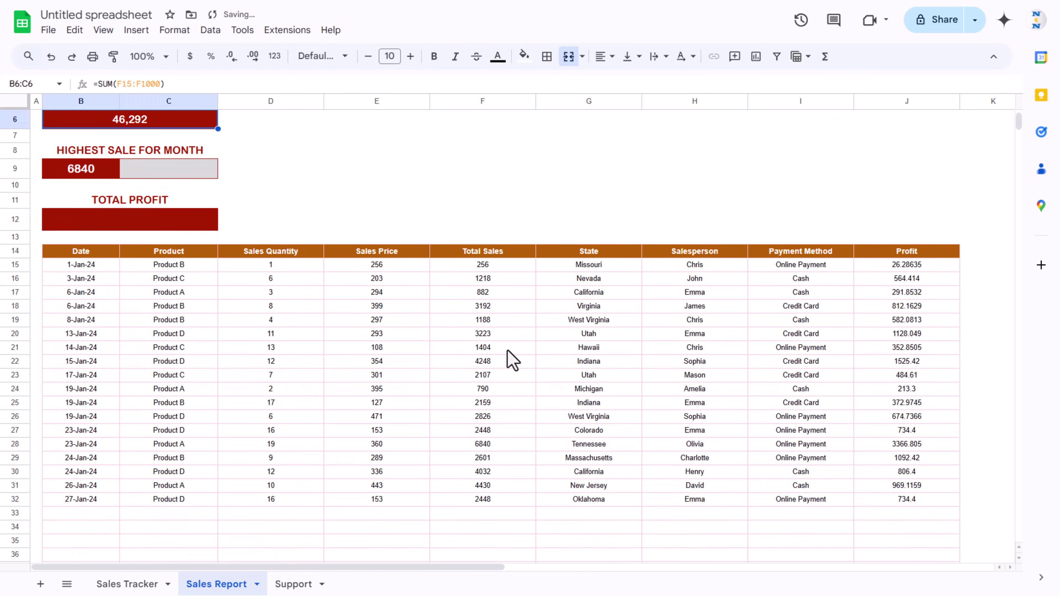
Enter =XLOOKUP(B9,F15:F1000,C15:C1000) in C9 to return the product with the highest sale, and check the formula
{"action": "left_click", "coordinate": [158, 256]}
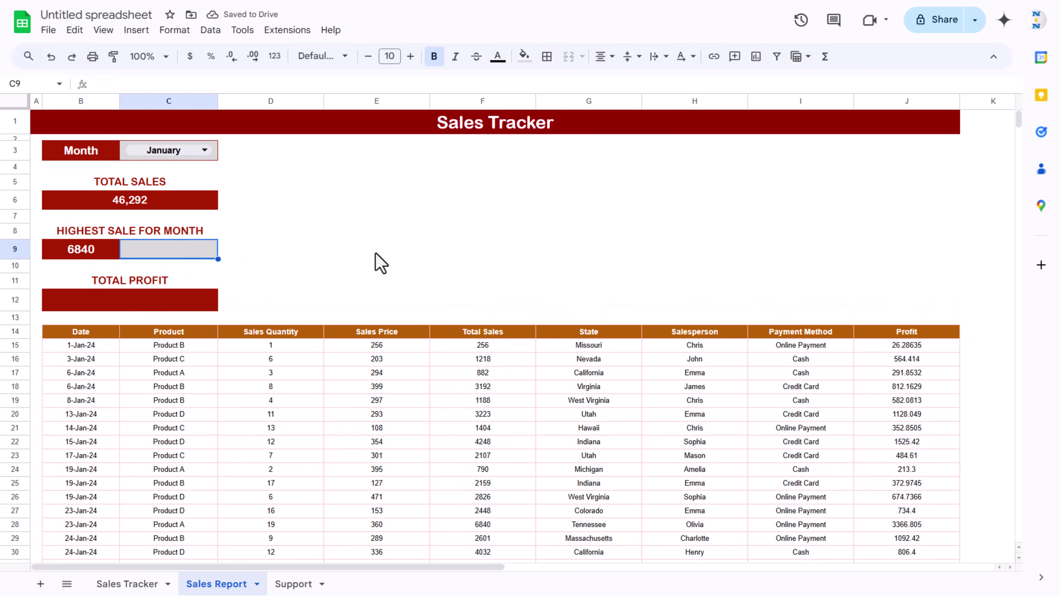
{"action": "type", "text": "=XL"}
{"action": "key", "text": "Tab"}
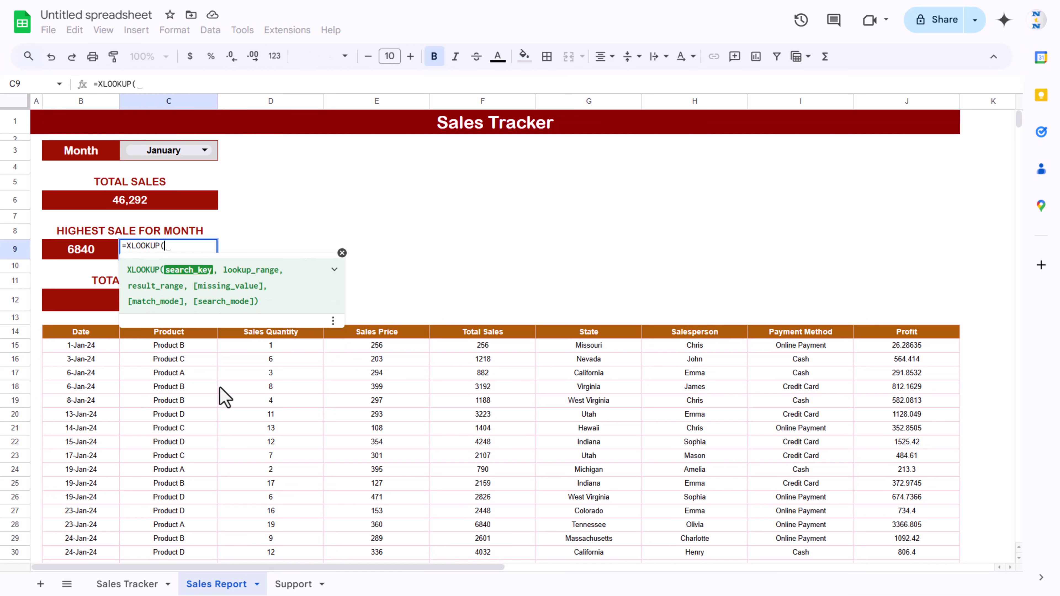
{"action": "left_click", "coordinate": [104, 253]}
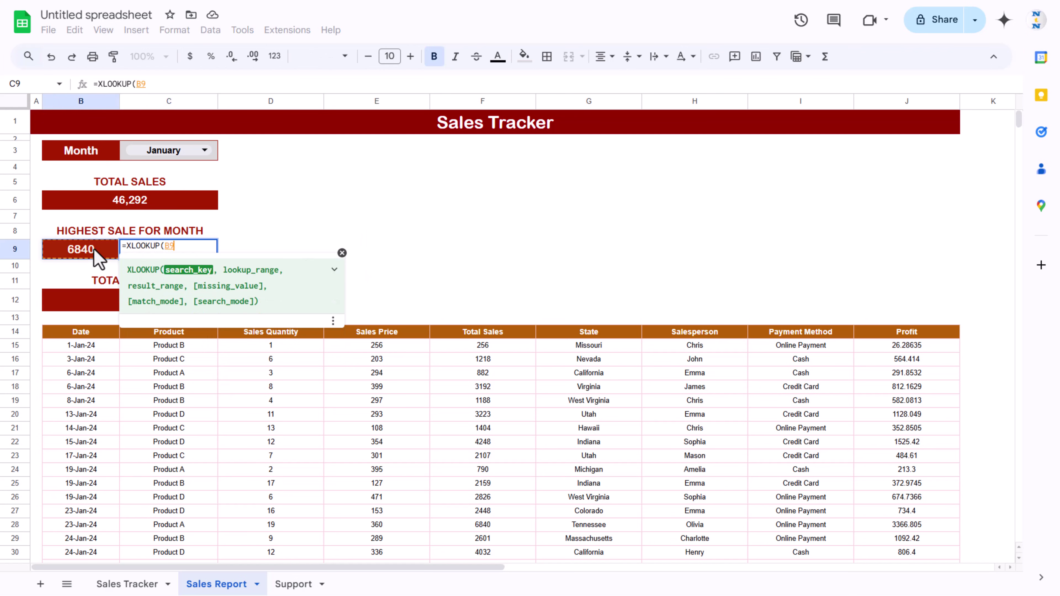
{"action": "type", "text": ","}
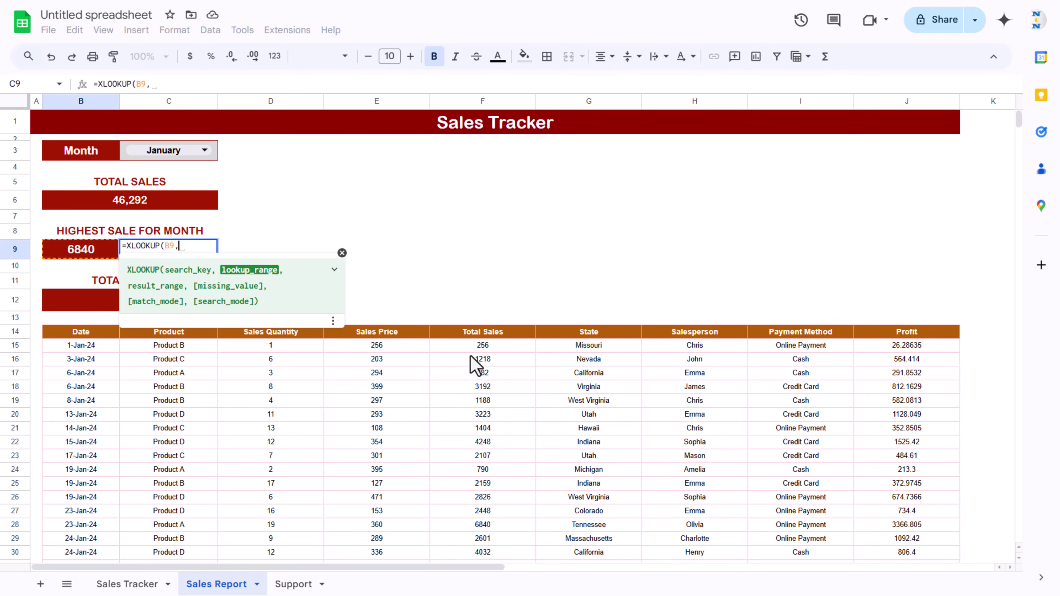
{"action": "left_click", "coordinate": [497, 345]}
{"action": "key", "text": "ctrl+shift+Down"}
{"action": "key", "text": "ctrl+shift+Down"}
{"action": "type", "text": ","}
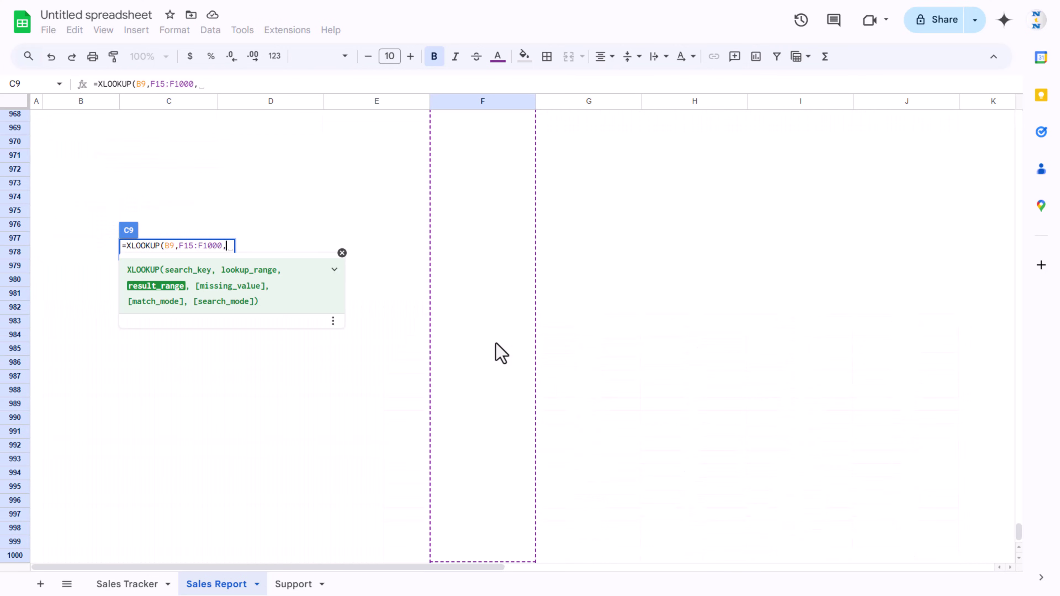
{"action": "left_click_drag", "start_coordinate": [1019, 527], "coordinate": [1019, 121]}
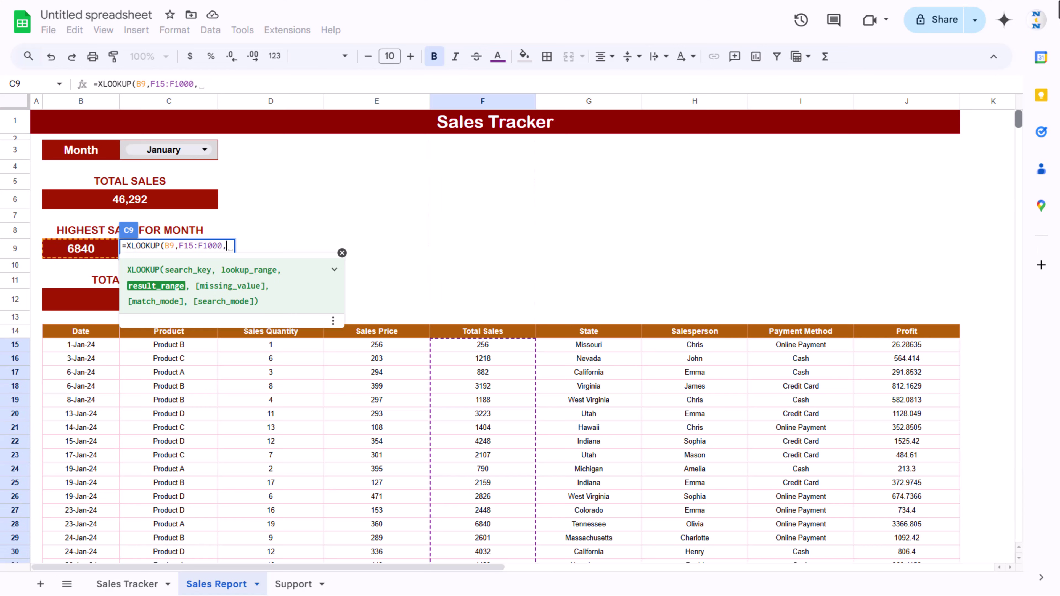
{"action": "left_click", "coordinate": [185, 344]}
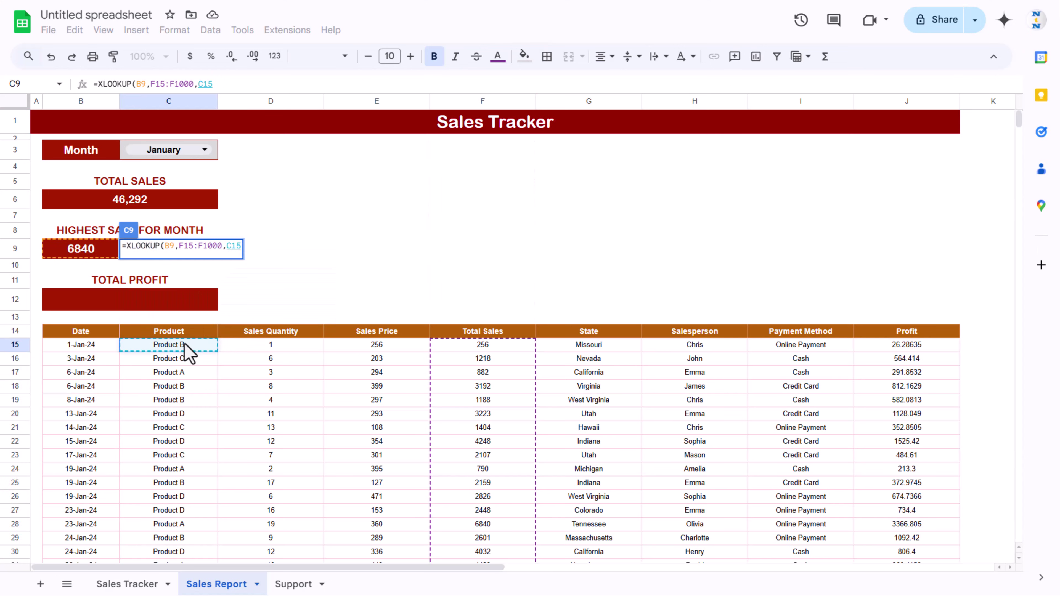
{"action": "key", "text": "ctrl+shift+Down"}
{"action": "key", "text": "ctrl+shift+Down"}
{"action": "key", "text": "Return"}
{"action": "key", "text": "Up"}
{"action": "key", "text": "Up"}
{"action": "key", "text": "Up"}
{"action": "key", "text": "Up"}
{"action": "key", "text": "Up"}
{"action": "key", "text": "Up"}
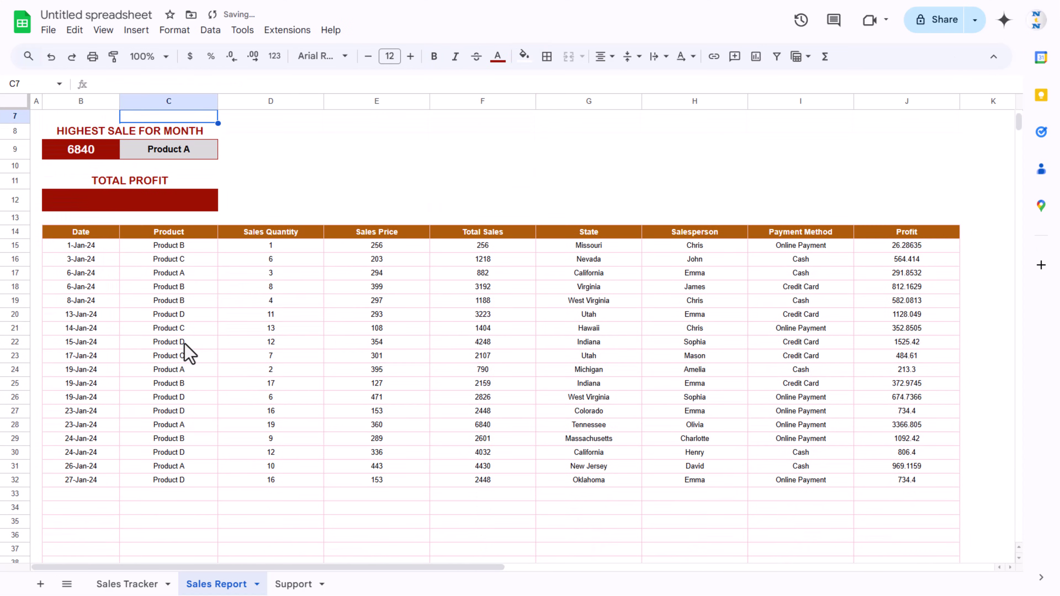
{"action": "scroll", "coordinate": [198, 349], "scroll_direction": "up", "scroll_amount": 1}
{"action": "key", "text": "Down"}
{"action": "key", "text": "Down"}
{"action": "key", "text": "Down"}
{"action": "key", "text": "Down"}
{"action": "key", "text": "Down"}
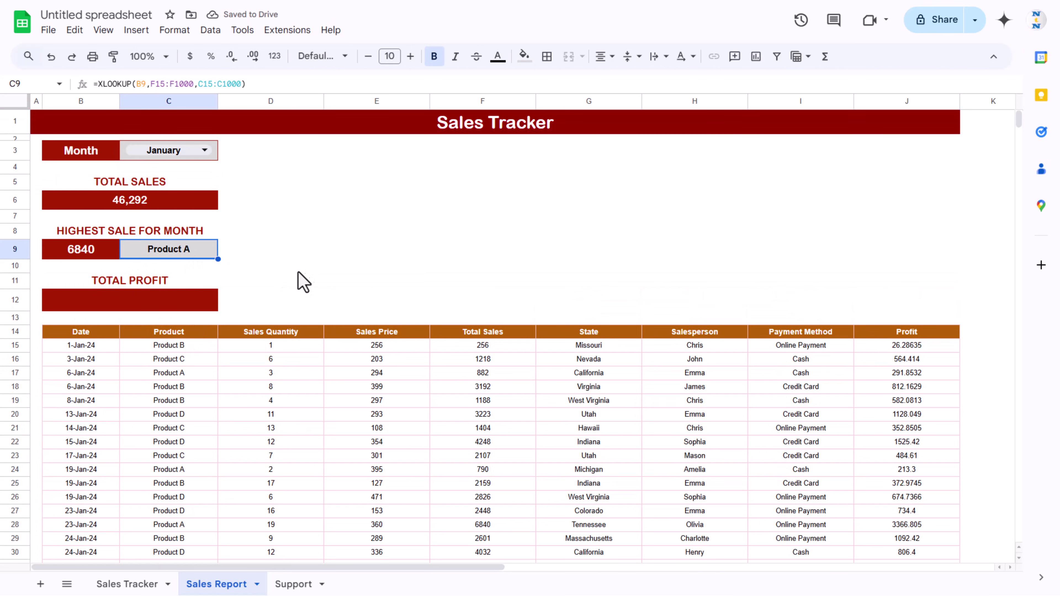
Enter =SUM(J15:J1000) in the merged TOTAL PROFIT cell to add up the Profit column
{"action": "left_click", "coordinate": [150, 301]}
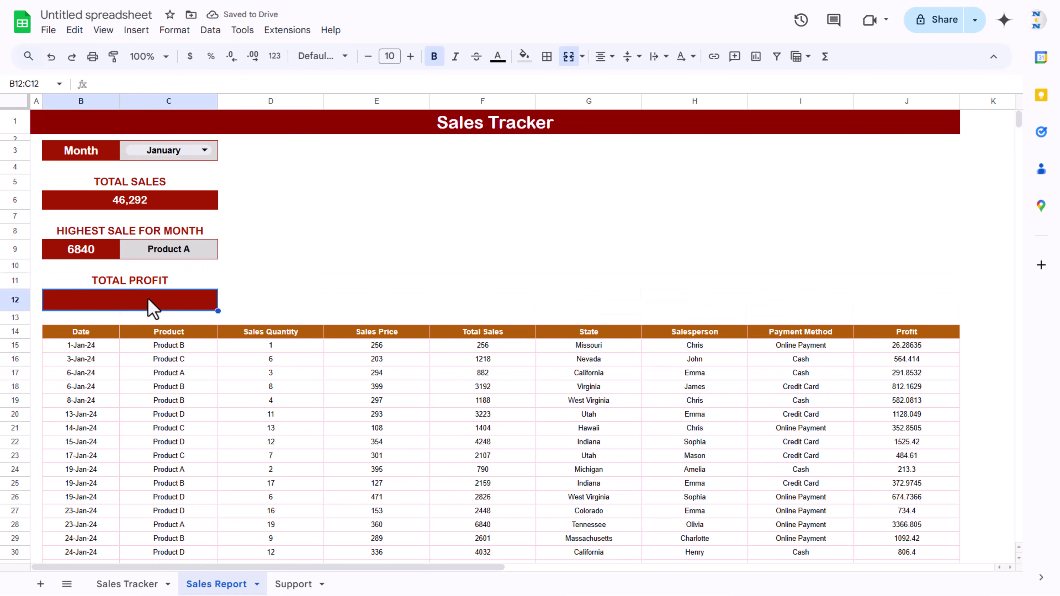
{"action": "type", "text": "=SUM("}
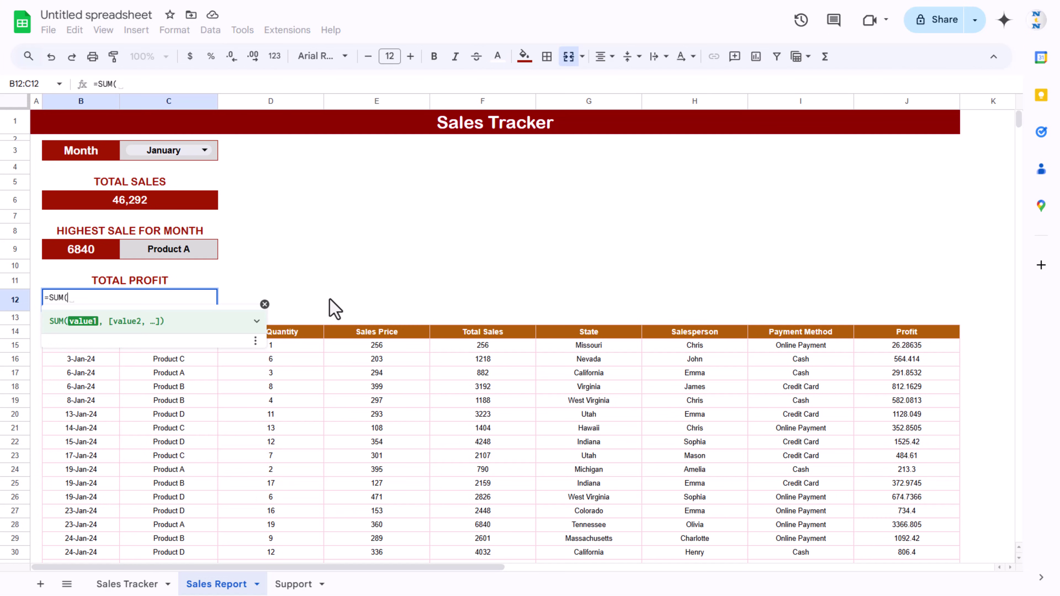
{"action": "left_click", "coordinate": [882, 347]}
{"action": "key", "text": "ctrl+shift+Down"}
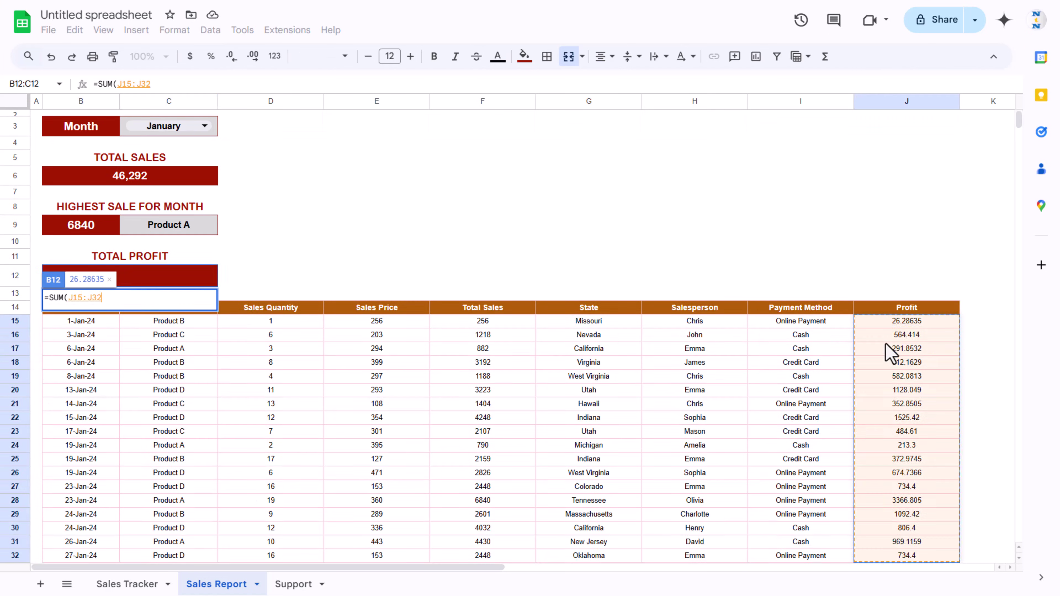
{"action": "key", "text": "Return"}
{"action": "key", "text": "Up"}
{"action": "key", "text": "Up"}
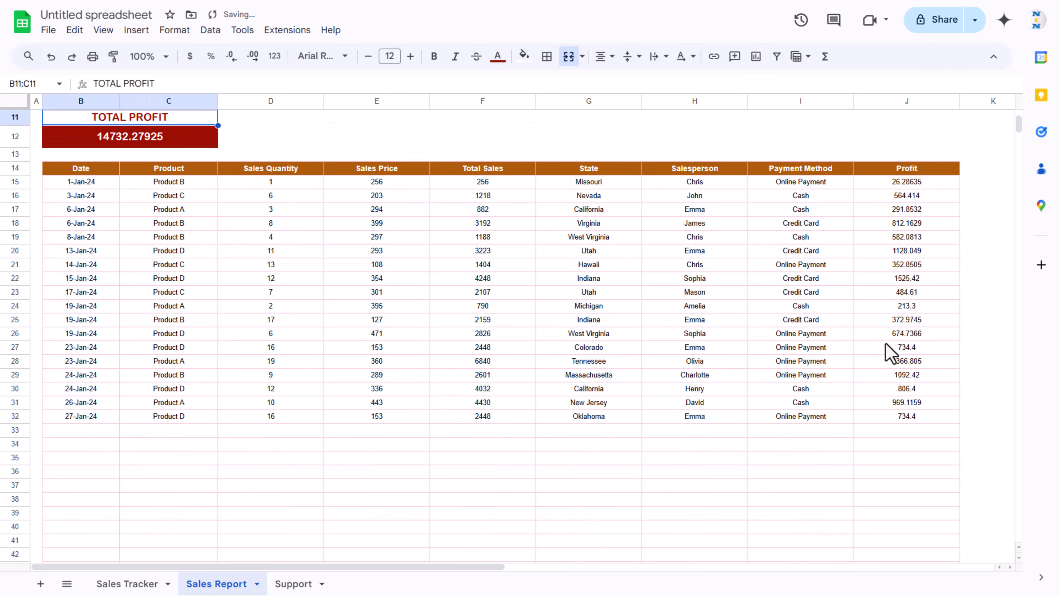
{"action": "scroll", "coordinate": [887, 350], "scroll_direction": "up", "scroll_amount": 3}
{"action": "left_click", "coordinate": [186, 308]}
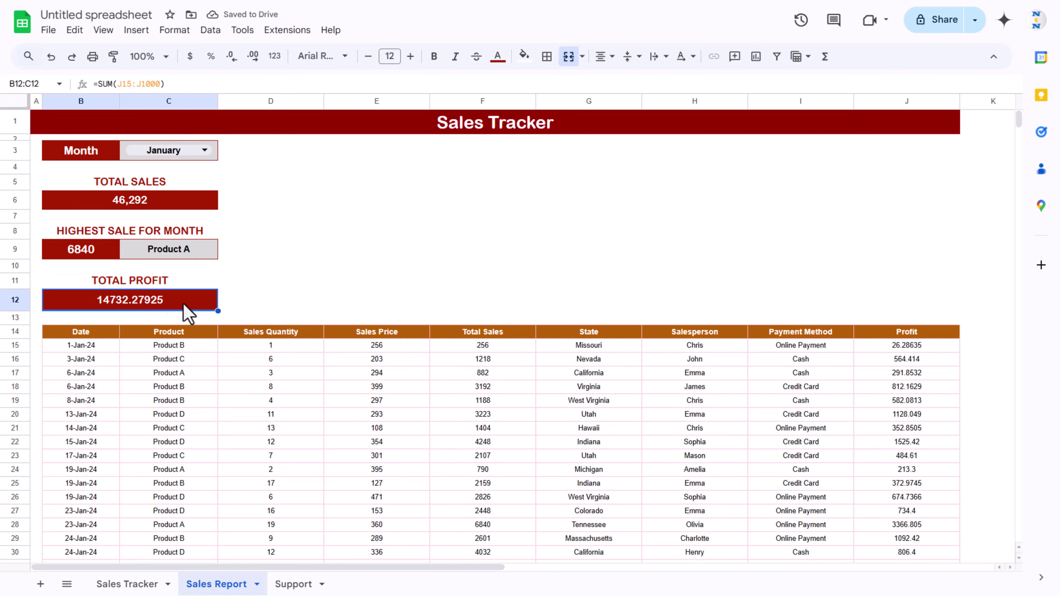
Copy the number formatting of the TOTAL SALES value onto the TOTAL PROFIT value
{"action": "left_click", "coordinate": [154, 207]}
{"action": "left_click", "coordinate": [113, 56]}
{"action": "left_click", "coordinate": [111, 301]}
{"action": "left_click", "coordinate": [333, 266]}
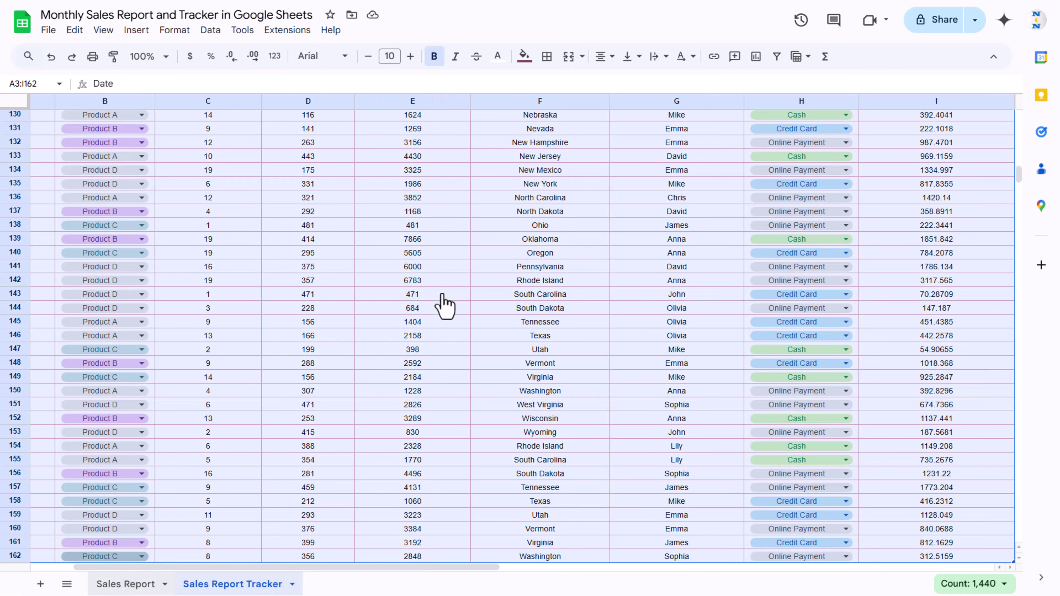
Insert a chart on the Sales Report sheet and fit it beside the summary boxes, across columns D and E in rows 3 to 7
{"action": "key", "text": "ctrl+shift+Page_Up"}
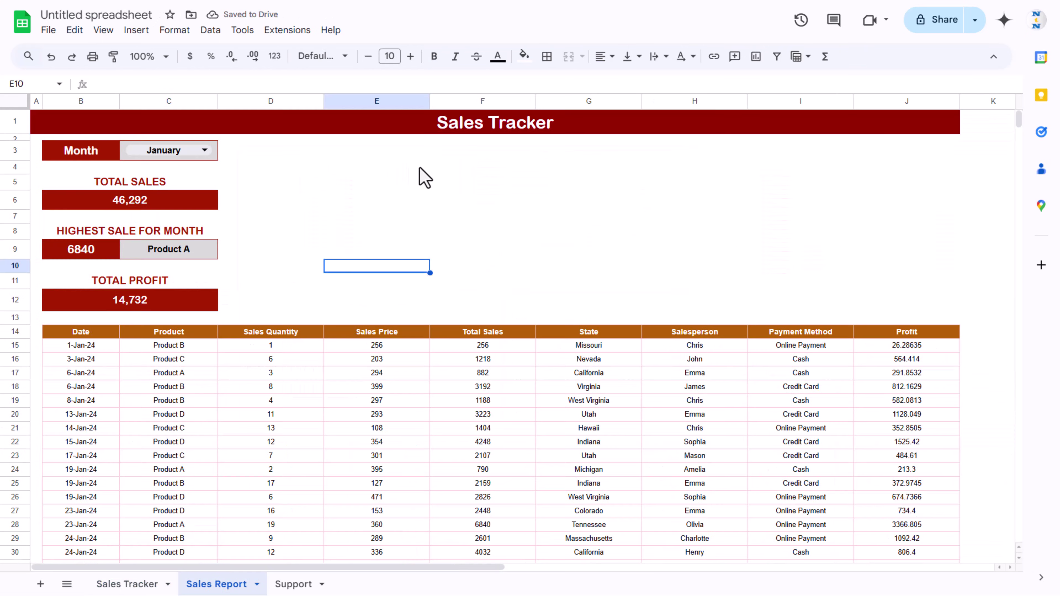
{"action": "left_click", "coordinate": [329, 170]}
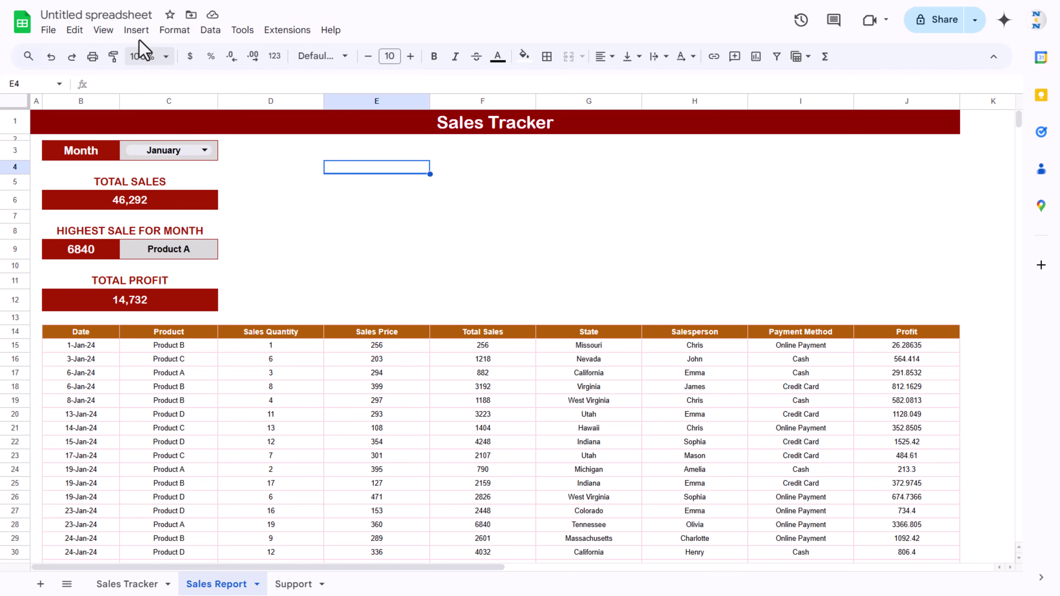
{"action": "left_click", "coordinate": [137, 31]}
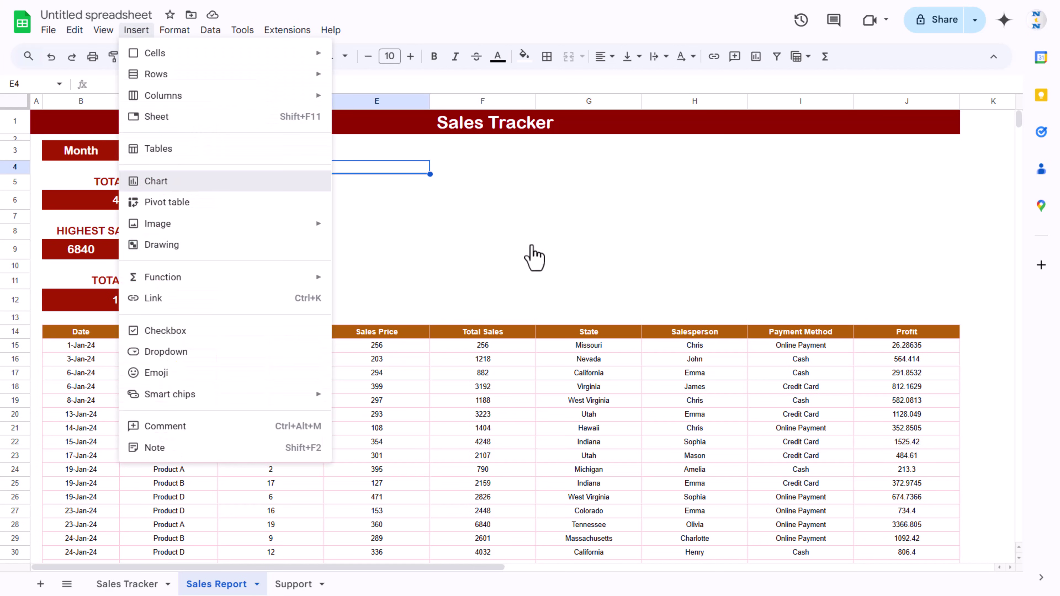
{"action": "key", "text": "Return"}
{"action": "left_click_drag", "start_coordinate": [676, 417], "coordinate": [457, 293]}
{"action": "left_click_drag", "start_coordinate": [374, 208], "coordinate": [317, 156]}
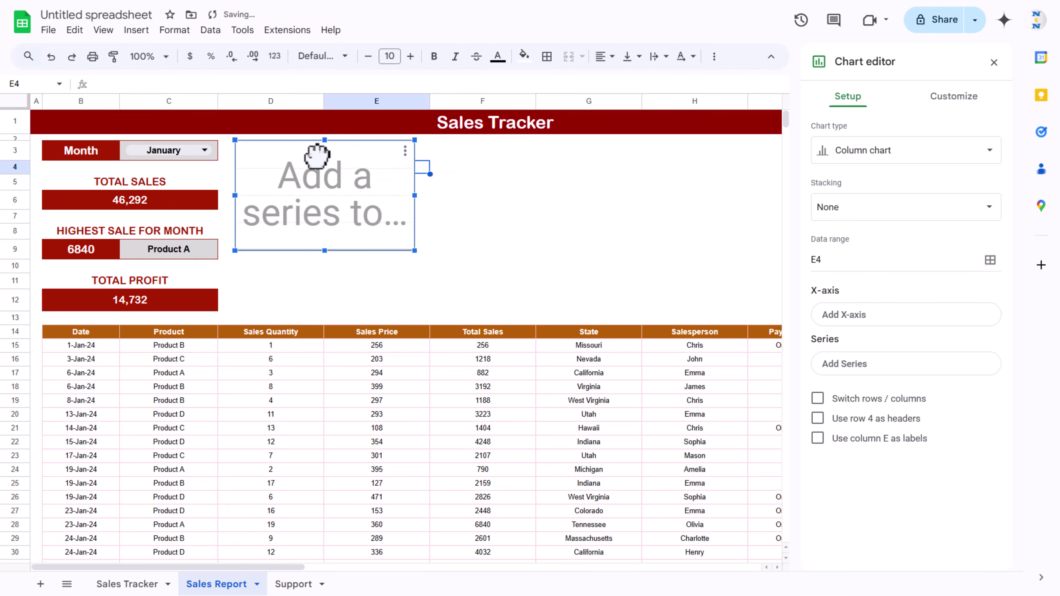
{"action": "left_click_drag", "start_coordinate": [414, 251], "coordinate": [423, 255]}
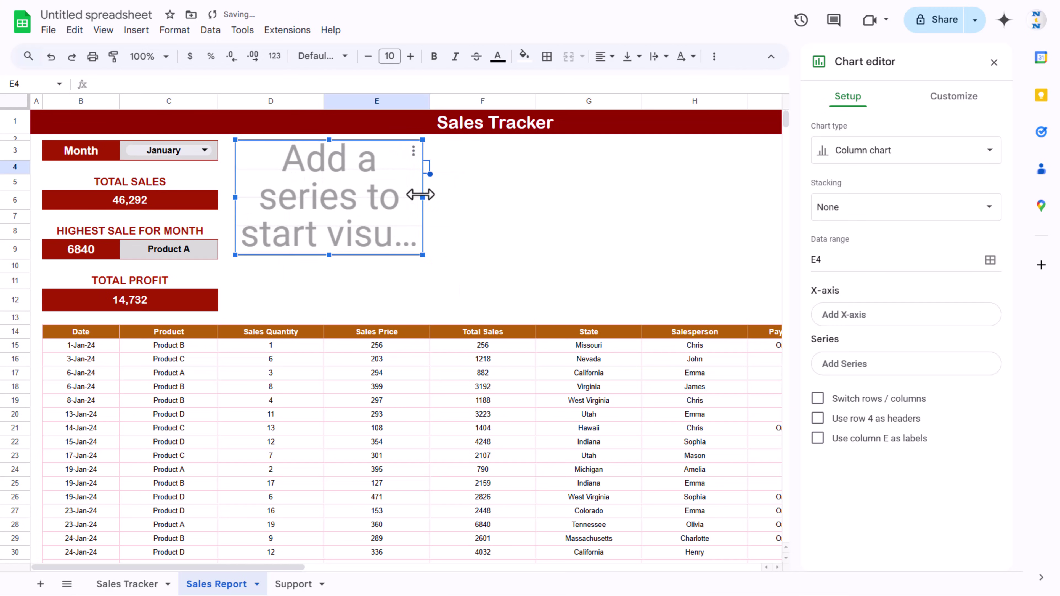
{"action": "left_click_drag", "start_coordinate": [422, 196], "coordinate": [430, 197]}
{"action": "left_click_drag", "start_coordinate": [332, 253], "coordinate": [336, 224]}
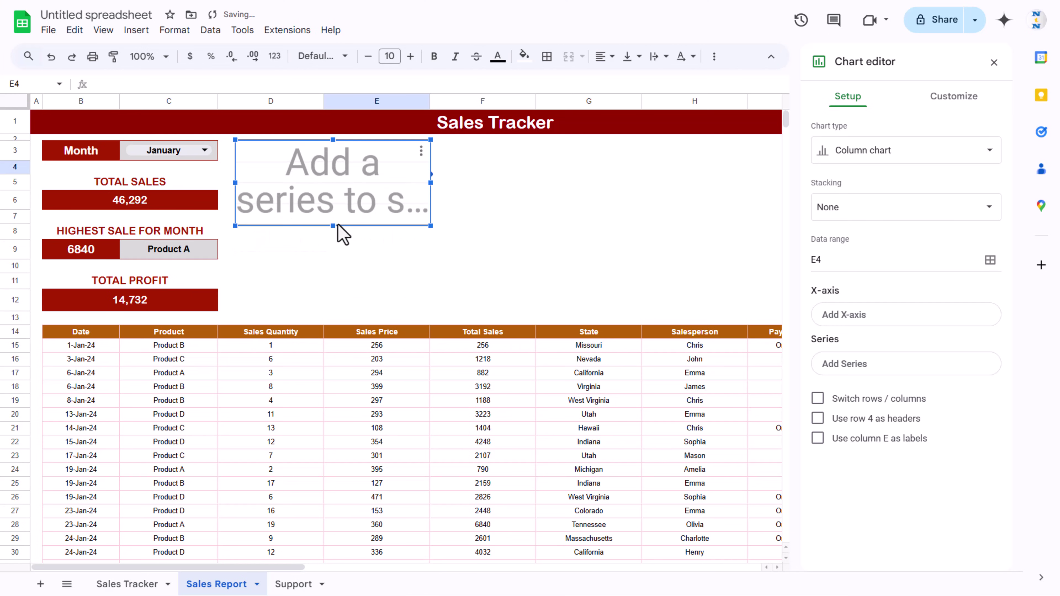
Change the new chart's type to Pie chart
{"action": "left_click", "coordinate": [882, 151]}
{"action": "scroll", "coordinate": [860, 403], "scroll_direction": "down", "scroll_amount": 4}
{"action": "left_click", "coordinate": [838, 334]}
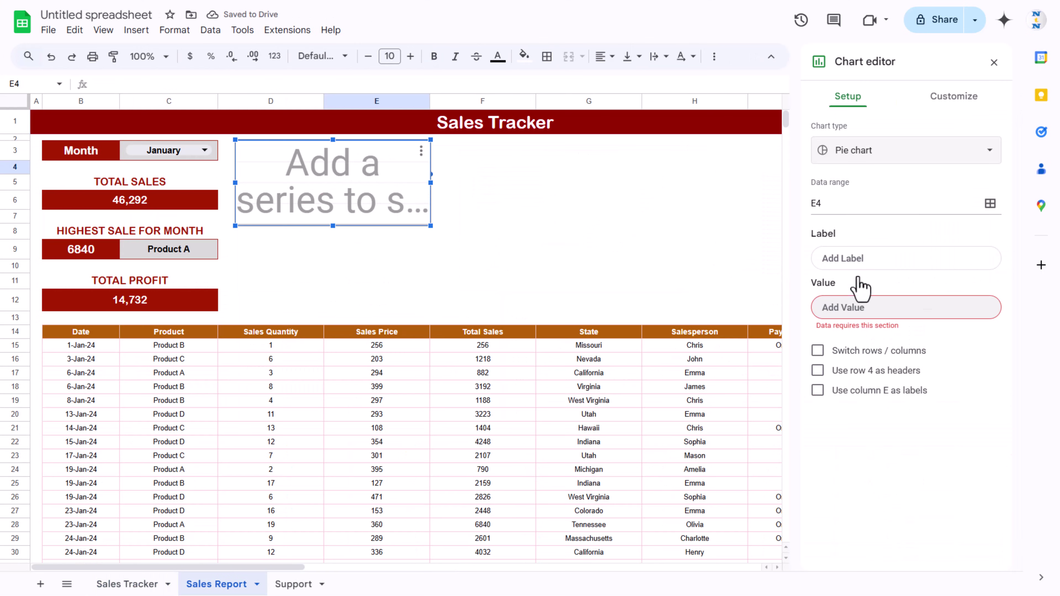
Set the pie chart's data ranges to I14:I1000 and F14:F1000, aggregating Total Sales by Payment Method with row 14 as headers
{"action": "left_click", "coordinate": [986, 207]}
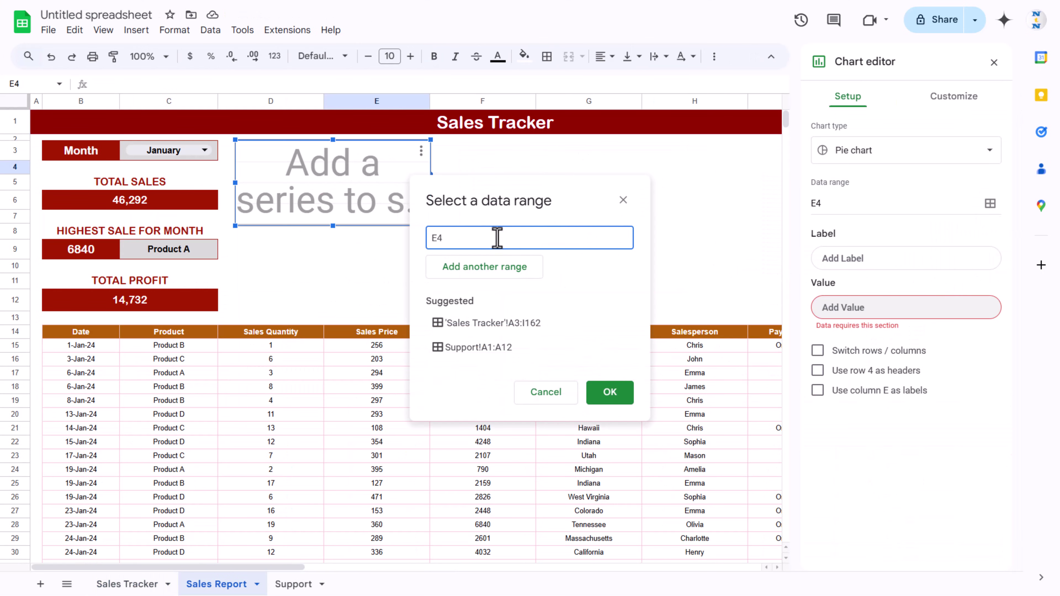
{"action": "left_click_drag", "start_coordinate": [524, 204], "coordinate": [319, 202]}
{"action": "left_click_drag", "start_coordinate": [279, 568], "coordinate": [369, 584]}
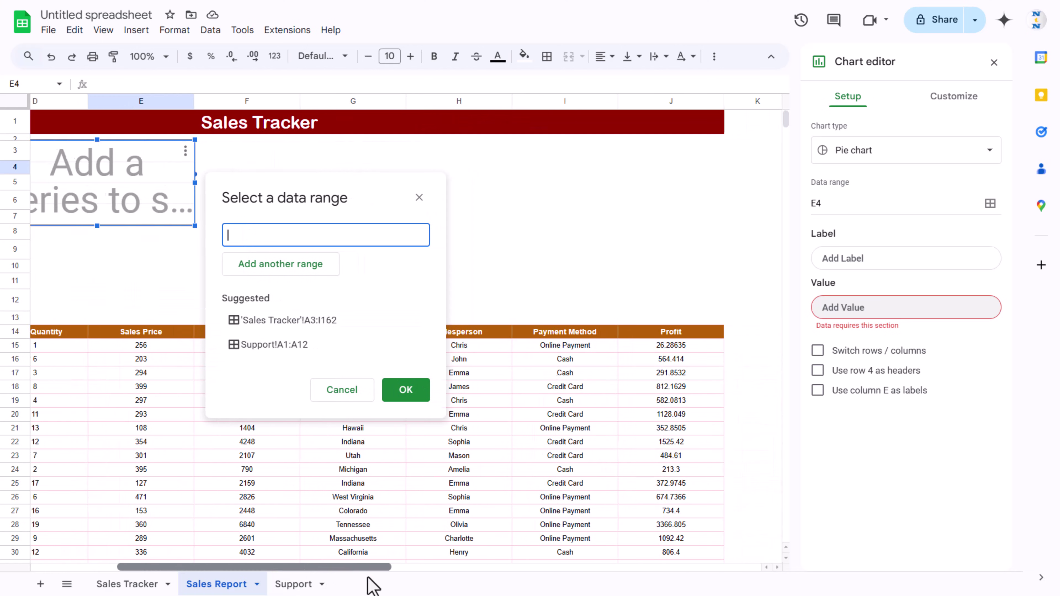
{"action": "left_click", "coordinate": [572, 333]}
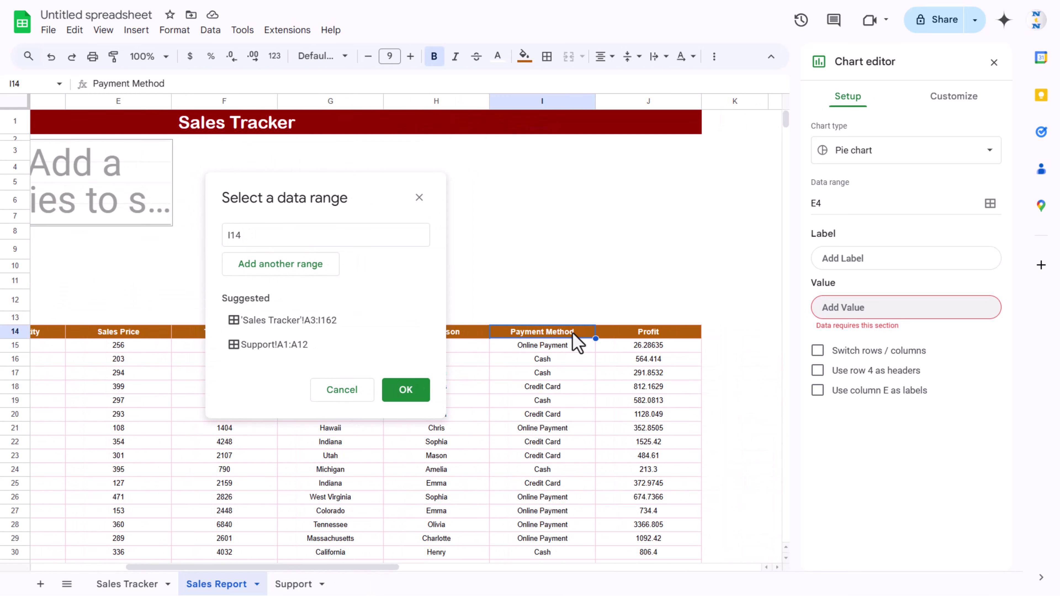
{"action": "key", "text": "ctrl+shift+Down"}
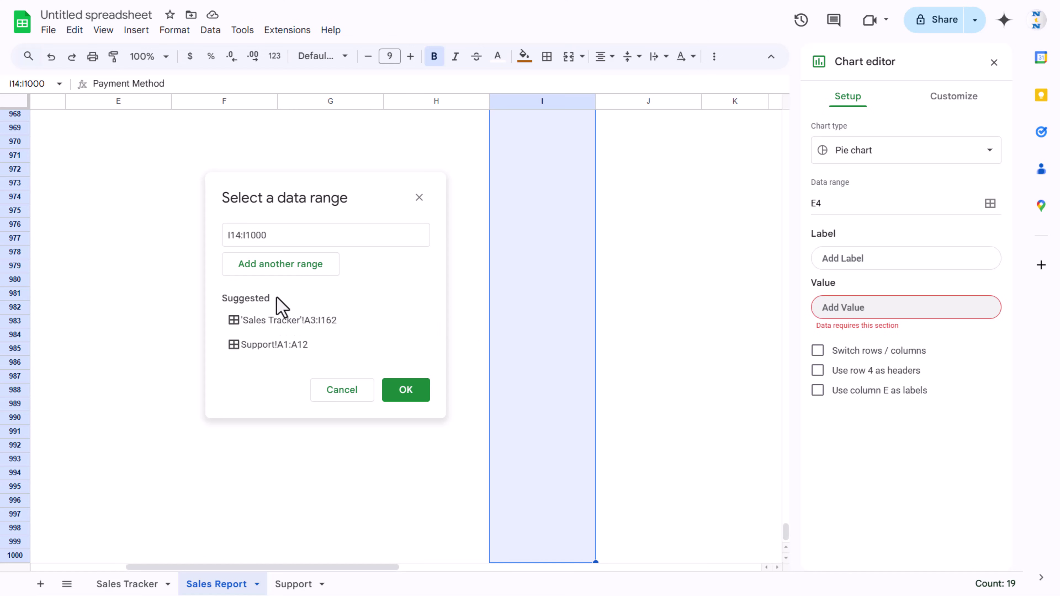
{"action": "left_click", "coordinate": [292, 265]}
{"action": "left_click_drag", "start_coordinate": [784, 537], "coordinate": [788, 116]}
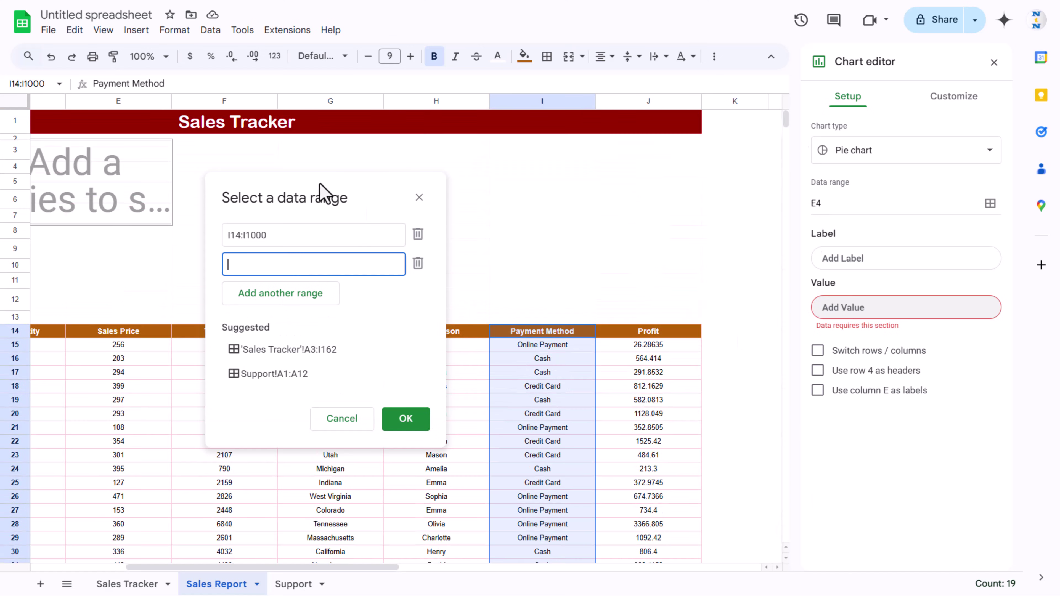
{"action": "left_click_drag", "start_coordinate": [320, 184], "coordinate": [565, 171]}
{"action": "left_click", "coordinate": [245, 332]}
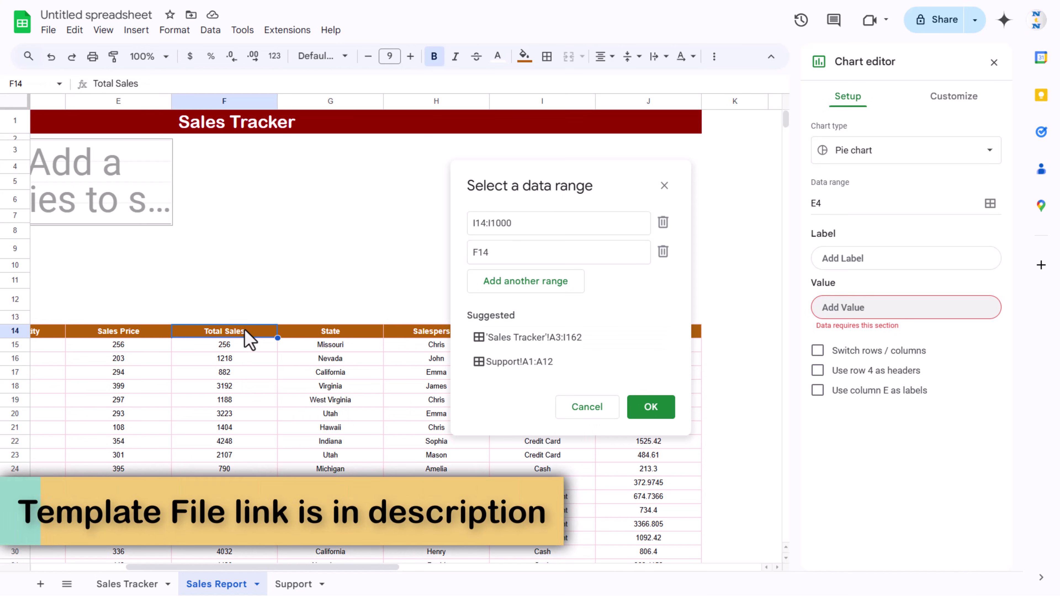
{"action": "key", "text": "ctrl+shift+Down"}
{"action": "left_click", "coordinate": [657, 411]}
{"action": "left_click", "coordinate": [818, 346]}
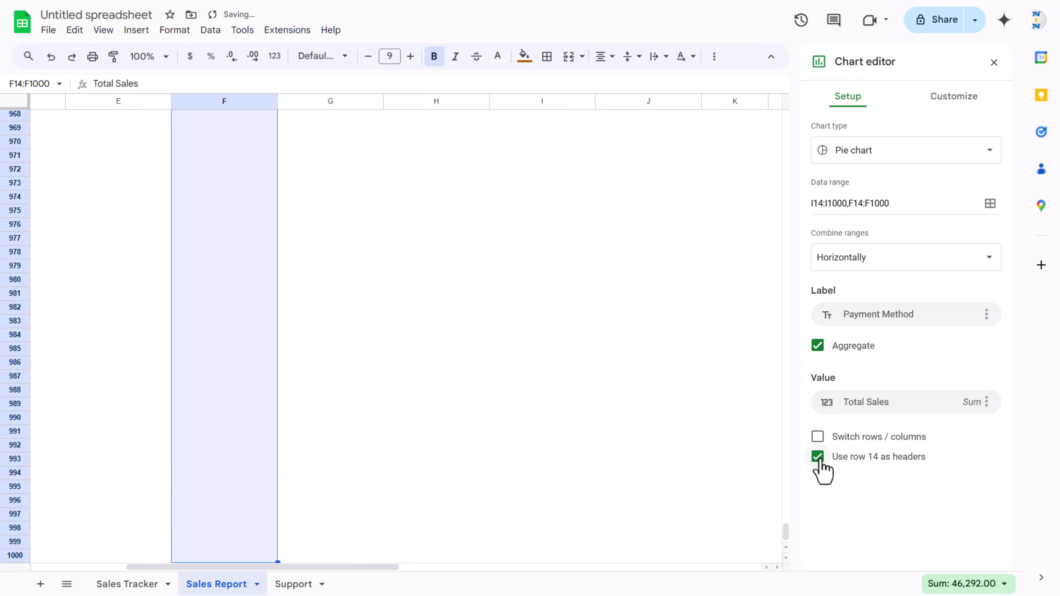
{"action": "left_click_drag", "start_coordinate": [786, 543], "coordinate": [785, 113]}
{"action": "left_click", "coordinate": [357, 252]}
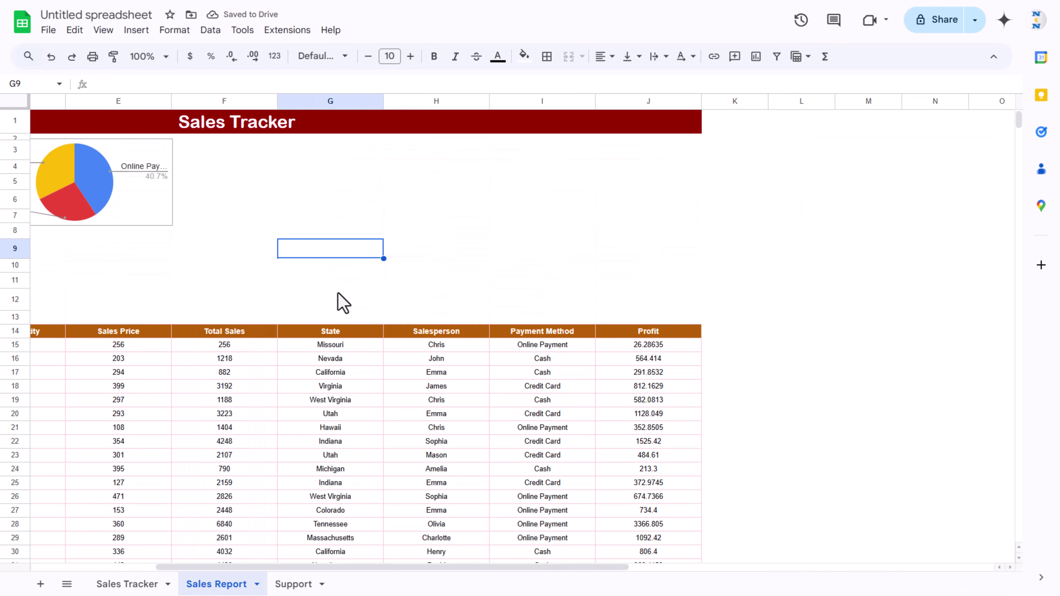
Nudge the pie chart slightly closer to the summary boxes
{"action": "key", "text": "Left"}
{"action": "key", "text": "Left"}
{"action": "key", "text": "Left"}
{"action": "key", "text": "Left"}
{"action": "key", "text": "Left"}
{"action": "left_click", "coordinate": [355, 153]}
{"action": "left_click_drag", "start_coordinate": [356, 153], "coordinate": [349, 151]}
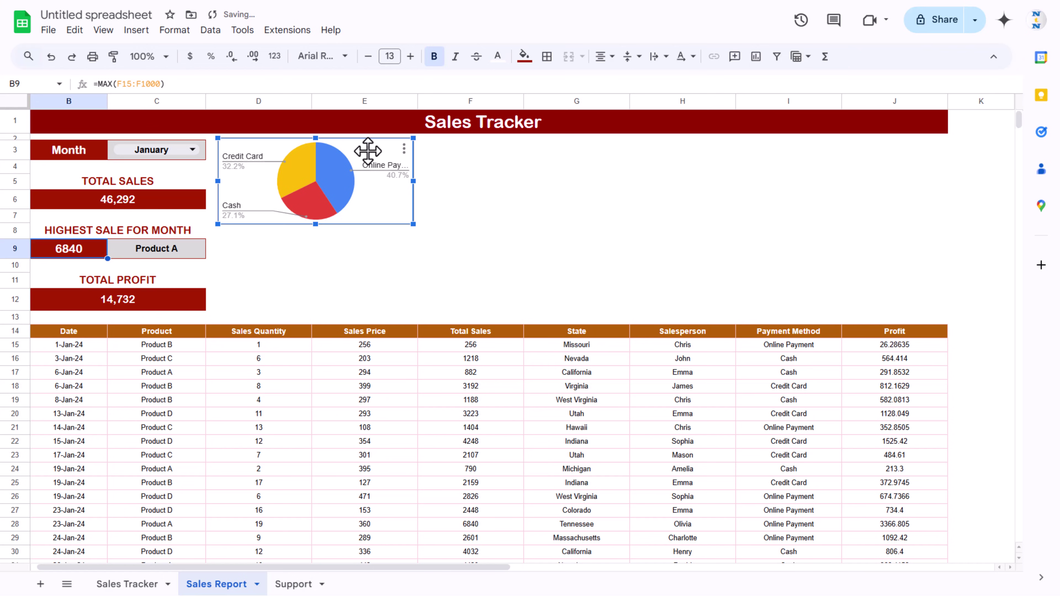
Turn on the 3D chart style for the payment method pie chart
{"action": "double_click", "coordinate": [367, 160]}
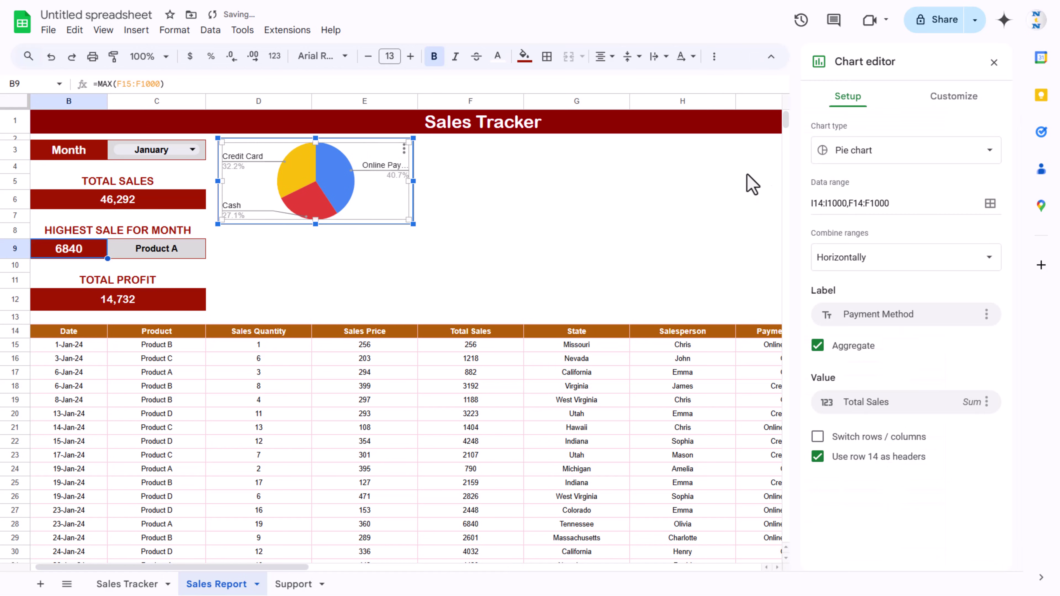
{"action": "left_click", "coordinate": [956, 104]}
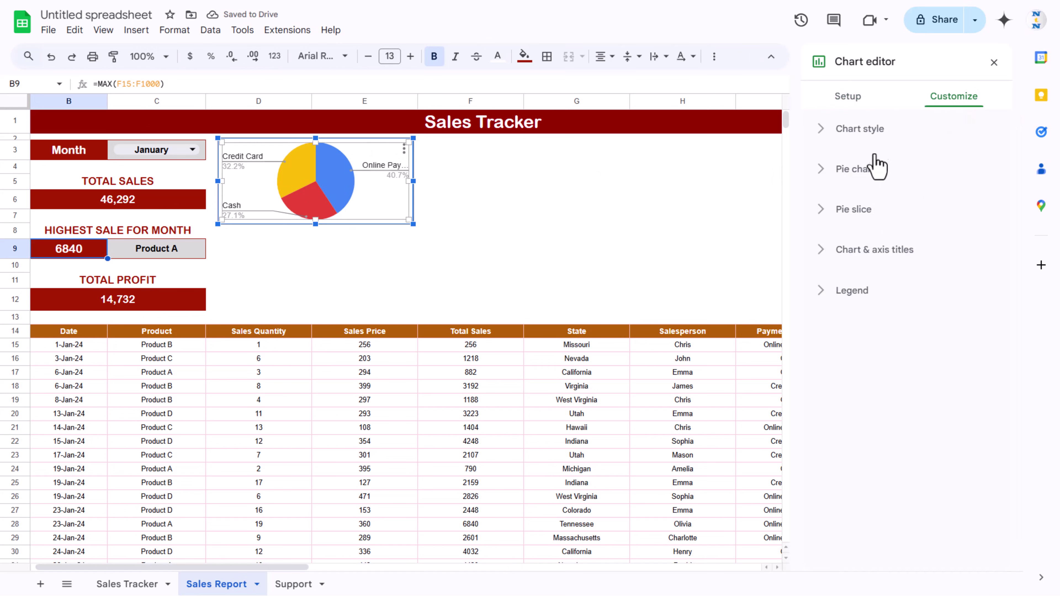
{"action": "left_click", "coordinate": [866, 133]}
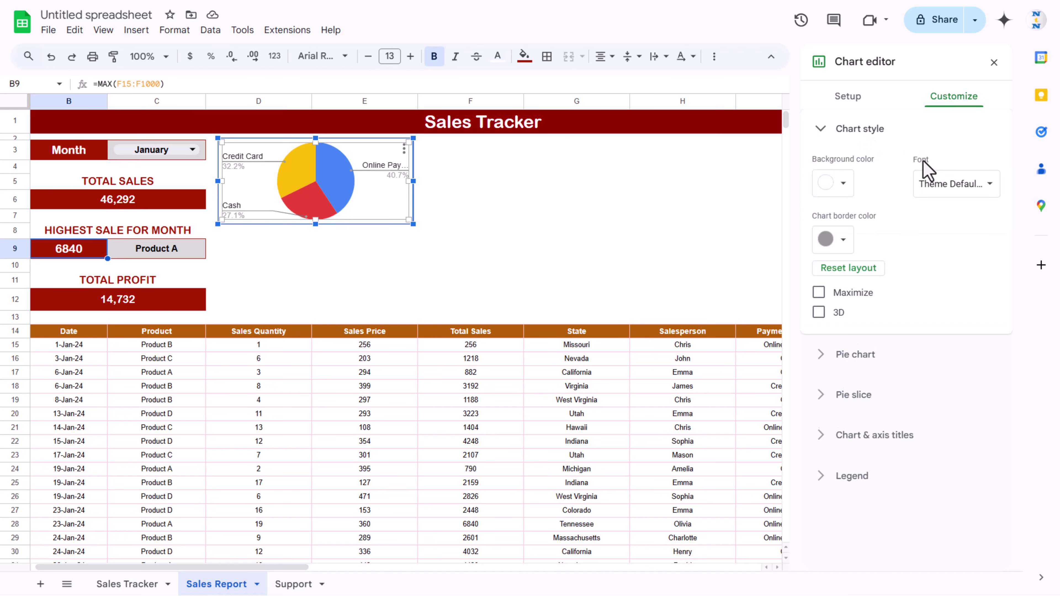
{"action": "left_click", "coordinate": [819, 313]}
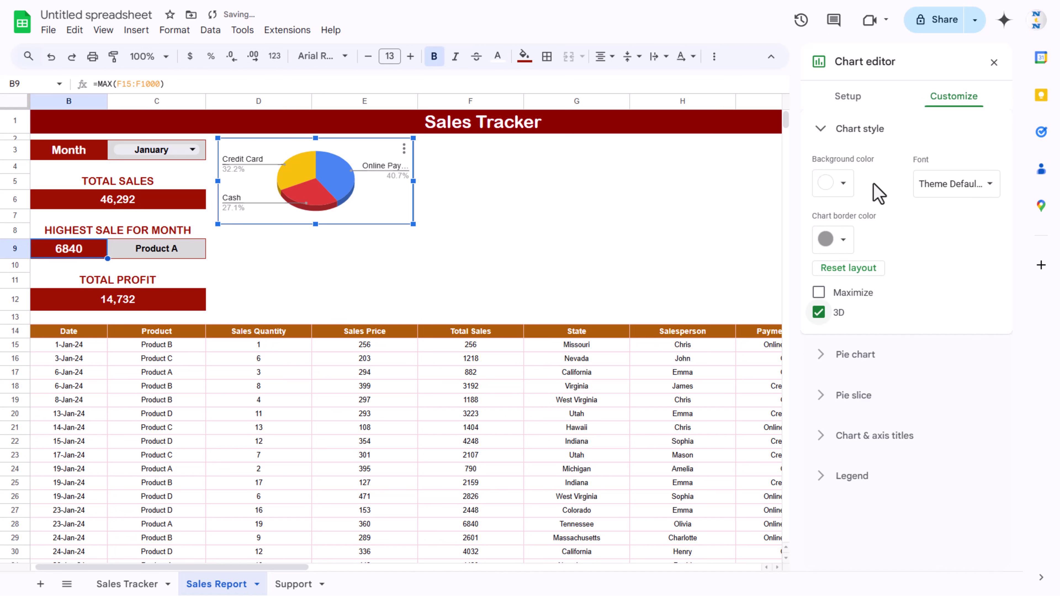
Give the payment method pie chart a dark red border and set its slice labels to Value
{"action": "left_click", "coordinate": [843, 241]}
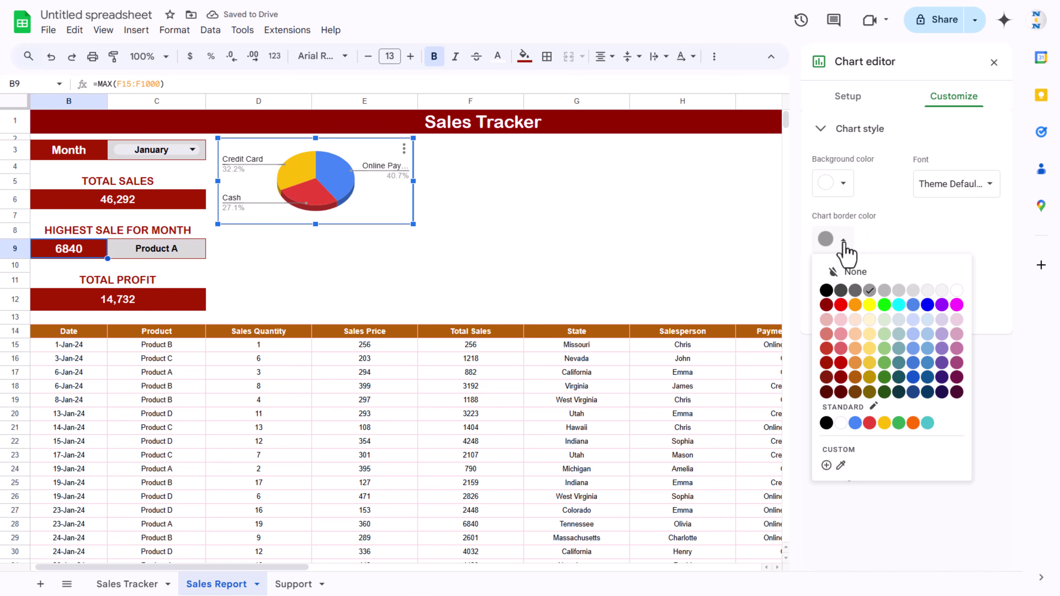
{"action": "left_click", "coordinate": [827, 363]}
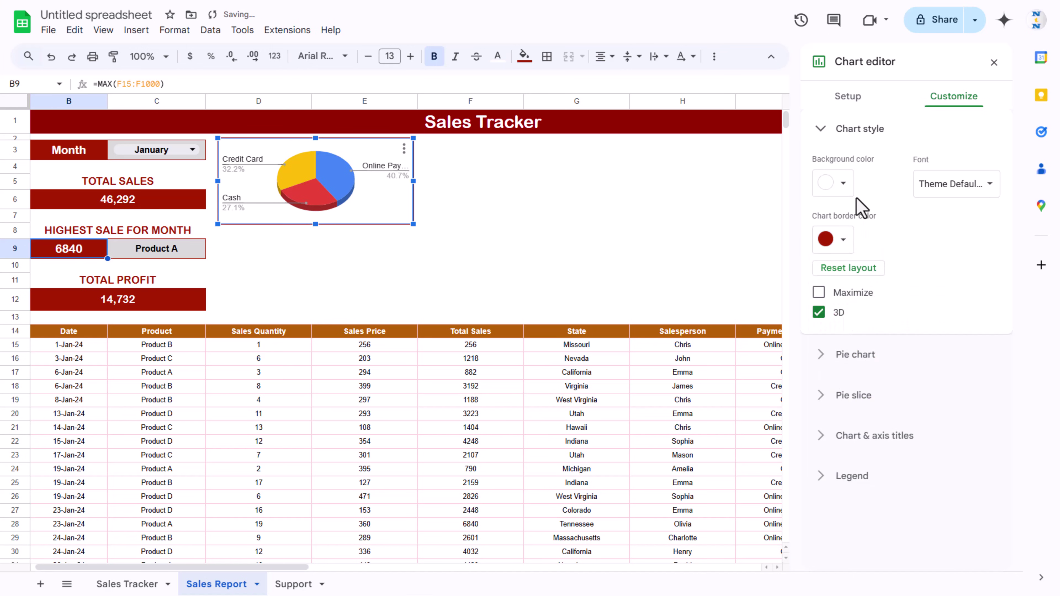
{"action": "left_click", "coordinate": [864, 355]}
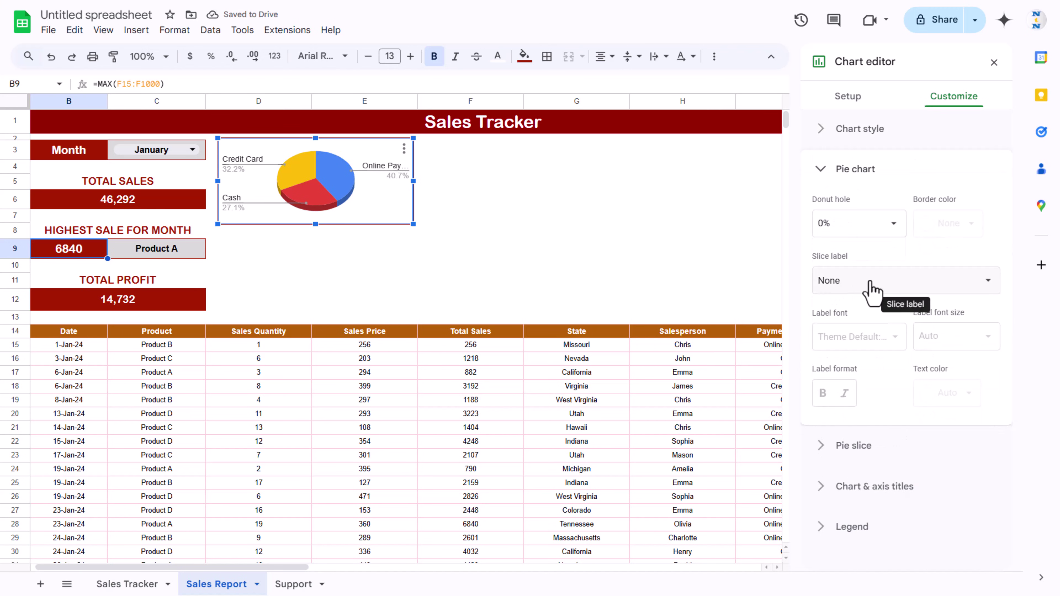
{"action": "left_click", "coordinate": [872, 290]}
{"action": "left_click", "coordinate": [854, 320]}
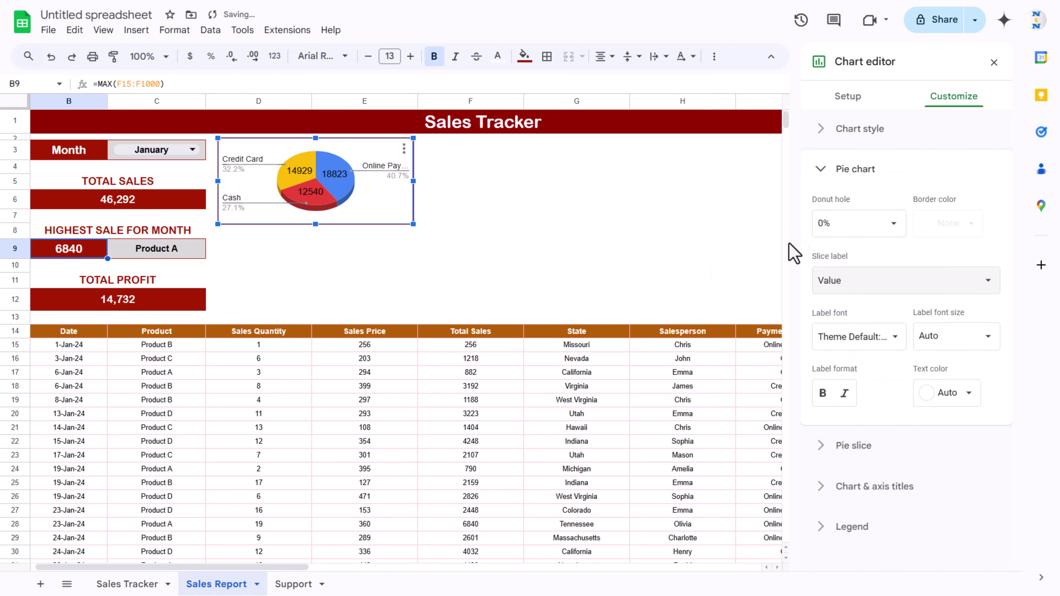
Set the pie chart's slice labels to font size 10 with white text
{"action": "left_click", "coordinate": [987, 334]}
{"action": "left_click", "coordinate": [957, 387]}
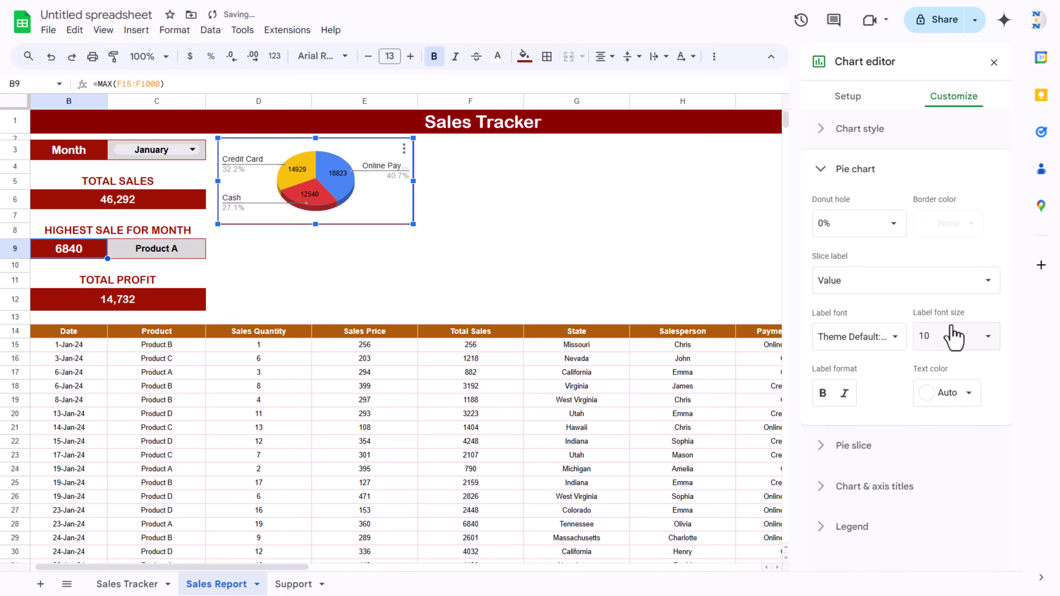
{"action": "left_click", "coordinate": [972, 393]}
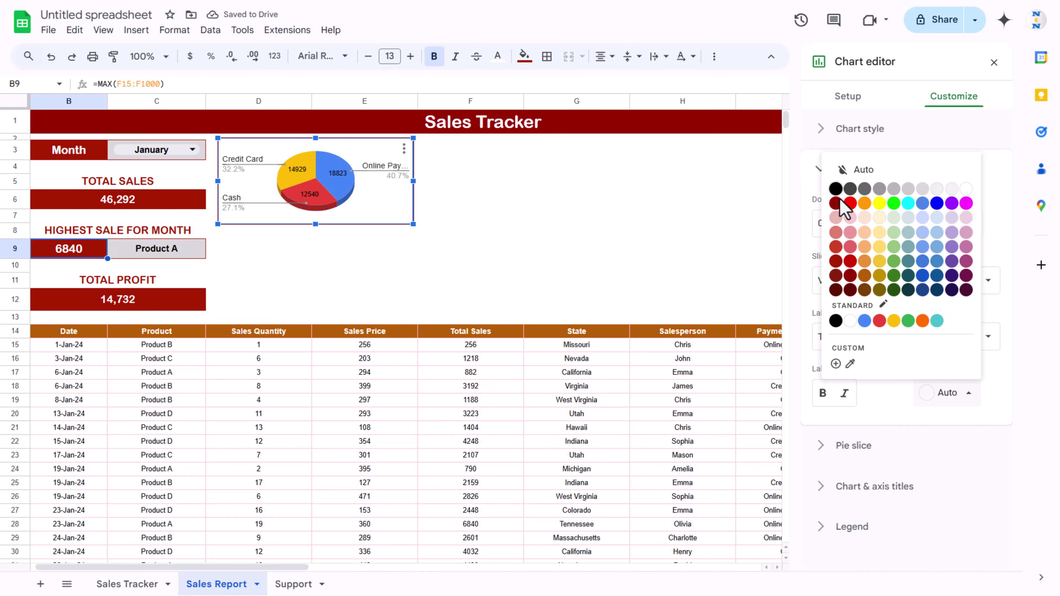
{"action": "left_click", "coordinate": [966, 188]}
{"action": "left_click", "coordinate": [853, 170]}
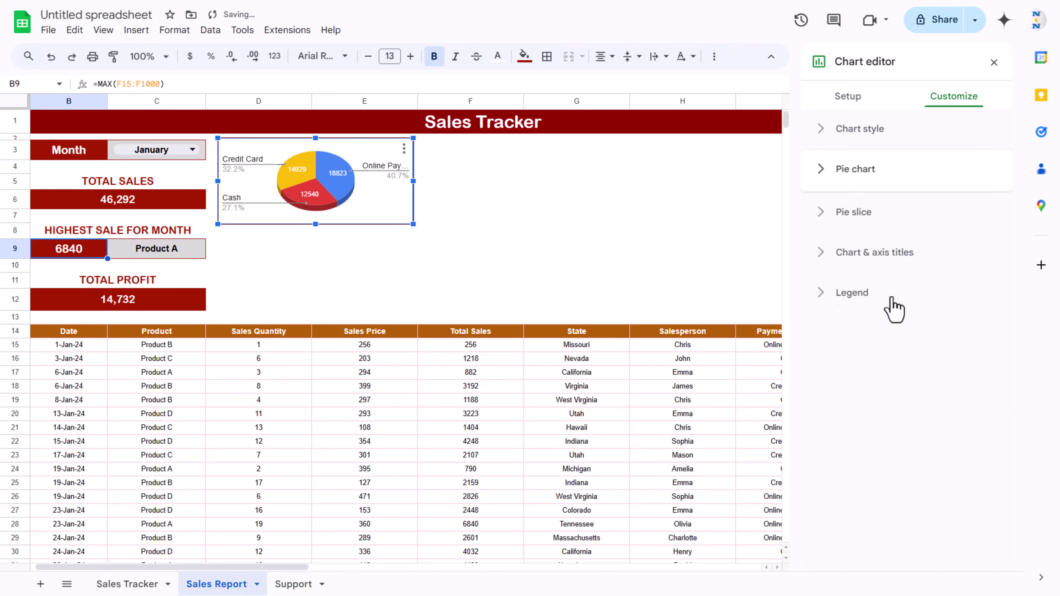
Recolour the pie slices: light red for Online Payment, strong red for Cash and dark maroon for Credit Card
{"action": "left_click", "coordinate": [855, 210]}
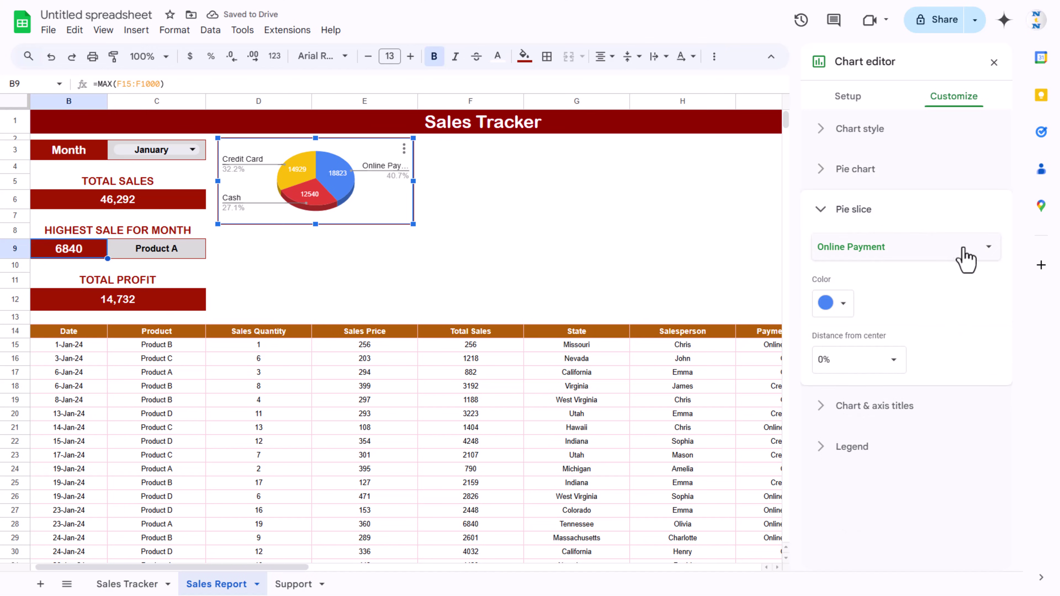
{"action": "left_click", "coordinate": [851, 310]}
{"action": "left_click", "coordinate": [835, 422]}
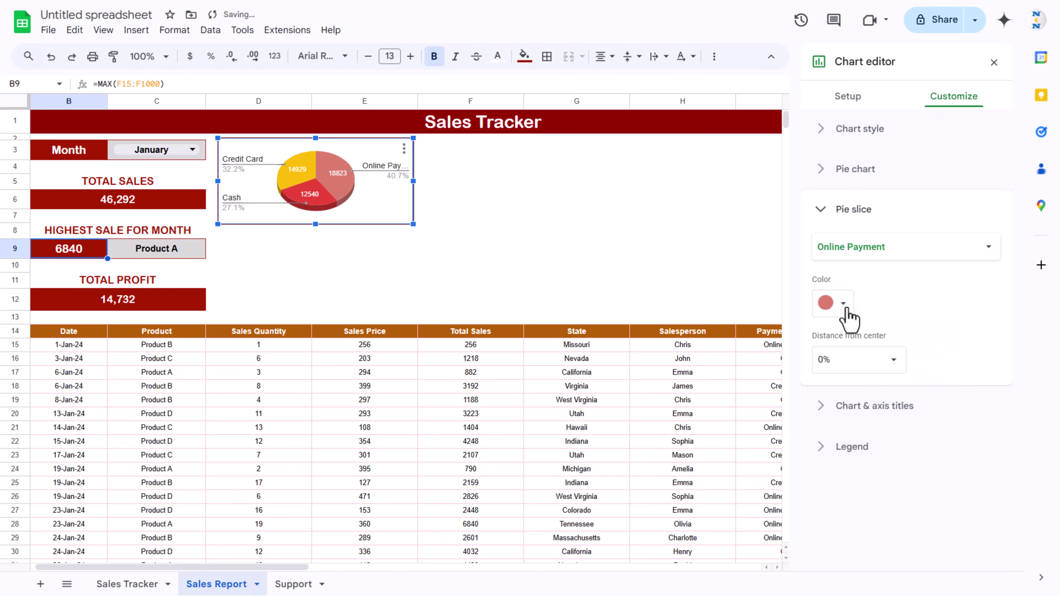
{"action": "left_click", "coordinate": [870, 250]}
{"action": "left_click", "coordinate": [874, 359]}
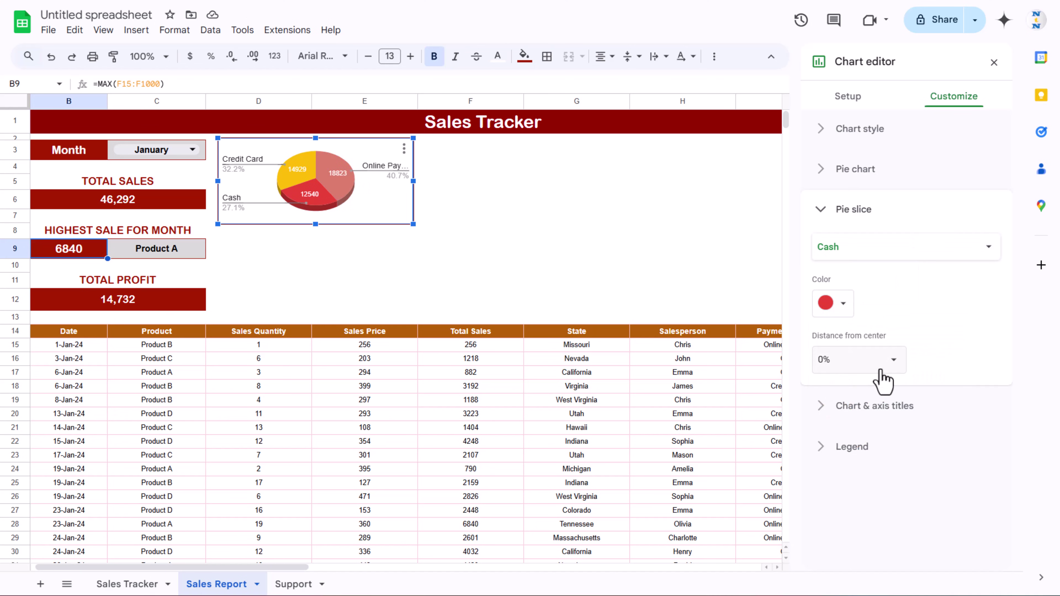
{"action": "left_click", "coordinate": [840, 311]}
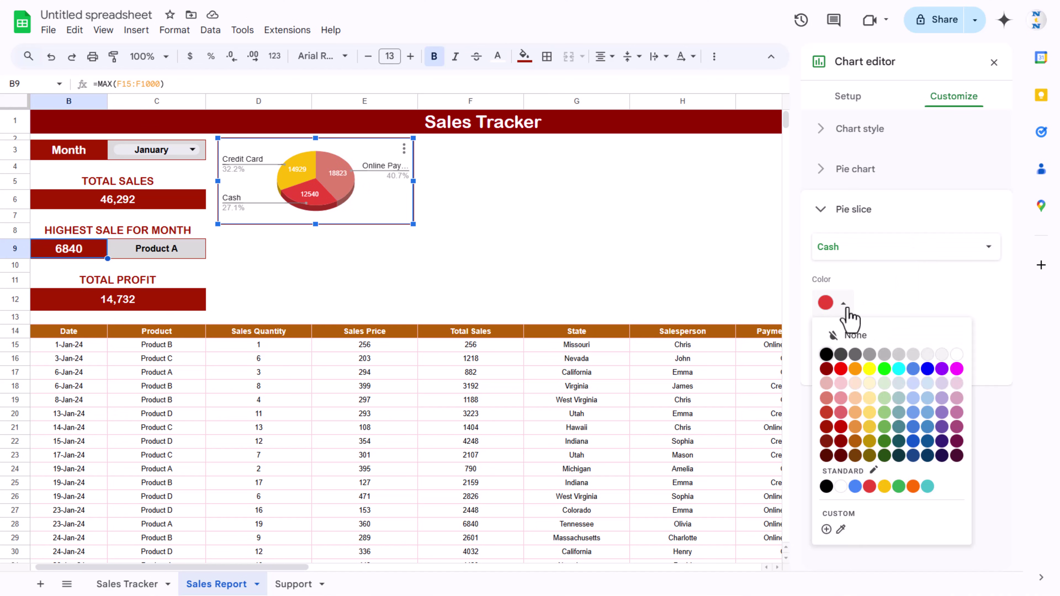
{"action": "left_click", "coordinate": [841, 428]}
{"action": "left_click", "coordinate": [897, 249]}
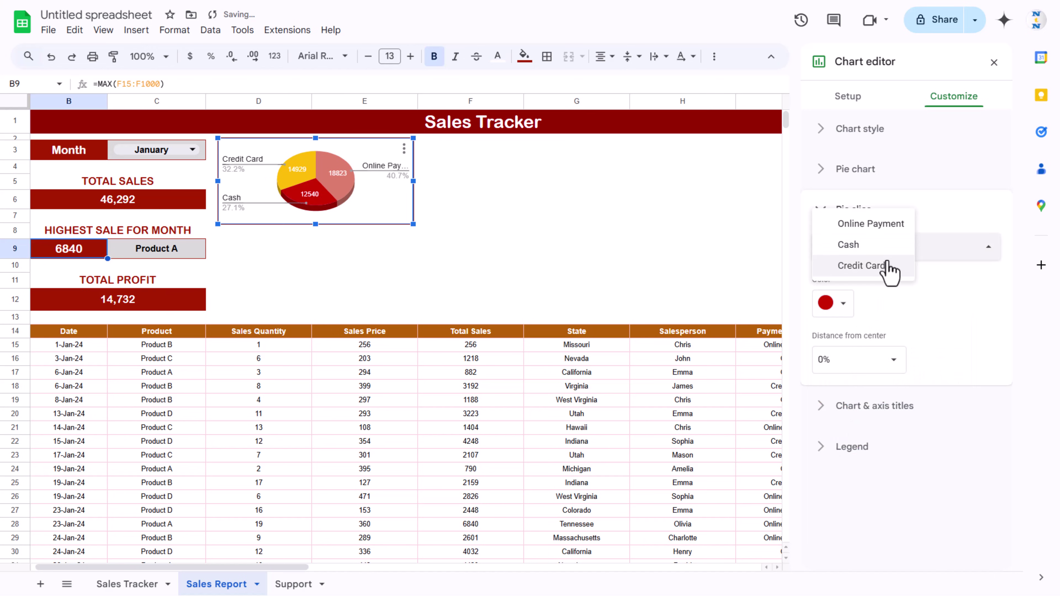
{"action": "left_click", "coordinate": [881, 269]}
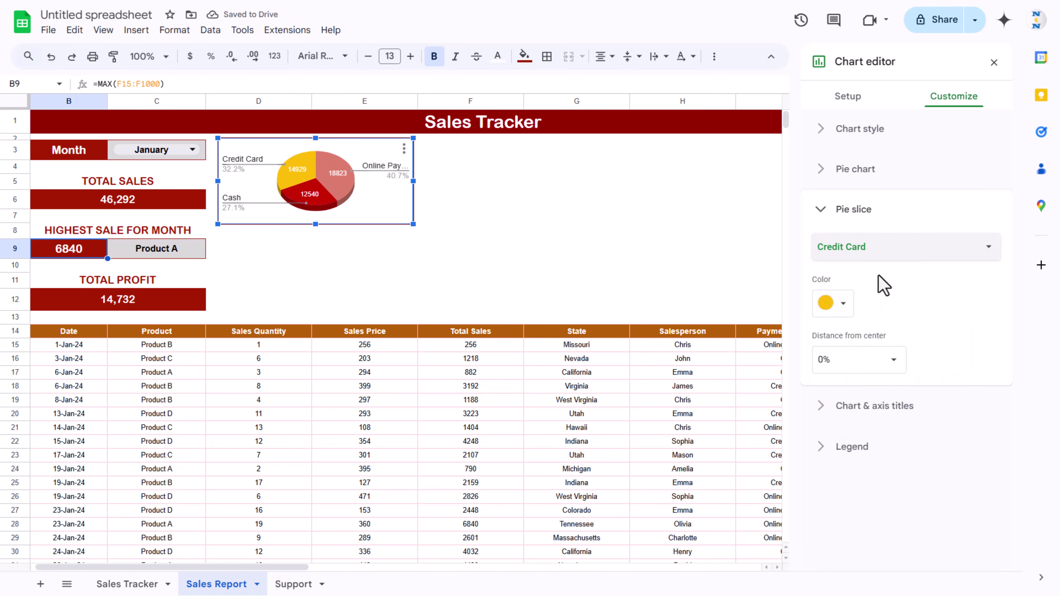
{"action": "left_click", "coordinate": [844, 307]}
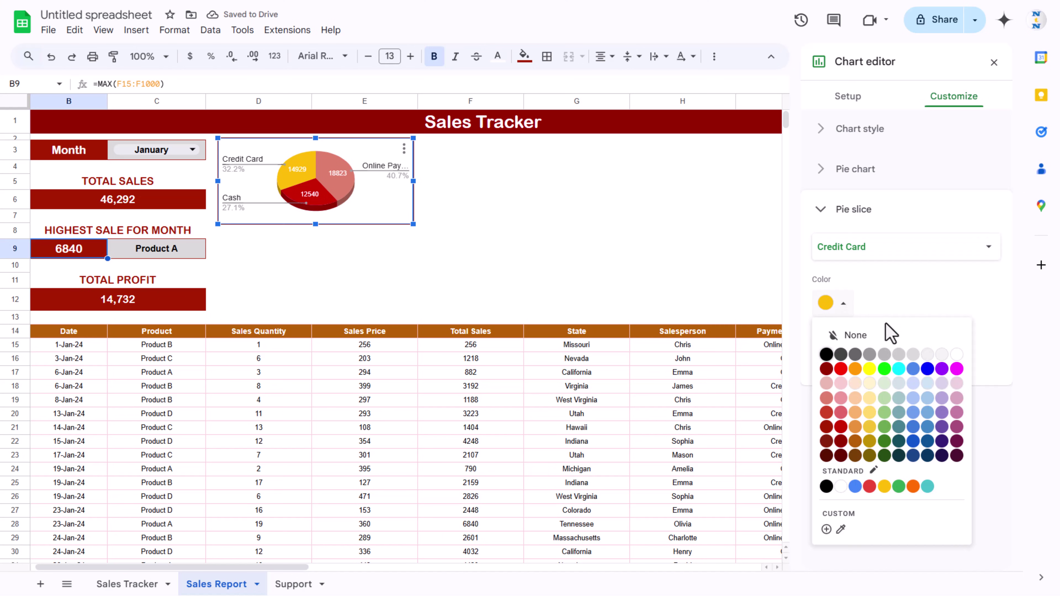
{"action": "left_click", "coordinate": [828, 441]}
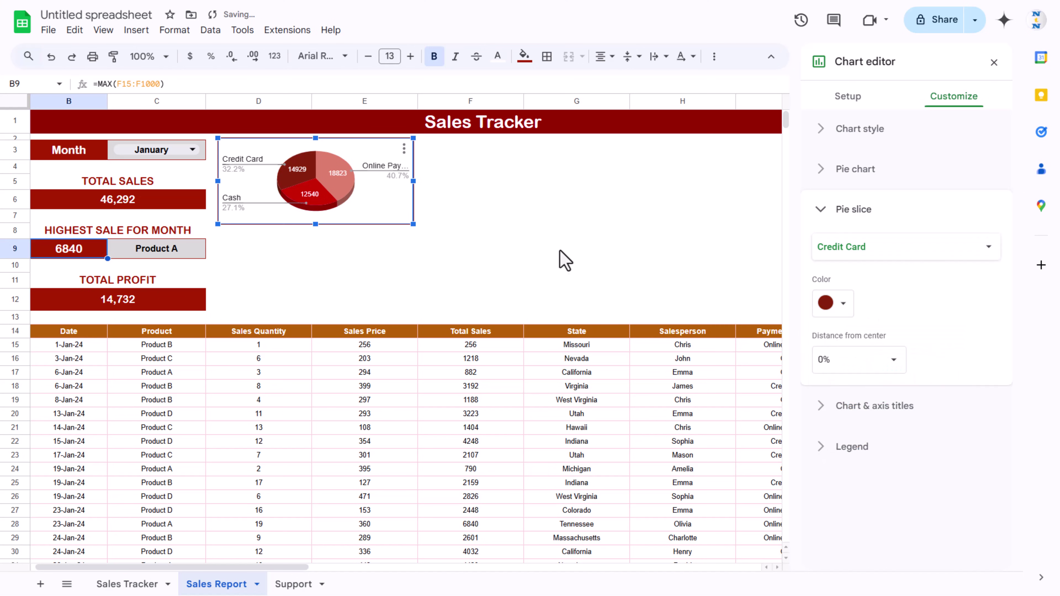
Set the pie chart's legend position to Bottom
{"action": "left_click", "coordinate": [872, 445]}
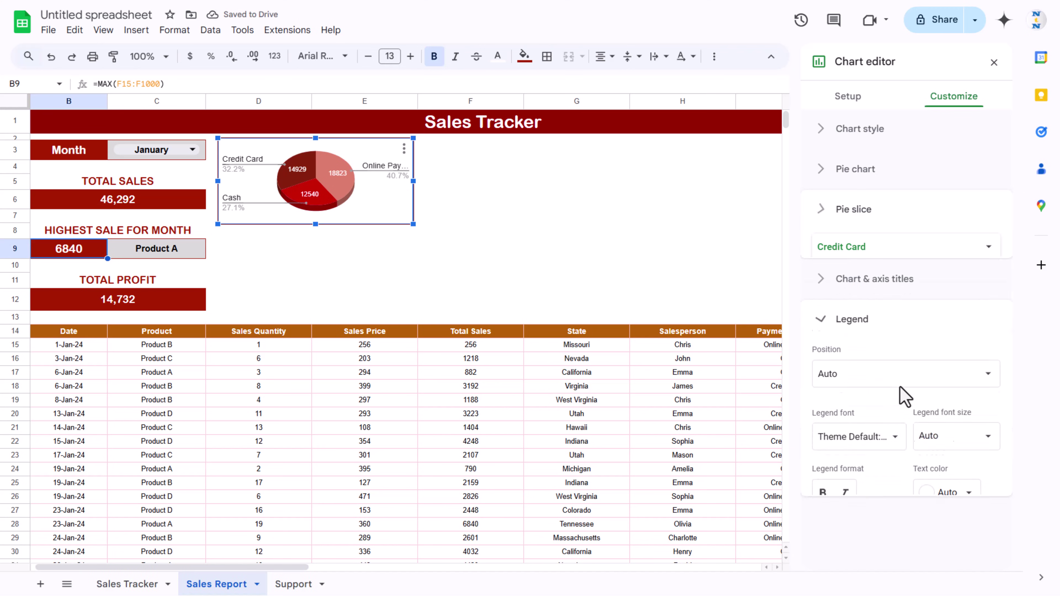
{"action": "left_click", "coordinate": [881, 348]}
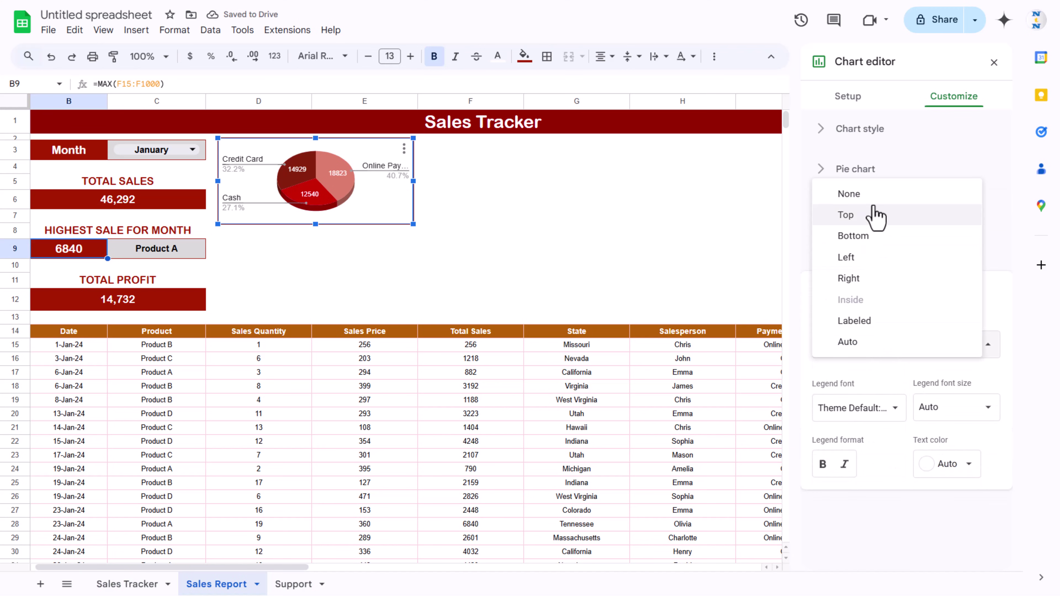
{"action": "left_click", "coordinate": [871, 236]}
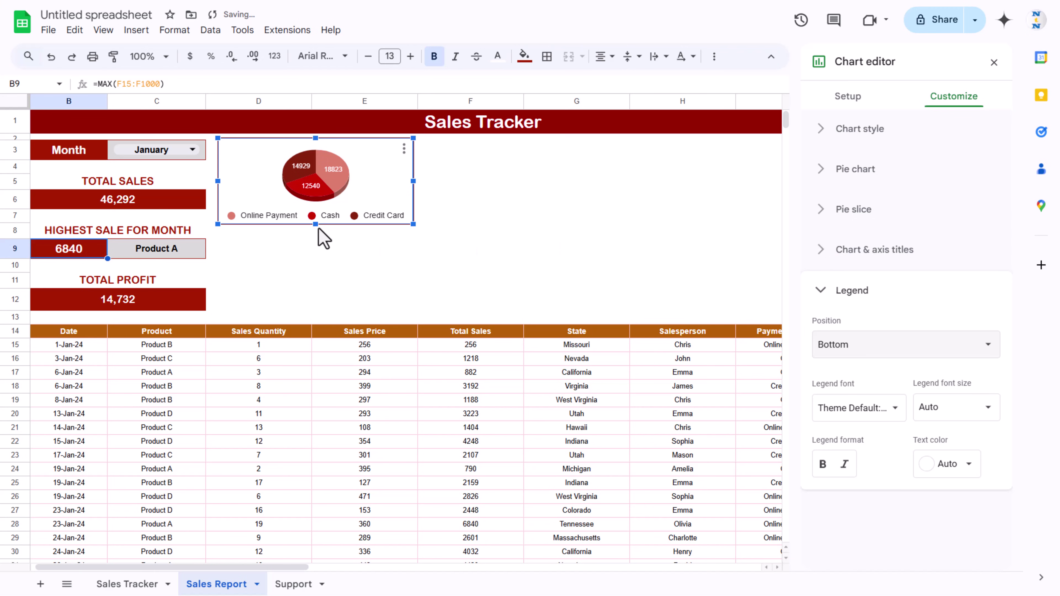
Add the chart title "Total Sales by Payment Method" to the pie chart and centre it
{"action": "left_click", "coordinate": [836, 250]}
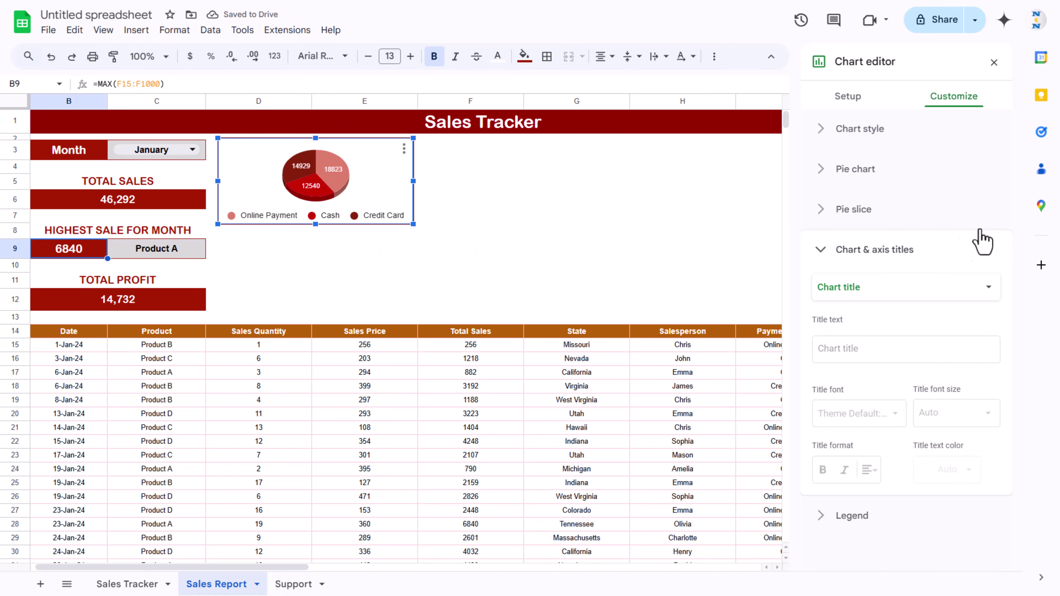
{"action": "left_click", "coordinate": [865, 356]}
{"action": "type", "text": "tal Sales by Payment Method"}
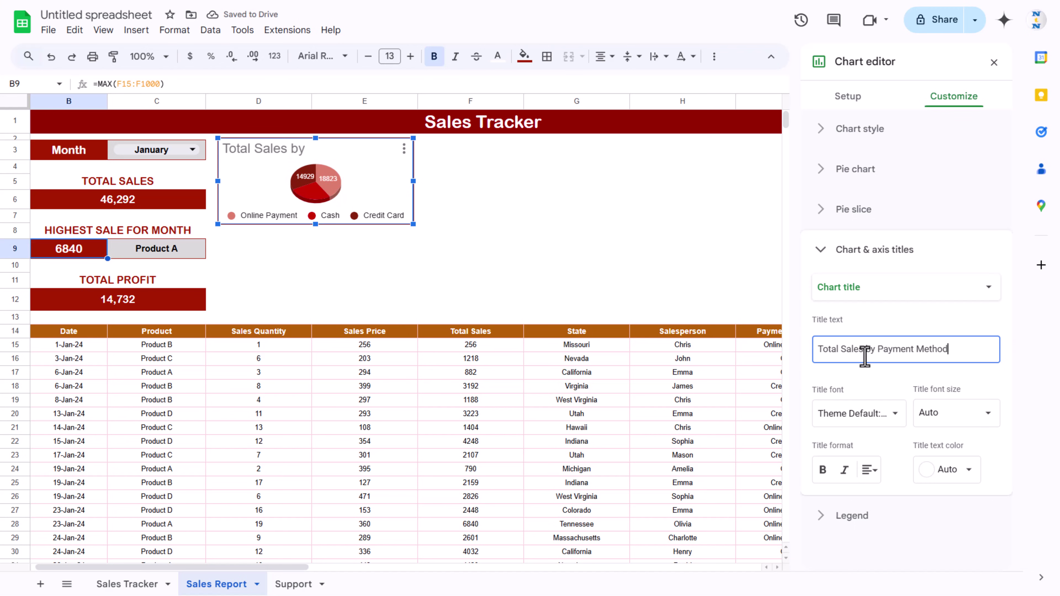
{"action": "left_click", "coordinate": [869, 470]}
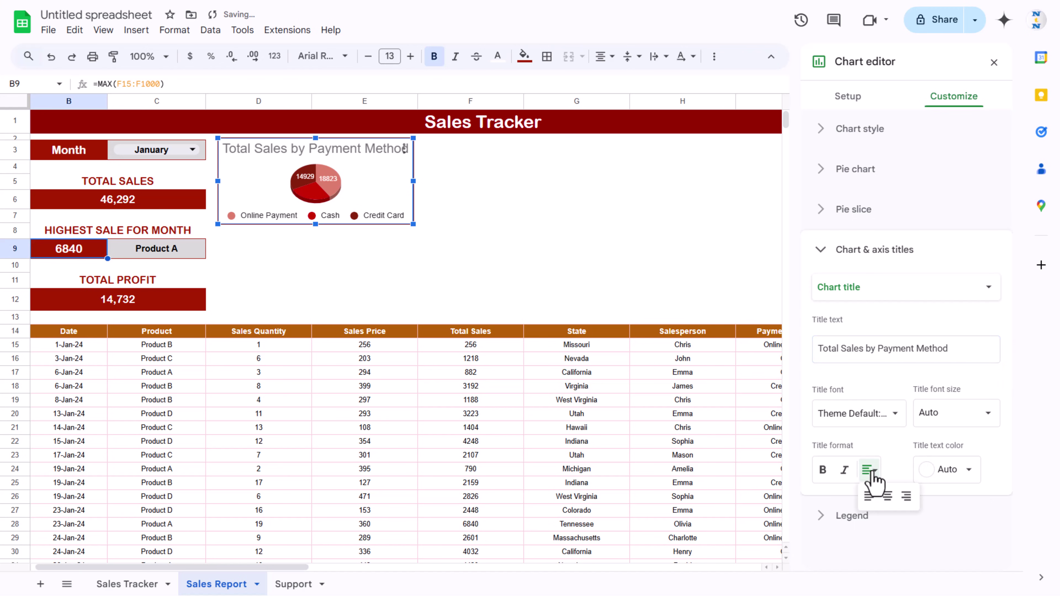
{"action": "left_click", "coordinate": [888, 497]}
Format the pie chart's title in font size 12, black and bold
{"action": "left_click", "coordinate": [986, 414]}
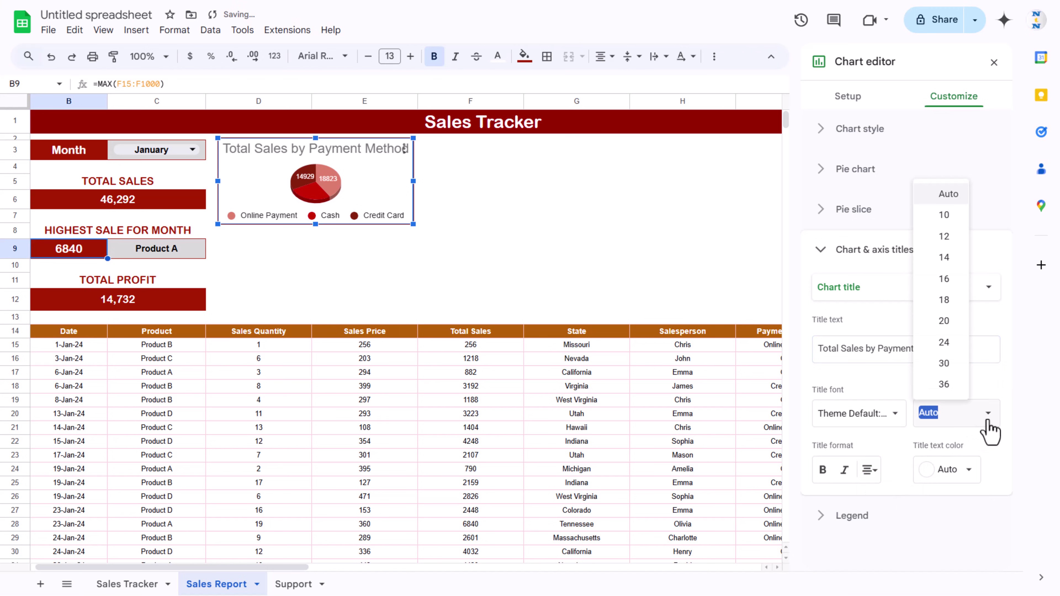
{"action": "left_click", "coordinate": [944, 236]}
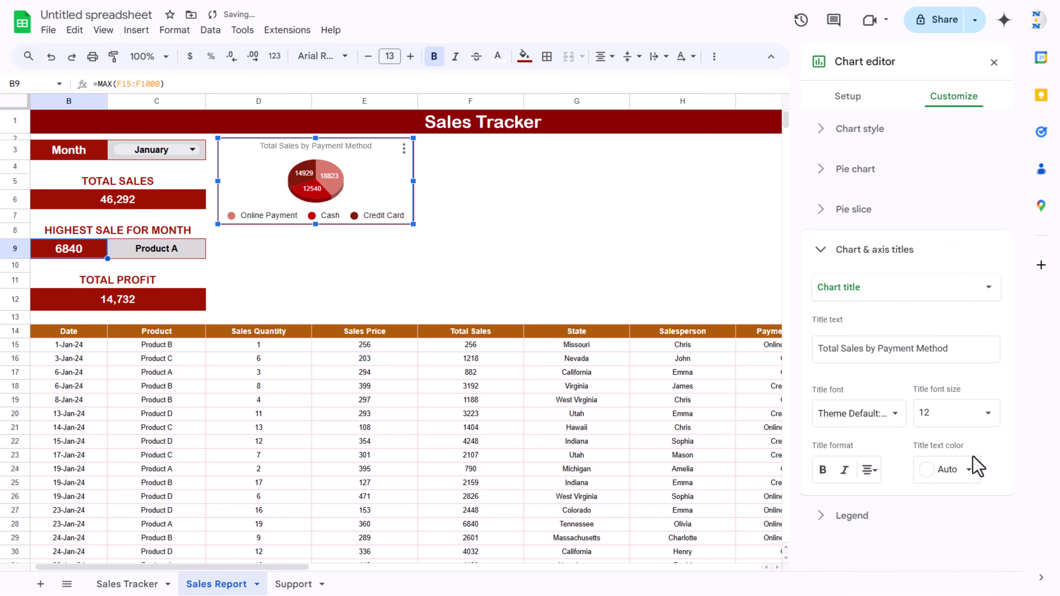
{"action": "left_click", "coordinate": [968, 470]}
{"action": "left_click", "coordinate": [836, 266]}
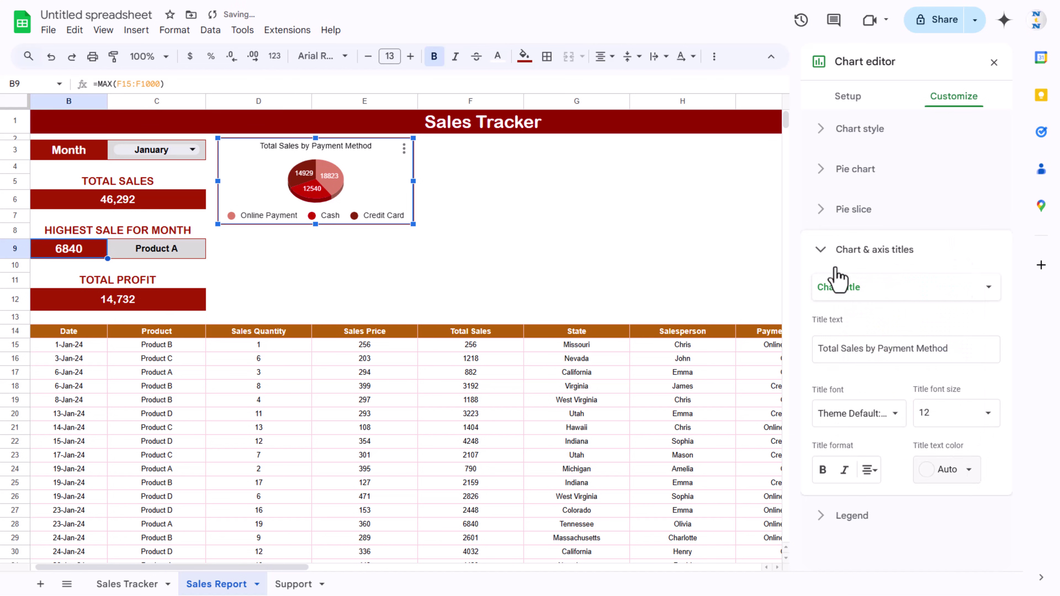
{"action": "left_click", "coordinate": [823, 470]}
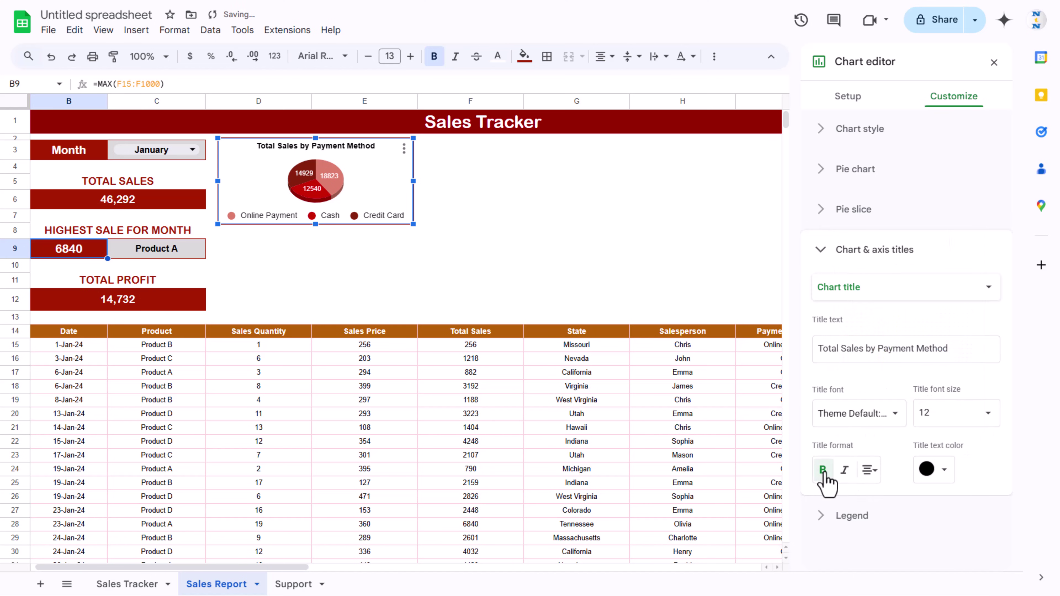
Shift the pie chart slightly closer to the summary boxes and narrow it a little
{"action": "left_click", "coordinate": [530, 226]}
{"action": "left_click", "coordinate": [391, 171]}
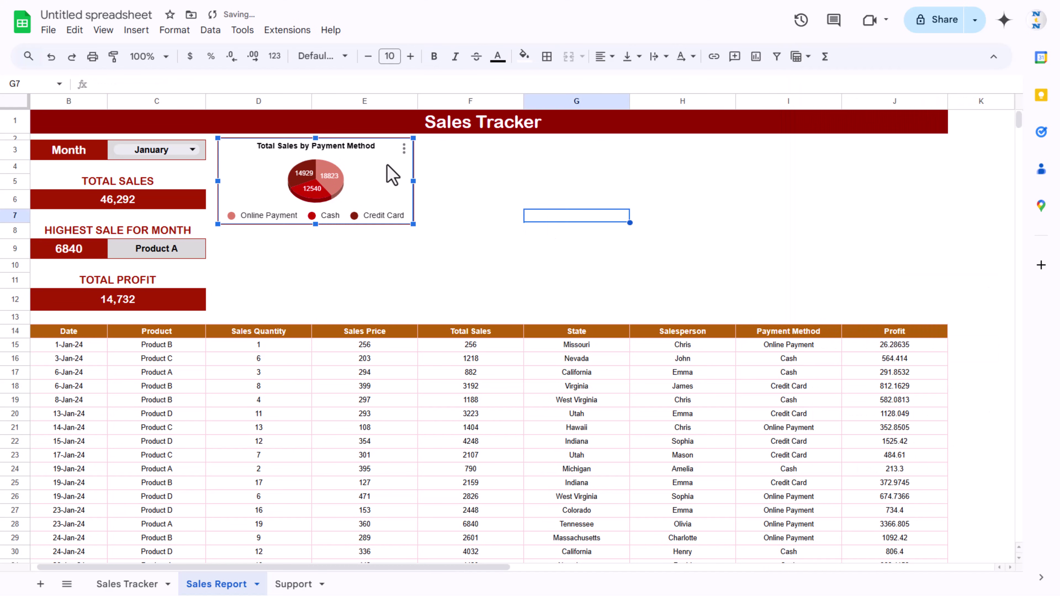
{"action": "mouse_move", "coordinate": [383, 182]}
{"action": "left_mouse_down"}
{"action": "mouse_move", "coordinate": [374, 172]}
{"action": "mouse_move", "coordinate": [403, 180]}
{"action": "left_mouse_up"}
Duplicate the payment method pie chart and place the copy directly beside the original, with their upper edges aligned
{"action": "left_click", "coordinate": [500, 152]}
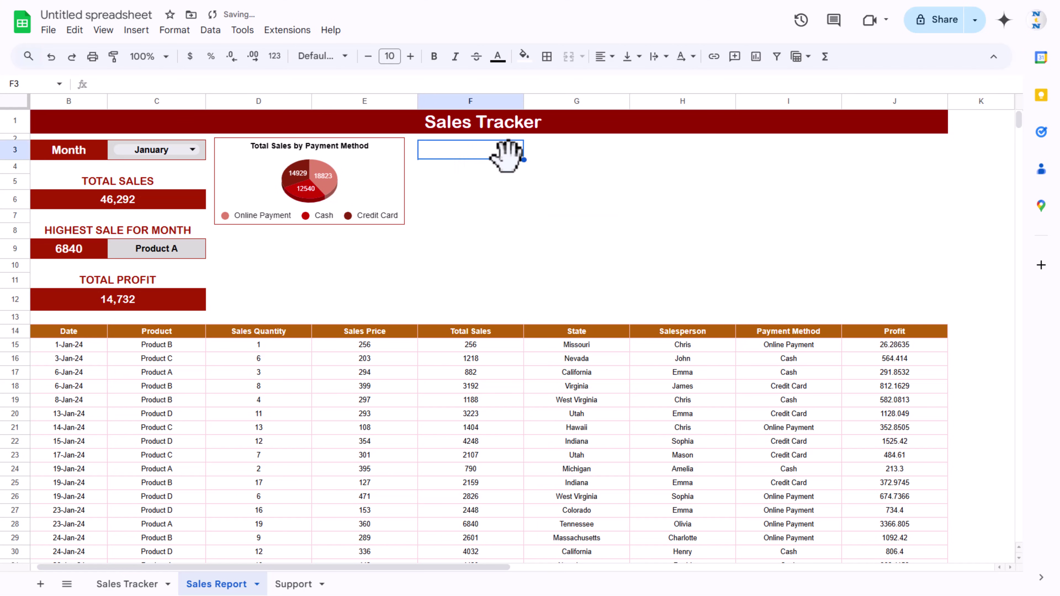
{"action": "key", "text": "ctrl+v"}
{"action": "left_click_drag", "start_coordinate": [449, 170], "coordinate": [423, 149]}
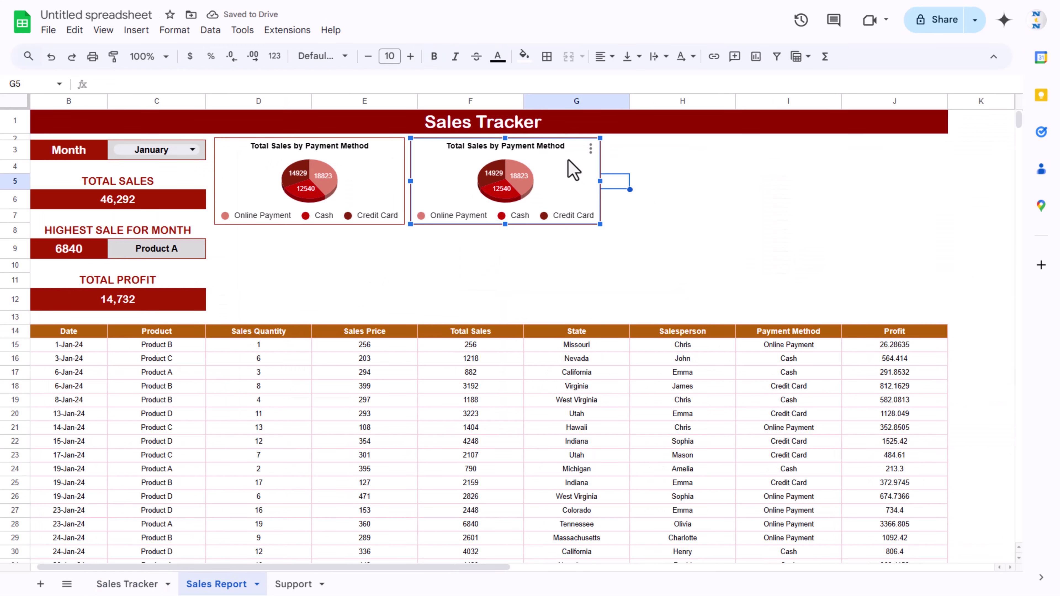
Change the duplicated chart's type to Geo chart
{"action": "double_click", "coordinate": [573, 171]}
{"action": "left_click", "coordinate": [865, 152]}
{"action": "scroll", "coordinate": [890, 303], "scroll_direction": "down", "scroll_amount": 10}
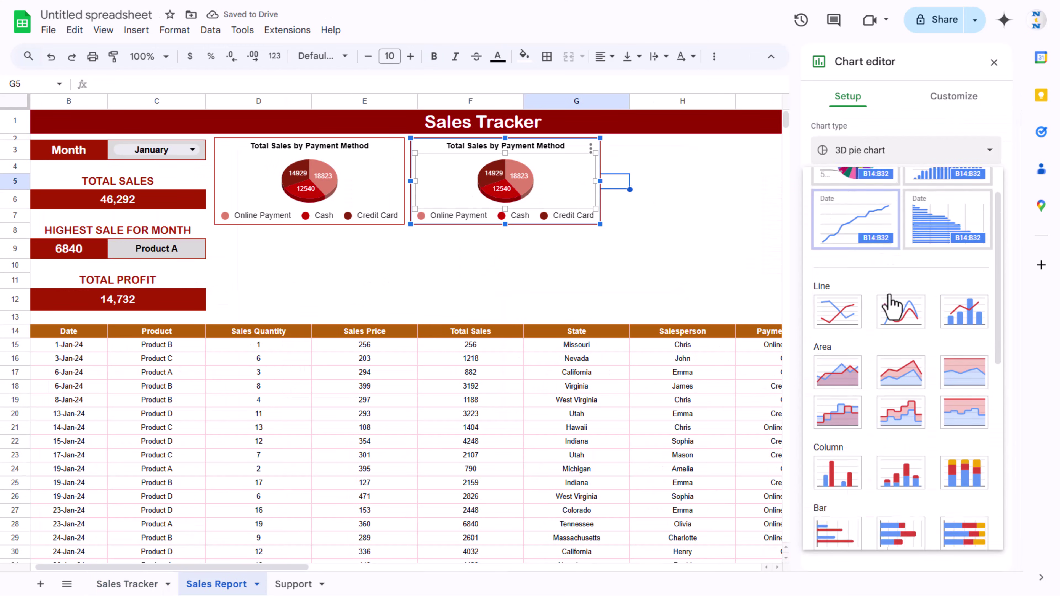
{"action": "left_click", "coordinate": [845, 374]}
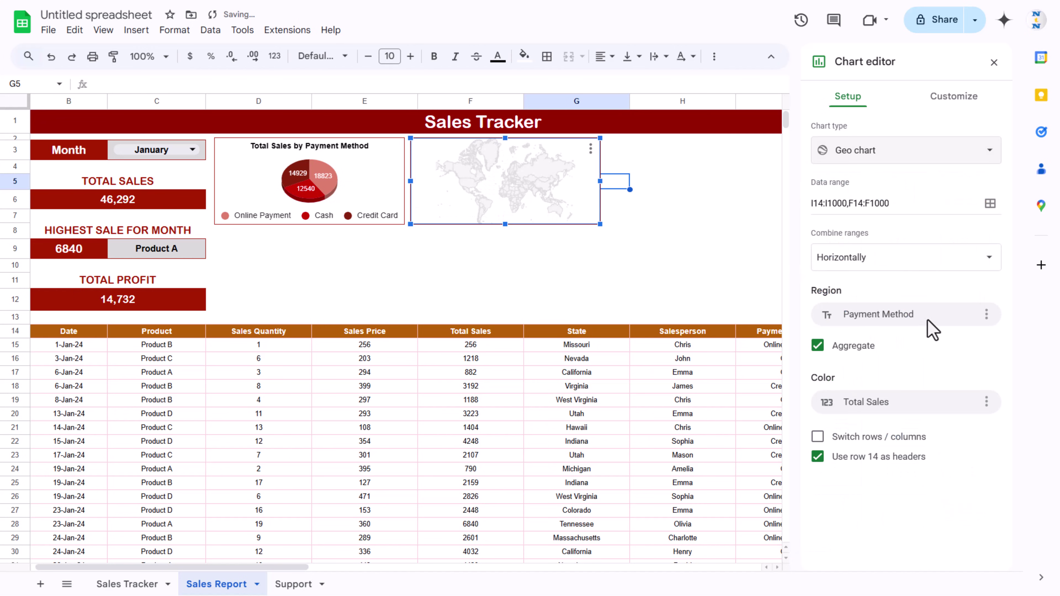
Change the geo chart's first data range to G14:G1000, keeping F14:F1000 as the second range
{"action": "left_click", "coordinate": [991, 204]}
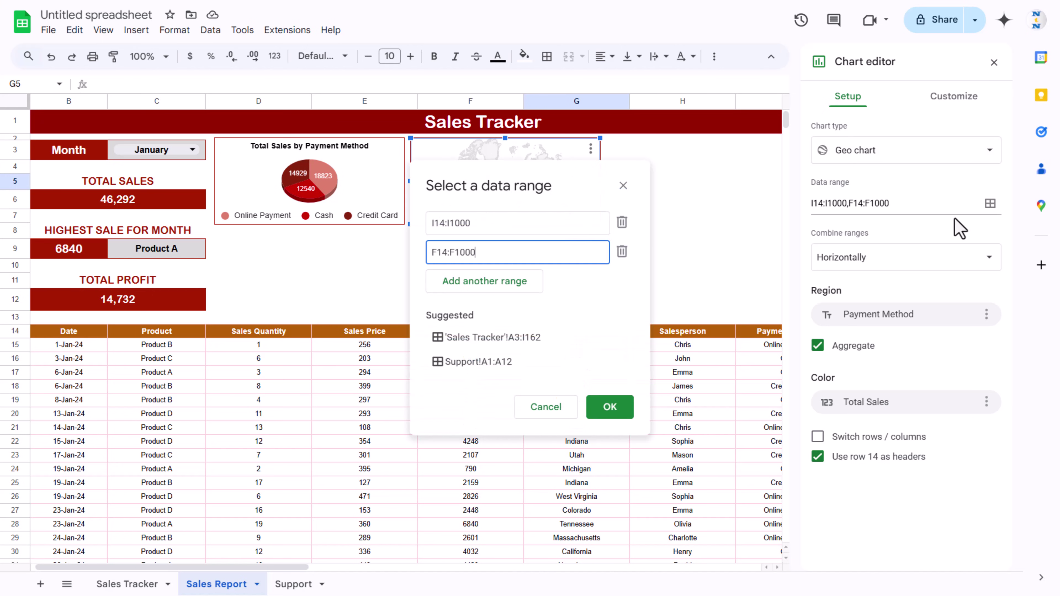
{"action": "left_click_drag", "start_coordinate": [489, 185], "coordinate": [212, 201]}
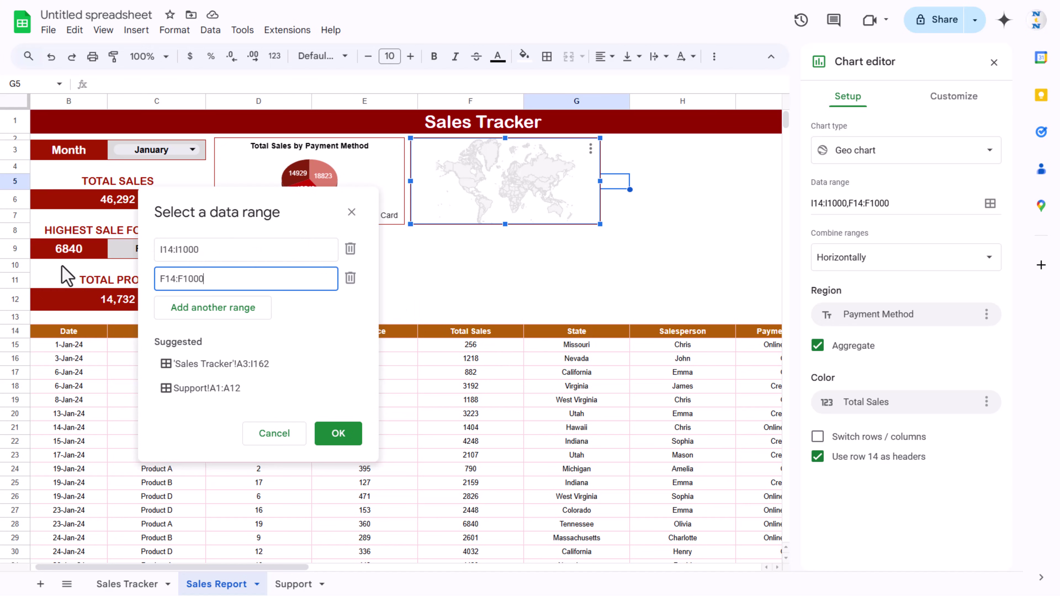
{"action": "left_click", "coordinate": [162, 250]}
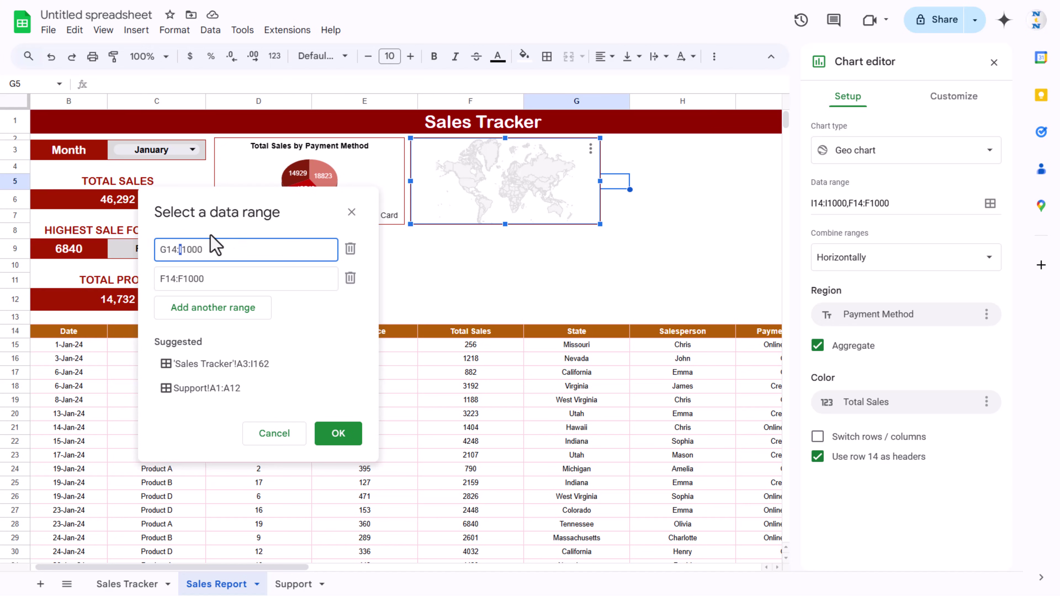
{"action": "left_click", "coordinate": [352, 433]}
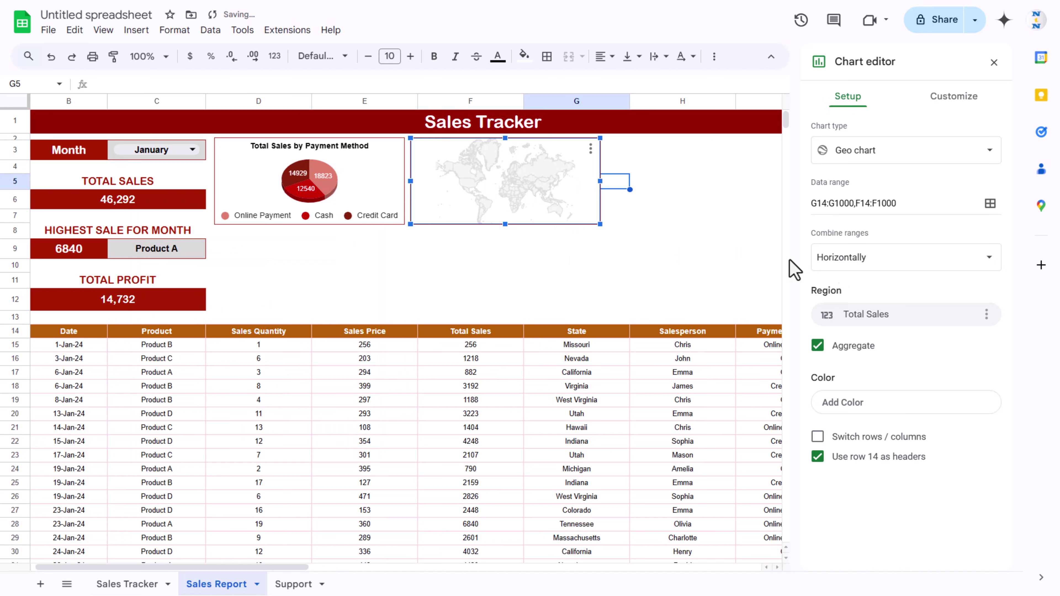
Set the geo chart's displayed region to United States
{"action": "left_click", "coordinate": [953, 100]}
{"action": "left_click", "coordinate": [847, 171]}
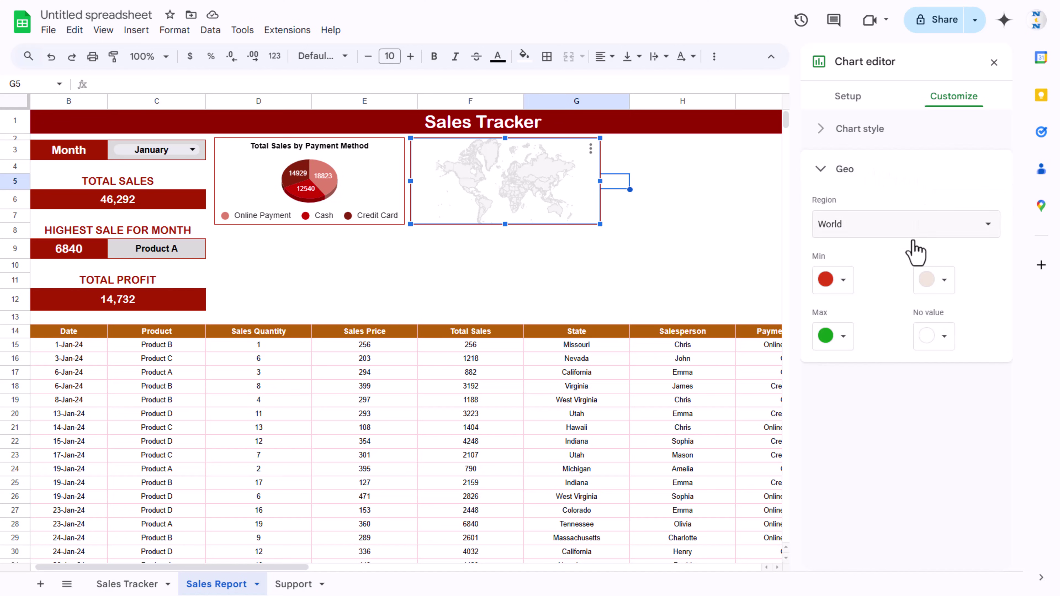
{"action": "left_click", "coordinate": [883, 227]}
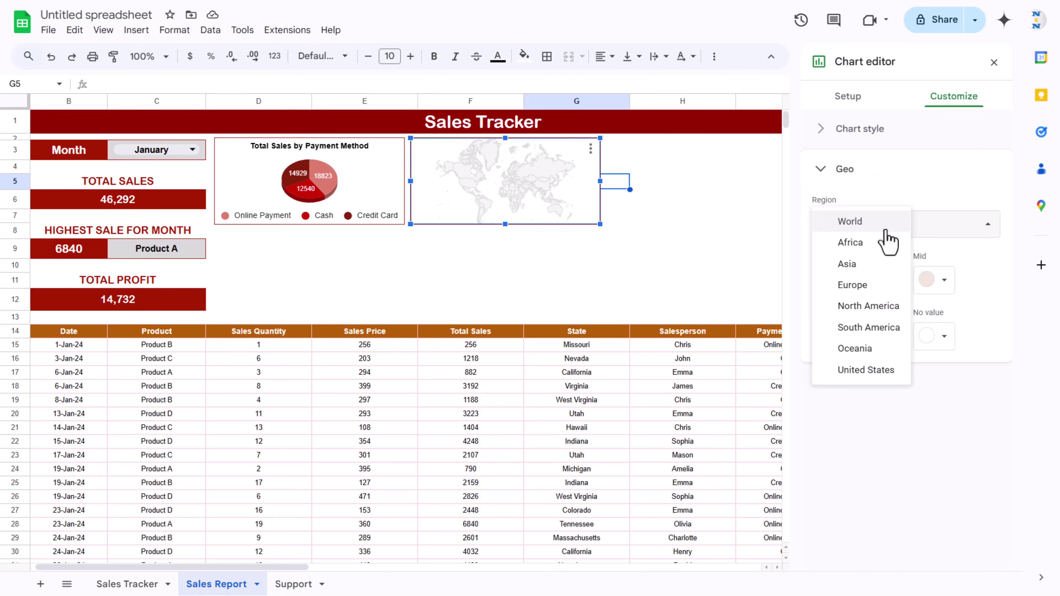
{"action": "left_click", "coordinate": [870, 375]}
Assign Total Sales as the geo chart's color and State as its region data
{"action": "left_click", "coordinate": [848, 98]}
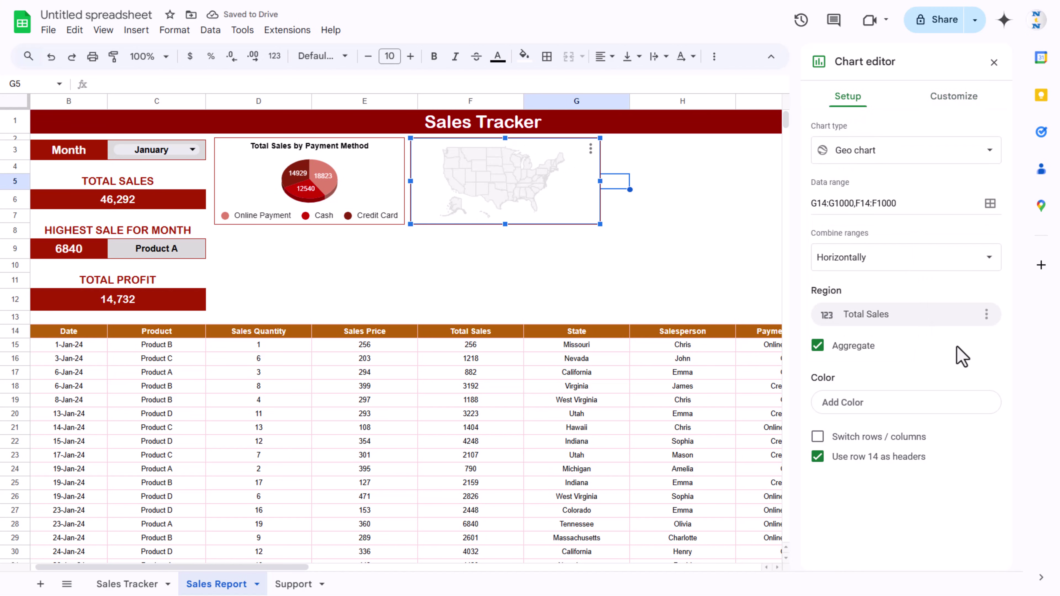
{"action": "left_click", "coordinate": [874, 404]}
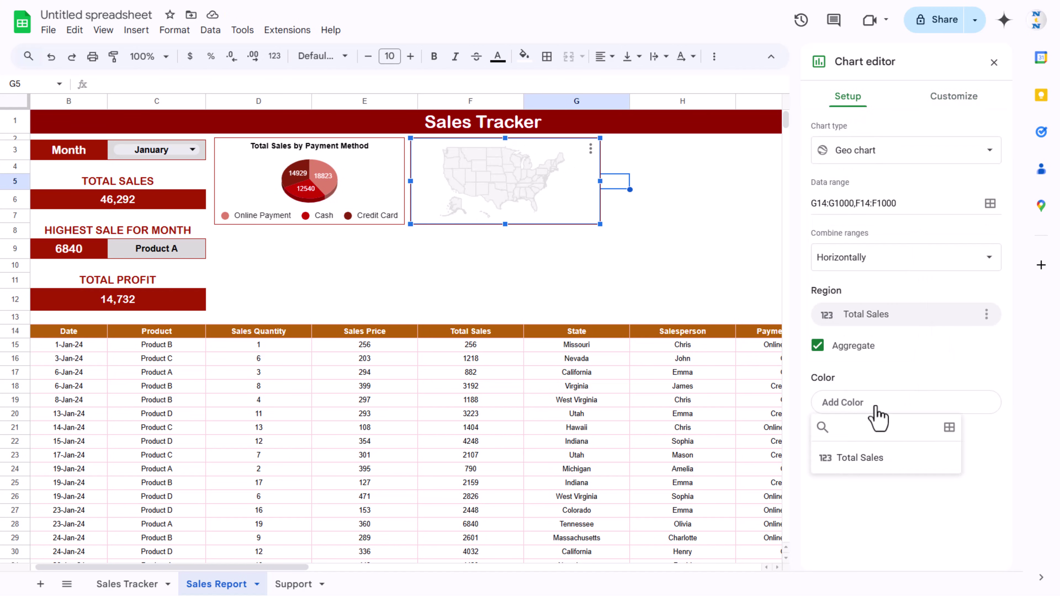
{"action": "left_click", "coordinate": [870, 463]}
{"action": "left_click", "coordinate": [876, 314]}
{"action": "left_click", "coordinate": [854, 376]}
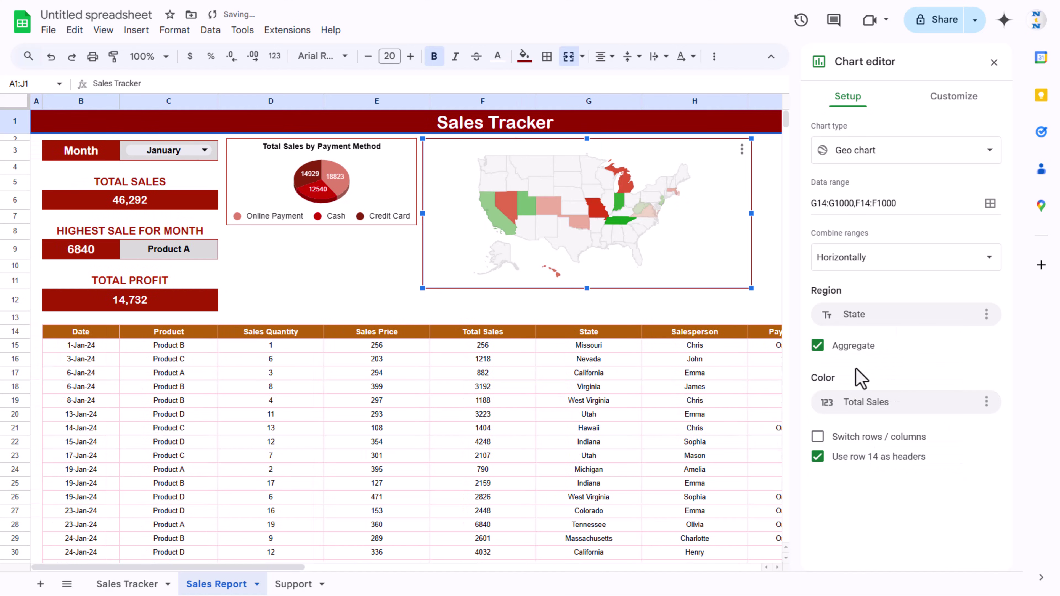
Shrink the geo chart to the pie chart's size, keeping it directly beside the pie chart, and leave chart editing
{"action": "left_click_drag", "start_coordinate": [751, 289], "coordinate": [596, 185]}
{"action": "left_click", "coordinate": [645, 205]}
{"action": "left_click", "coordinate": [686, 170]}
Duplicate the payment method pie chart beside the geo chart and widen the copy to span from the map to the table's outer edge
{"action": "left_click", "coordinate": [404, 190]}
{"action": "key", "text": "ctrl+c"}
{"action": "left_click", "coordinate": [626, 155]}
{"action": "key", "text": "ctrl+v"}
{"action": "left_click_drag", "start_coordinate": [586, 175], "coordinate": [662, 177]}
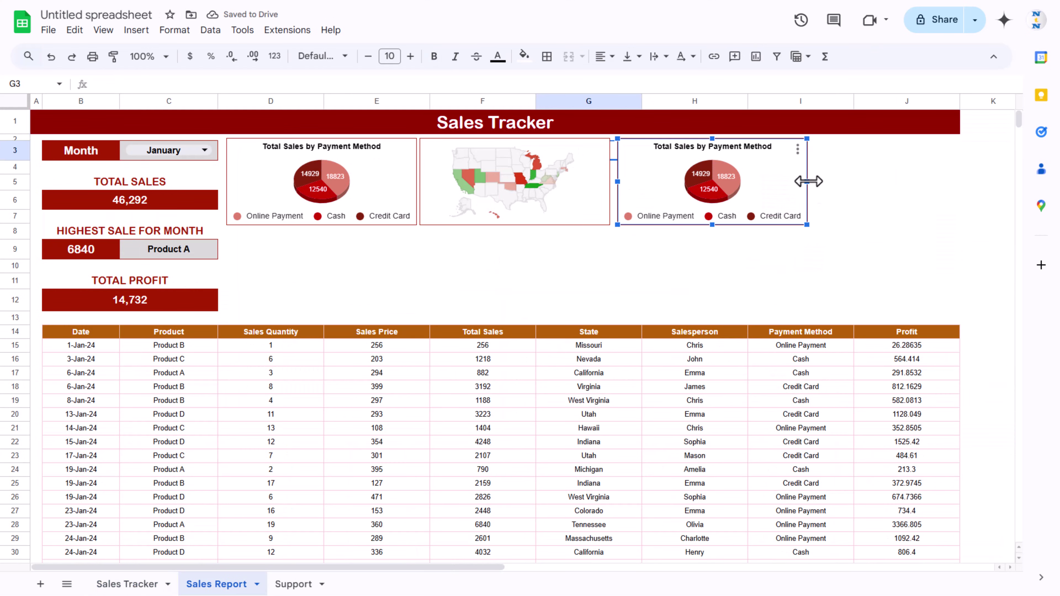
{"action": "left_click_drag", "start_coordinate": [808, 182], "coordinate": [955, 181]}
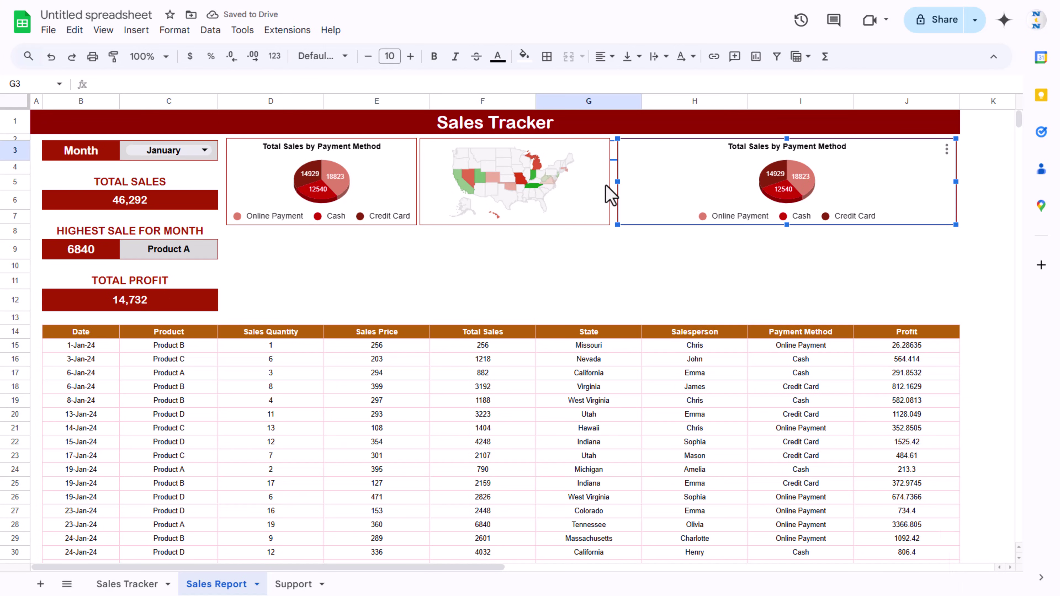
{"action": "left_click_drag", "start_coordinate": [618, 183], "coordinate": [613, 183]}
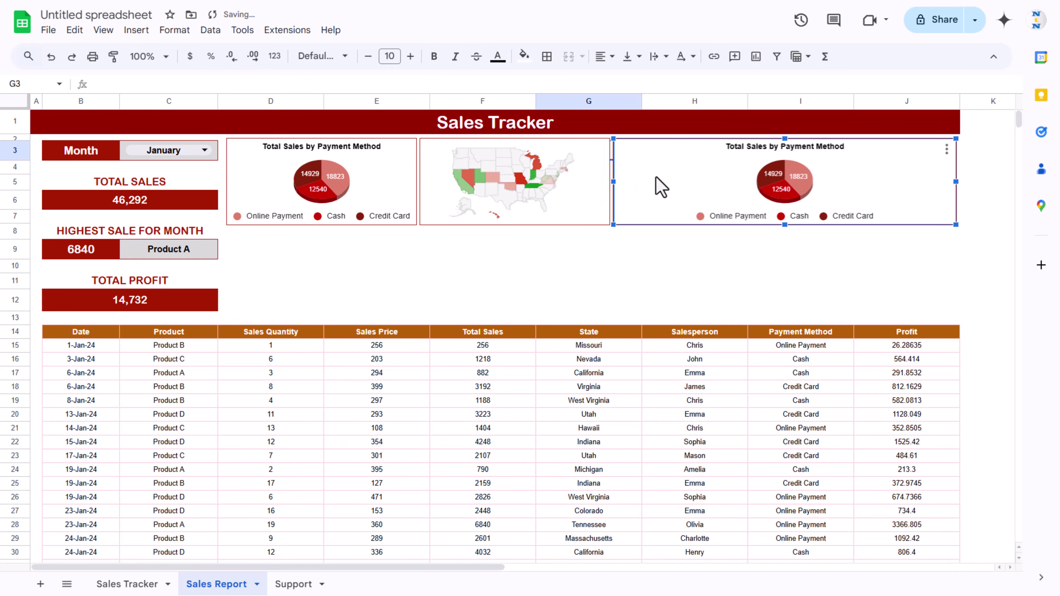
Change the copied pie chart's first data range to H14:H1000, keeping F14:F1000 as the second range
{"action": "double_click", "coordinate": [661, 188]}
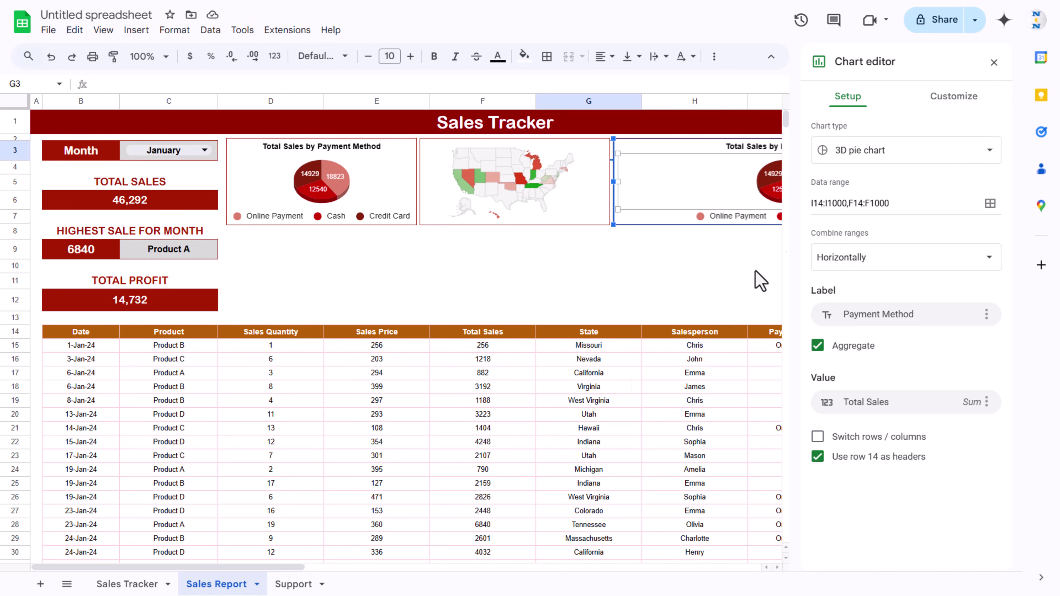
{"action": "left_click", "coordinate": [812, 204]}
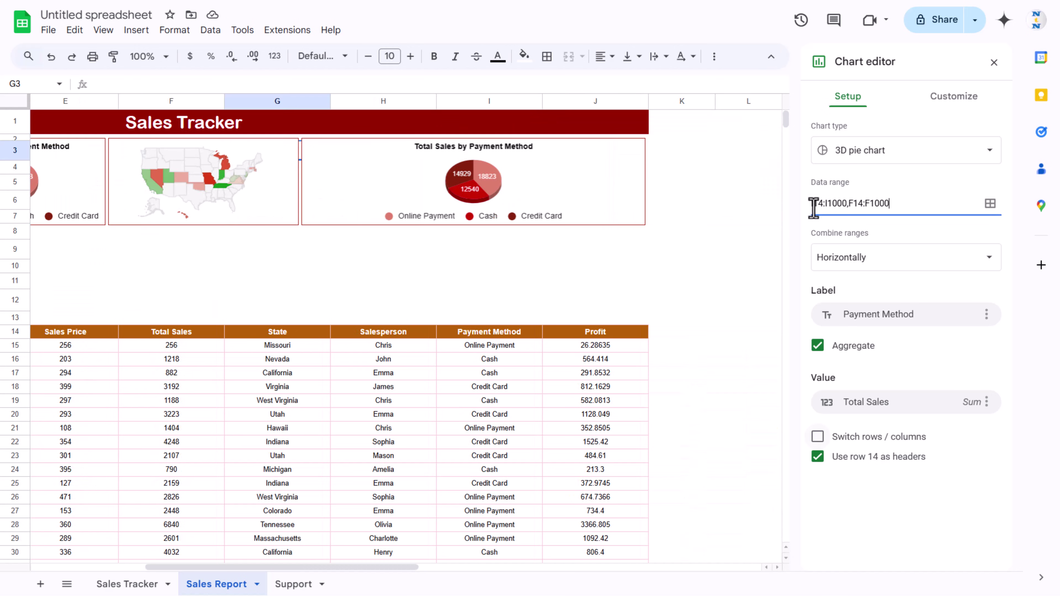
{"action": "left_click", "coordinate": [811, 203]}
{"action": "type", "text": "H14:"}
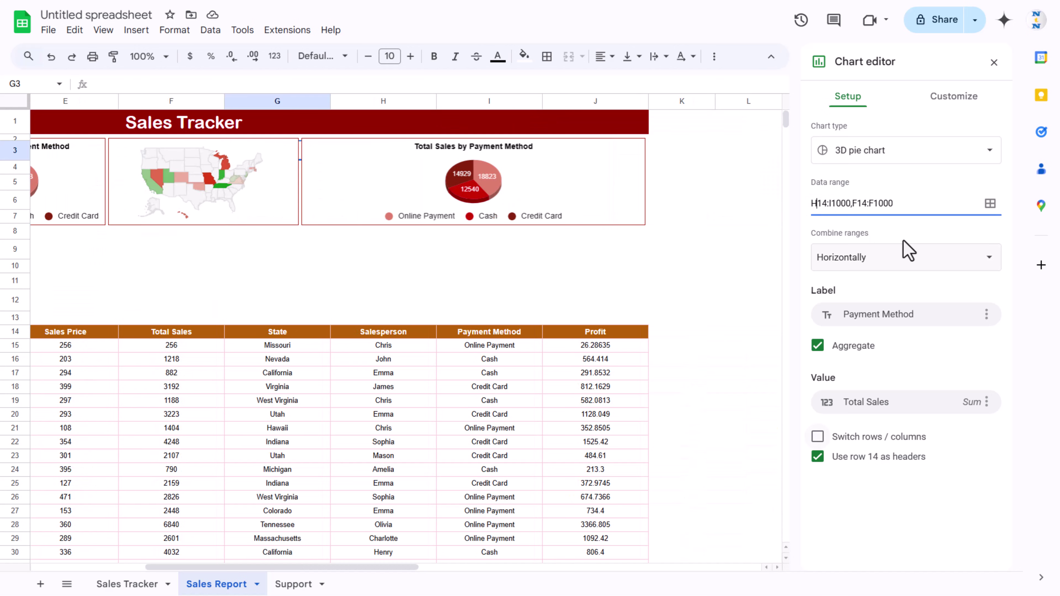
{"action": "type", "text": "H"}
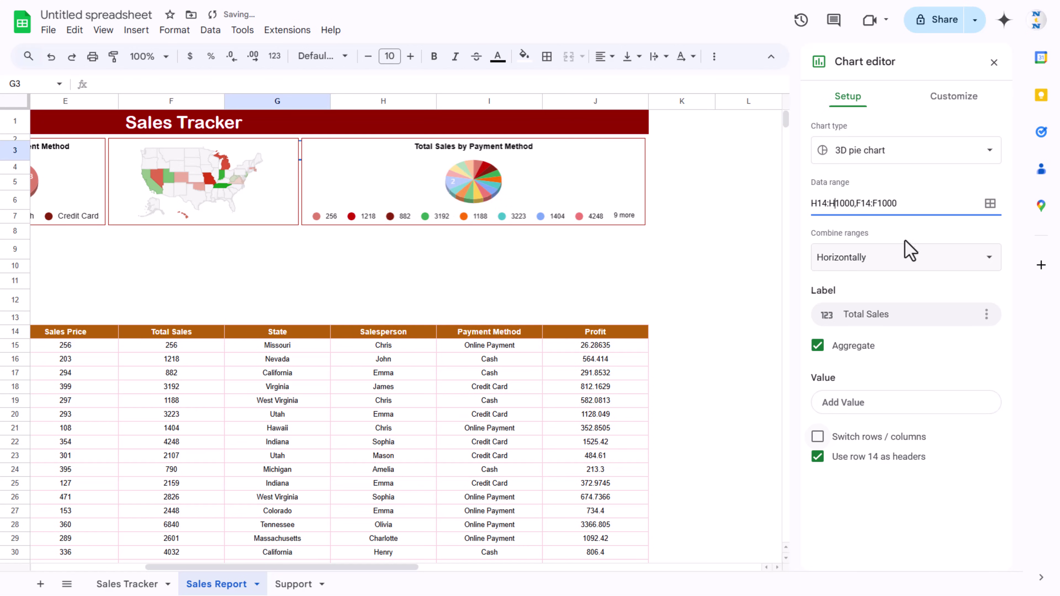
Change the copied chart's type to Column chart
{"action": "left_click", "coordinate": [920, 152]}
{"action": "scroll", "coordinate": [877, 334], "scroll_direction": "down", "scroll_amount": 4}
{"action": "left_click", "coordinate": [843, 388]}
Use Salesperson as the column chart's X-axis and add Total Sales as its series
{"action": "left_click", "coordinate": [918, 371]}
{"action": "left_click", "coordinate": [868, 430]}
{"action": "left_click", "coordinate": [893, 464]}
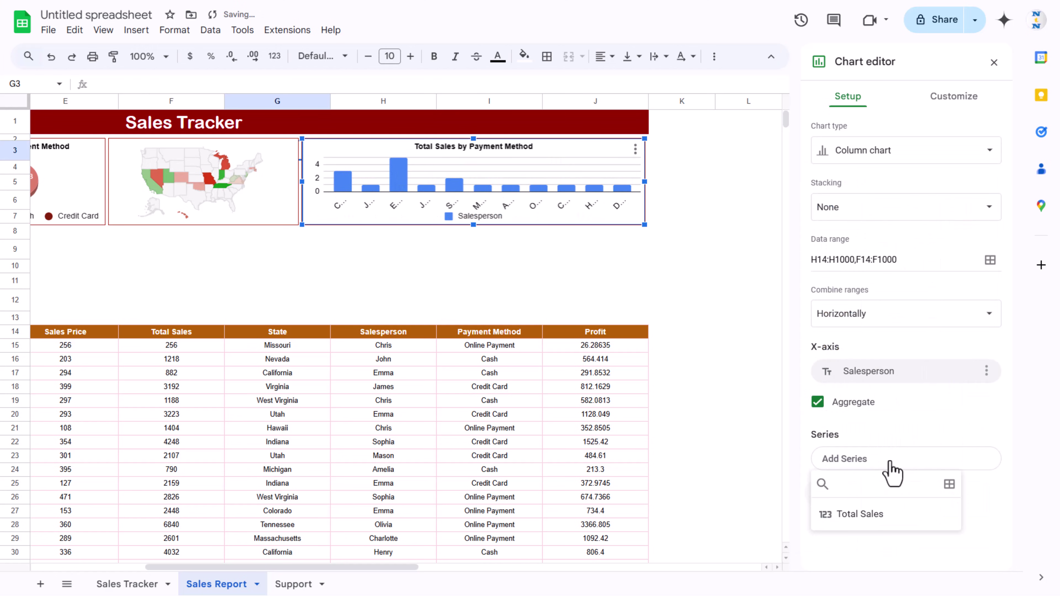
{"action": "left_click", "coordinate": [874, 515]}
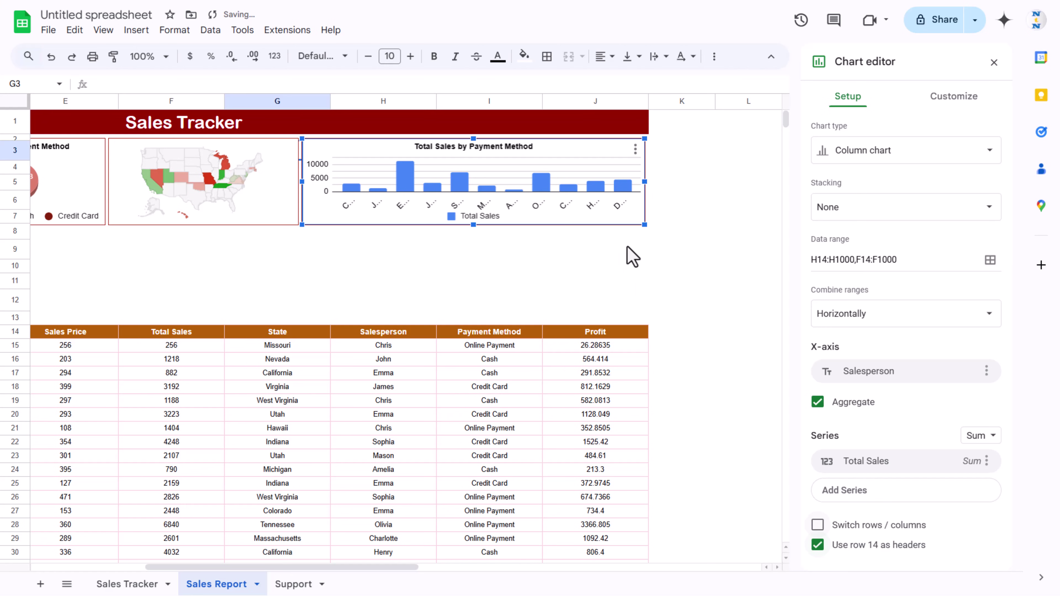
Set the column chart's horizontal axis label font size to 10
{"action": "left_click", "coordinate": [551, 207]}
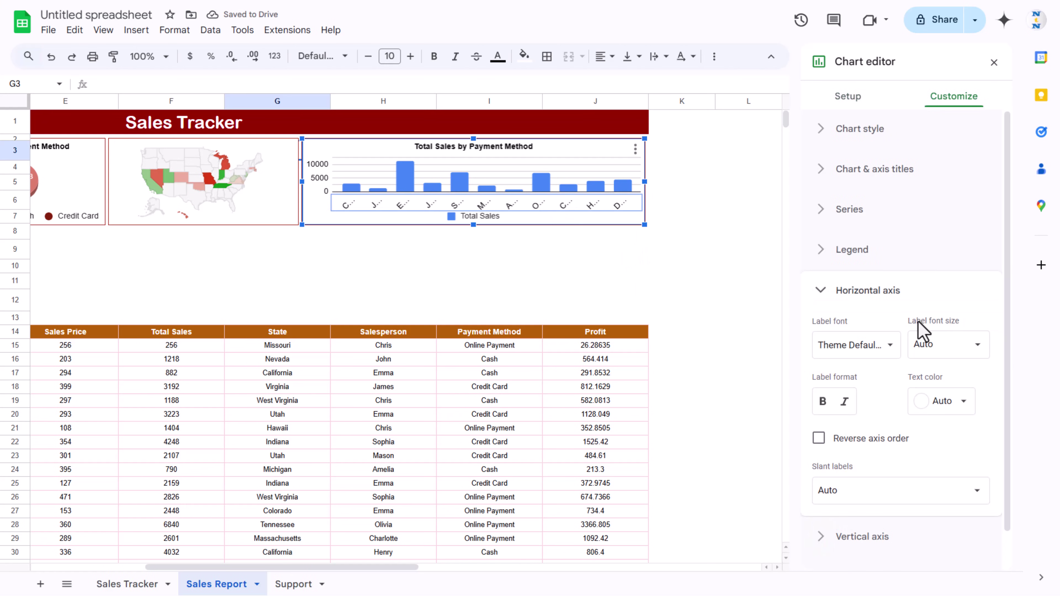
{"action": "scroll", "coordinate": [930, 339], "scroll_direction": "down", "scroll_amount": 1}
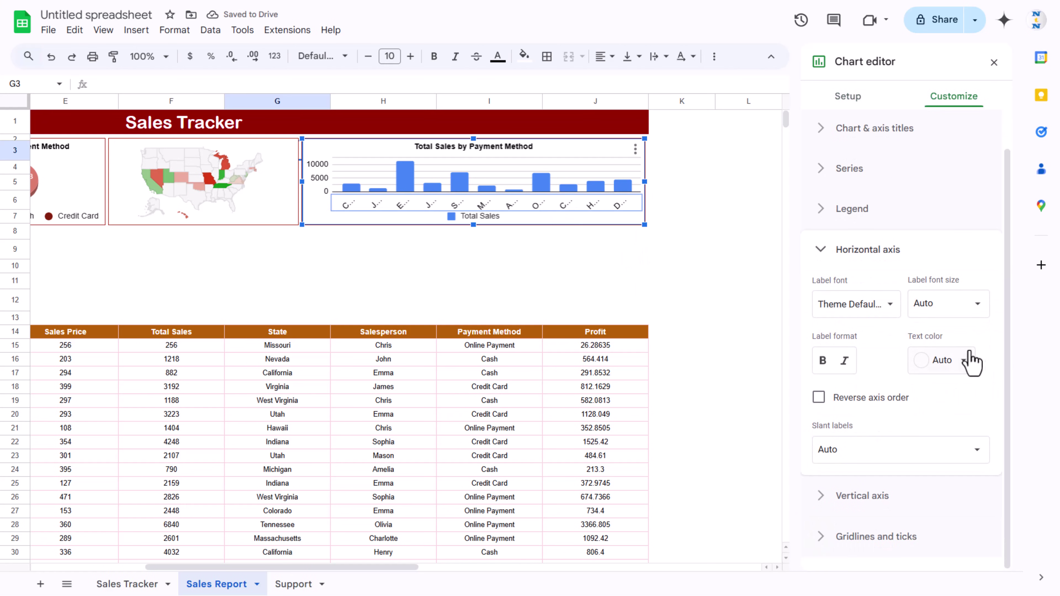
{"action": "left_click", "coordinate": [979, 308]}
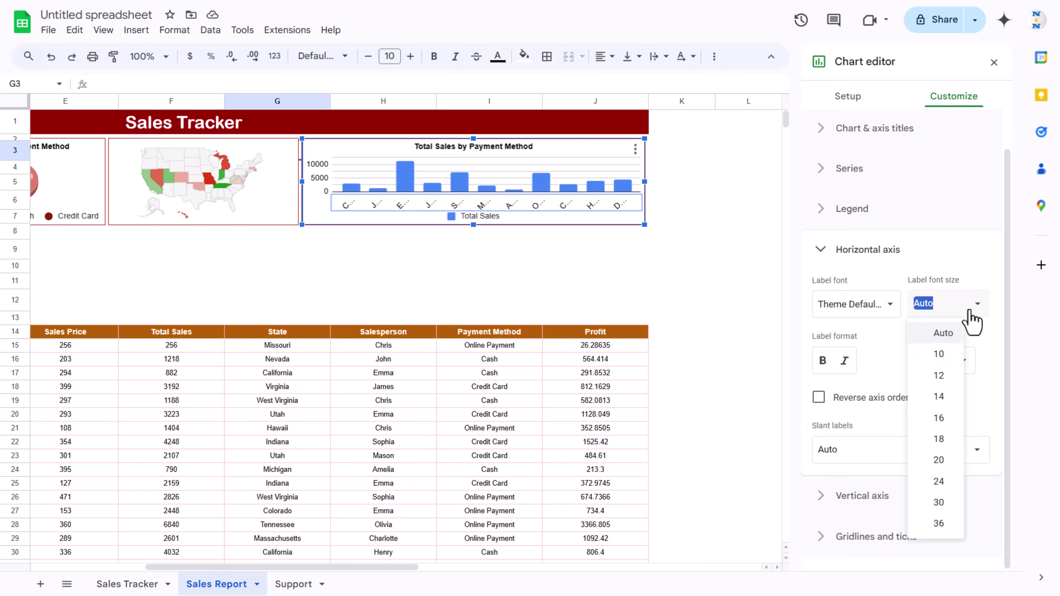
{"action": "left_click", "coordinate": [944, 359]}
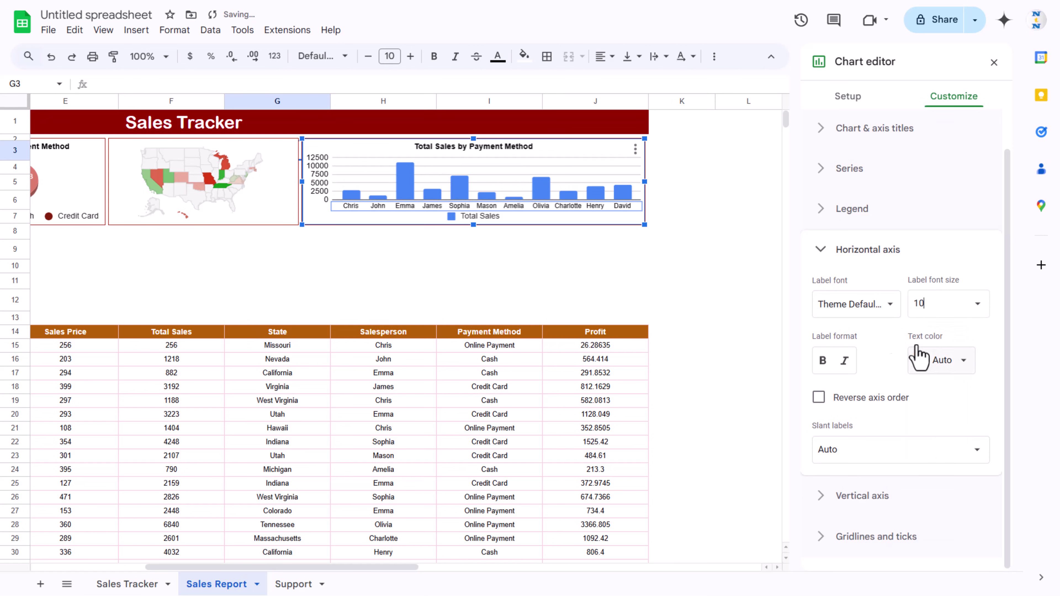
Remove the column chart's legend by setting its position to None
{"action": "left_click", "coordinate": [492, 218]}
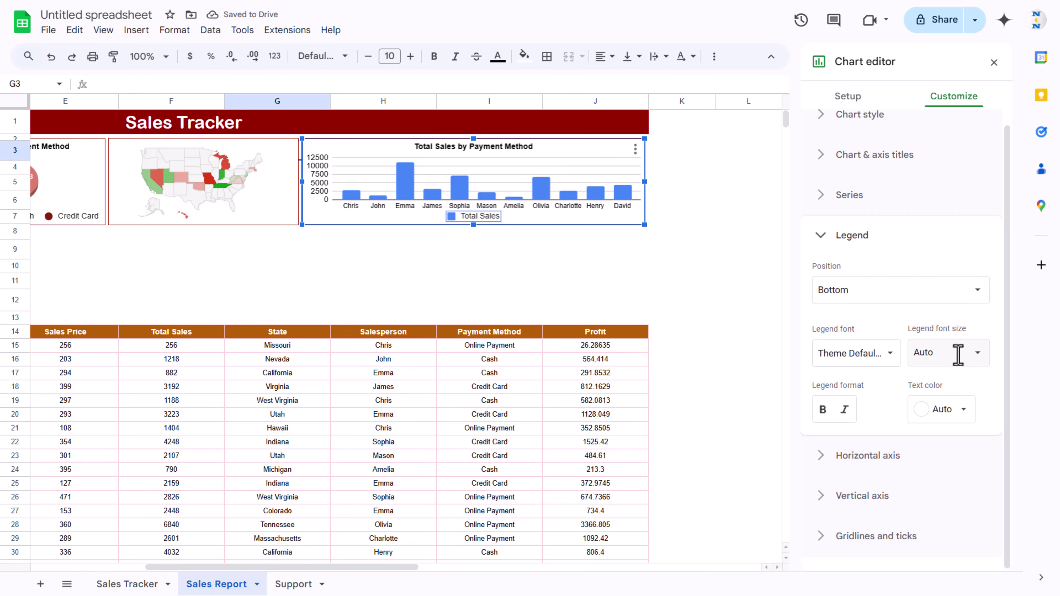
{"action": "left_click", "coordinate": [849, 297]}
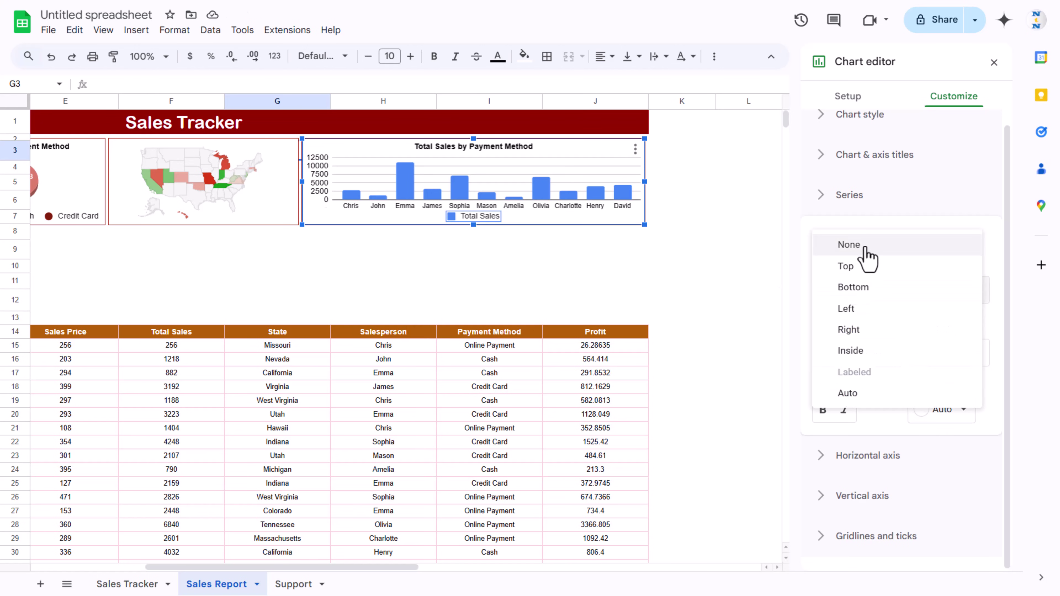
{"action": "left_click", "coordinate": [849, 245]}
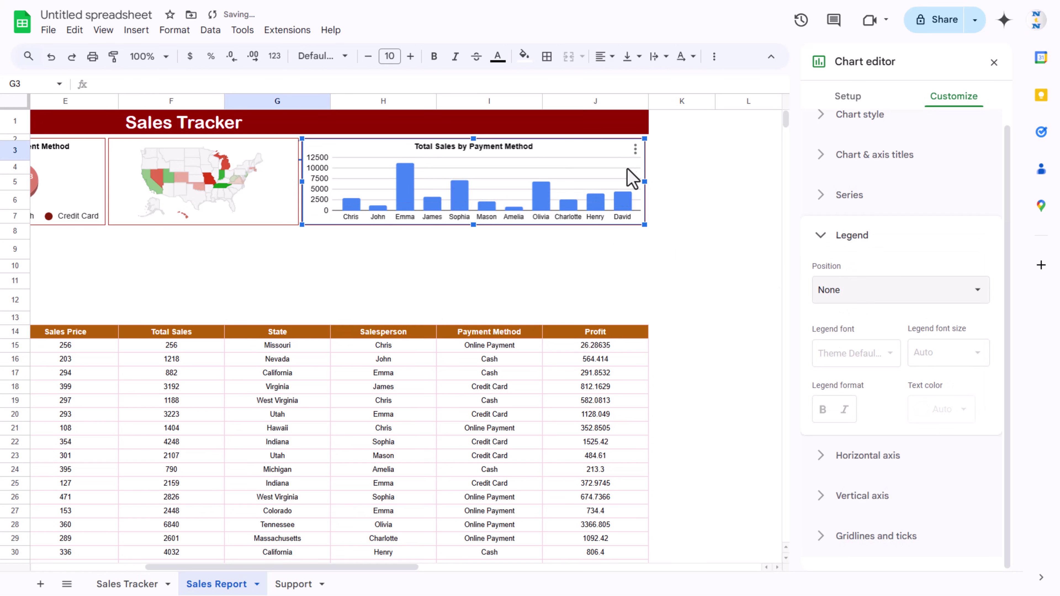
Turn off the major gridlines of the column chart's vertical axis
{"action": "left_click", "coordinate": [598, 178]}
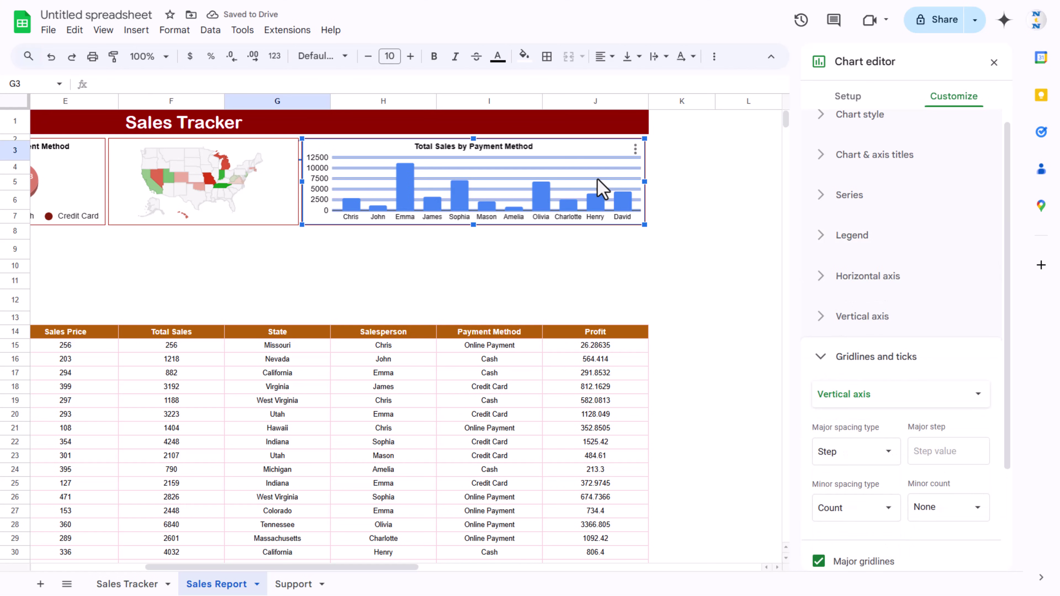
{"action": "scroll", "coordinate": [888, 430], "scroll_direction": "down", "scroll_amount": 3}
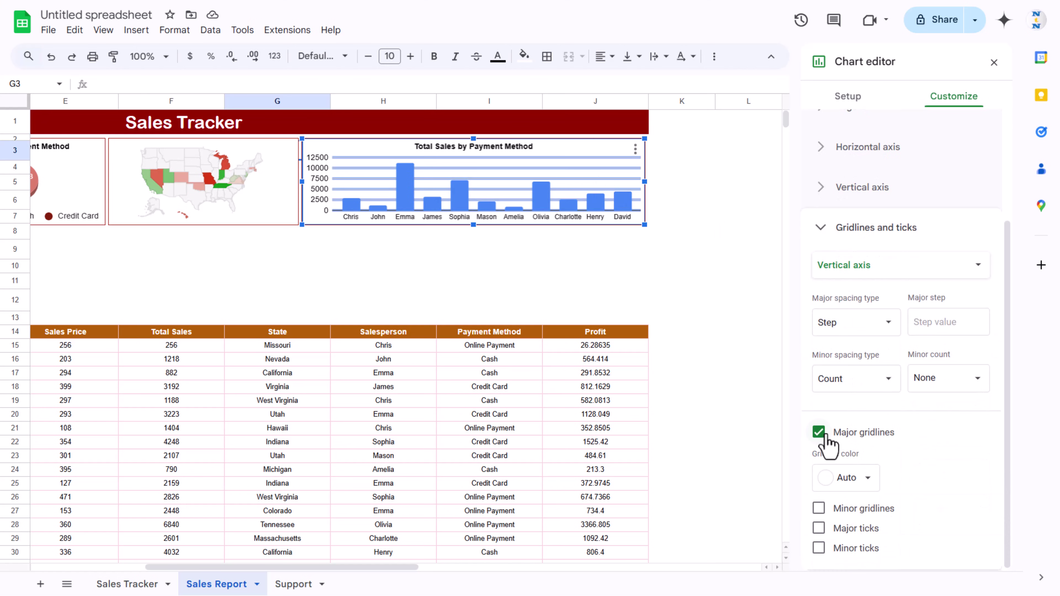
{"action": "left_click", "coordinate": [819, 434]}
Give the column chart a 3D style
{"action": "scroll", "coordinate": [908, 348], "scroll_direction": "up", "scroll_amount": 5}
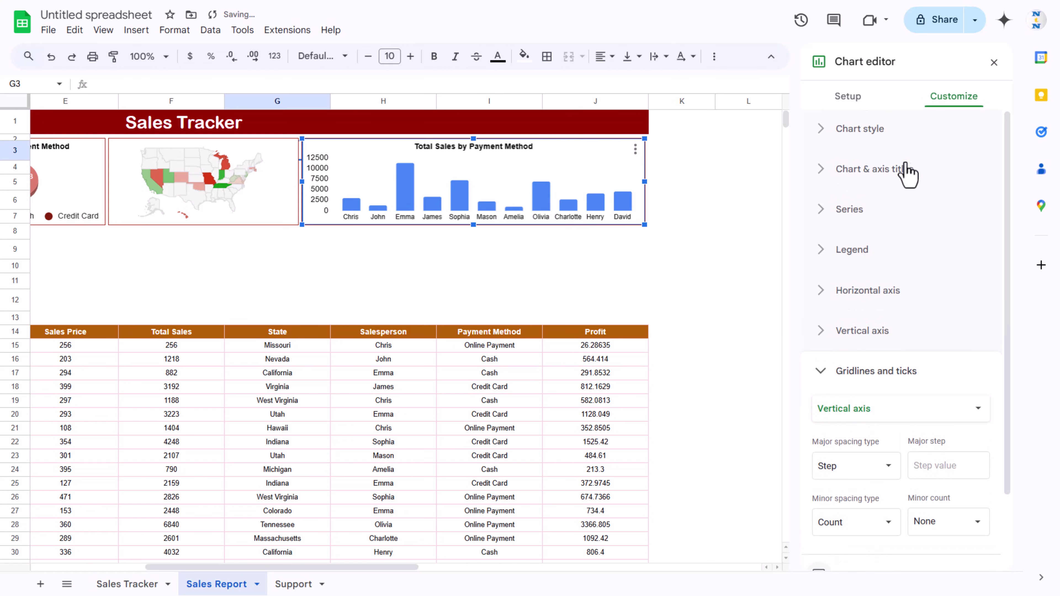
{"action": "left_click", "coordinate": [880, 129]}
{"action": "left_click", "coordinate": [819, 312]}
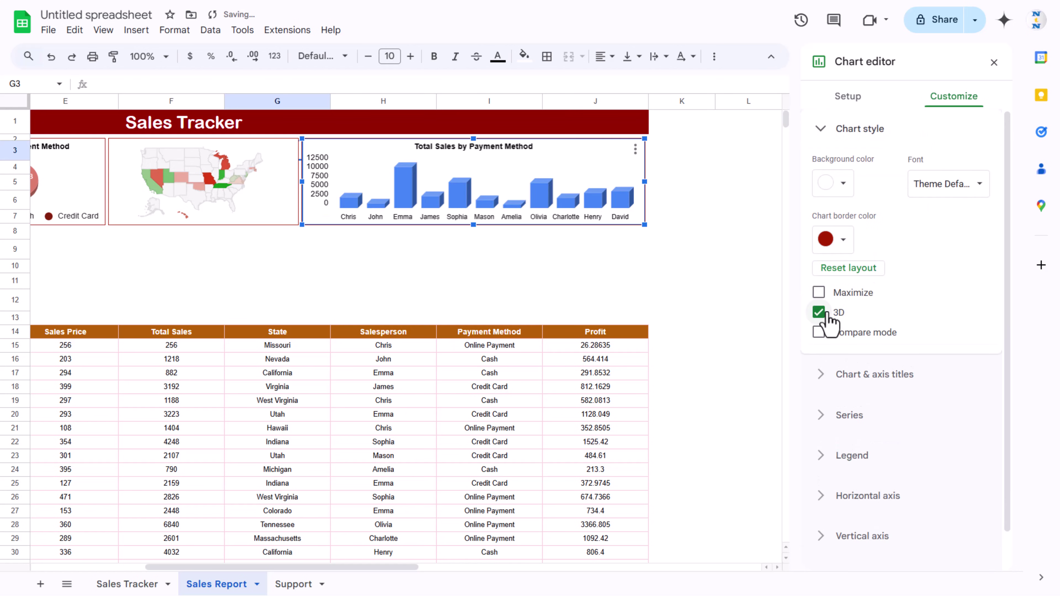
Fill the column chart's Total Sales series with dark red to match the sheet's header color
{"action": "scroll", "coordinate": [883, 337], "scroll_direction": "down", "scroll_amount": 1}
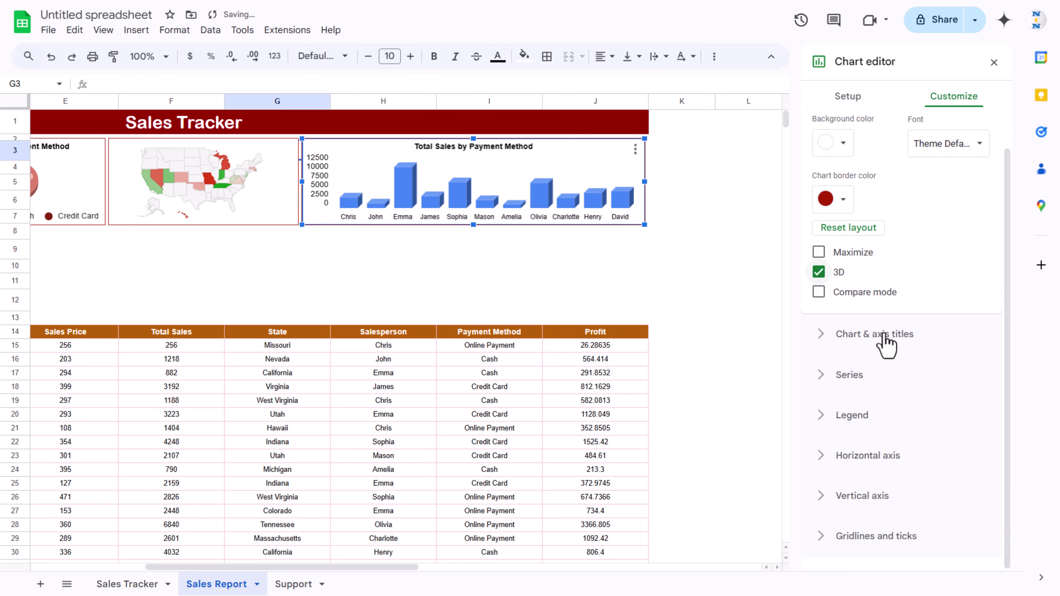
{"action": "left_click", "coordinate": [873, 375]}
{"action": "left_click", "coordinate": [888, 293]}
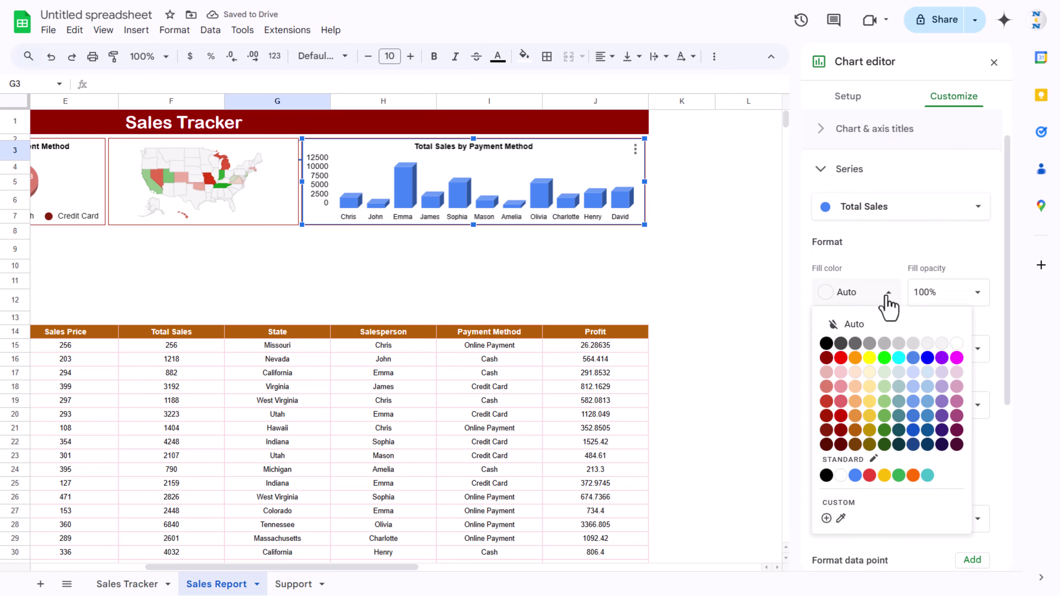
{"action": "left_click", "coordinate": [826, 402]}
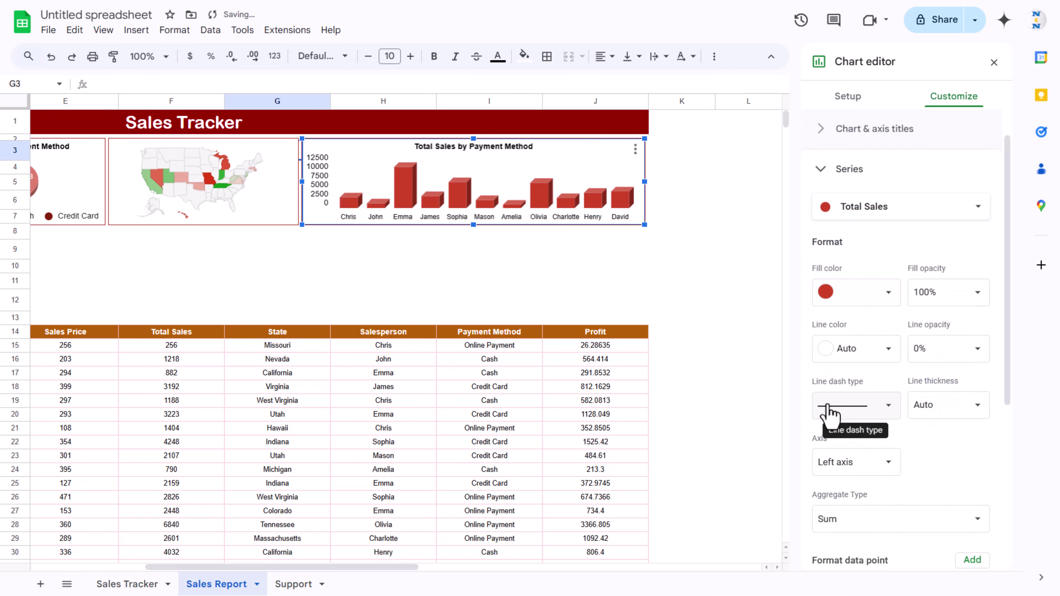
{"action": "left_click", "coordinate": [875, 302]}
{"action": "left_click", "coordinate": [829, 418]}
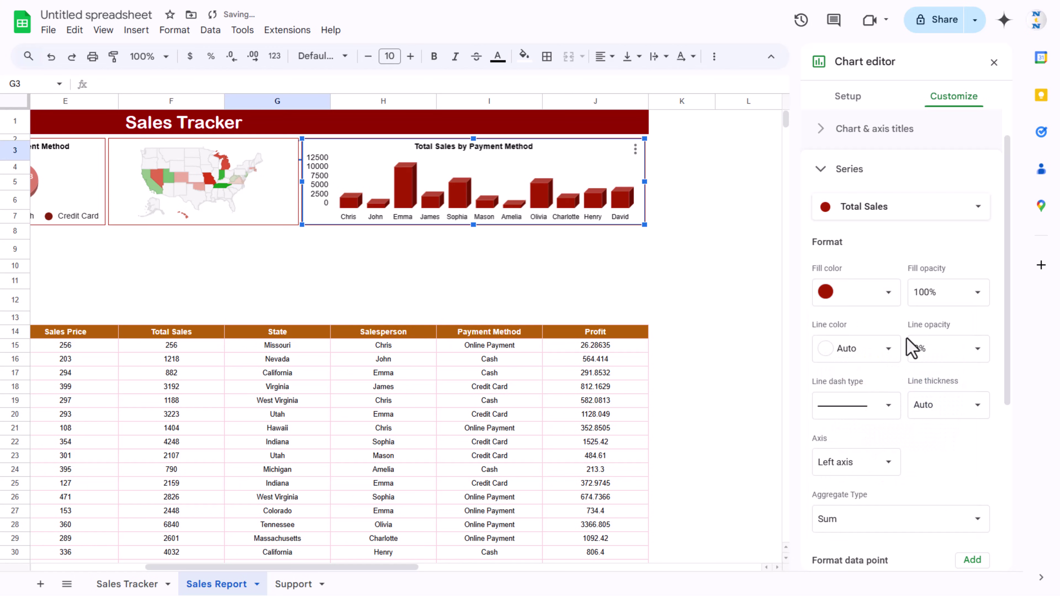
Add data labels to the Total Sales columns and close the chart editor
{"action": "scroll", "coordinate": [906, 315], "scroll_direction": "down", "scroll_amount": 5}
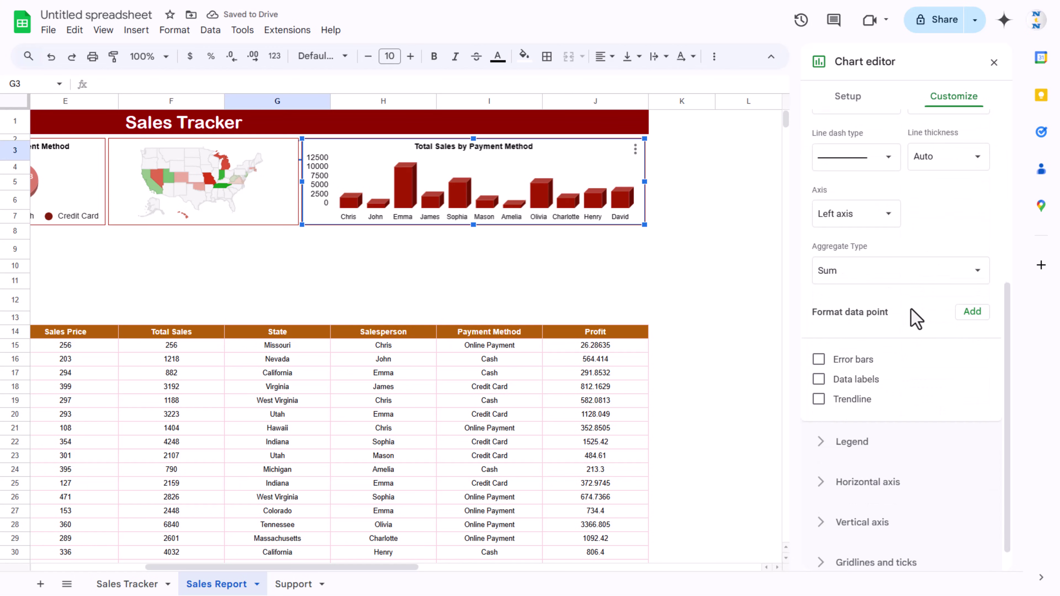
{"action": "left_click", "coordinate": [818, 379]}
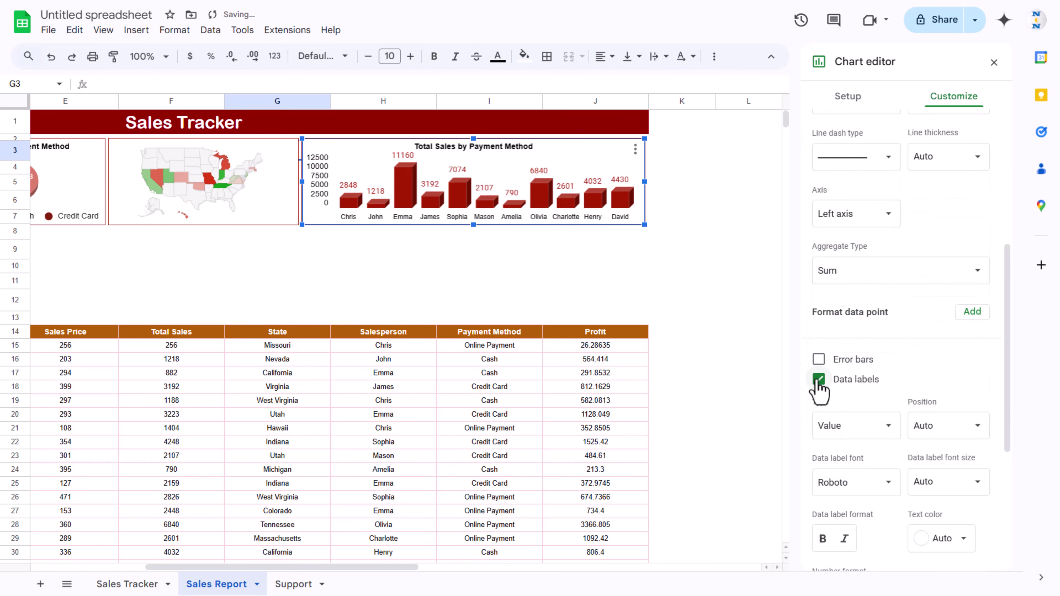
{"action": "left_click", "coordinate": [994, 63]}
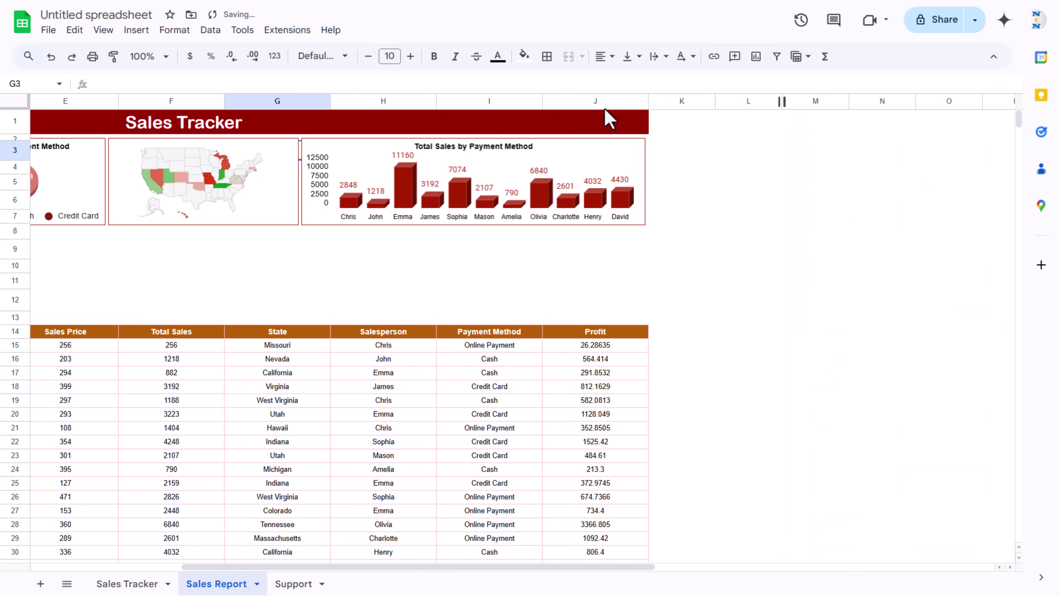
Retitle the column chart "Total Sales by Salesperson" and finish editing the chart
{"action": "double_click", "coordinate": [506, 147]}
{"action": "left_click", "coordinate": [982, 267]}
{"action": "key", "text": "ctrl+BackSpace"}
{"action": "key", "text": "ctrl+BackSpace"}
{"action": "type", "text": "Sales by Sale"}
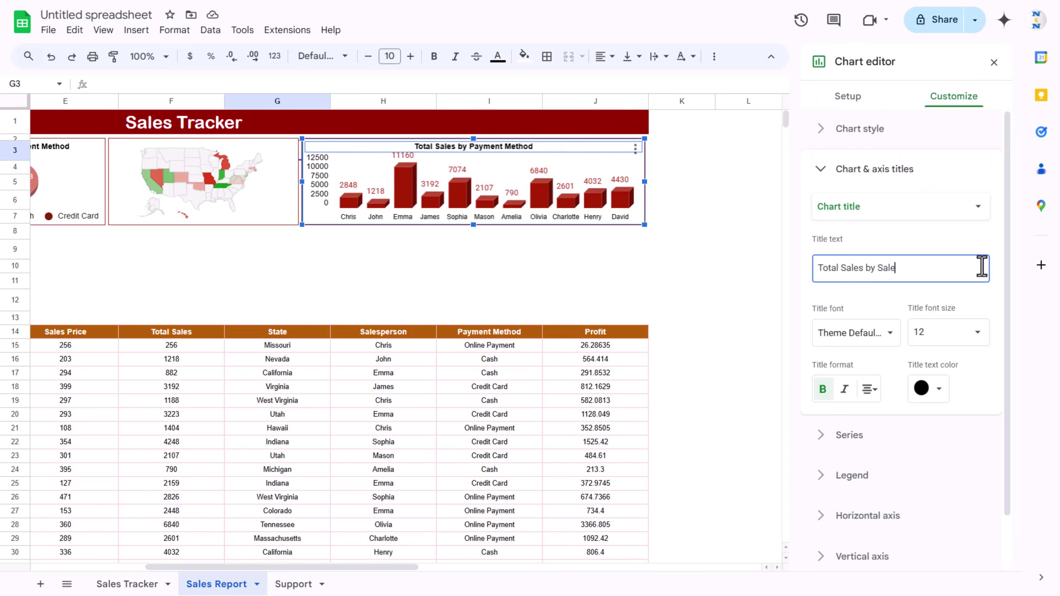
{"action": "type", "text": "sperson"}
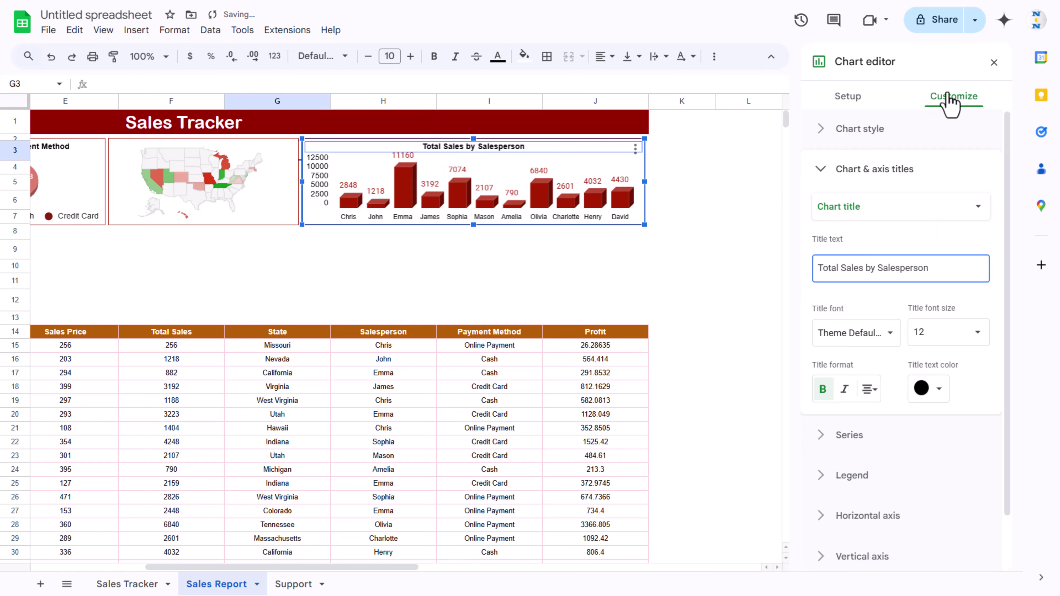
{"action": "left_click", "coordinate": [993, 62]}
{"action": "left_click", "coordinate": [598, 256]}
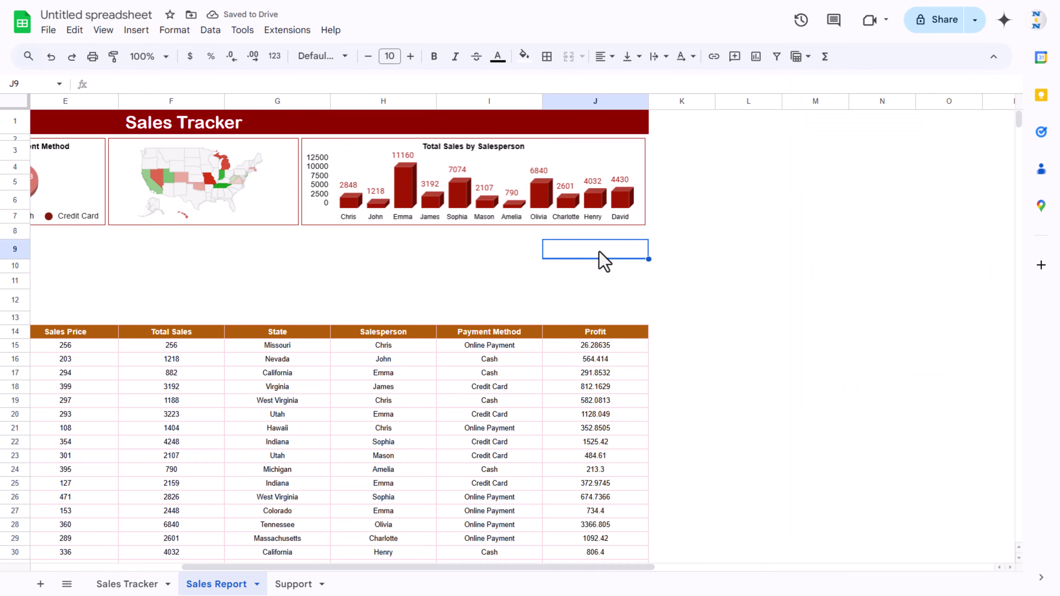
Duplicate the Total Sales by Salesperson column chart, place the copy directly below the pie chart, and narrow it to end just past column E
{"action": "key", "text": "Left"}
{"action": "key", "text": "Left"}
{"action": "key", "text": "Left"}
{"action": "key", "text": "Left"}
{"action": "key", "text": "Left"}
{"action": "key", "text": "Left"}
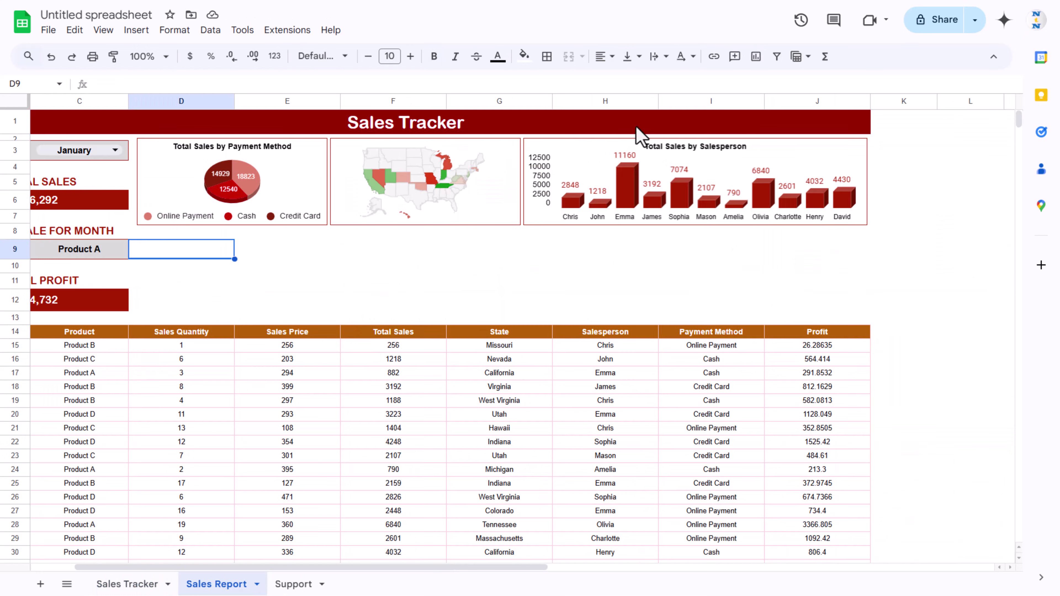
{"action": "left_click", "coordinate": [564, 152]}
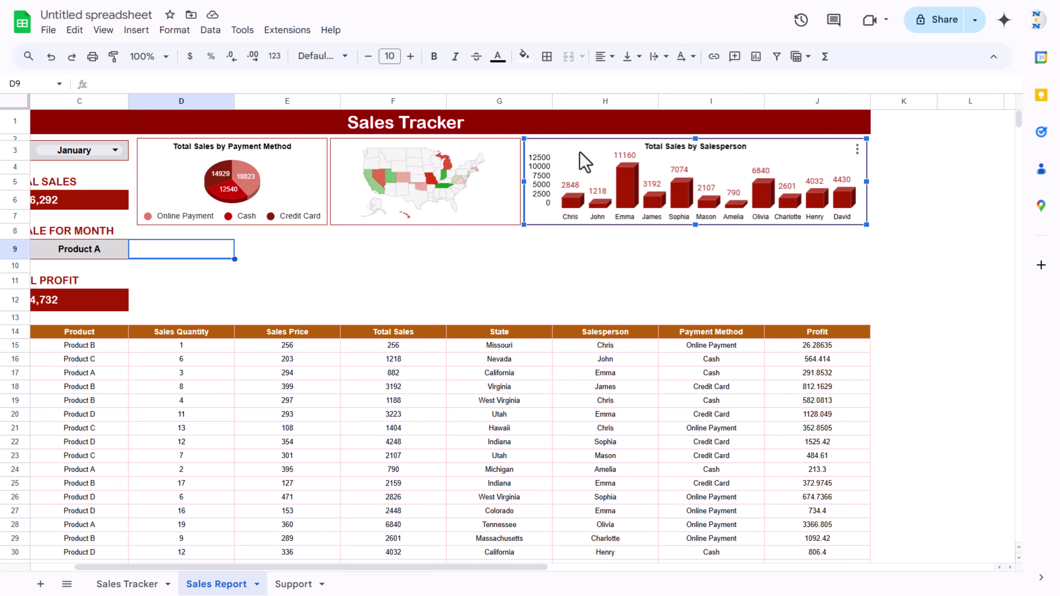
{"action": "left_click", "coordinate": [255, 268]}
{"action": "key", "text": "ctrl+v"}
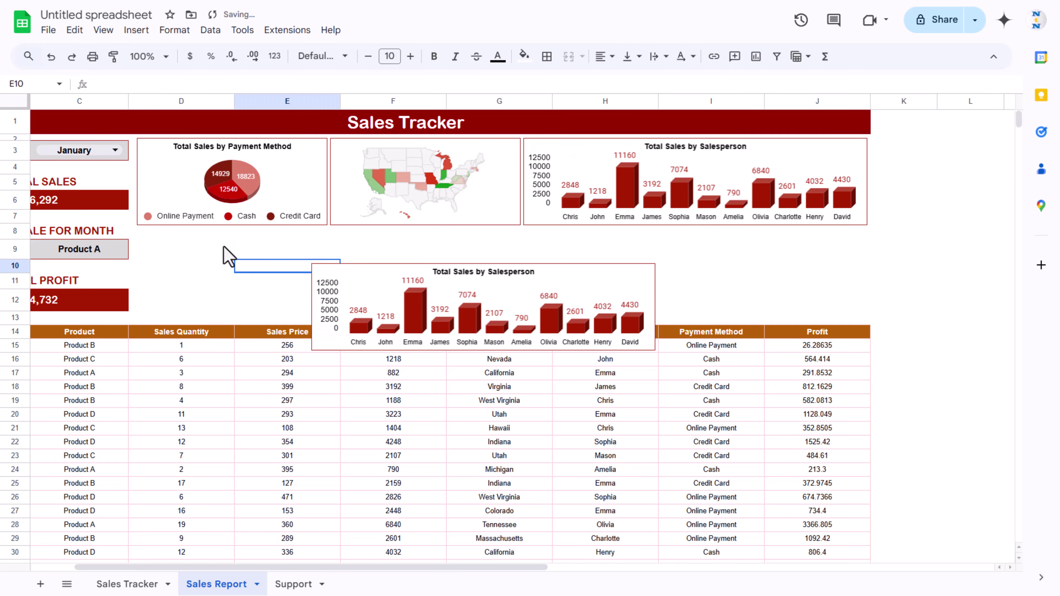
{"action": "left_click_drag", "start_coordinate": [360, 275], "coordinate": [185, 241]}
{"action": "left_click_drag", "start_coordinate": [480, 276], "coordinate": [343, 275]}
Change the copied chart's data range to C14:C1000,F14:F1000 so it draws on the Product and Total Sales columns
{"action": "double_click", "coordinate": [240, 239]}
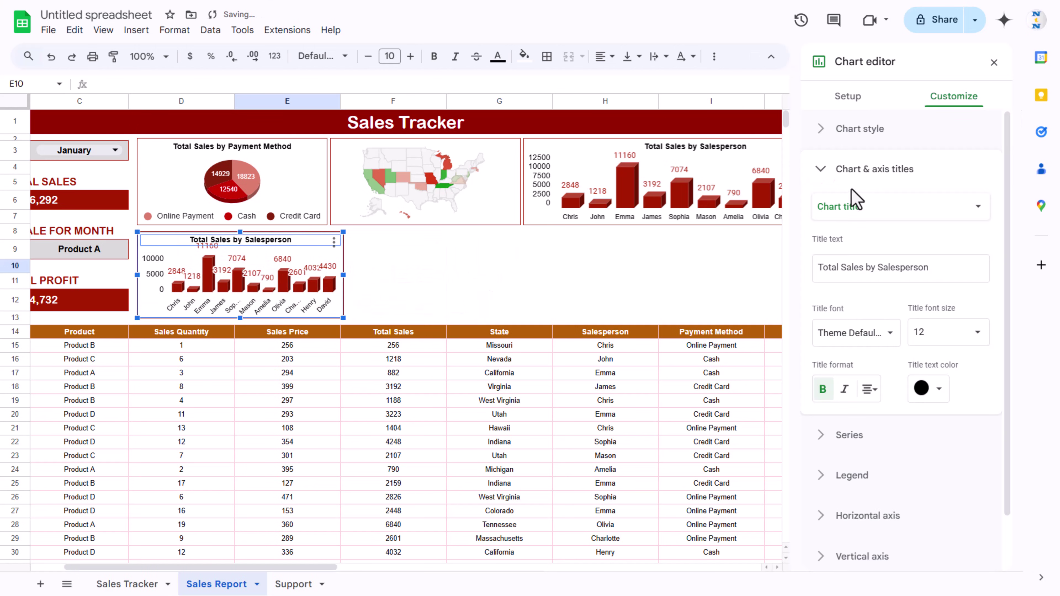
{"action": "left_click", "coordinate": [850, 97]}
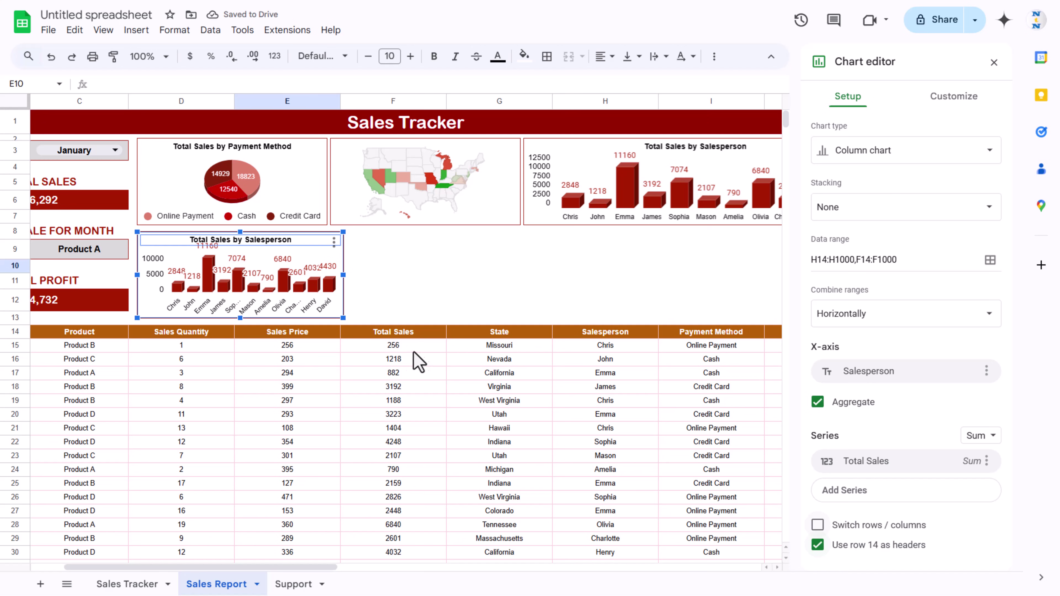
{"action": "left_click", "coordinate": [100, 332]}
{"action": "left_click_drag", "start_coordinate": [303, 568], "coordinate": [198, 578]}
{"action": "double_click", "coordinate": [403, 245]}
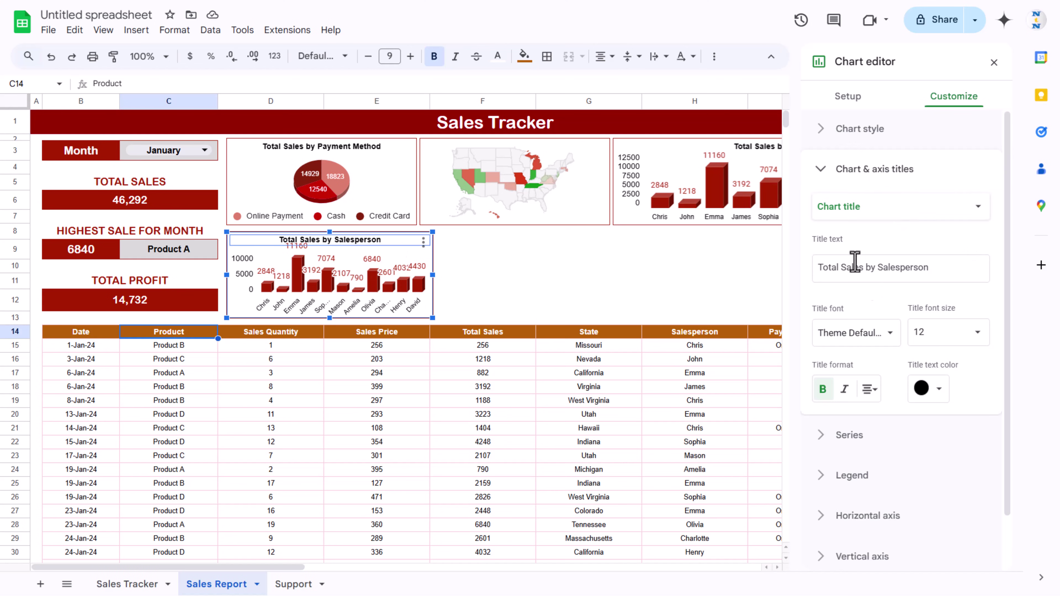
{"action": "left_click", "coordinate": [849, 98]}
{"action": "left_click", "coordinate": [813, 260]}
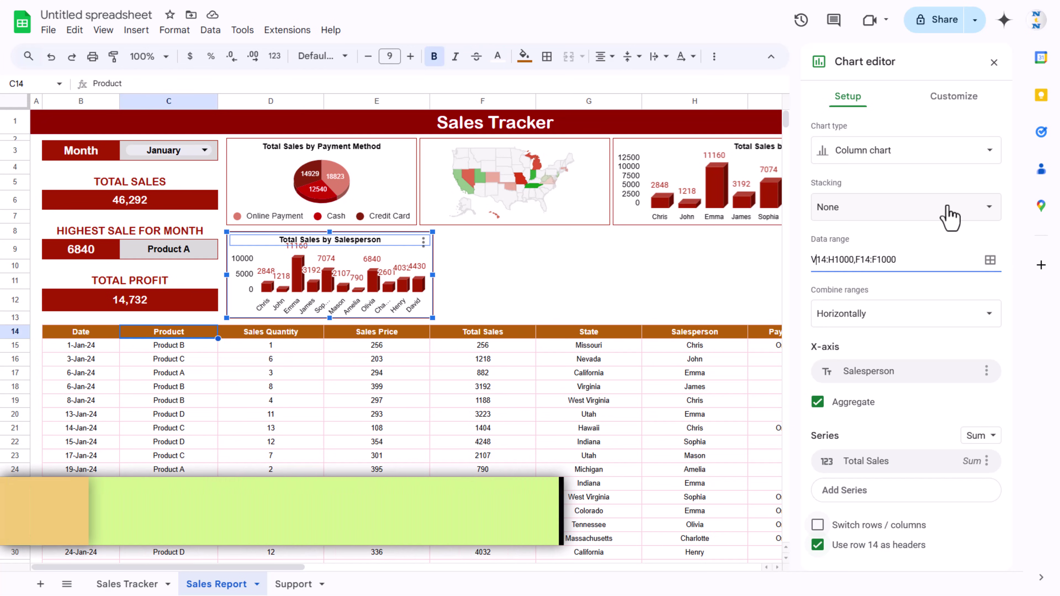
{"action": "type", "text": "C"}
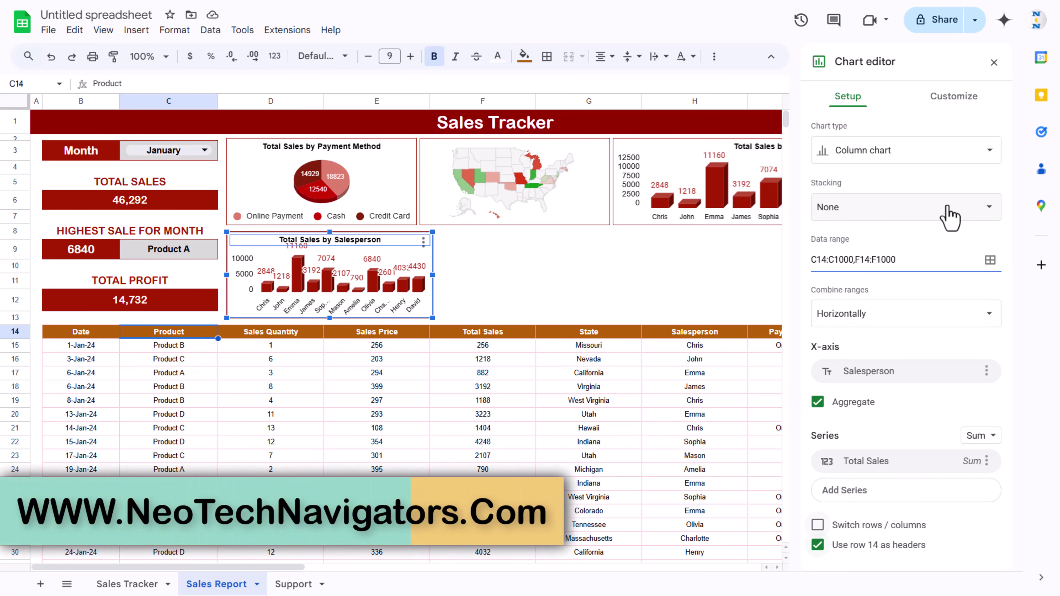
Set Product as the copied chart's X-axis and add Total Sales as its series
{"action": "left_click", "coordinate": [906, 372]}
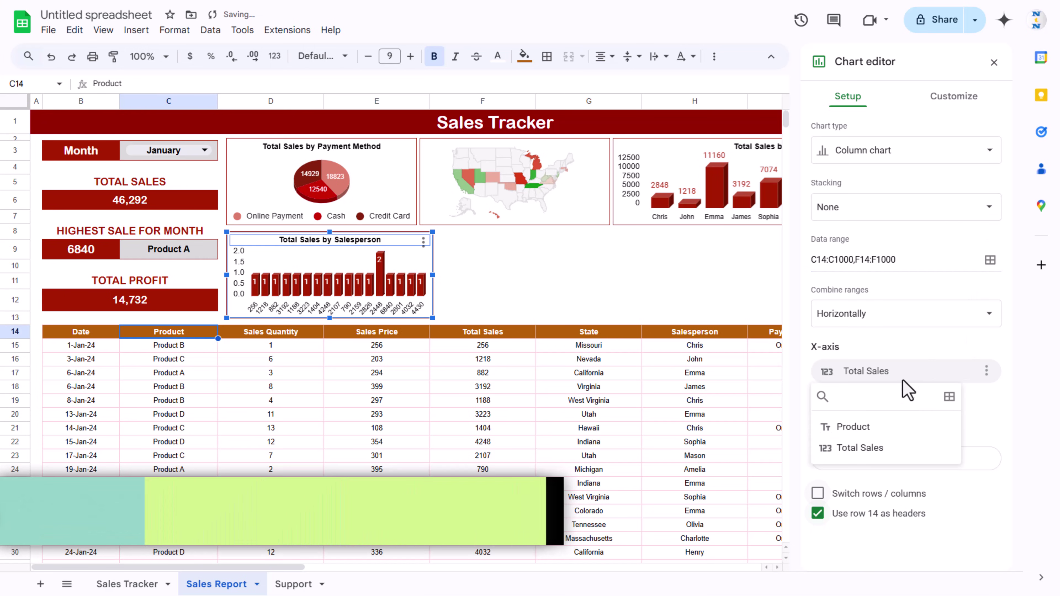
{"action": "left_click", "coordinate": [876, 427]}
{"action": "left_click", "coordinate": [881, 461]}
{"action": "left_click", "coordinate": [865, 513]}
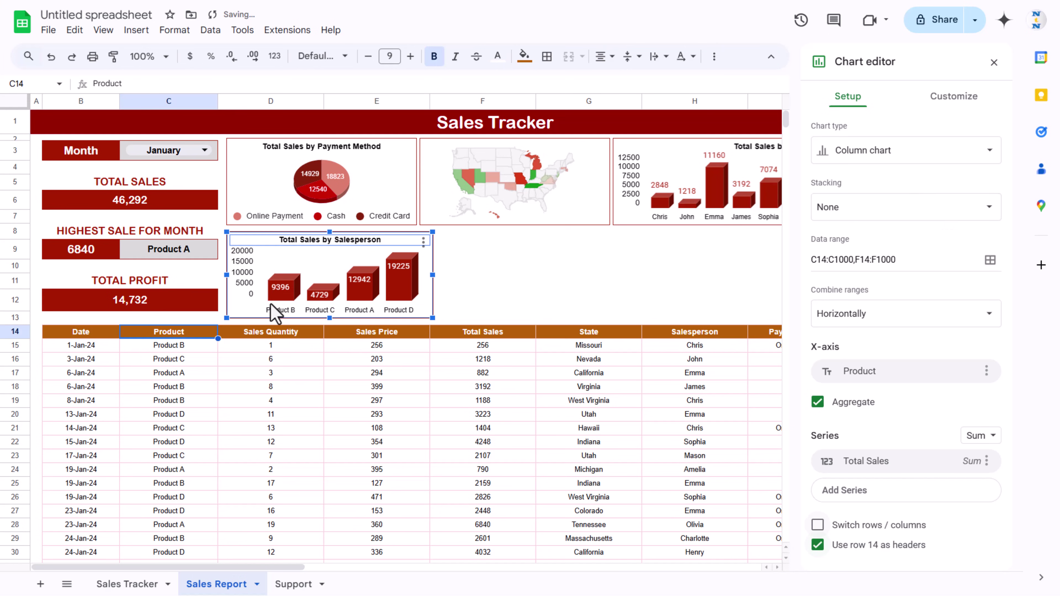
Convert the product sales column chart to a bar chart
{"action": "left_click", "coordinate": [949, 109]}
{"action": "left_click", "coordinate": [848, 96]}
{"action": "left_click", "coordinate": [906, 150]}
{"action": "scroll", "coordinate": [893, 334], "scroll_direction": "down", "scroll_amount": 5}
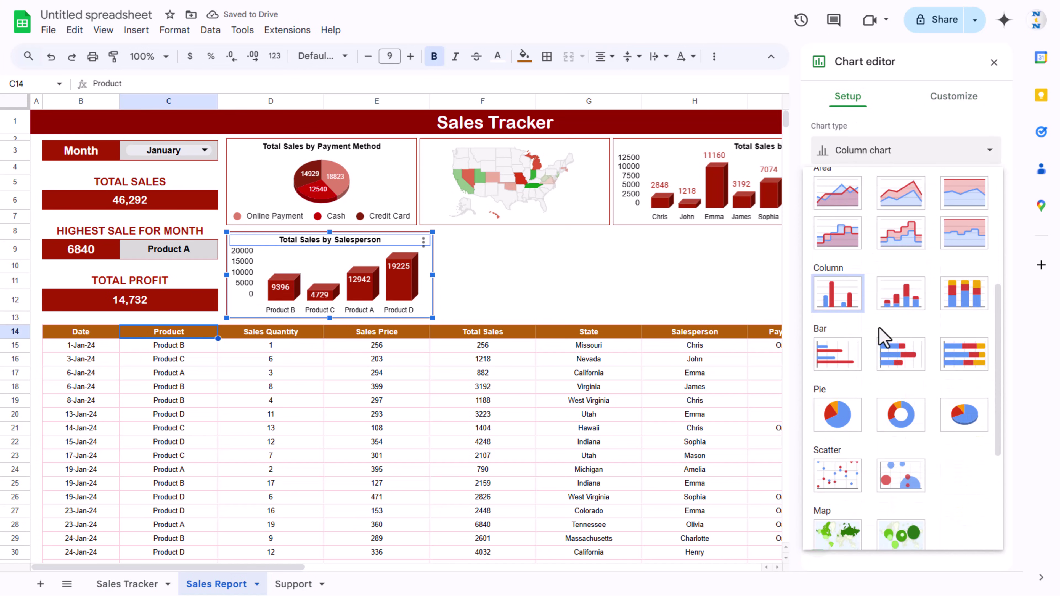
{"action": "left_click", "coordinate": [842, 364]}
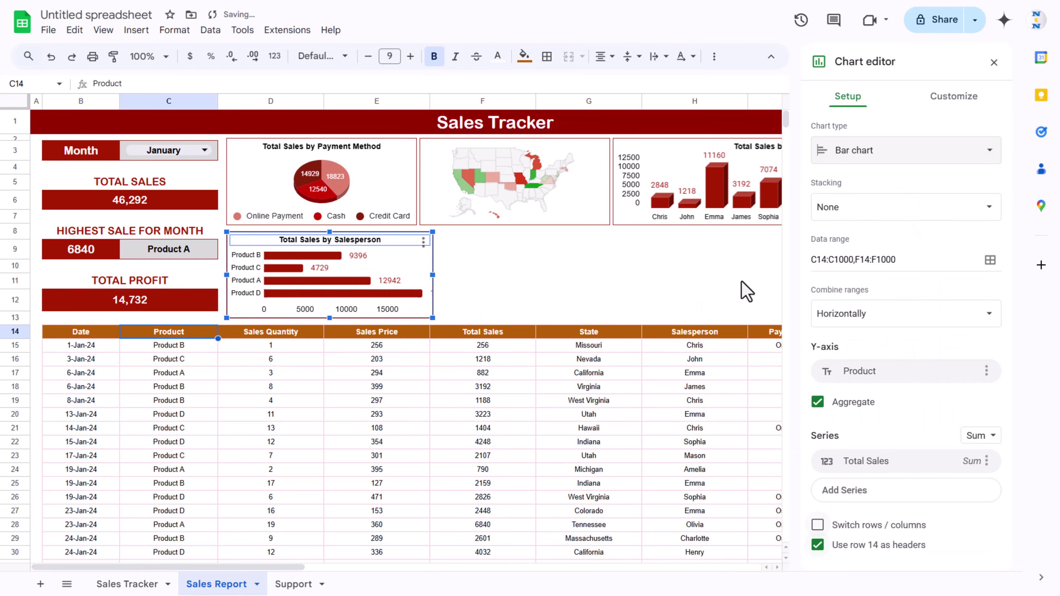
Give the product bar chart a 3D style
{"action": "left_click", "coordinate": [951, 101]}
{"action": "left_click", "coordinate": [863, 130]}
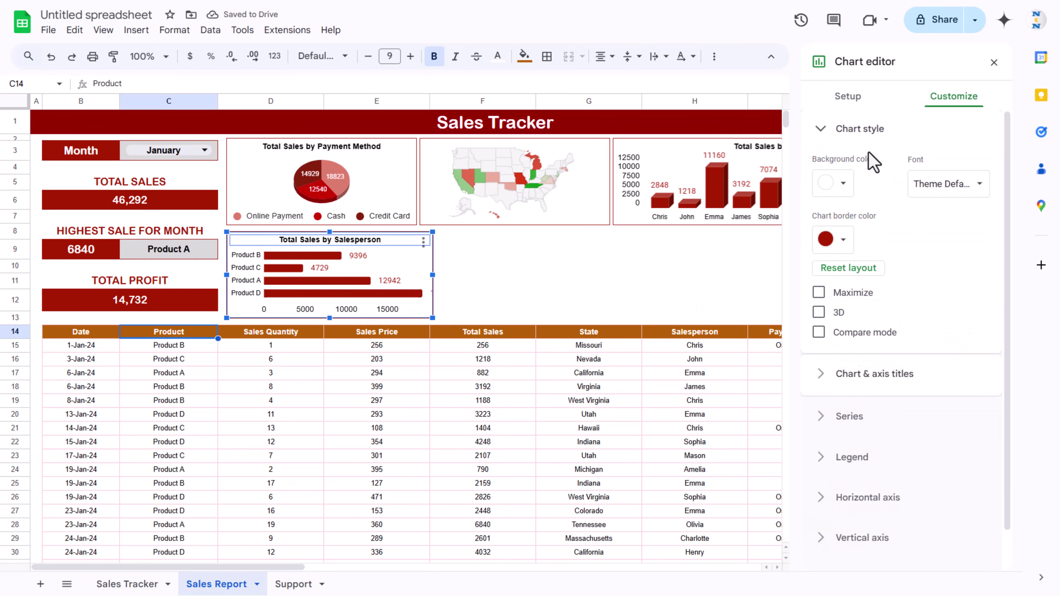
{"action": "left_click", "coordinate": [818, 312]}
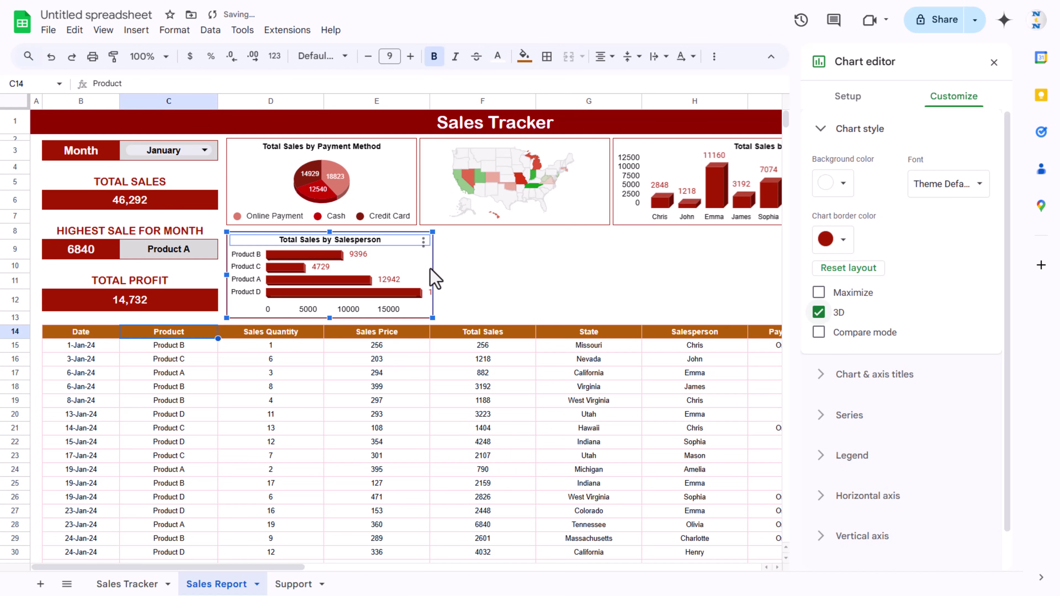
Narrow the bar chart's plot area so the Product D data label fits inside the chart
{"action": "left_click", "coordinate": [422, 275]}
{"action": "left_click_drag", "start_coordinate": [427, 275], "coordinate": [403, 275]}
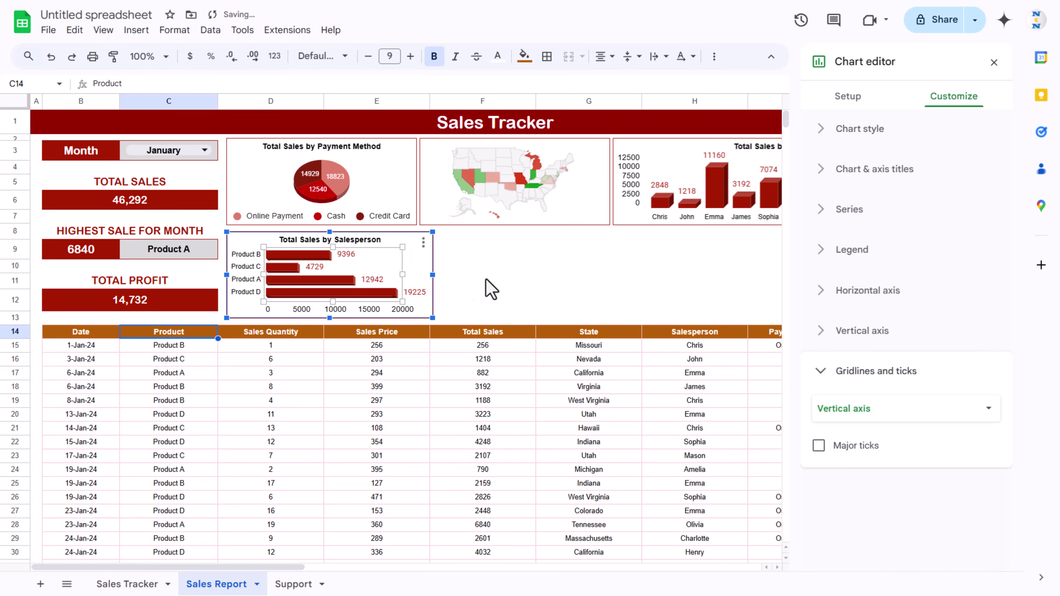
{"action": "left_click", "coordinate": [531, 280]}
Retitle the bar chart "Total Sales by Product" and close the chart editor
{"action": "double_click", "coordinate": [360, 239]}
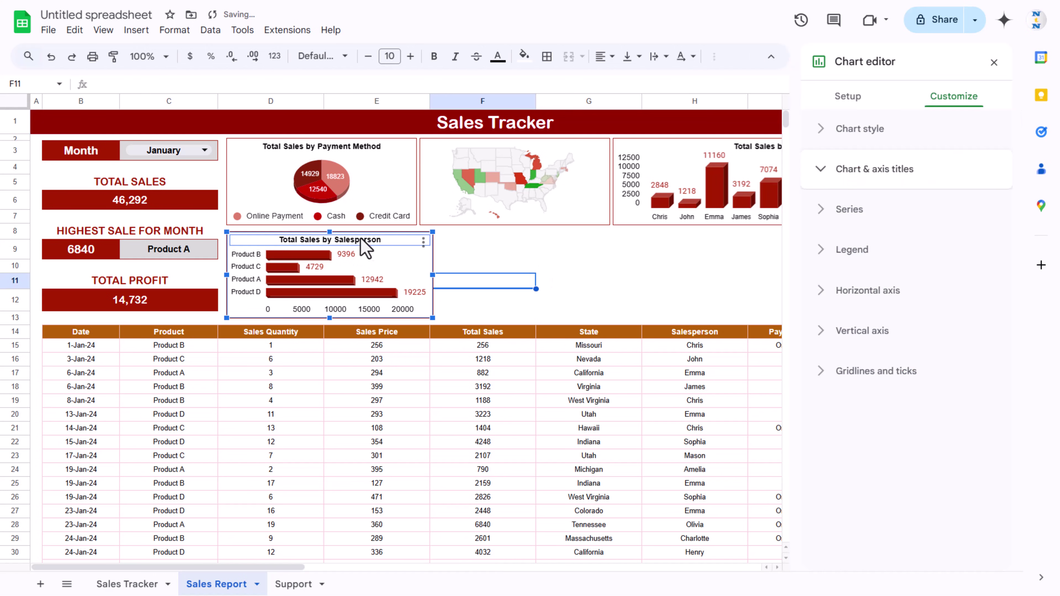
{"action": "left_click_drag", "start_coordinate": [880, 267], "coordinate": [946, 266]}
{"action": "type", "text": "Product"}
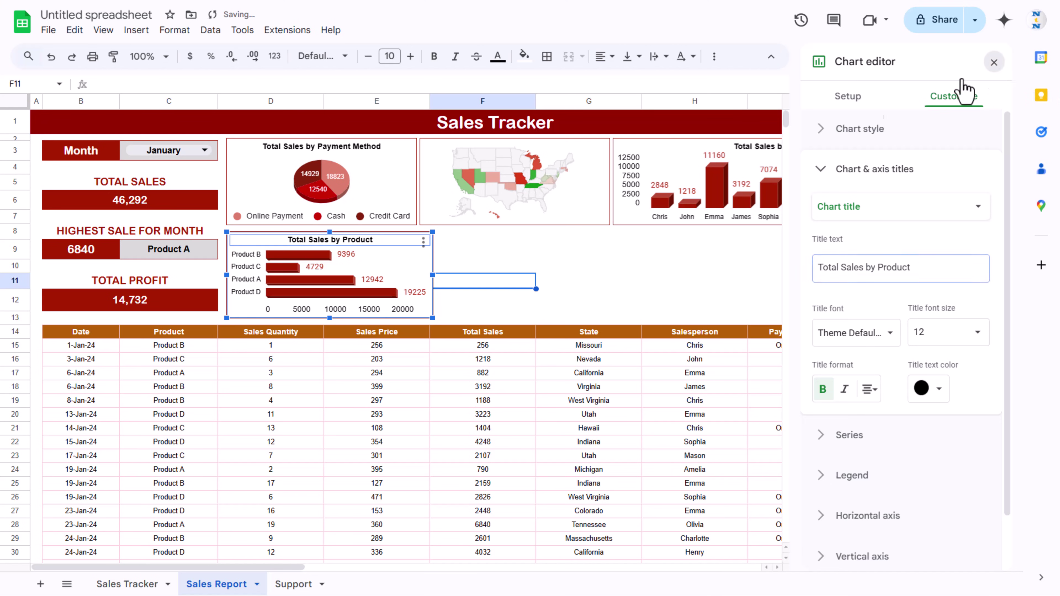
{"action": "left_click", "coordinate": [993, 62]}
{"action": "left_click", "coordinate": [571, 271]}
Duplicate the Total Sales by Product chart beside the original and widen the copy to the right edge of the salesperson chart
{"action": "left_click", "coordinate": [493, 253]}
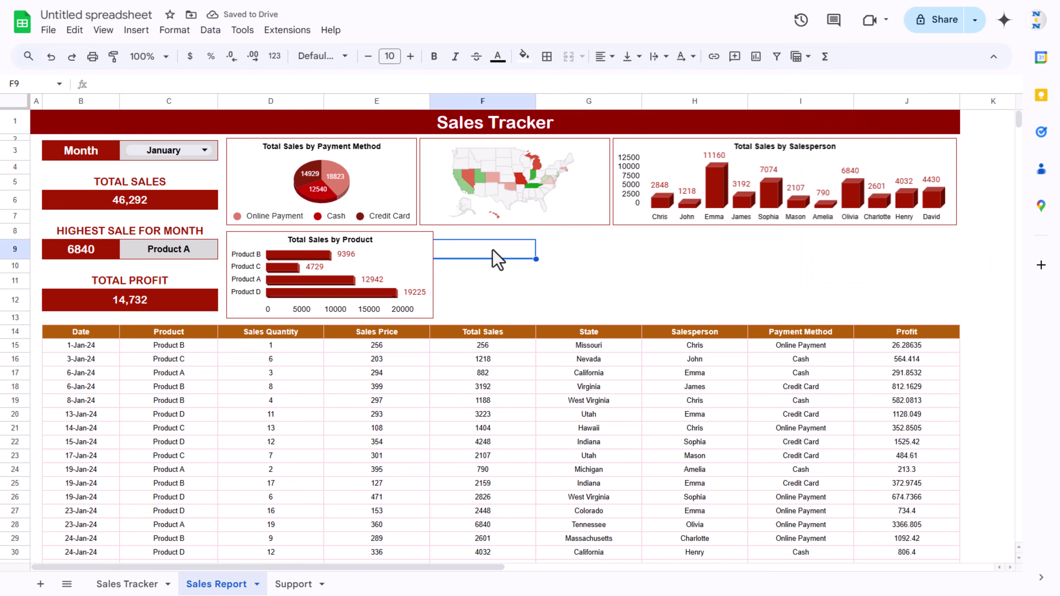
{"action": "key", "text": "ctrl+v"}
{"action": "mouse_move", "coordinate": [471, 263]}
{"action": "left_mouse_down"}
{"action": "mouse_move", "coordinate": [484, 255]}
{"action": "mouse_move", "coordinate": [470, 247]}
{"action": "left_mouse_up"}
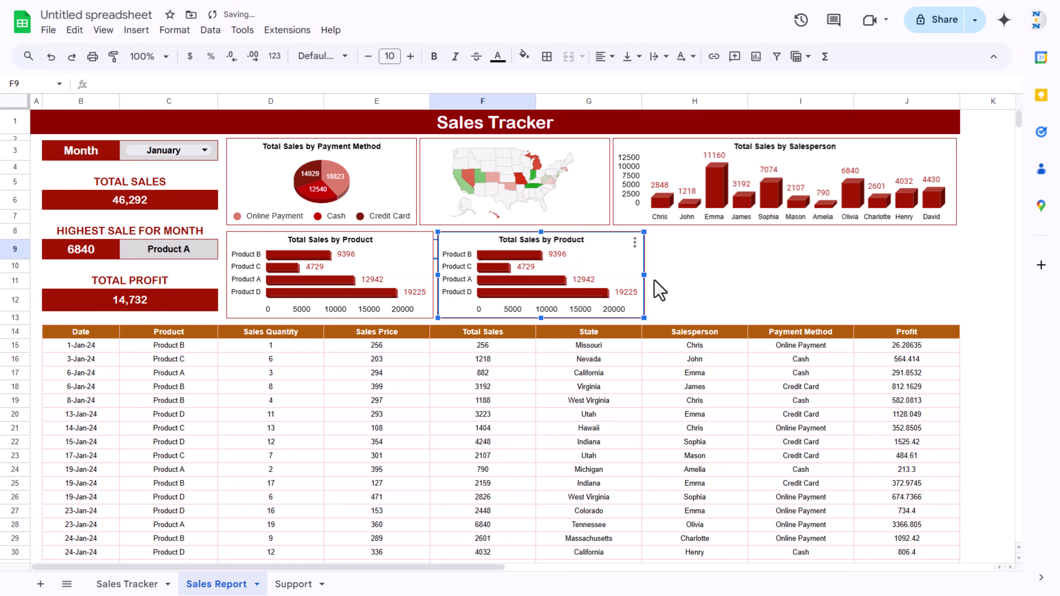
{"action": "left_click_drag", "start_coordinate": [644, 275], "coordinate": [955, 275]}
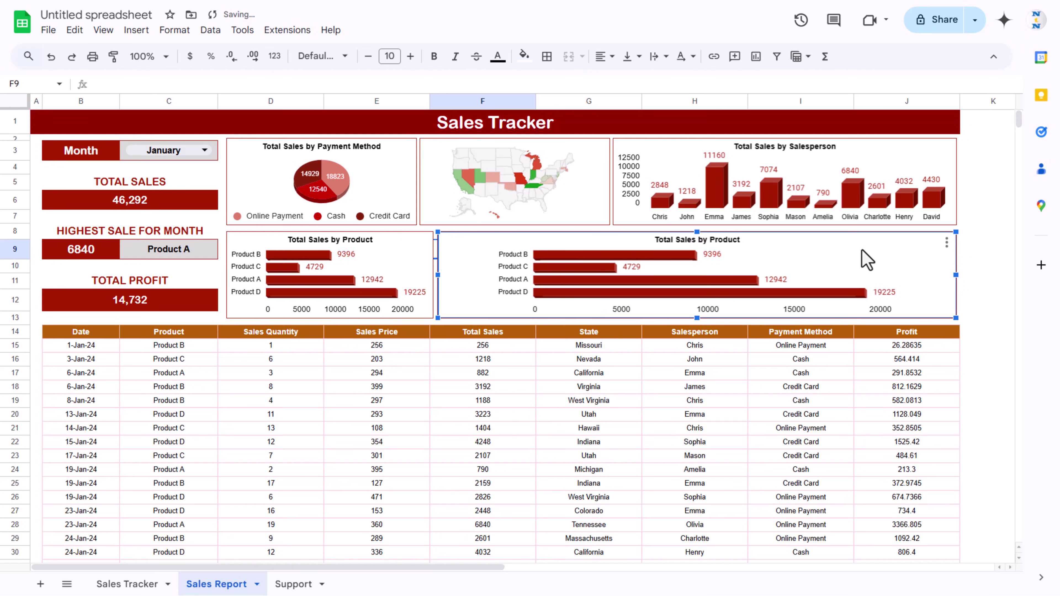
Change the wide chart copy's data range to B14:B1000,F14:F1000 to use the Date and Total Sales columns
{"action": "double_click", "coordinate": [873, 252]}
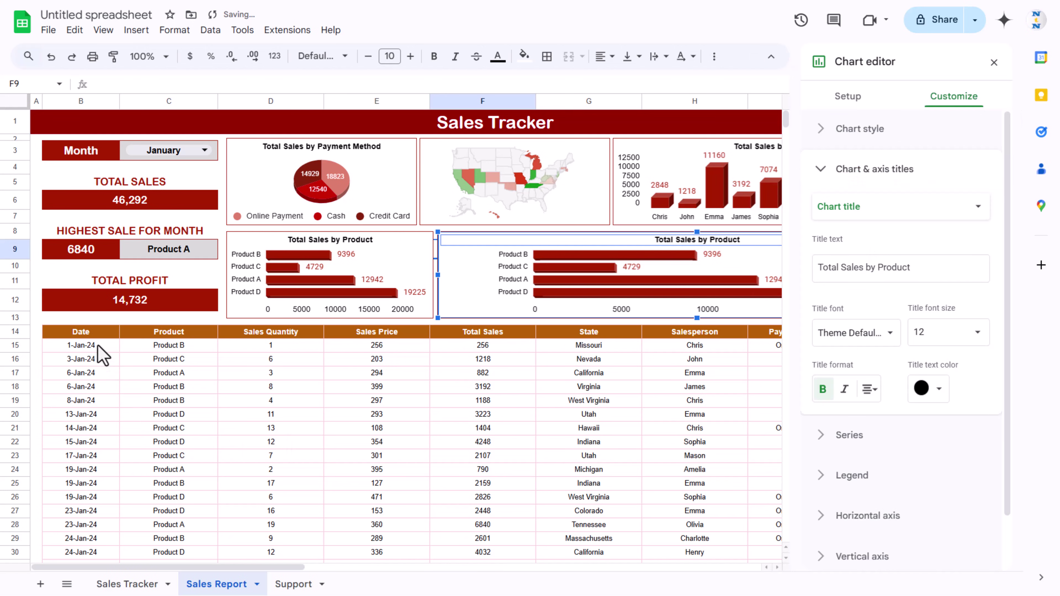
{"action": "left_click", "coordinate": [849, 99]}
{"action": "left_click", "coordinate": [811, 260]}
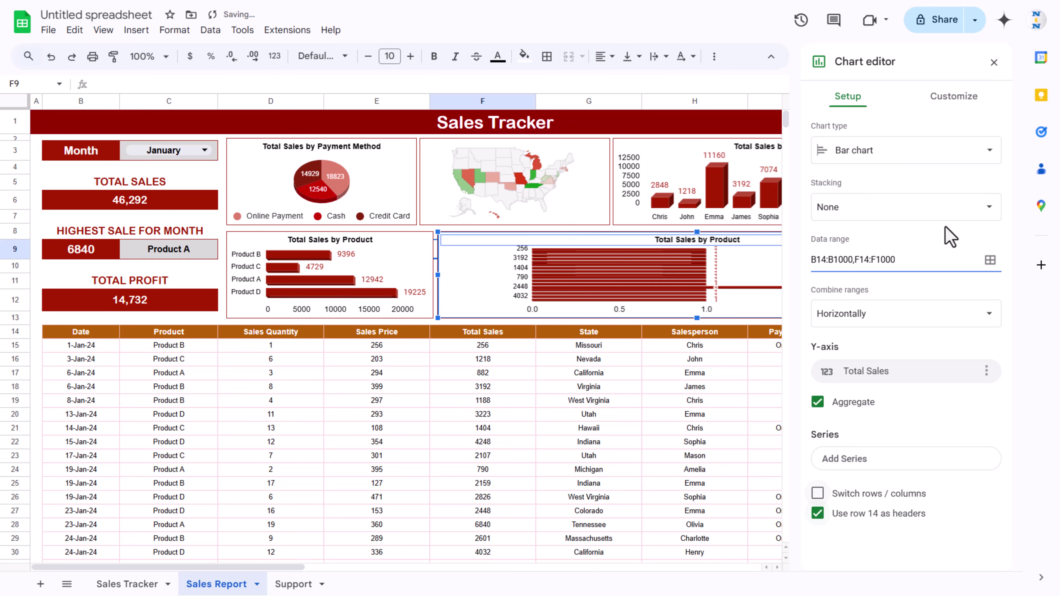
Convert the wide chart copy to a standard area chart
{"action": "left_click", "coordinate": [883, 153]}
{"action": "scroll", "coordinate": [887, 367], "scroll_direction": "down", "scroll_amount": 4}
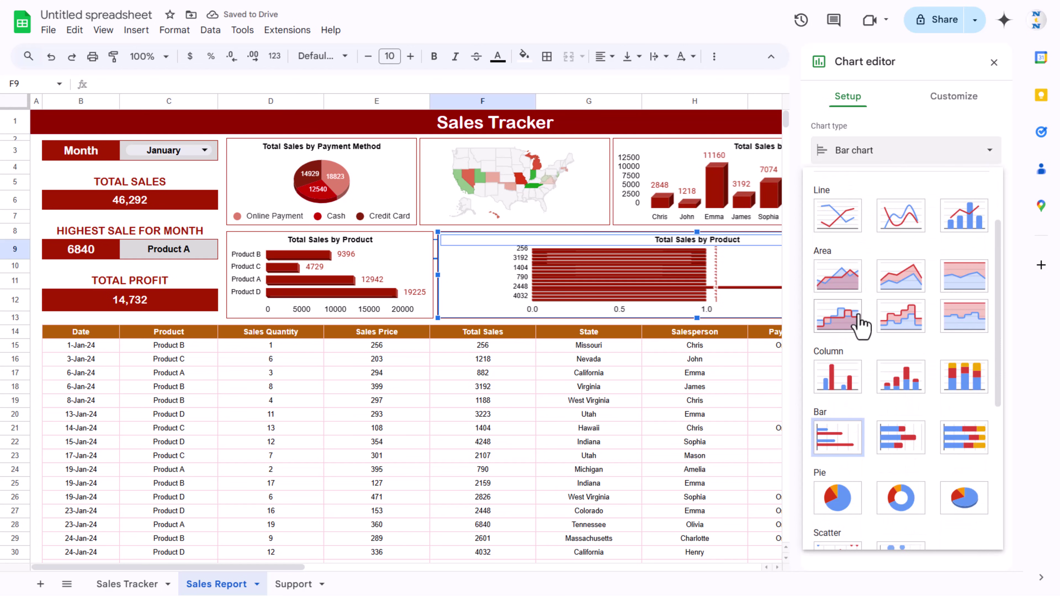
{"action": "left_click", "coordinate": [845, 279]}
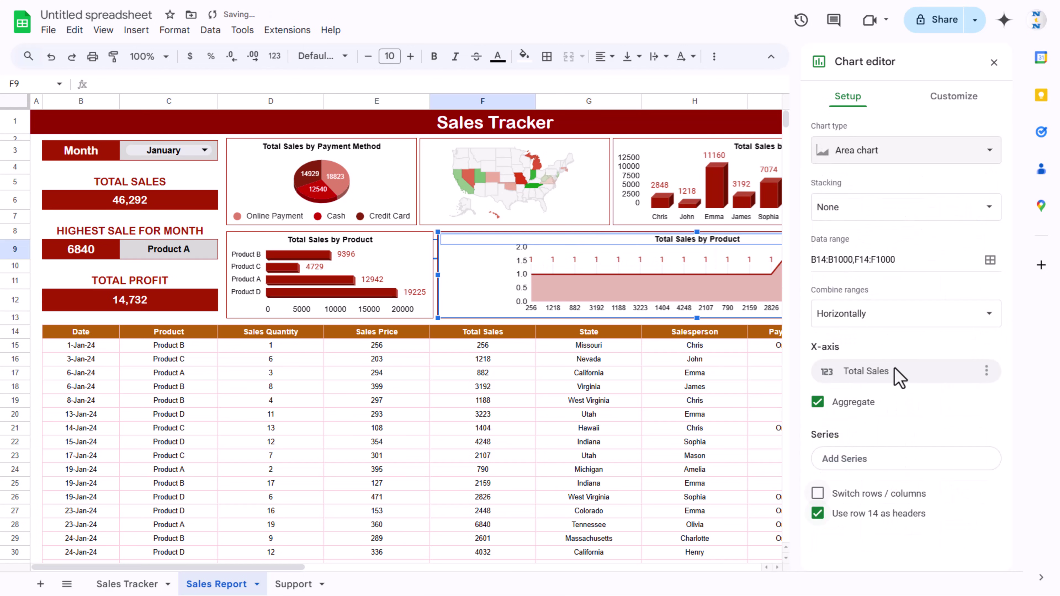
Set Date as the area chart's X-axis and add Total Sales as its series
{"action": "left_click", "coordinate": [908, 372]}
{"action": "left_click", "coordinate": [864, 432]}
{"action": "left_click", "coordinate": [882, 462]}
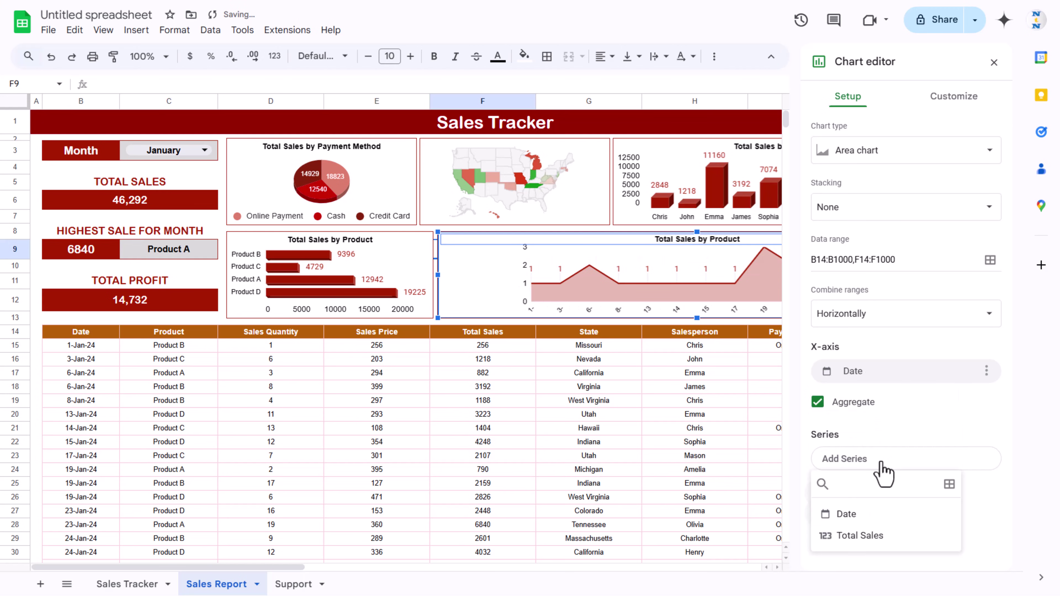
{"action": "left_click", "coordinate": [877, 536]}
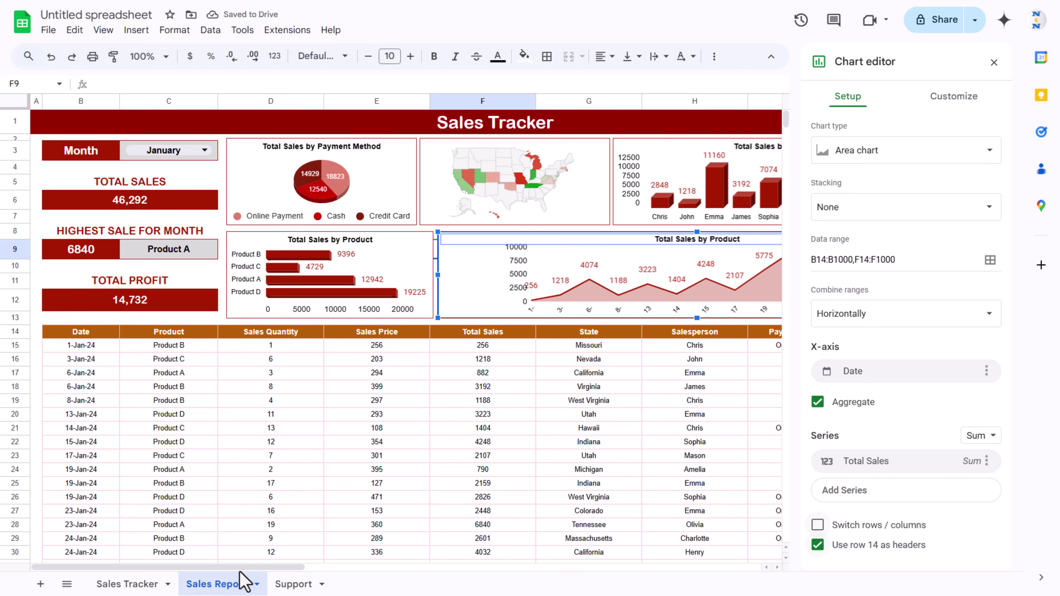
Make the area chart slightly taller at its upper edge and widen its plot area so the date labels fit in full
{"action": "left_click_drag", "start_coordinate": [295, 567], "coordinate": [359, 569]}
{"action": "left_click", "coordinate": [539, 311]}
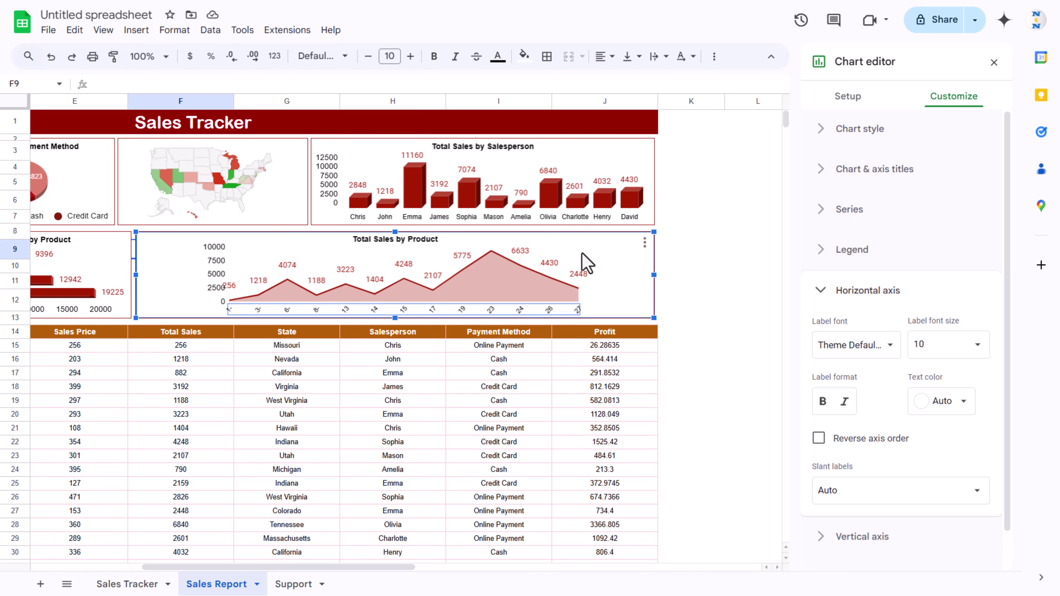
{"action": "left_click_drag", "start_coordinate": [395, 232], "coordinate": [395, 228]}
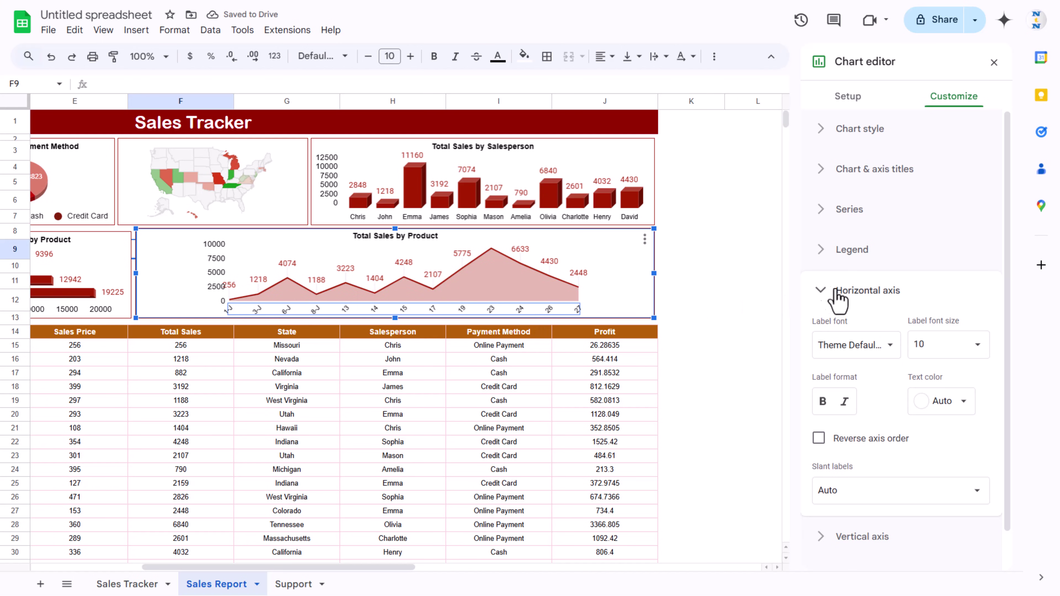
{"action": "left_click", "coordinate": [567, 259]}
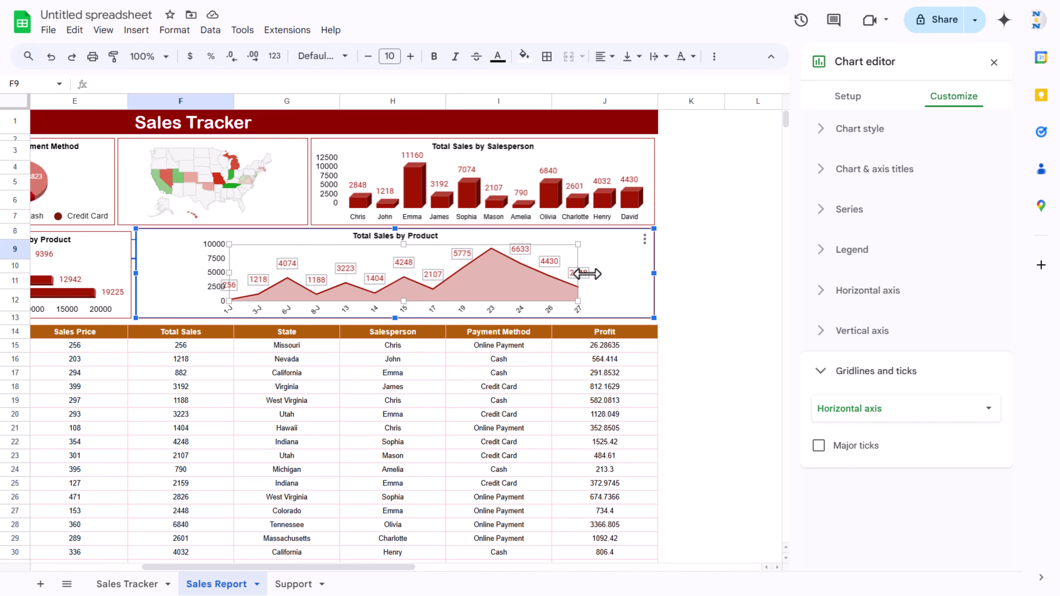
{"action": "left_click_drag", "start_coordinate": [583, 273], "coordinate": [627, 275]}
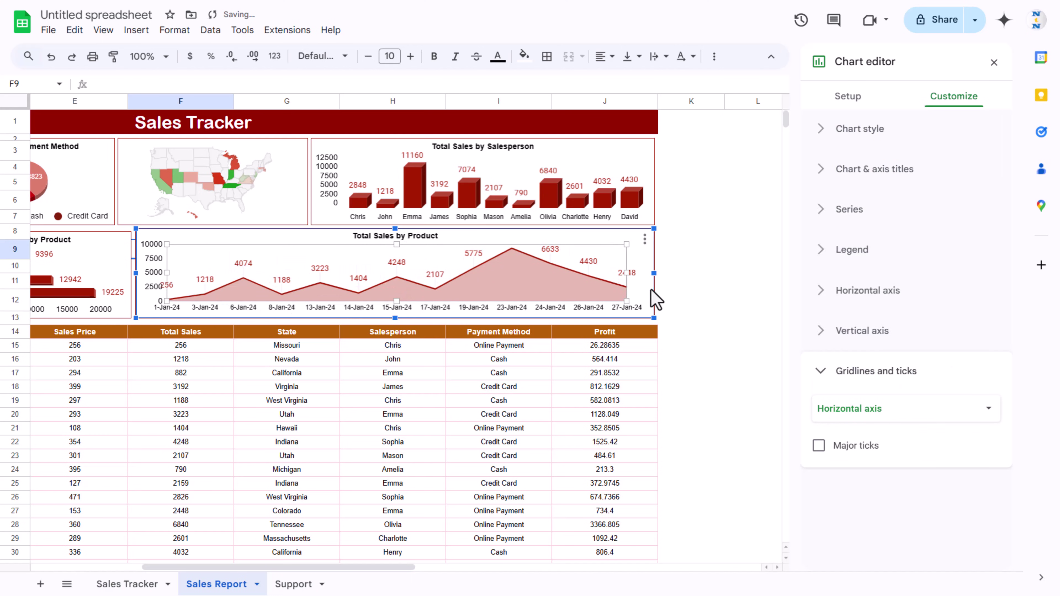
Turn on smooth lines in the area chart's style
{"action": "left_click", "coordinate": [562, 276]}
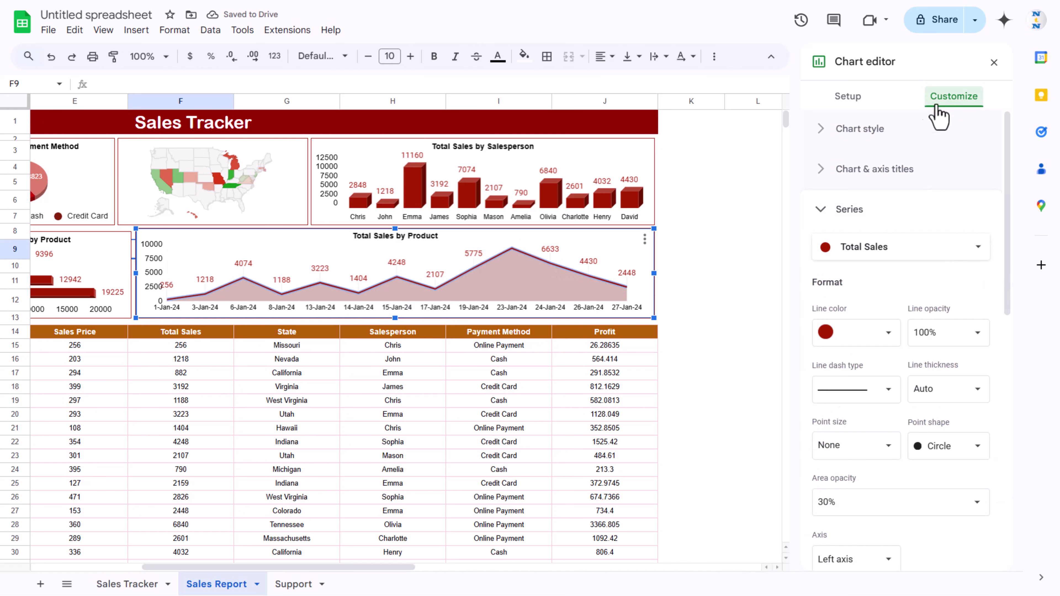
{"action": "left_click", "coordinate": [866, 132]}
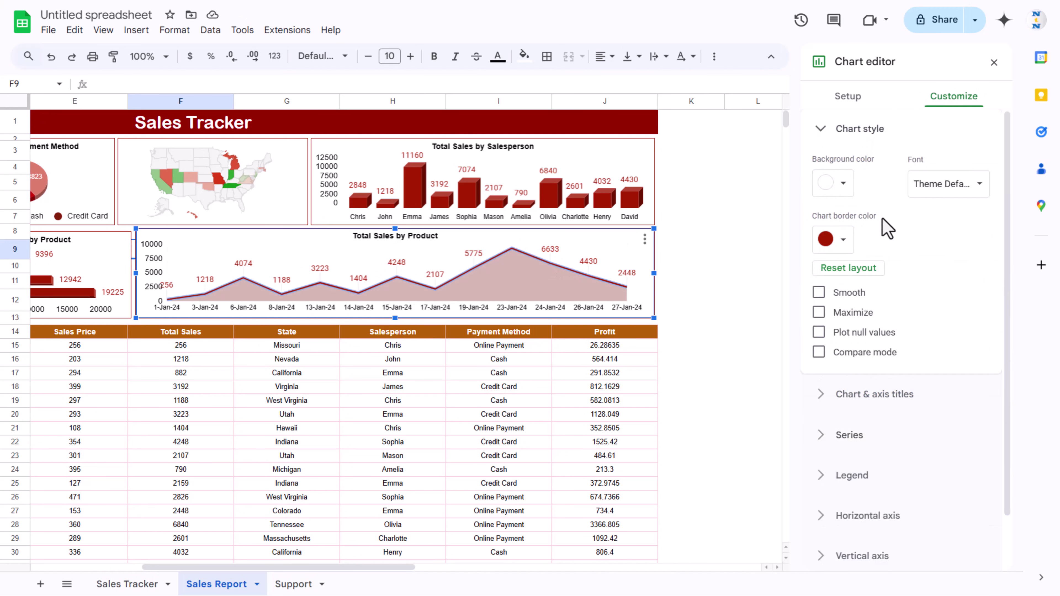
{"action": "left_click", "coordinate": [818, 293]}
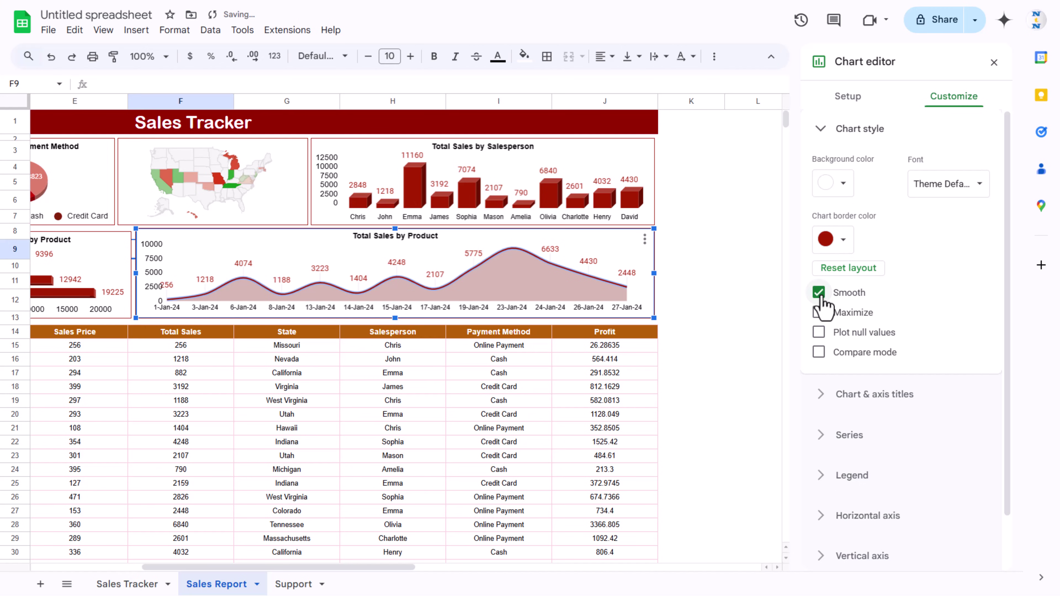
{"action": "left_click", "coordinate": [851, 130]}
Set the point size of the area chart's Total Sales series to 7px
{"action": "left_click", "coordinate": [861, 213]}
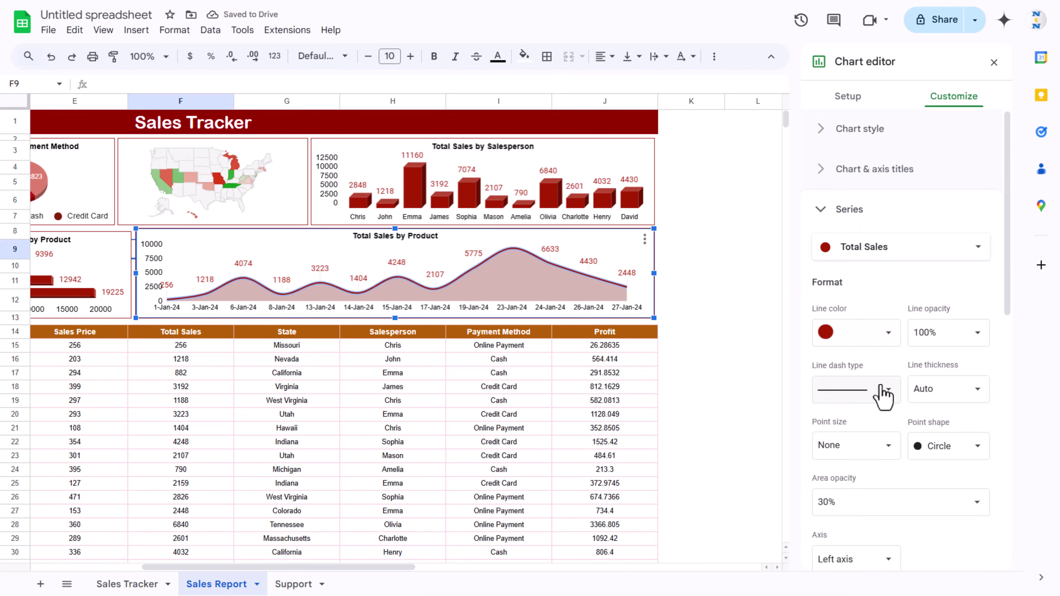
{"action": "left_click", "coordinate": [891, 363]}
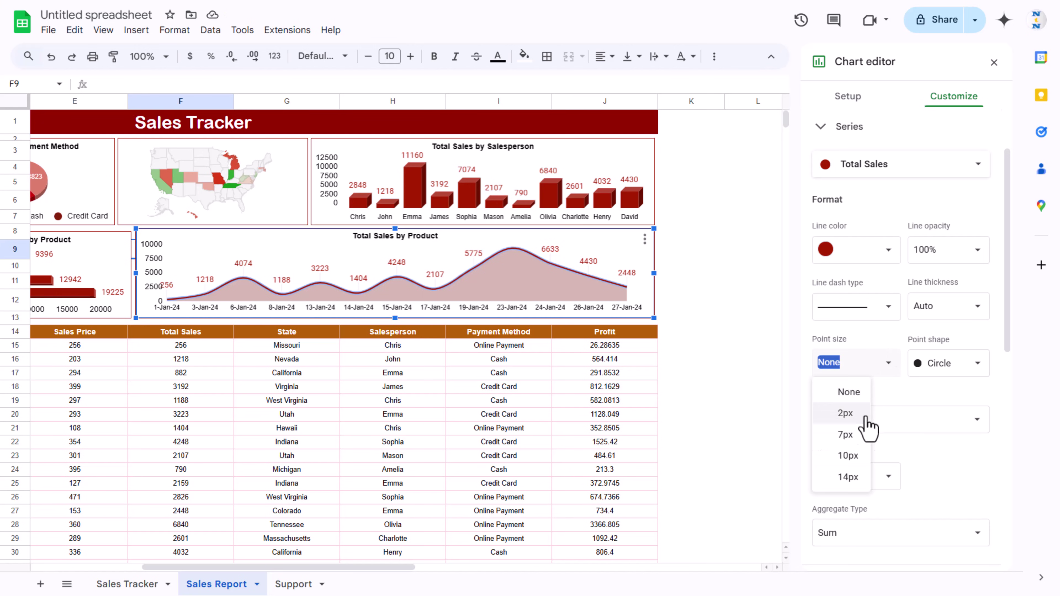
{"action": "left_click", "coordinate": [858, 442]}
{"action": "left_click", "coordinate": [694, 267]}
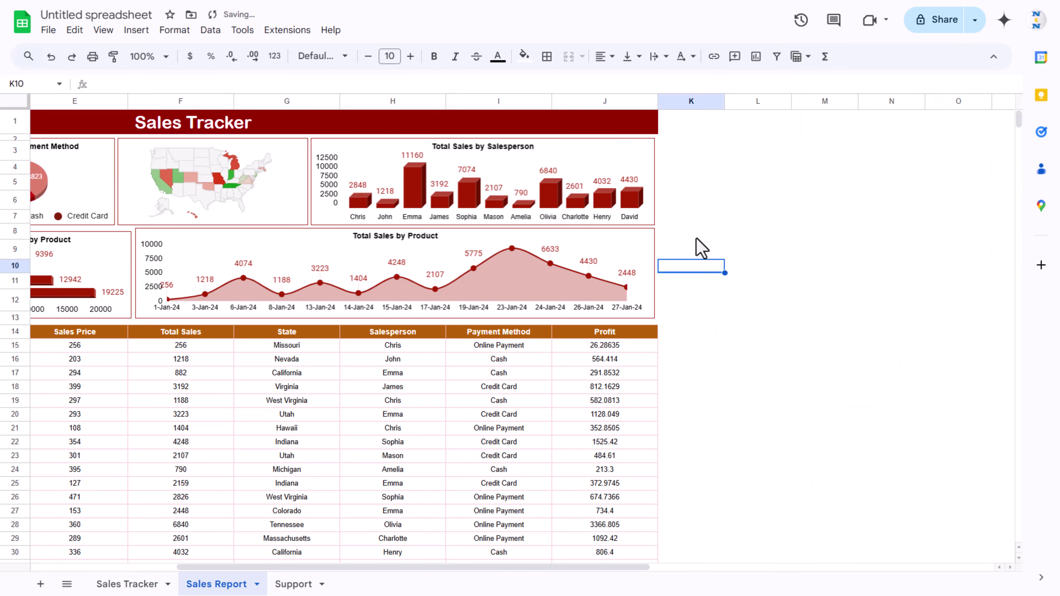
{"action": "left_click", "coordinate": [693, 231]}
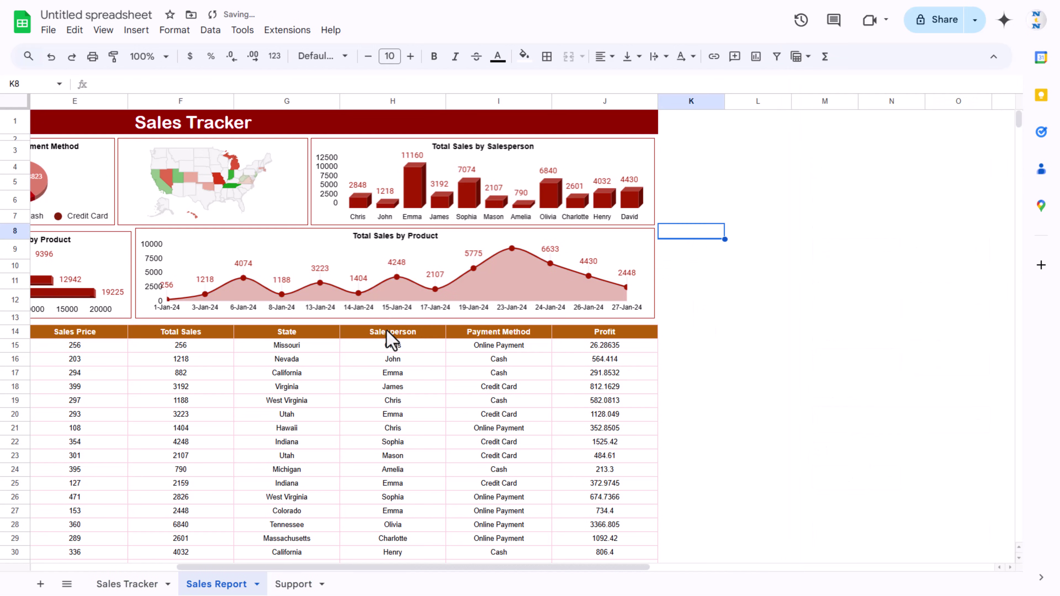
Change the area chart's title to "Total Sales by Date"
{"action": "double_click", "coordinate": [424, 236]}
{"action": "double_click", "coordinate": [422, 236]}
{"action": "type", "text": "Date"}
{"action": "left_click", "coordinate": [690, 216]}
{"action": "left_click_drag", "start_coordinate": [454, 568], "coordinate": [247, 538]}
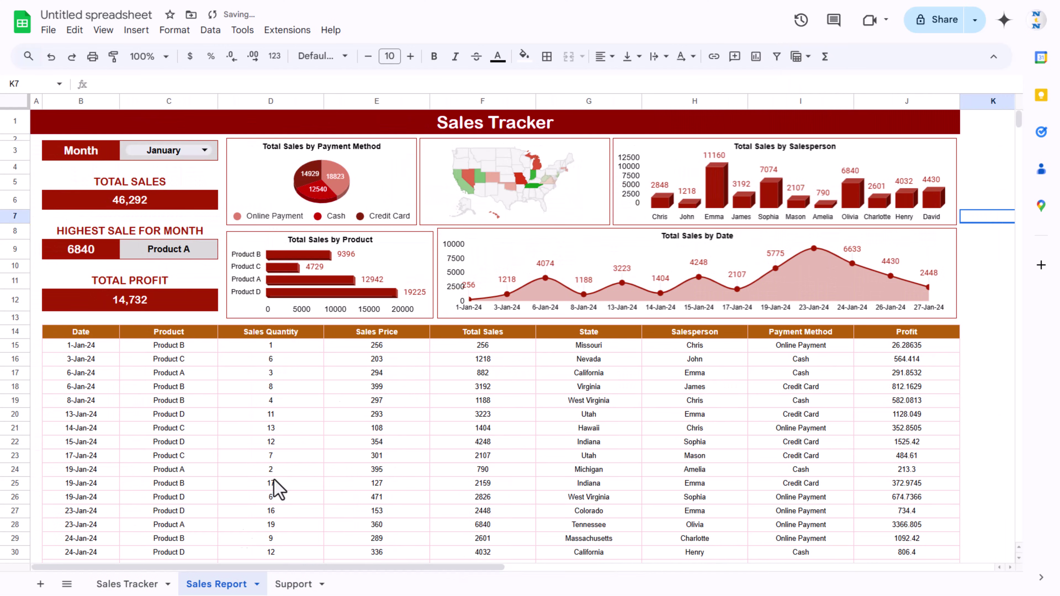
Switch the report's month filter through February, March and April, ending on May, to test the table and charts
{"action": "left_click", "coordinate": [191, 152]}
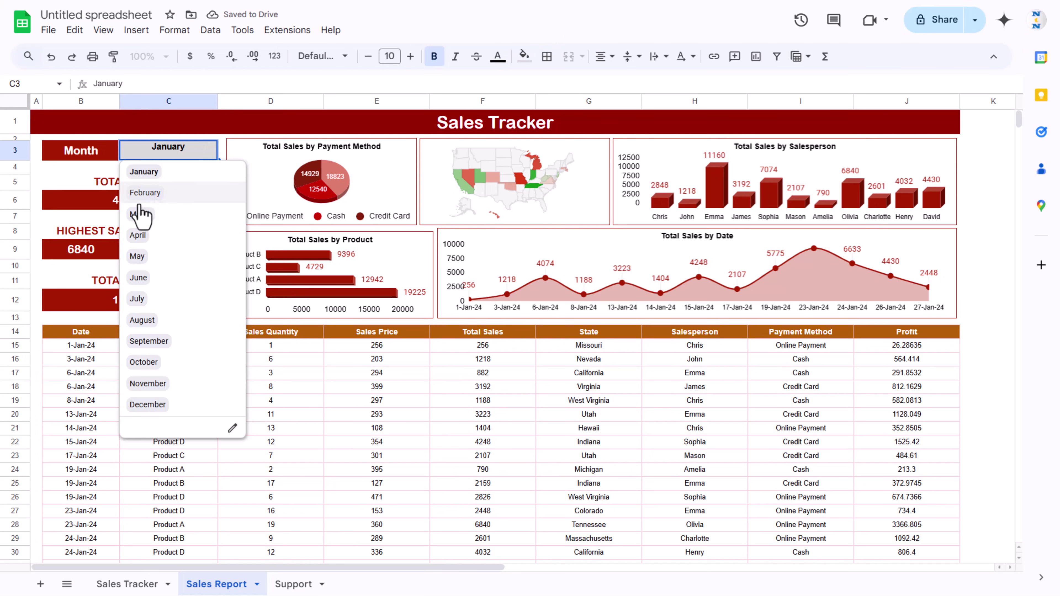
{"action": "left_click", "coordinate": [144, 193]}
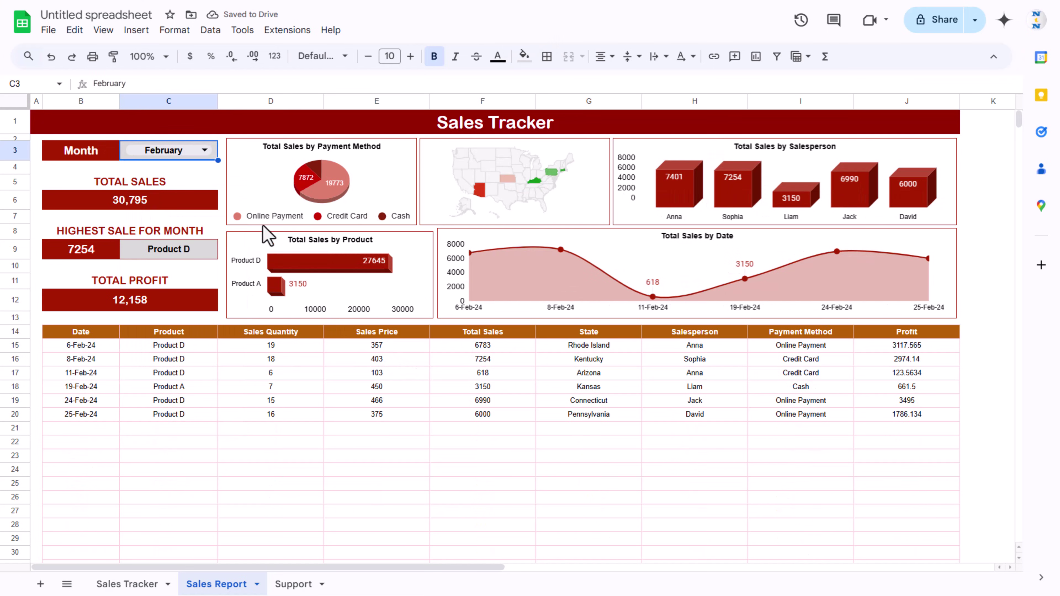
{"action": "left_click", "coordinate": [204, 151]}
{"action": "left_click", "coordinate": [159, 214]}
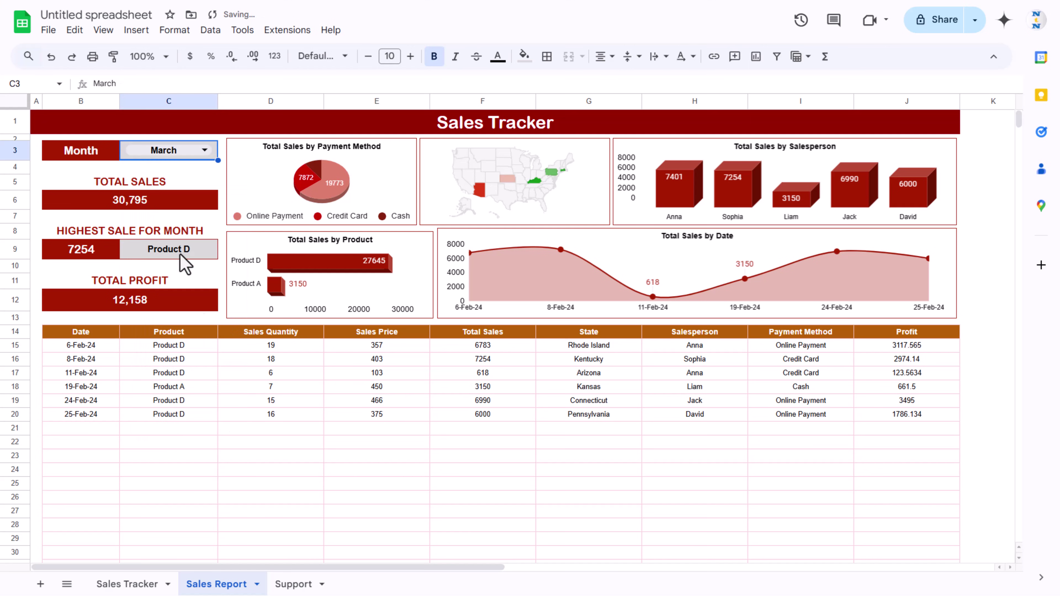
{"action": "left_click", "coordinate": [204, 150]}
{"action": "left_click_drag", "start_coordinate": [207, 170], "coordinate": [154, 246]}
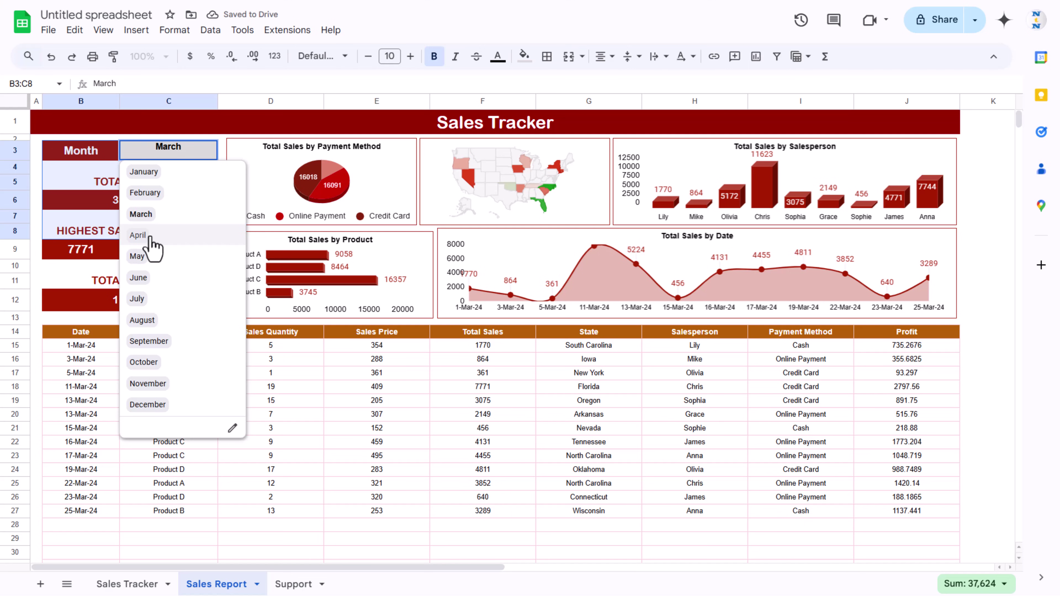
{"action": "left_click", "coordinate": [150, 238]}
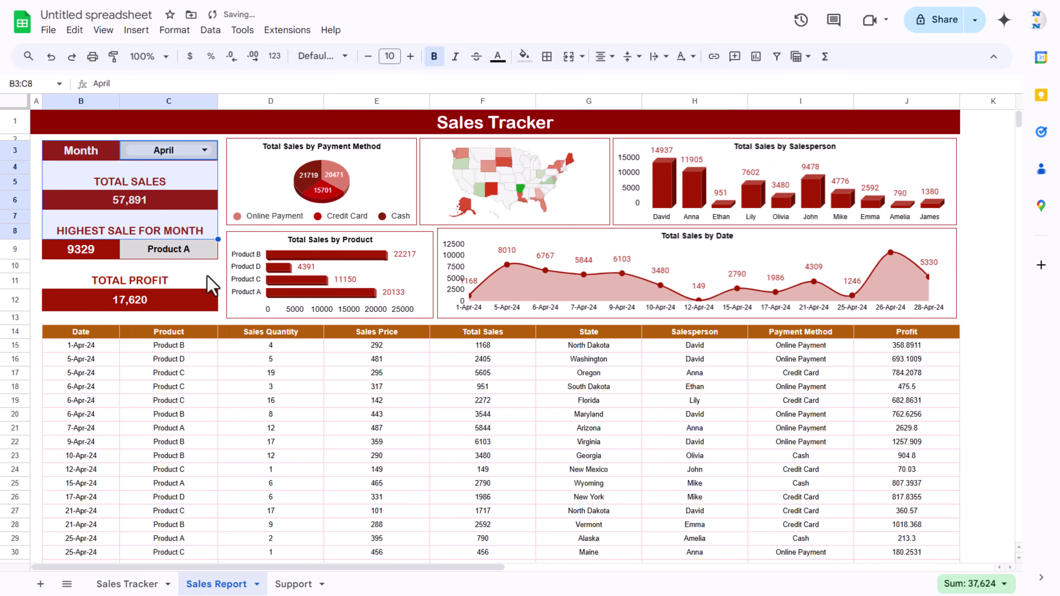
{"action": "left_click", "coordinate": [196, 151]}
{"action": "key", "text": "Down"}
{"action": "key", "text": "Return"}
Change the sheet's heading in the merged cell A1:J1 to "Sales Report"
{"action": "left_click", "coordinate": [531, 132]}
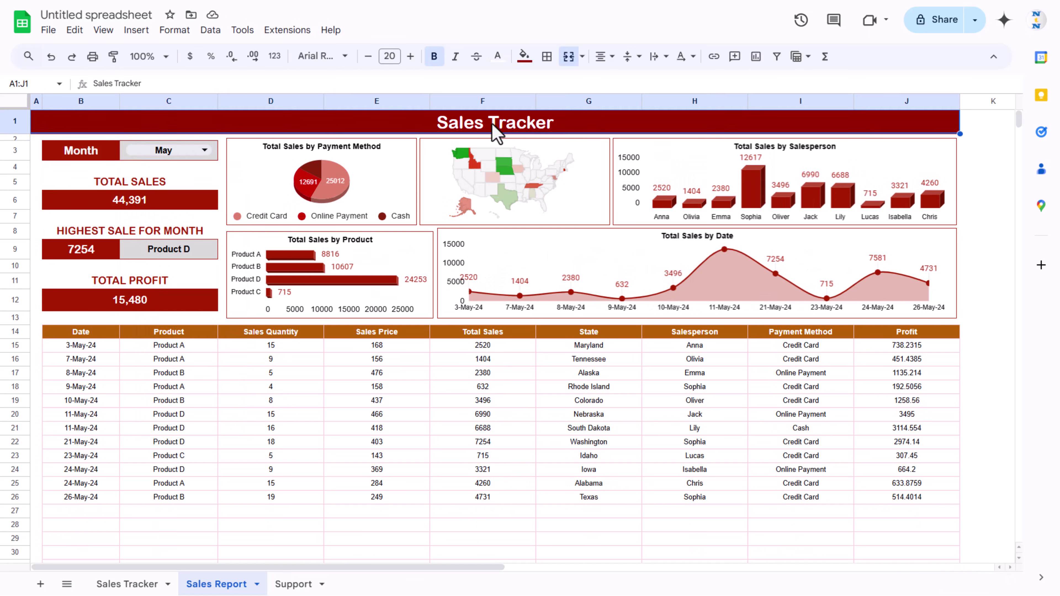
{"action": "double_click", "coordinate": [124, 83]}
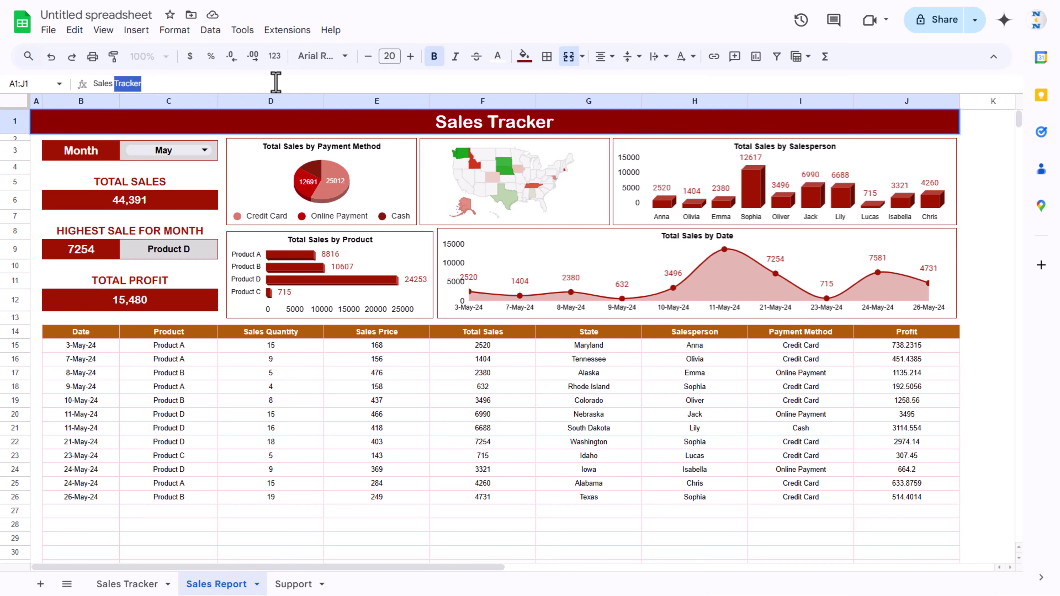
{"action": "type", "text": "Report"}
{"action": "key", "text": "Return"}
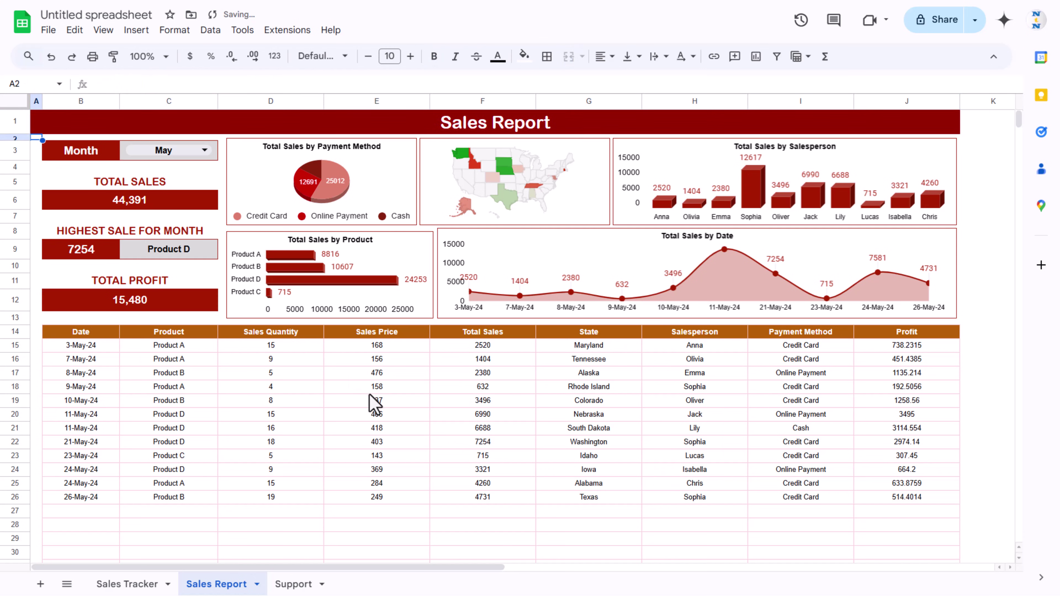
{"action": "left_click", "coordinate": [375, 416]}
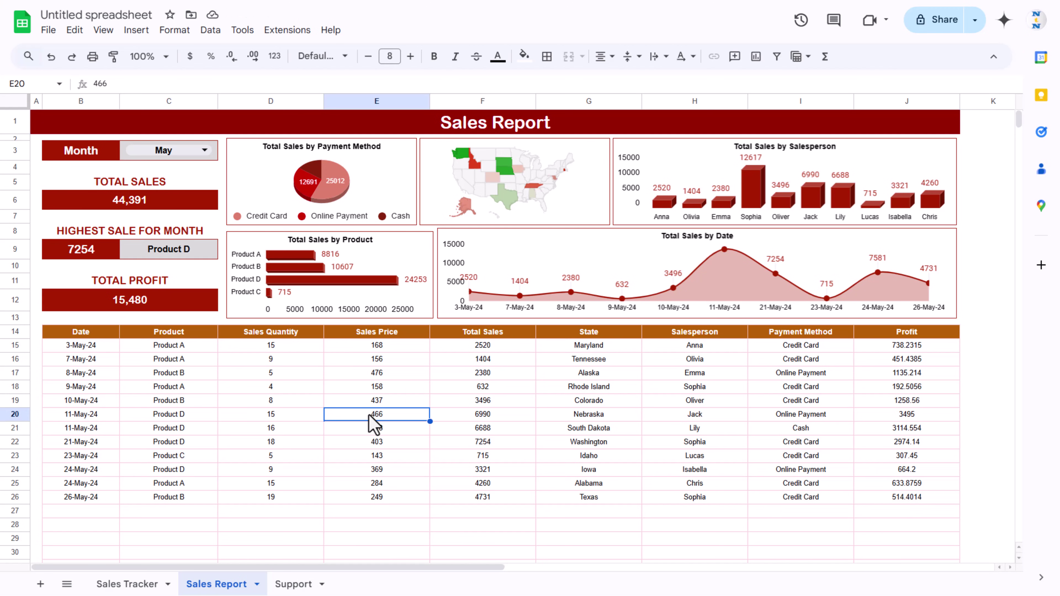
{"action": "left_click", "coordinate": [444, 373]}
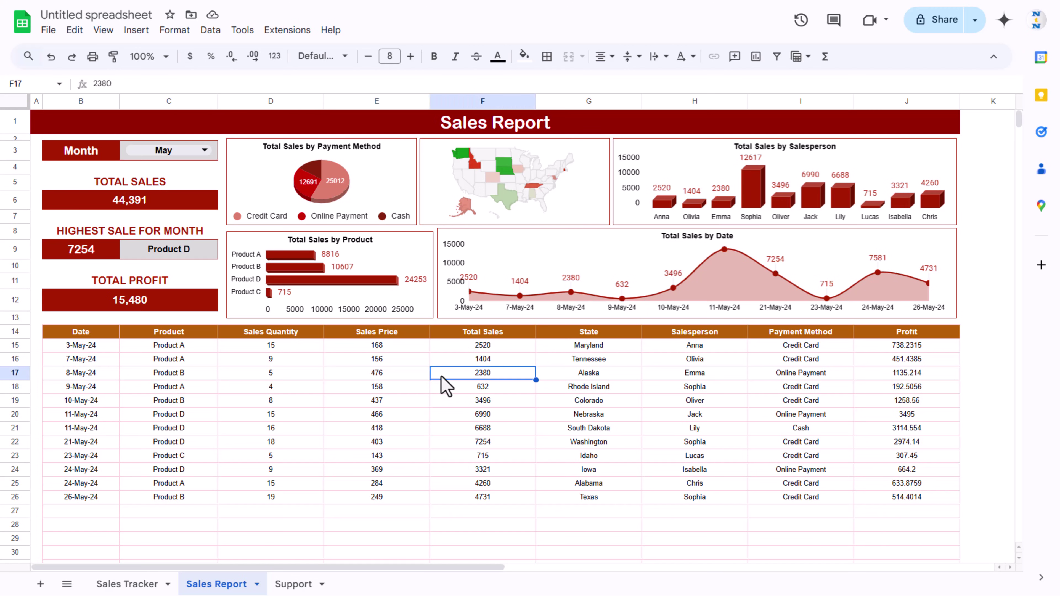